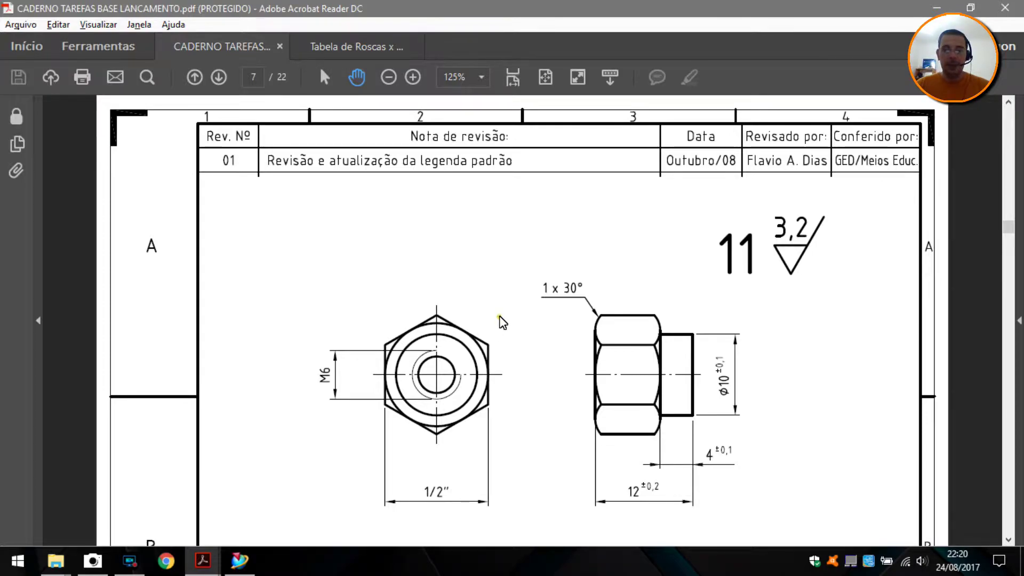
Examine the Tarefa 5 sheet in the PDF, covering the hexagonal nut (part 11), the bushing (part 2) and the title block
{"action": "scroll", "coordinate": [502, 309], "scroll_direction": "up", "scroll_amount": 1}
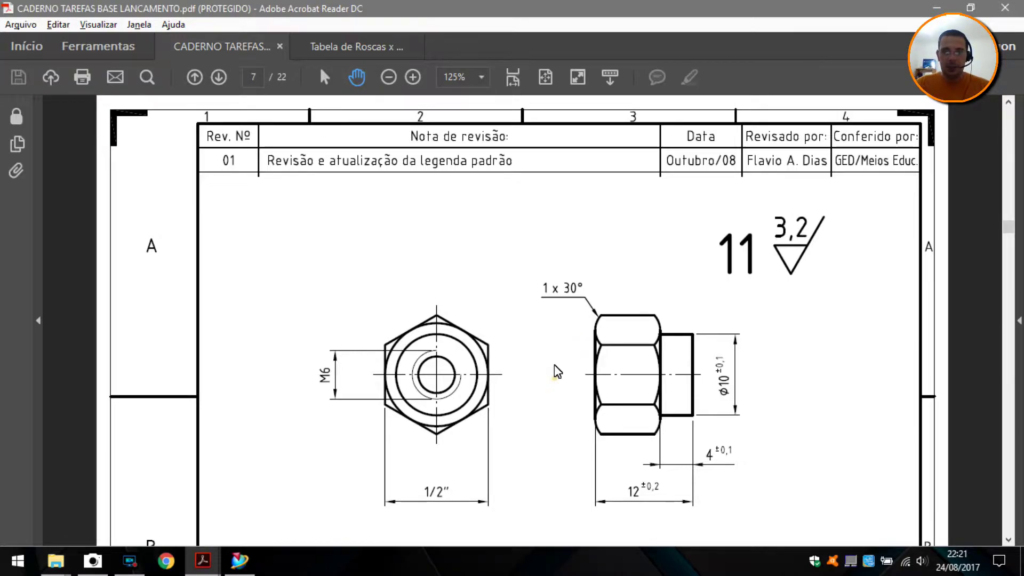
{"action": "left_click_drag", "start_coordinate": [560, 377], "coordinate": [553, 213]}
{"action": "left_click_drag", "start_coordinate": [563, 310], "coordinate": [569, 386]}
{"action": "scroll", "coordinate": [555, 370], "scroll_direction": "up", "scroll_amount": 1}
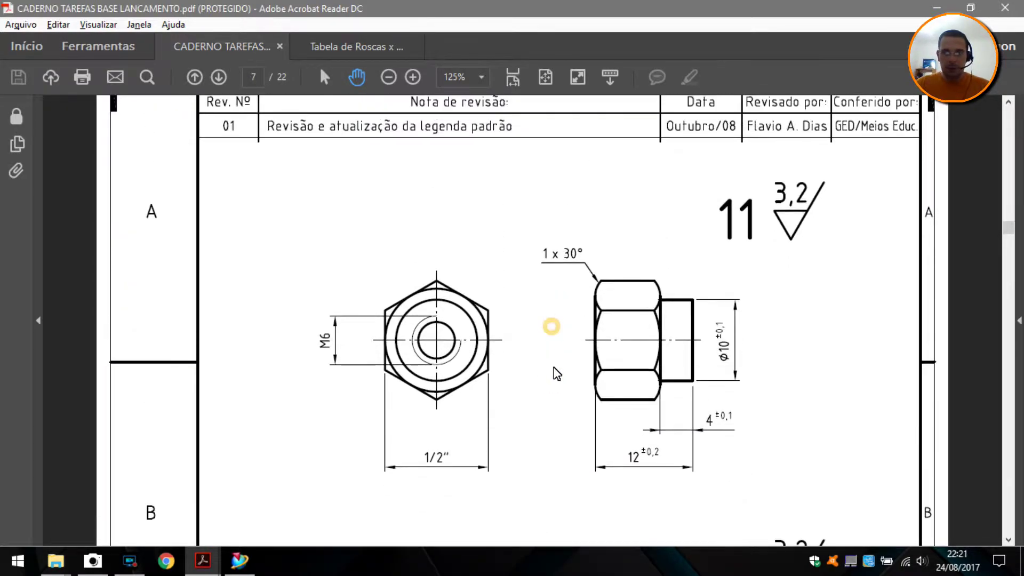
{"action": "scroll", "coordinate": [539, 313], "scroll_direction": "down", "scroll_amount": 2, "text": "ctrl"}
{"action": "scroll", "coordinate": [533, 264], "scroll_direction": "down", "scroll_amount": 2}
{"action": "mouse_move", "coordinate": [526, 265]}
{"action": "left_mouse_down"}
{"action": "mouse_move", "coordinate": [521, 206]}
{"action": "mouse_move", "coordinate": [533, 342]}
{"action": "left_mouse_up"}
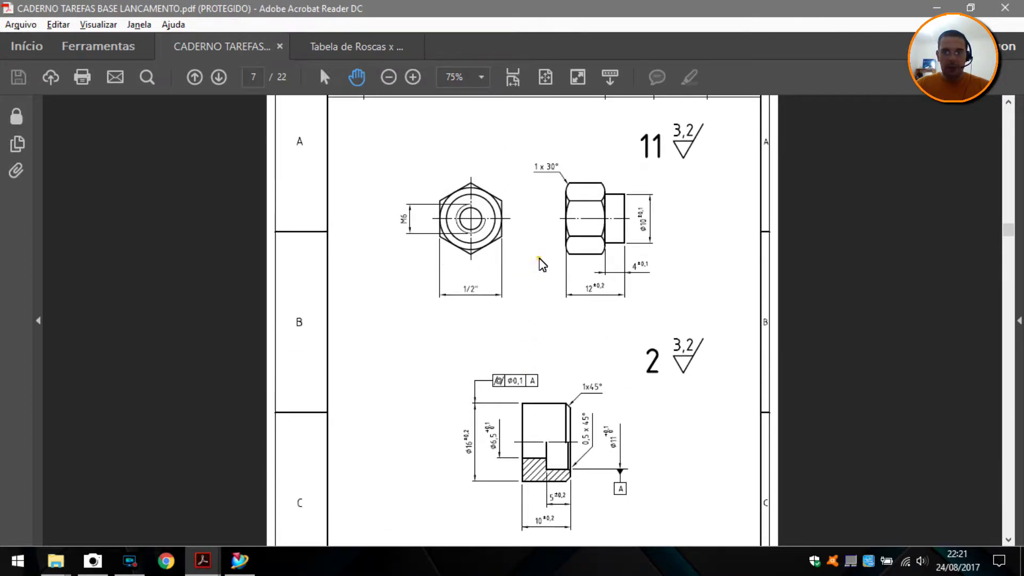
{"action": "left_click_drag", "start_coordinate": [538, 259], "coordinate": [538, 248]}
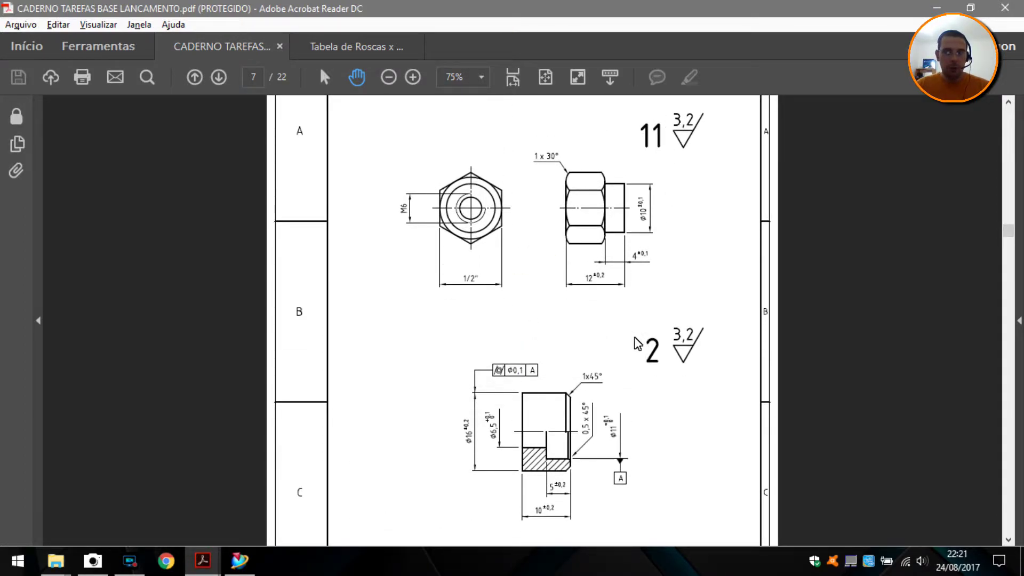
{"action": "scroll", "coordinate": [545, 352], "scroll_direction": "down", "scroll_amount": 5}
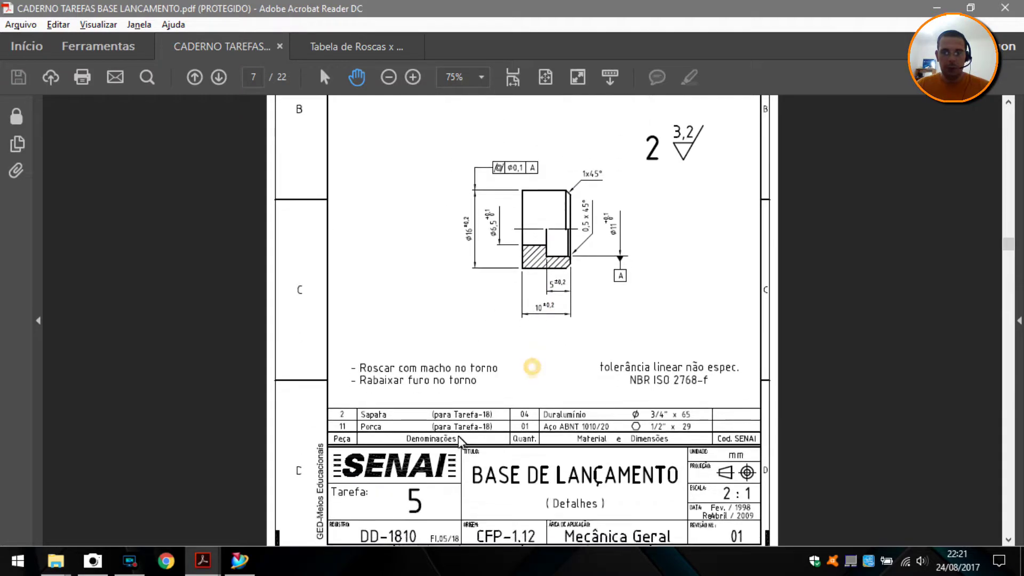
Examine the parts list, machining notes and section view of part 2, including its diameters, depths and chamfers
{"action": "scroll", "coordinate": [431, 436], "scroll_direction": "up", "scroll_amount": 2, "text": "ctrl"}
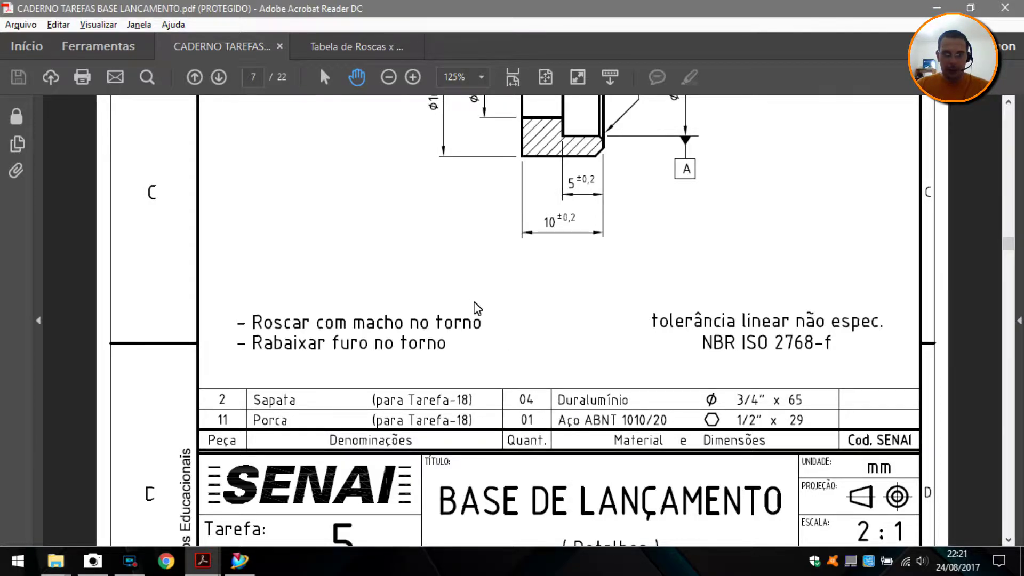
{"action": "scroll", "coordinate": [469, 297], "scroll_direction": "down", "scroll_amount": 2, "text": "ctrl"}
{"action": "left_click_drag", "start_coordinate": [510, 191], "coordinate": [439, 337]}
{"action": "scroll", "coordinate": [576, 408], "scroll_direction": "up", "scroll_amount": 2, "text": "ctrl"}
{"action": "scroll", "coordinate": [558, 411], "scroll_direction": "down", "scroll_amount": 3}
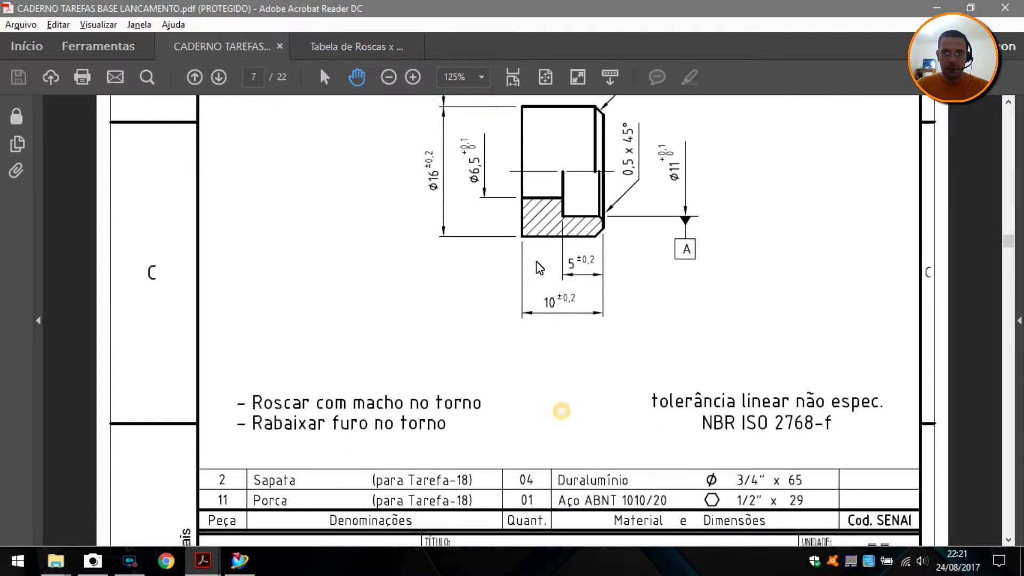
{"action": "scroll", "coordinate": [549, 256], "scroll_direction": "up", "scroll_amount": 3}
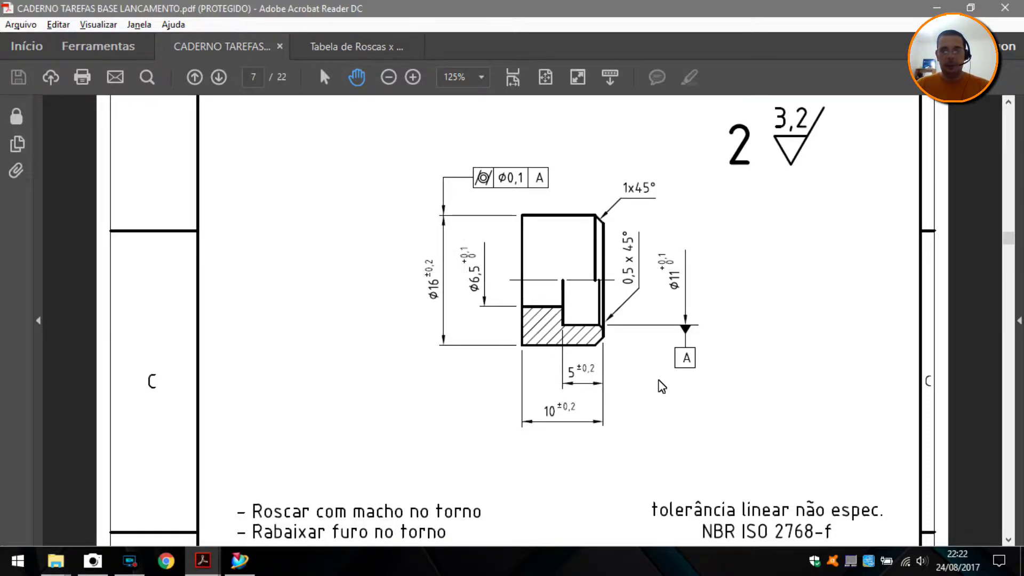
{"action": "left_click_drag", "start_coordinate": [602, 421], "coordinate": [581, 335]}
{"action": "scroll", "coordinate": [560, 250], "scroll_direction": "up", "scroll_amount": 2}
{"action": "scroll", "coordinate": [532, 338], "scroll_direction": "down", "scroll_amount": 3}
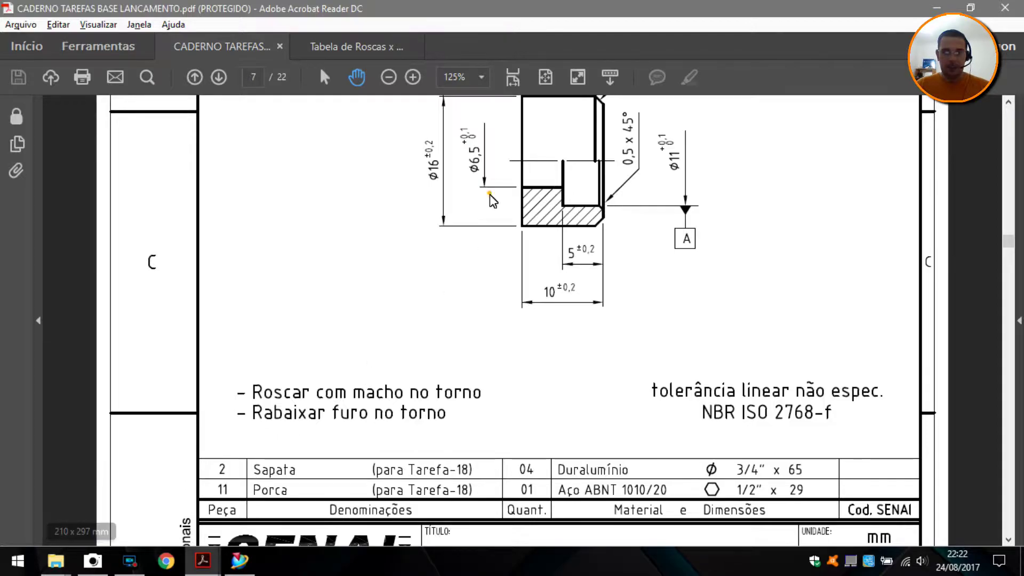
{"action": "scroll", "coordinate": [490, 193], "scroll_direction": "up", "scroll_amount": 4}
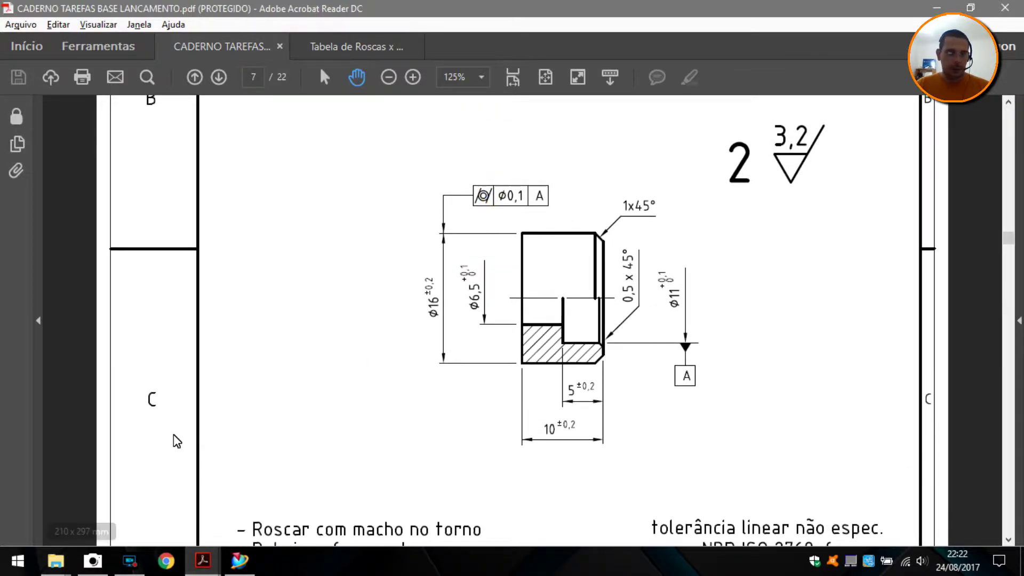
Switch to NX, start a new part file and set its folder to _Projetos\Base_De_Lancamento
{"action": "left_click", "coordinate": [239, 560]}
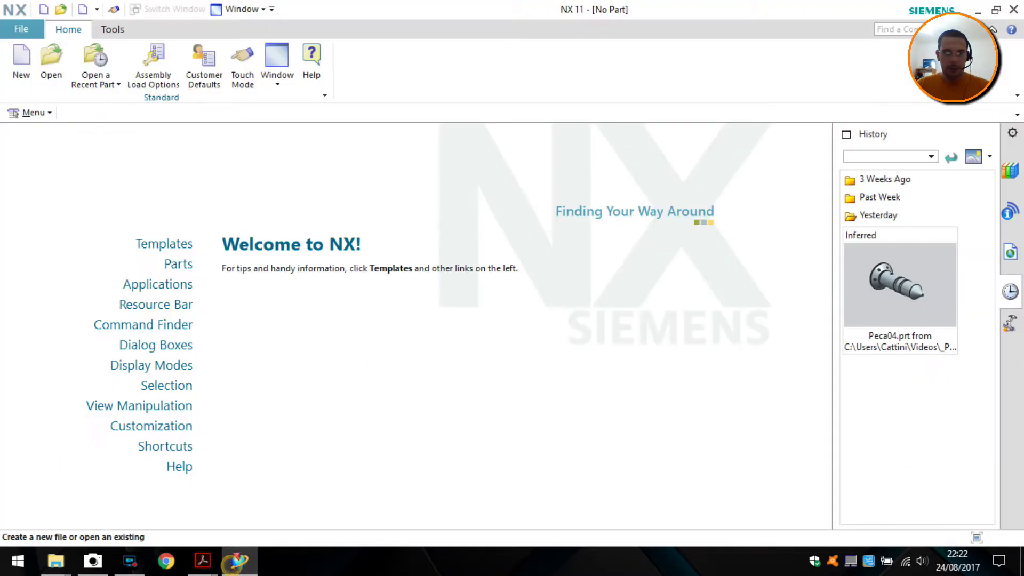
{"action": "left_click", "coordinate": [22, 61]}
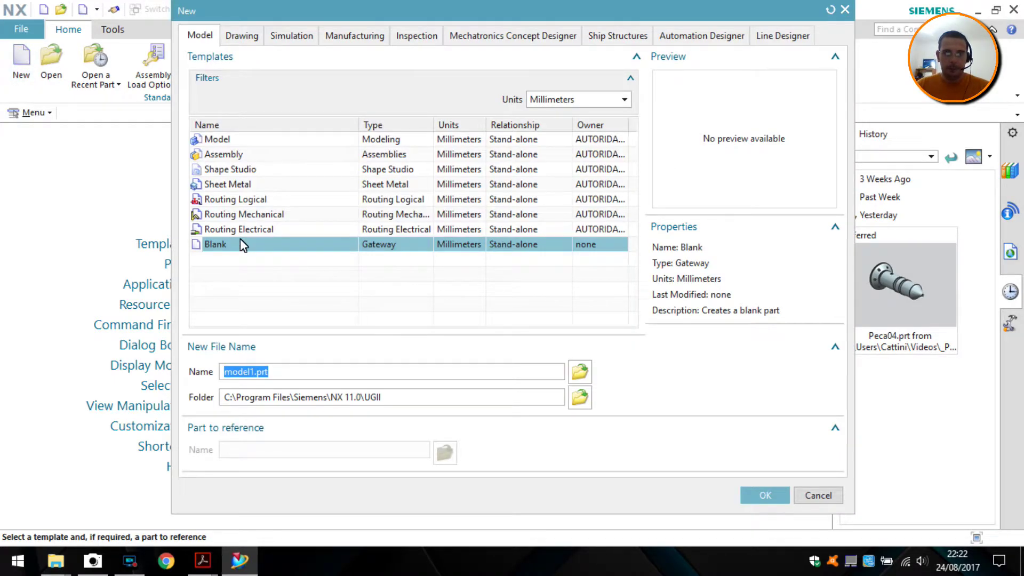
{"action": "left_click", "coordinate": [579, 397]}
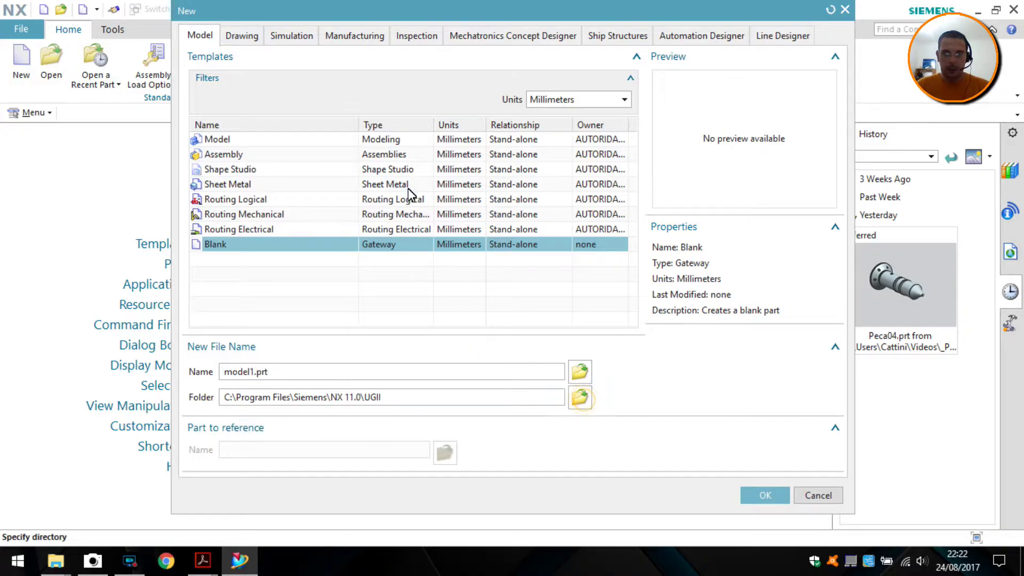
{"action": "left_click_drag", "start_coordinate": [456, 90], "coordinate": [308, 53]}
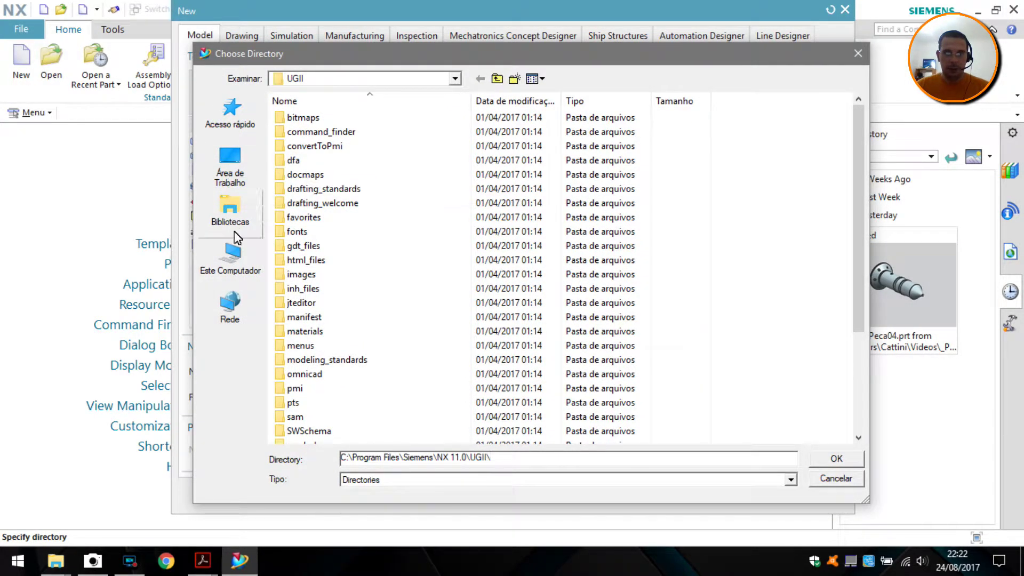
{"action": "left_click", "coordinate": [232, 258]}
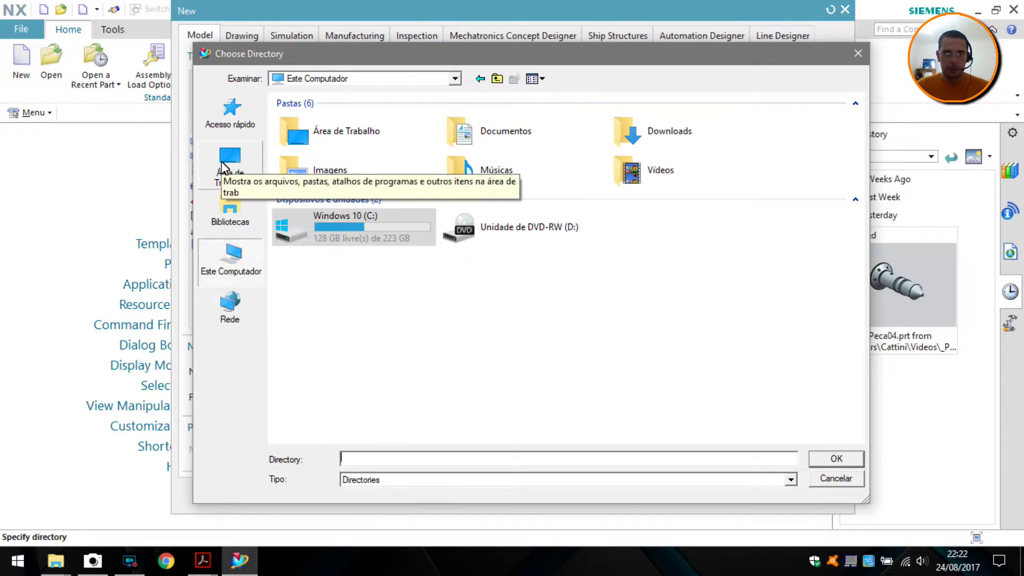
{"action": "left_click", "coordinate": [230, 109]}
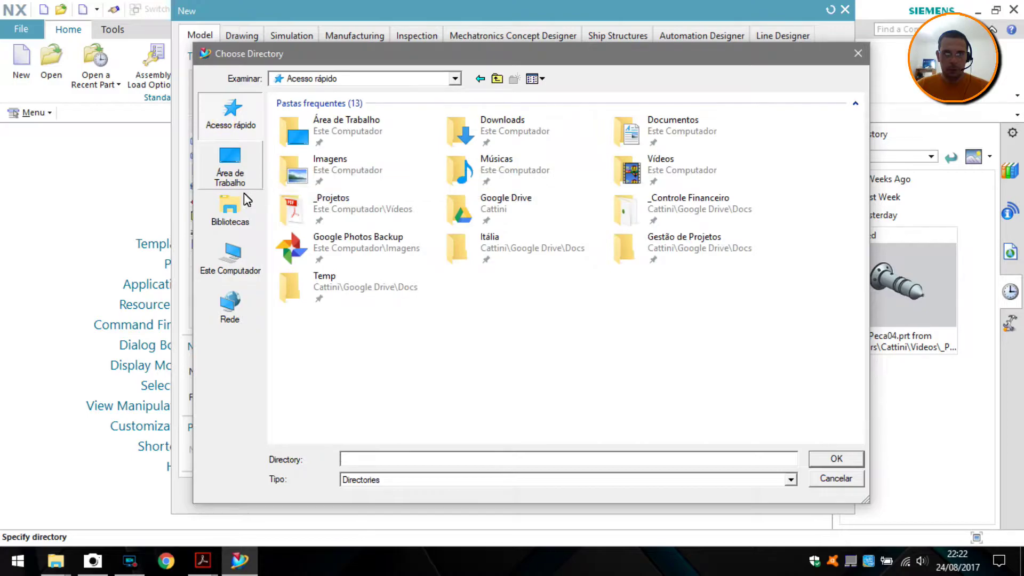
{"action": "double_click", "coordinate": [333, 209]}
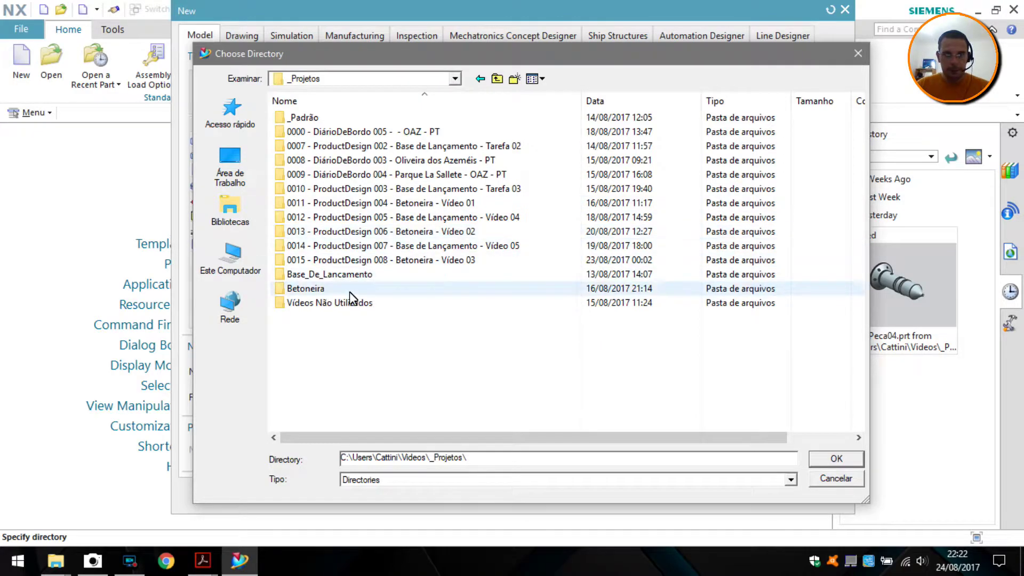
{"action": "double_click", "coordinate": [324, 276]}
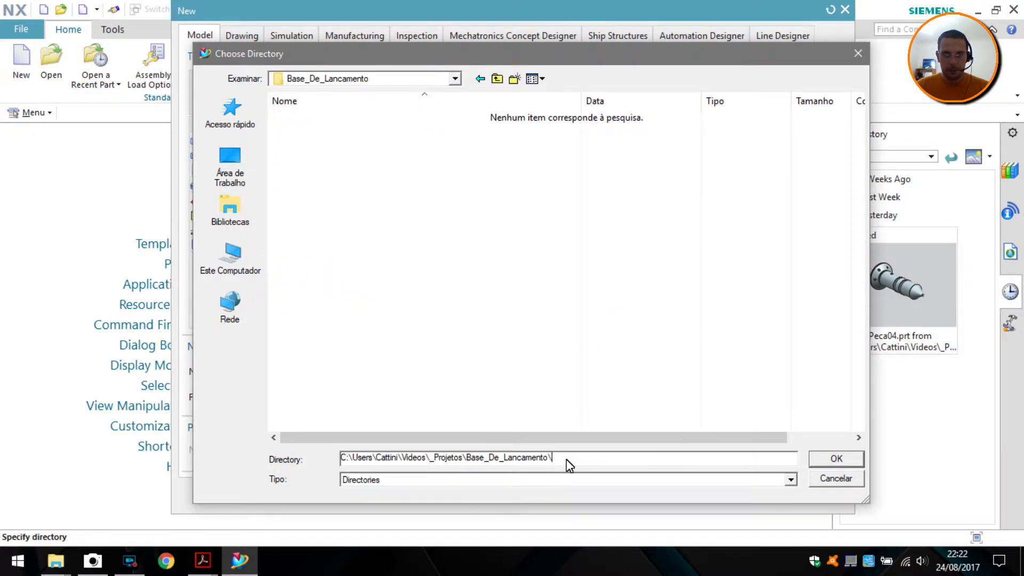
{"action": "left_click", "coordinate": [833, 458]}
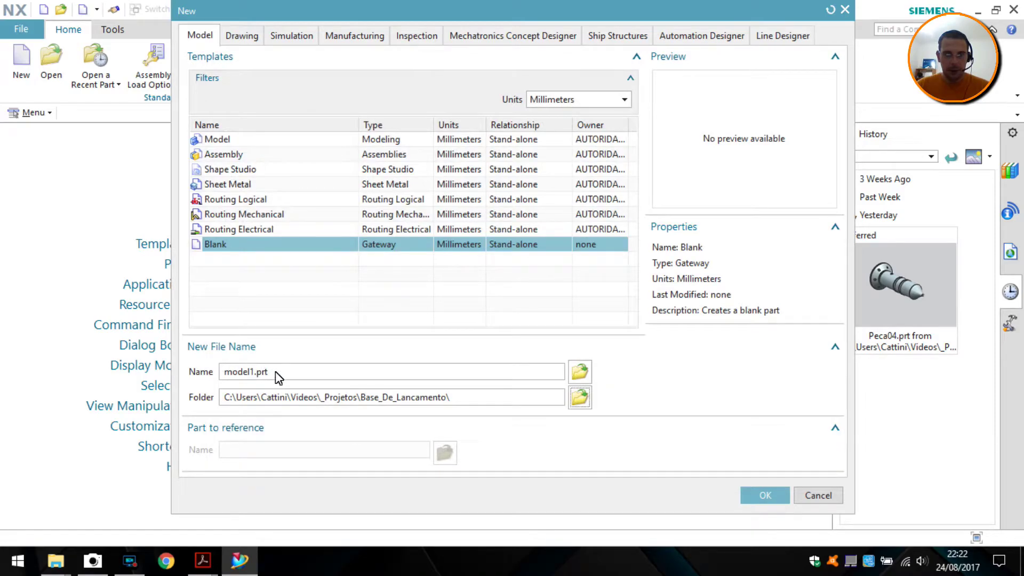
Name the file Sapata after part 2 in the PDF's parts list and create it from the Blank template in millimetres
{"action": "double_click", "coordinate": [297, 373]}
{"action": "key", "text": "alt+Tab"}
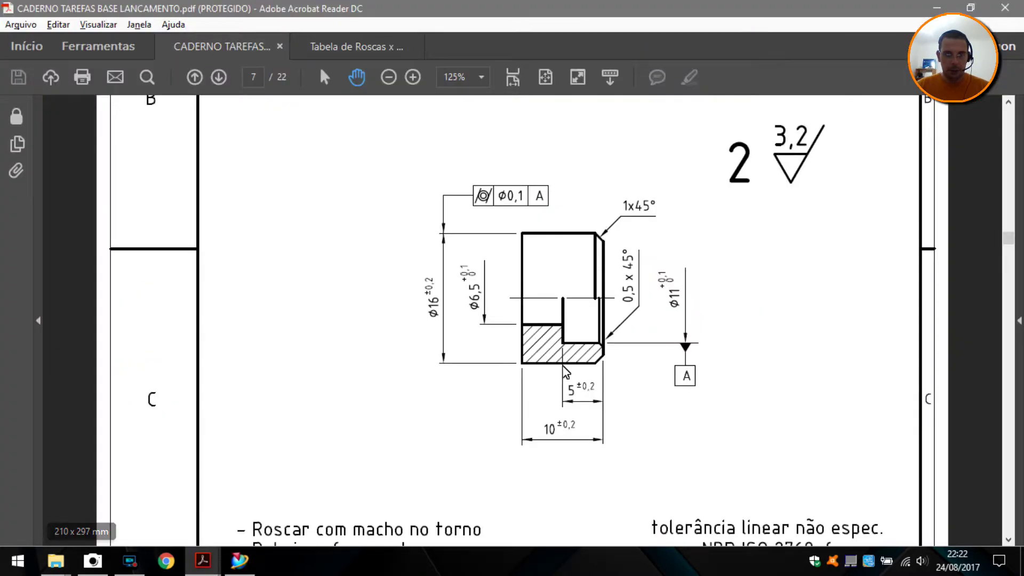
{"action": "scroll", "coordinate": [507, 385], "scroll_direction": "down", "scroll_amount": 3}
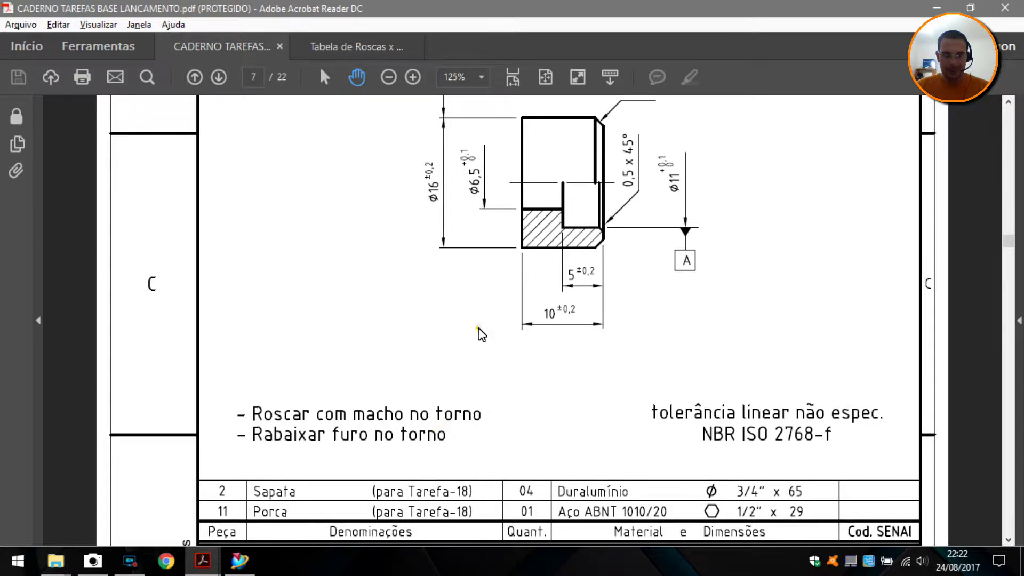
{"action": "scroll", "coordinate": [479, 331], "scroll_direction": "up", "scroll_amount": 2}
{"action": "key", "text": "alt+Tab"}
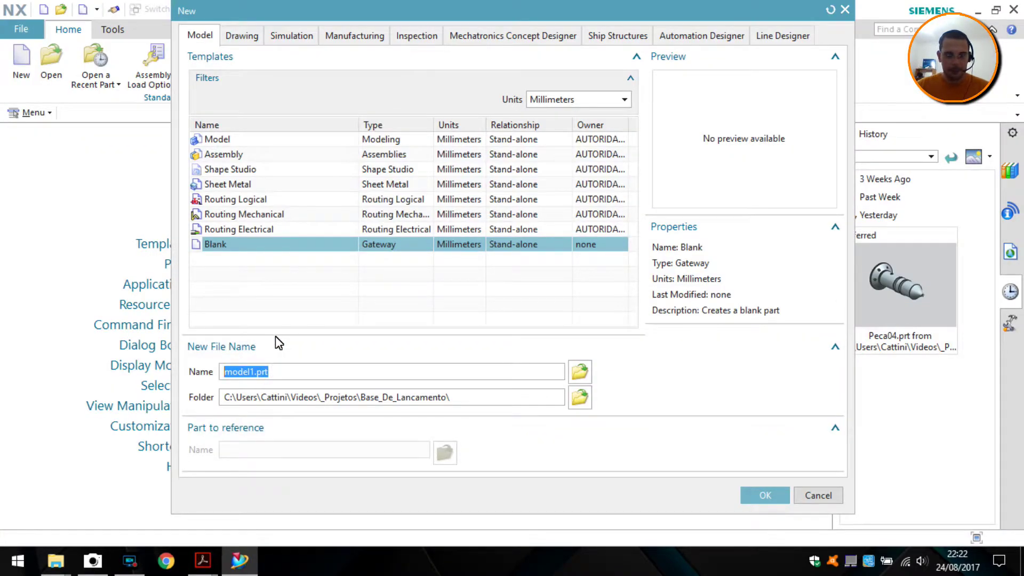
{"action": "type", "text": "Sapata"}
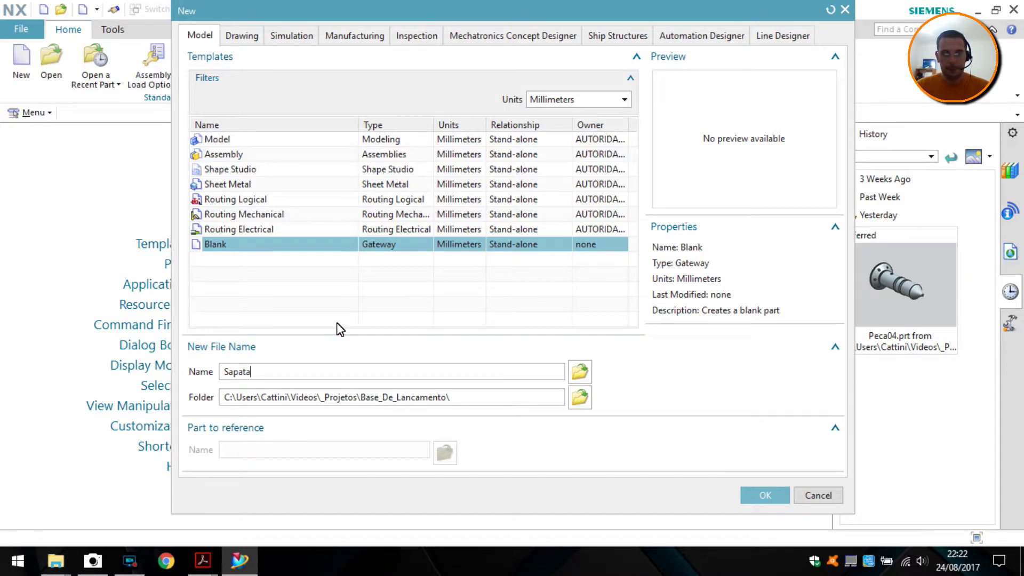
{"action": "key", "text": "alt+Tab"}
{"action": "scroll", "coordinate": [344, 341], "scroll_direction": "down", "scroll_amount": 3}
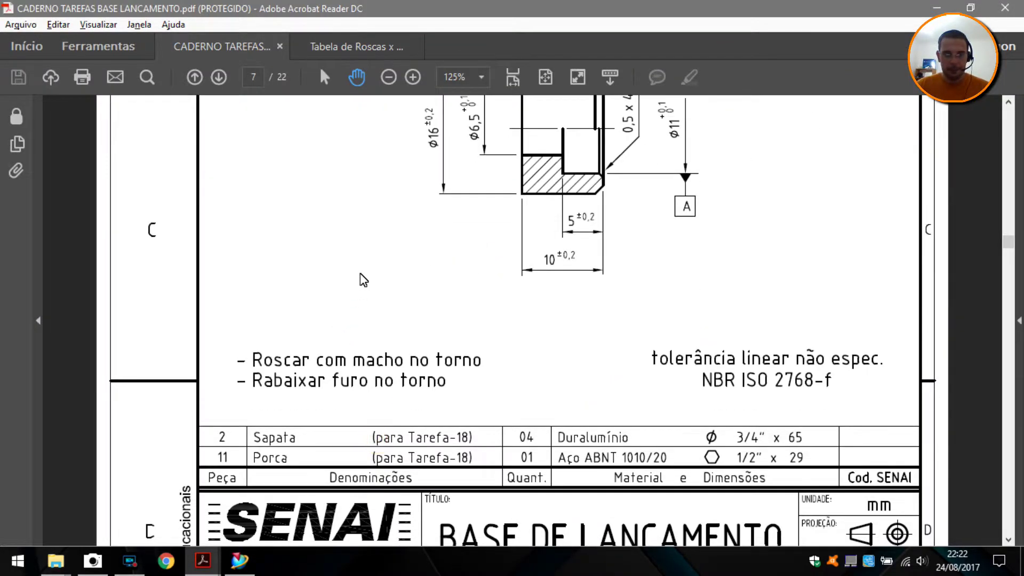
{"action": "key", "text": "alt+Tab"}
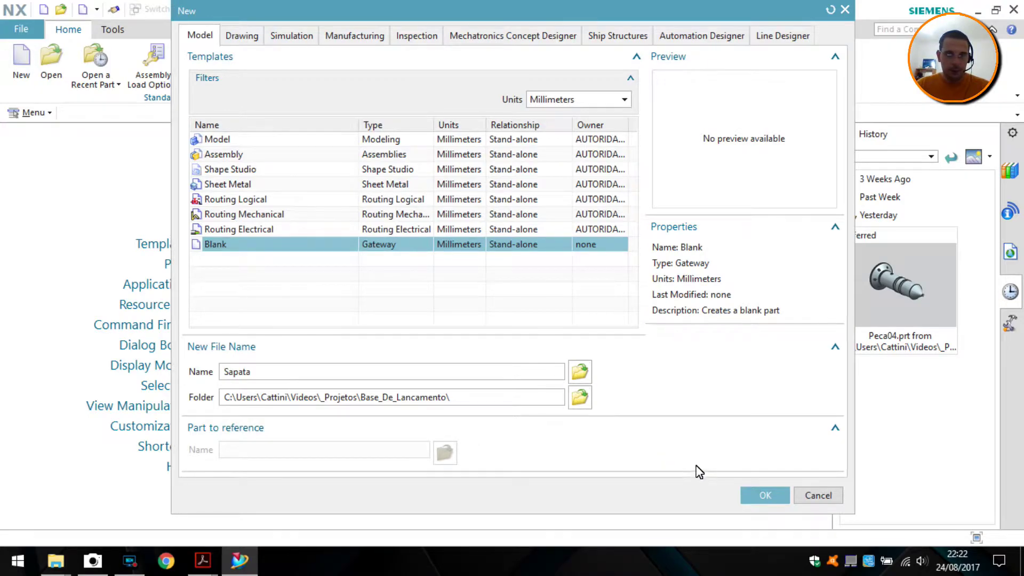
{"action": "left_click", "coordinate": [777, 505]}
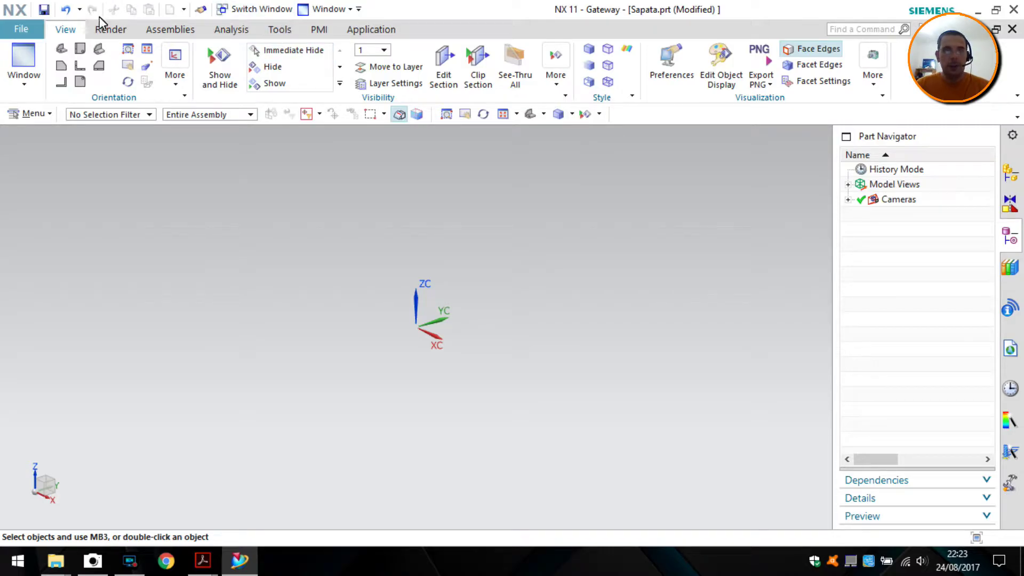
Save the new Sapata part and switch it to the Modeling application
{"action": "left_click", "coordinate": [44, 10]}
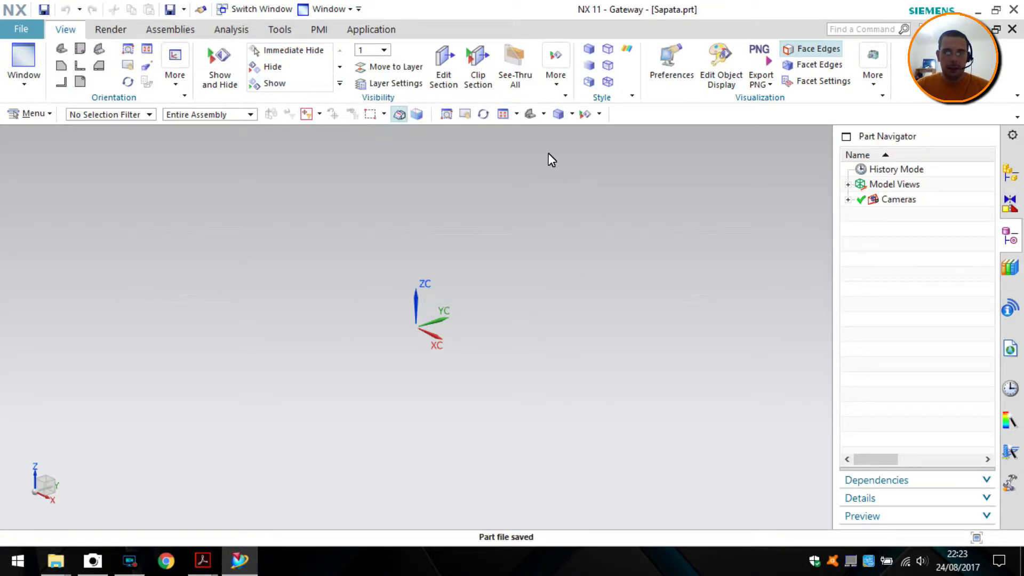
{"action": "left_click", "coordinate": [357, 34]}
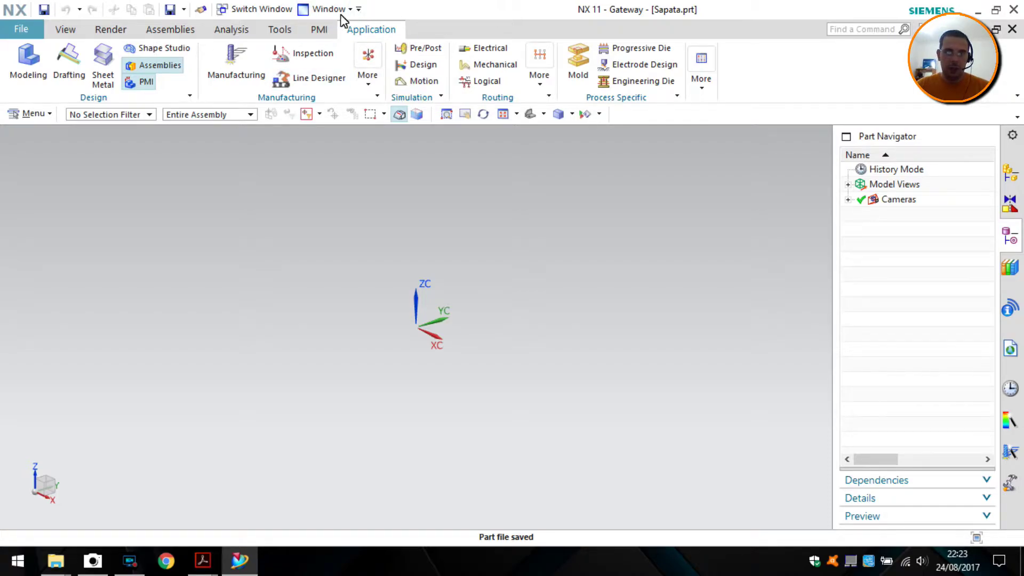
{"action": "left_click", "coordinate": [25, 60]}
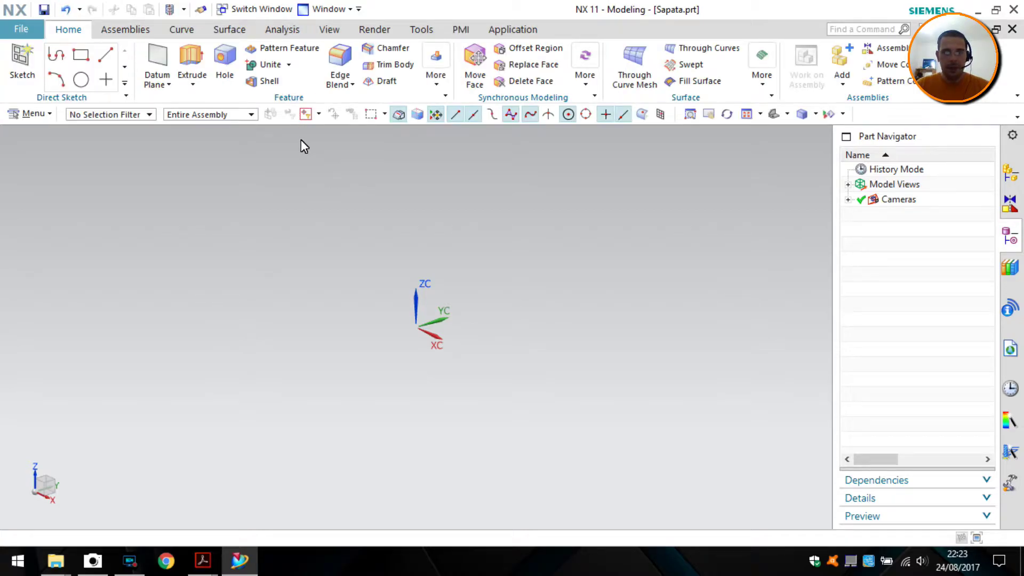
Check part 2 in the PDF drawing and create an On Plane sketch on the default XY plane in NX
{"action": "key", "text": "alt+Tab"}
{"action": "scroll", "coordinate": [555, 381], "scroll_direction": "up", "scroll_amount": 3}
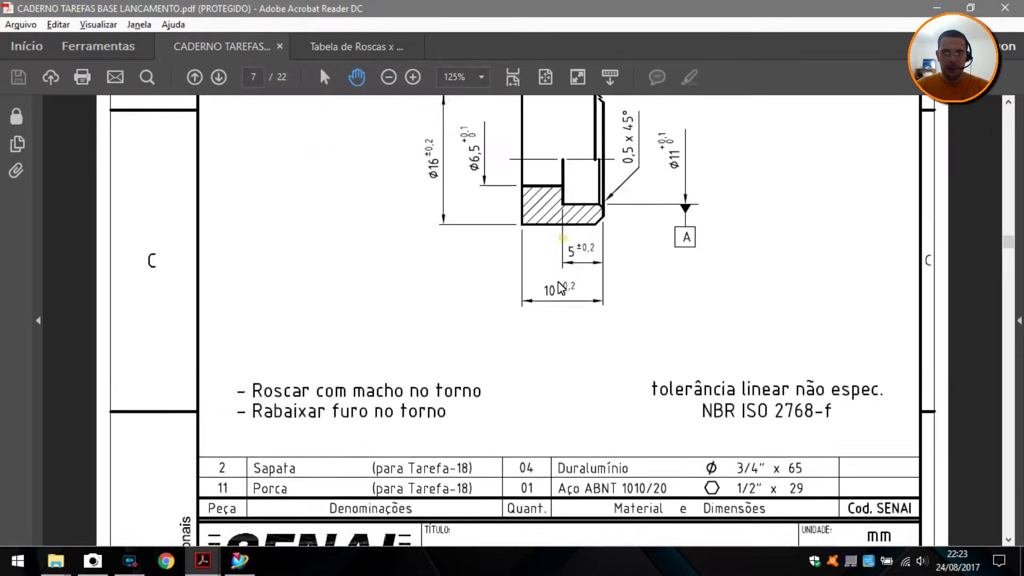
{"action": "scroll", "coordinate": [538, 364], "scroll_direction": "up", "scroll_amount": 1}
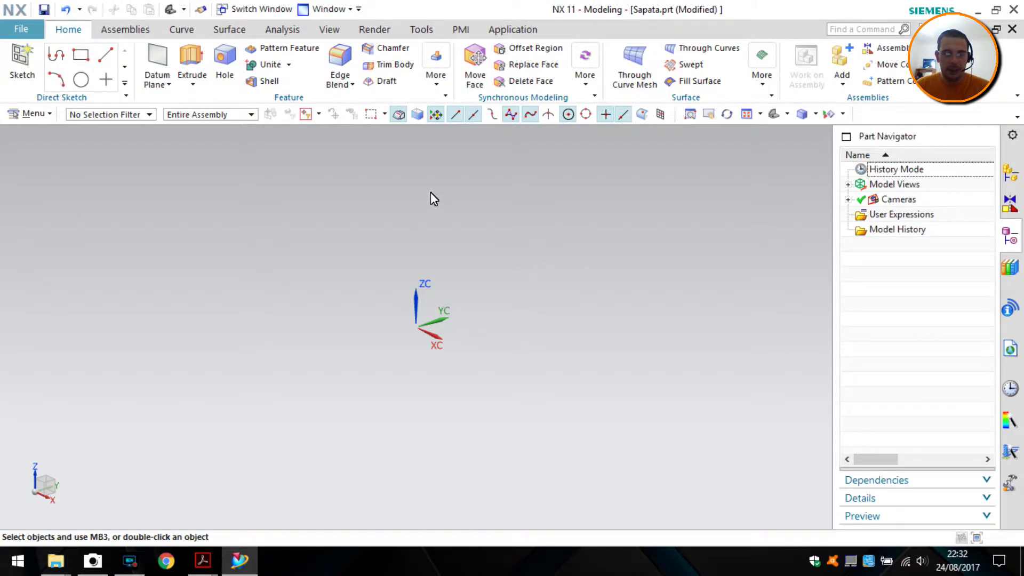
{"action": "left_click", "coordinate": [21, 63]}
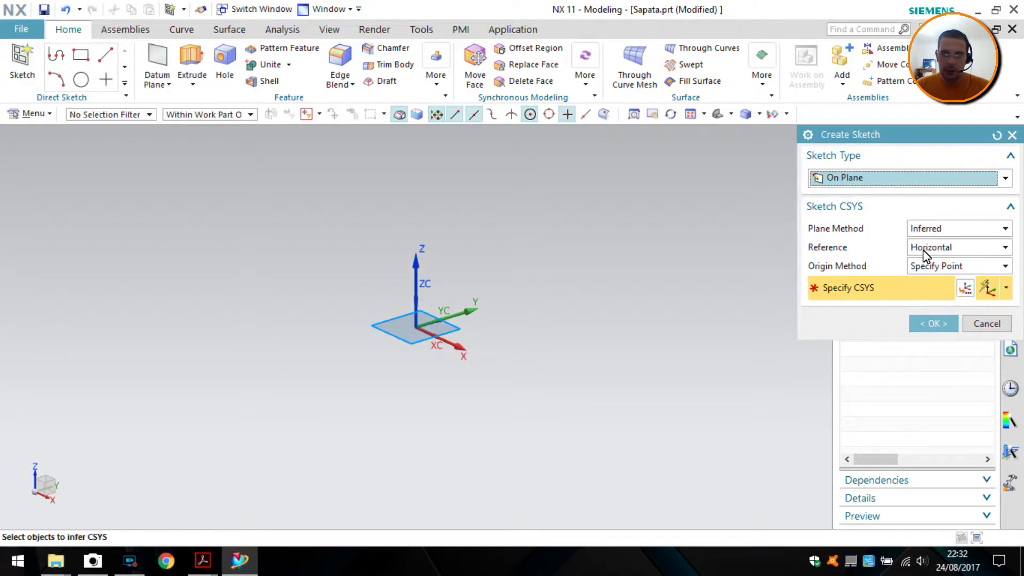
{"action": "left_click_drag", "start_coordinate": [891, 141], "coordinate": [701, 142]}
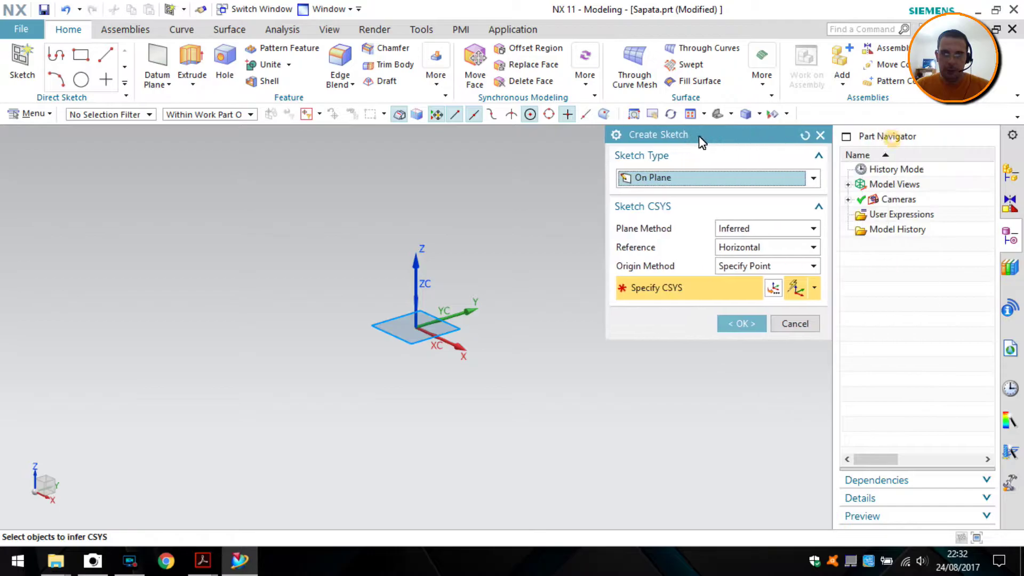
{"action": "left_click", "coordinate": [742, 324]}
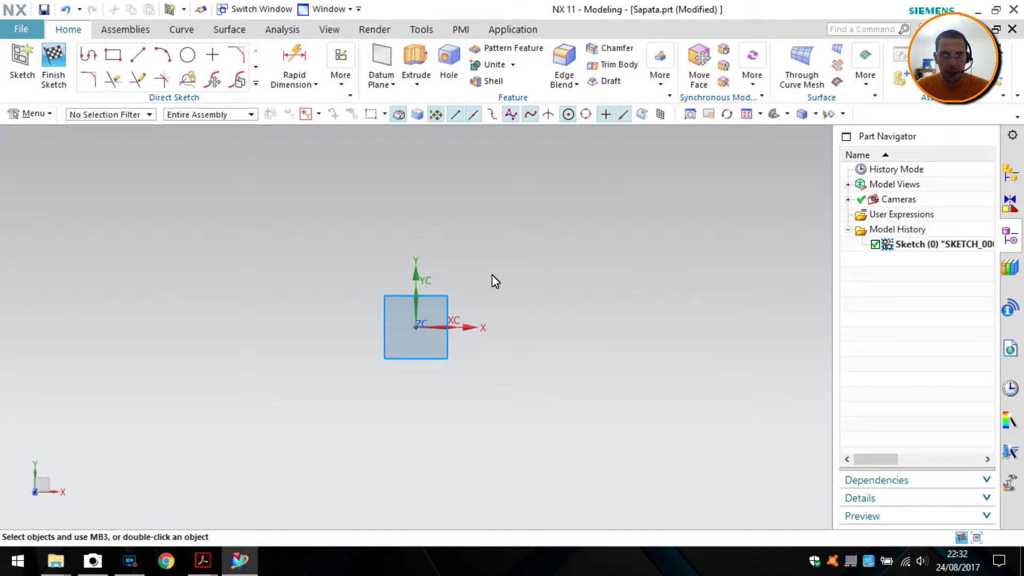
Check part 2's section in the PDF drawing and sketch a 5 mm vertical line downward from about X 11, Y -4
{"action": "key", "text": "alt+Tab"}
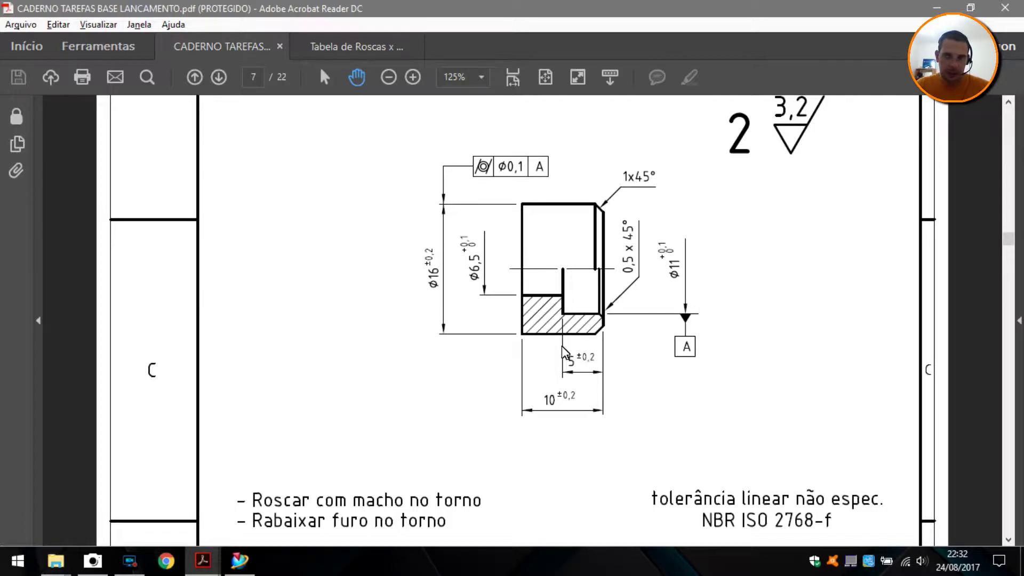
{"action": "scroll", "coordinate": [580, 317], "scroll_direction": "up", "scroll_amount": 1}
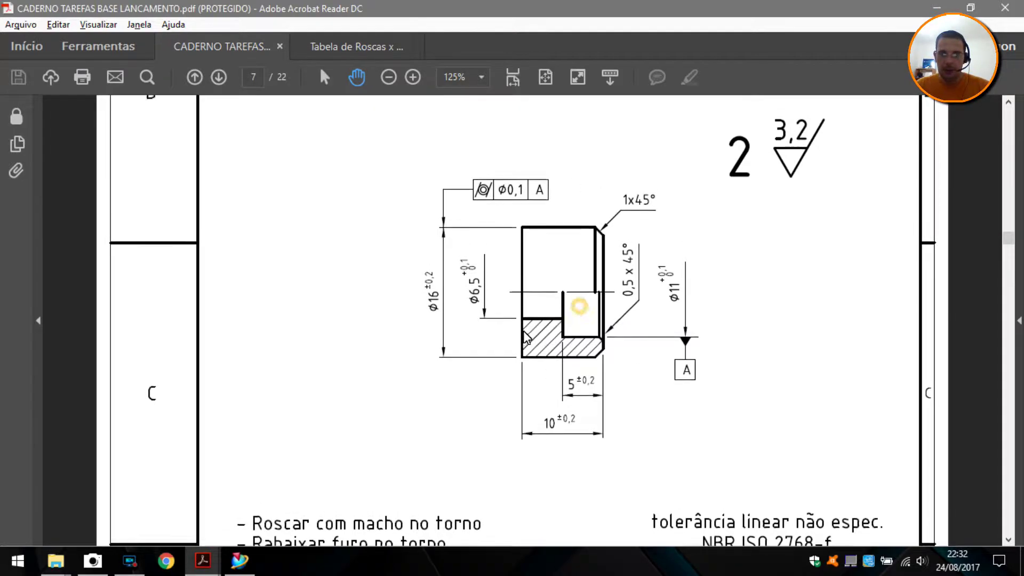
{"action": "scroll", "coordinate": [524, 332], "scroll_direction": "up", "scroll_amount": 1}
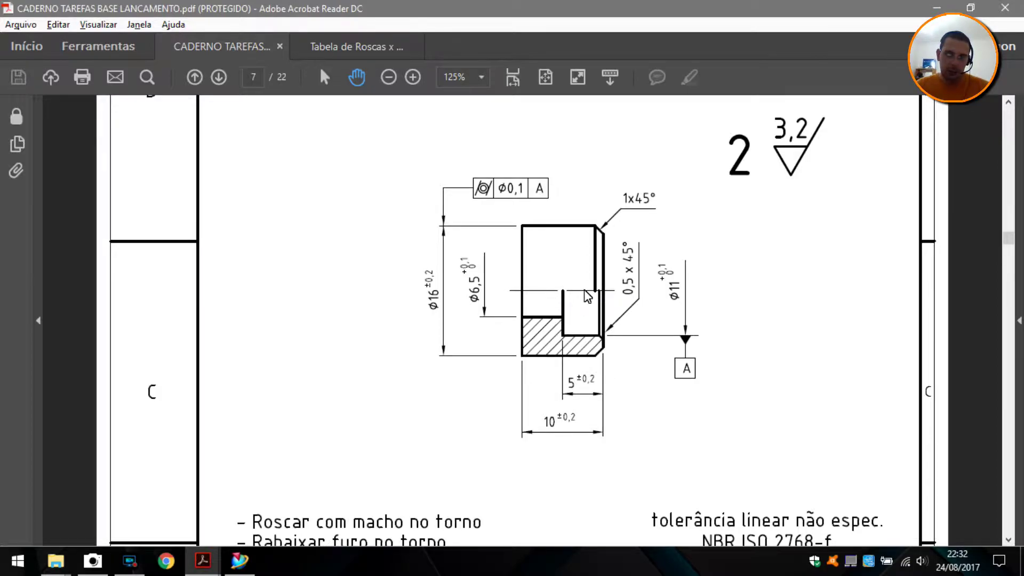
{"action": "key", "text": "alt+Tab"}
{"action": "mouse_move", "coordinate": [449, 408]}
{"action": "middle_mouse_down", "text": "shift"}
{"action": "mouse_move", "coordinate": [391, 334]}
{"action": "mouse_move", "coordinate": [428, 311]}
{"action": "middle_mouse_up", "text": "shift"}
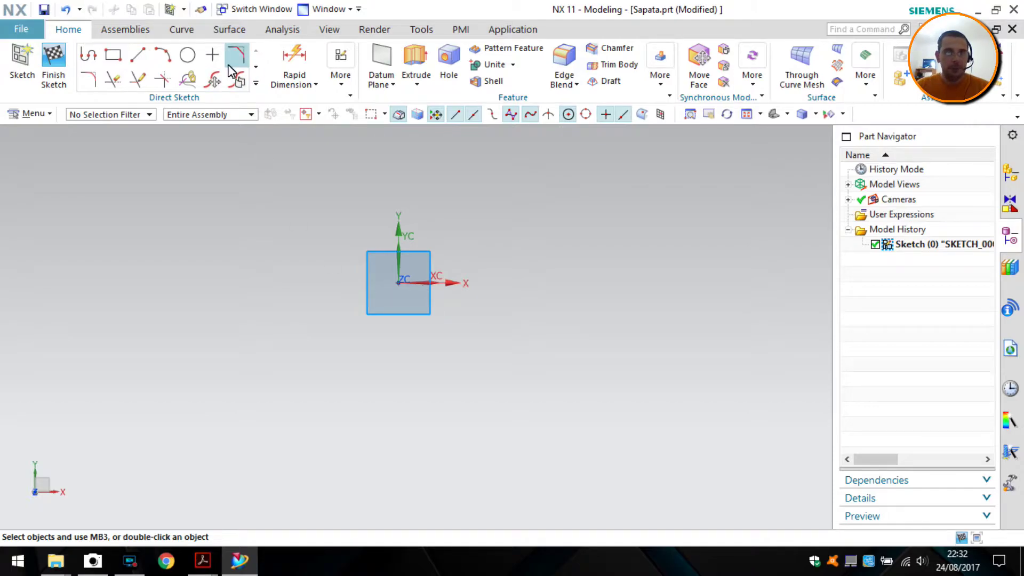
{"action": "left_click", "coordinate": [137, 55]}
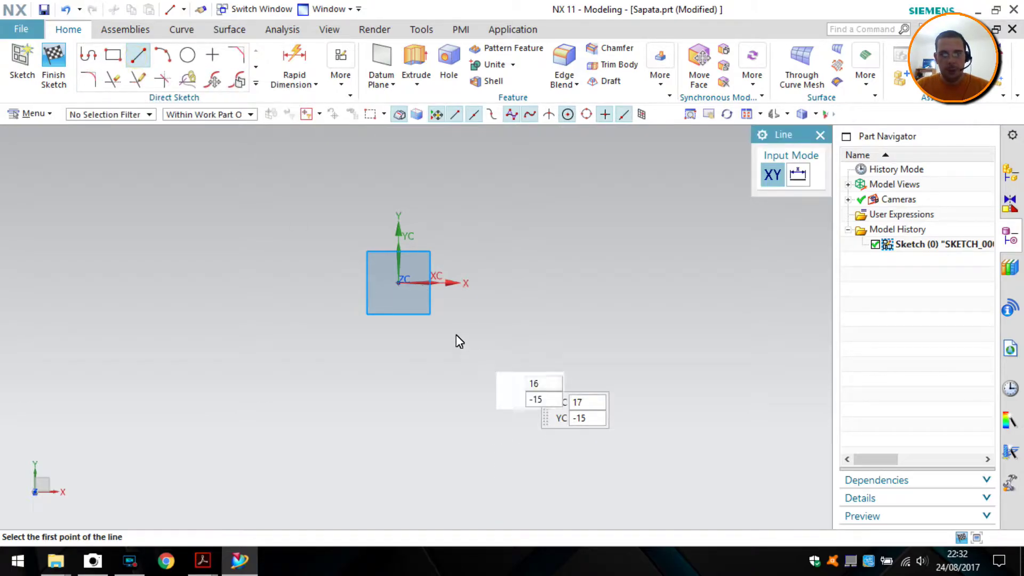
{"action": "left_click", "coordinate": [446, 303]}
{"action": "type", "text": "7"}
{"action": "key", "text": "alt+Tab"}
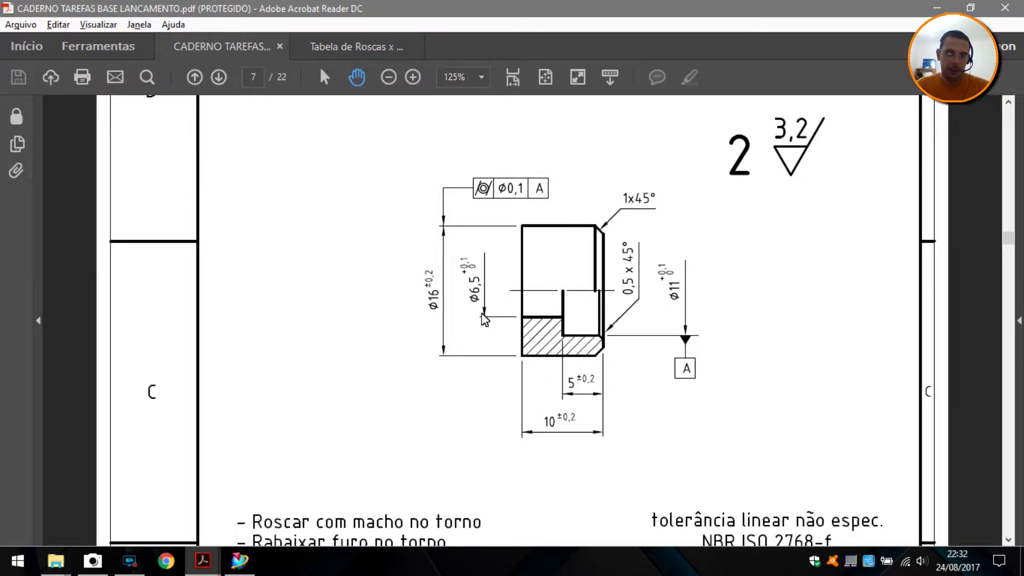
{"action": "key", "text": "alt+Tab"}
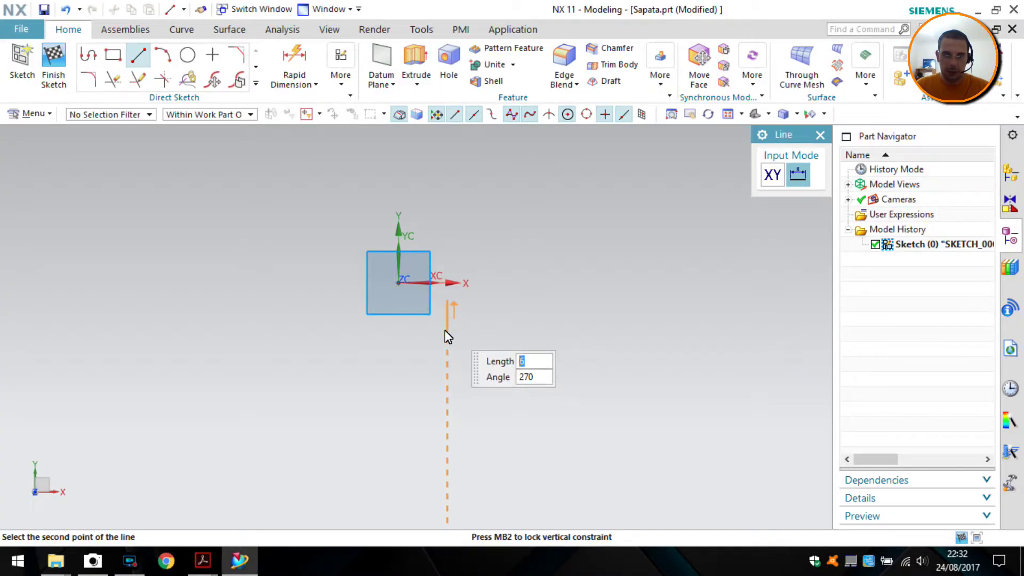
{"action": "middle_click_drag", "start_coordinate": [445, 327], "coordinate": [432, 262], "text": "shift"}
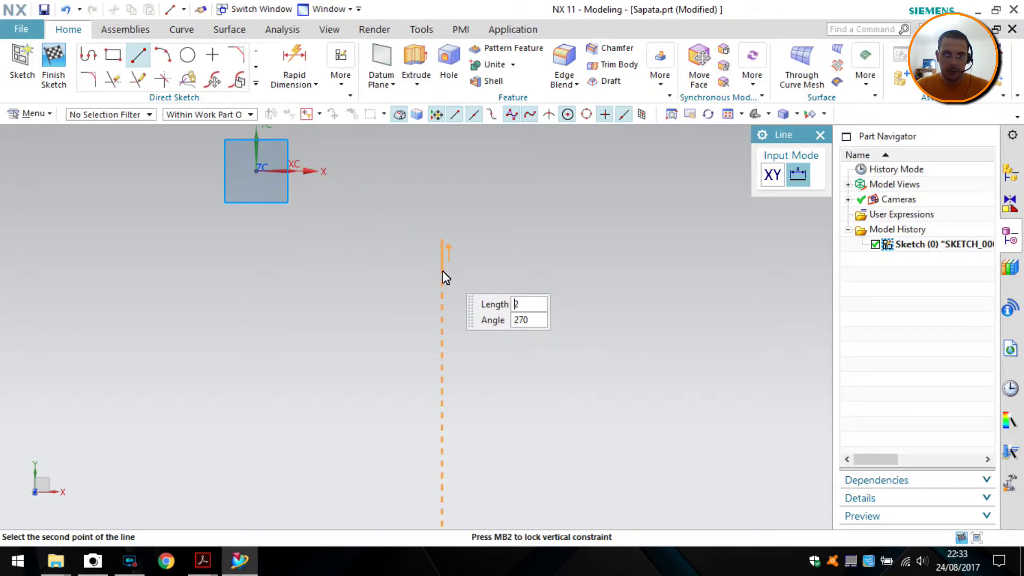
{"action": "type", "text": "5"}
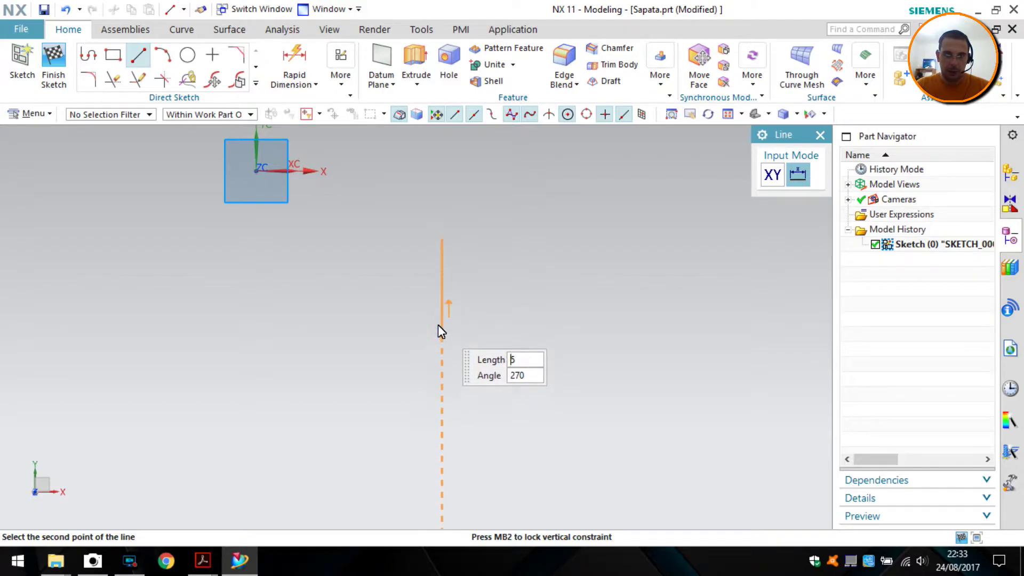
{"action": "key", "text": "Return"}
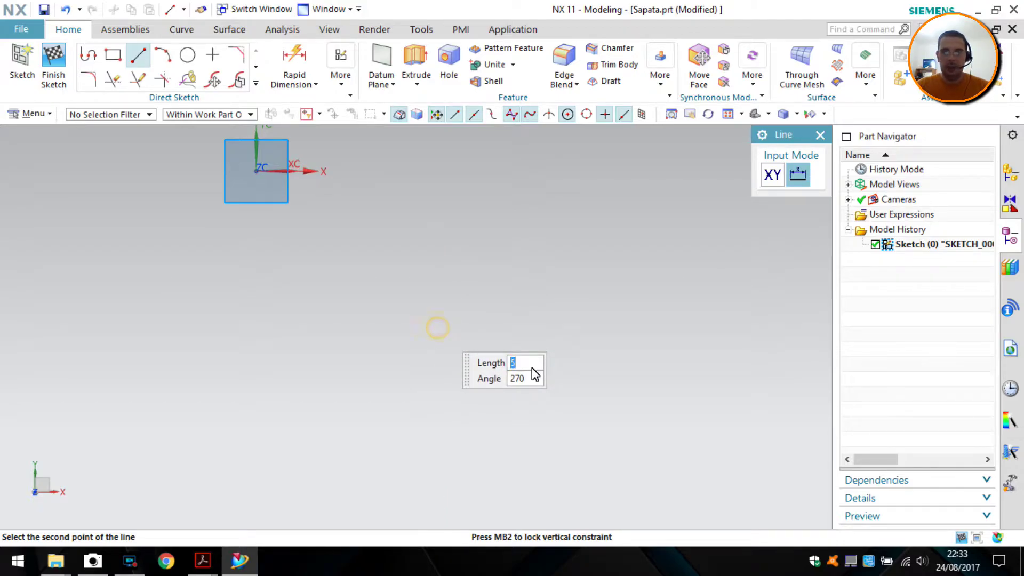
{"action": "key", "text": "Return"}
Consult the PDF section again and draw a horizontal line about 9 mm long to the right from the vertical line's lower end
{"action": "key", "text": "alt+Tab"}
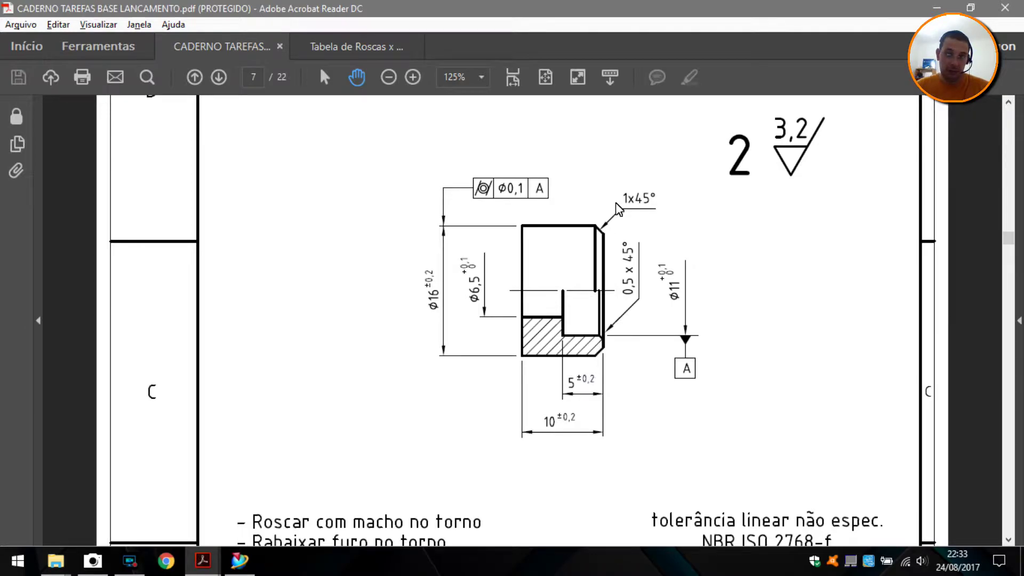
{"action": "key", "text": "alt+Tab"}
{"action": "left_click", "coordinate": [441, 323]}
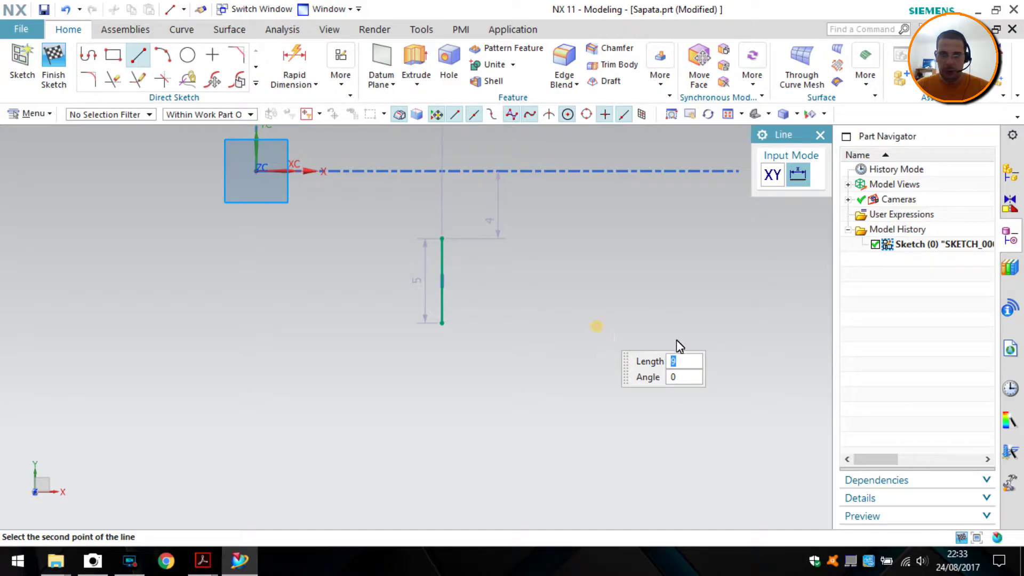
{"action": "key", "text": "alt+Tab"}
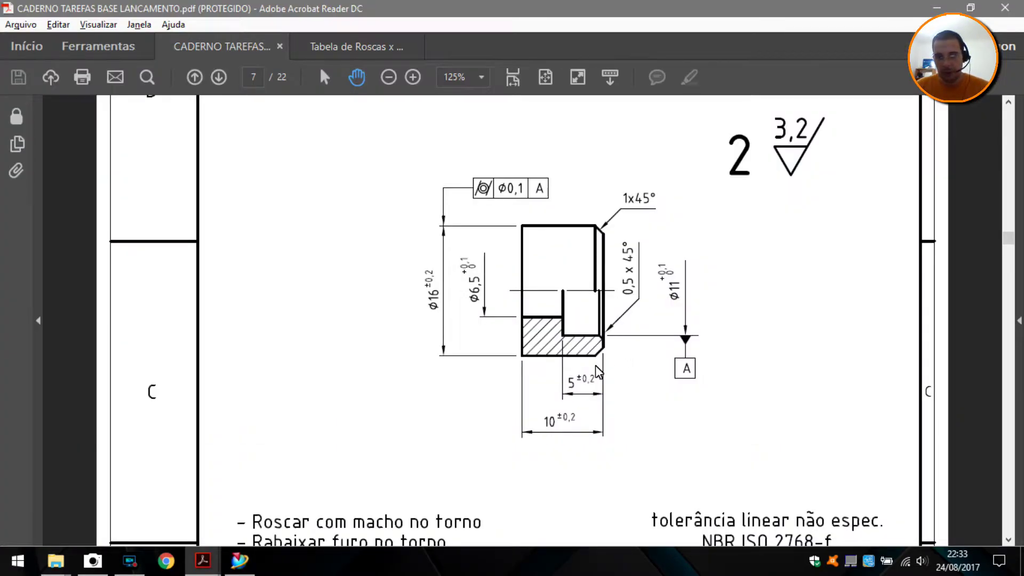
{"action": "key", "text": "alt+Tab"}
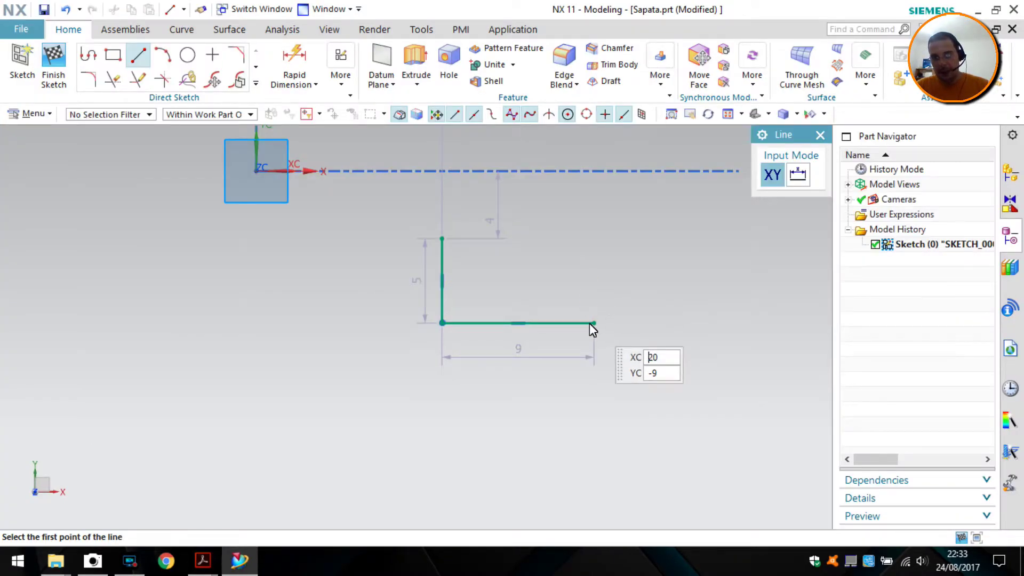
Draw the outer chamfer line about 1.5 mm long at 49° and continue upward with a 1.4 mm vertical line
{"action": "left_click", "coordinate": [595, 324]}
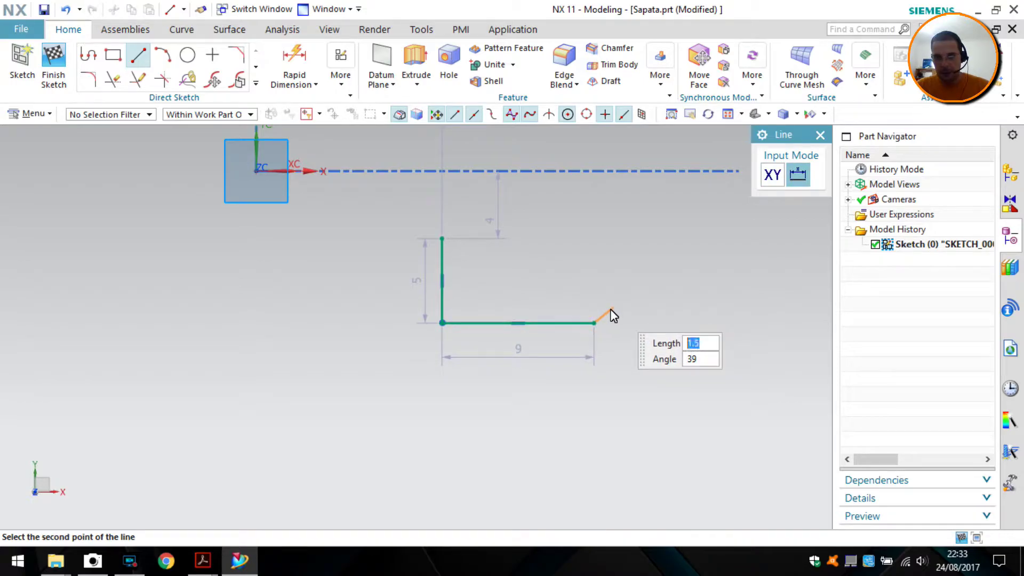
{"action": "key", "text": "Tab"}
{"action": "type", "text": "49"}
{"action": "key", "text": "Return"}
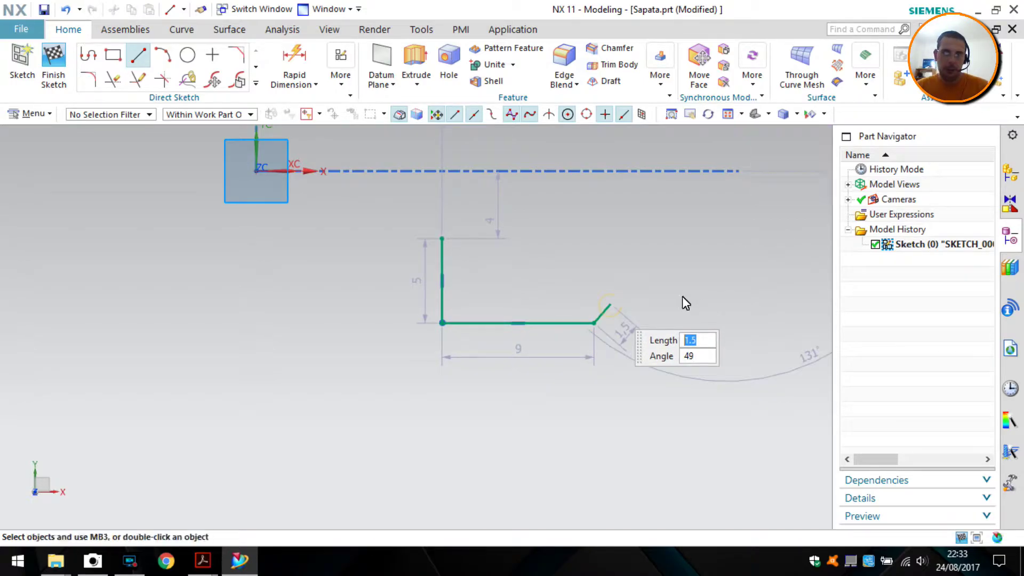
{"action": "key", "text": "alt+Tab"}
{"action": "key", "text": "alt+Tab"}
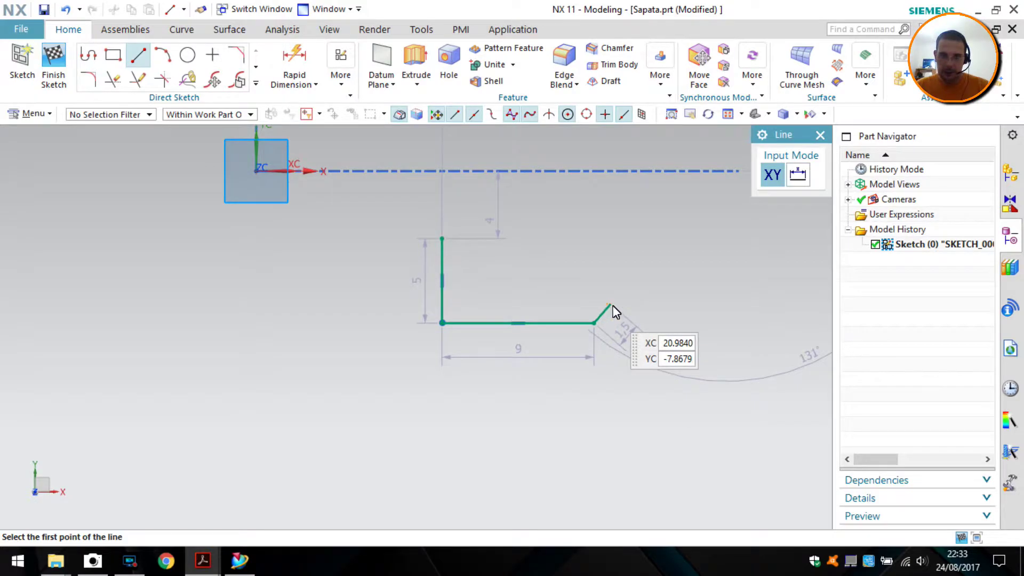
{"action": "left_click", "coordinate": [611, 304]}
{"action": "type", "text": "1.4"}
{"action": "key", "text": "Return"}
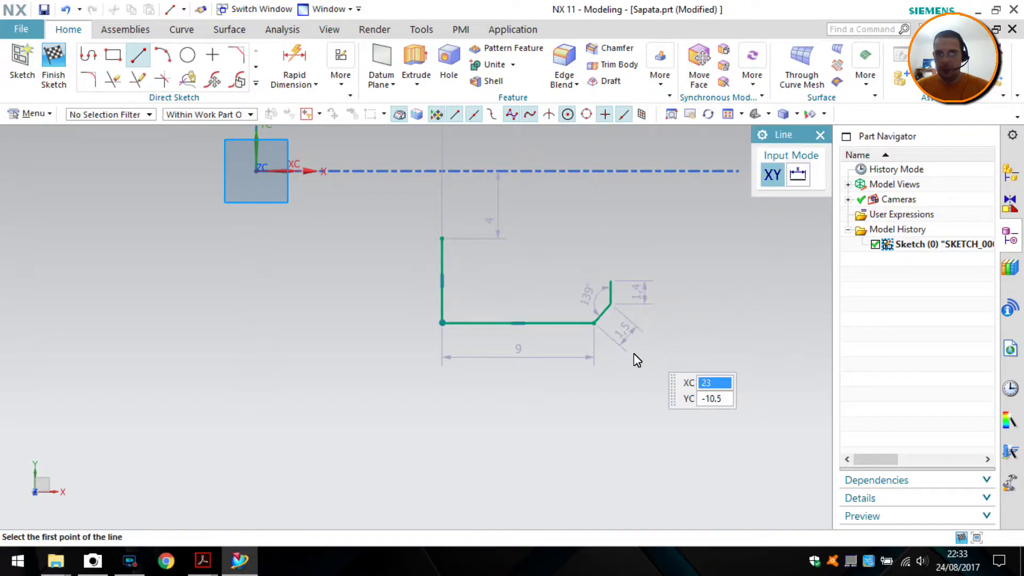
Add the inner chamfer line about 1.4 mm long up to the left, followed by a 5 mm horizontal line to the left
{"action": "left_click", "coordinate": [610, 281]}
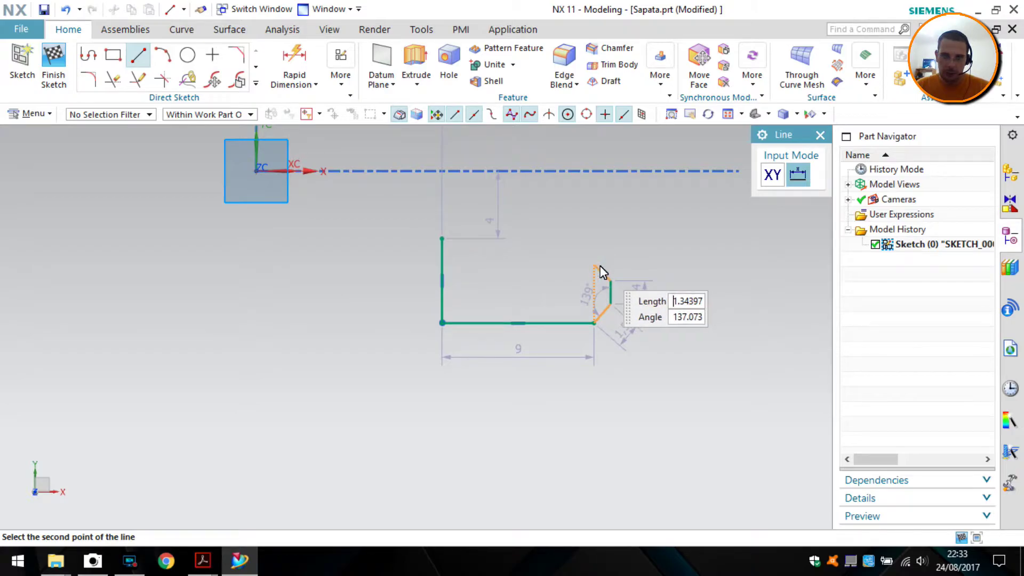
{"action": "left_click", "coordinate": [640, 326]}
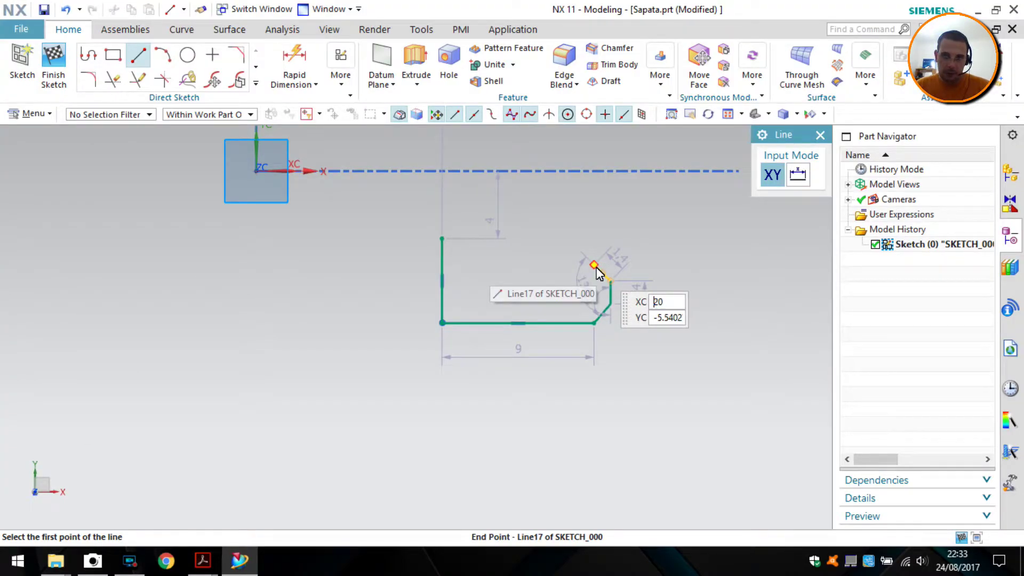
{"action": "left_click", "coordinate": [595, 266]}
{"action": "left_click", "coordinate": [507, 267]}
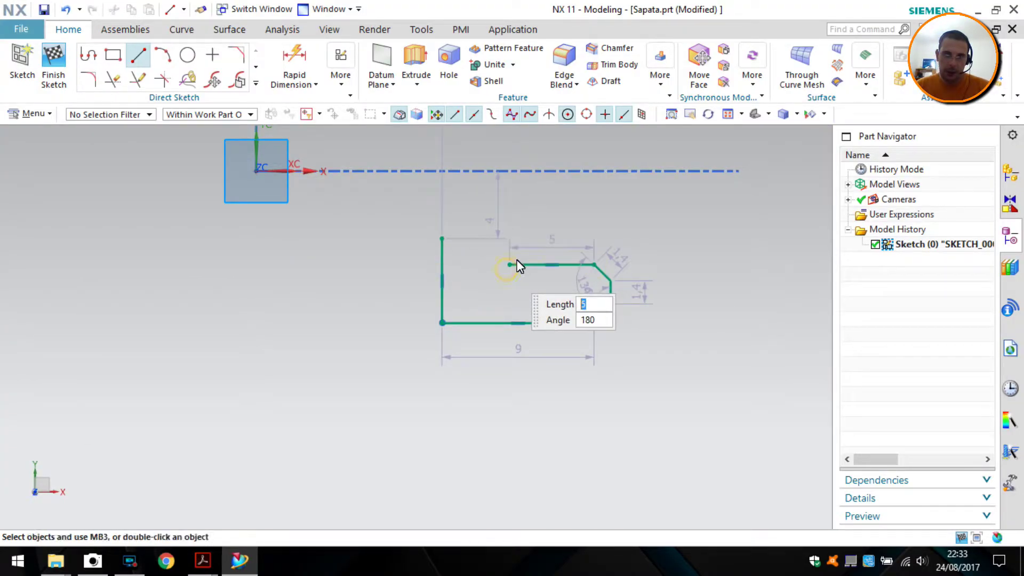
Close the profile with a vertical line about 1.5 mm upward and a horizontal line back to the start point, and end the Line command
{"action": "left_click", "coordinate": [510, 265]}
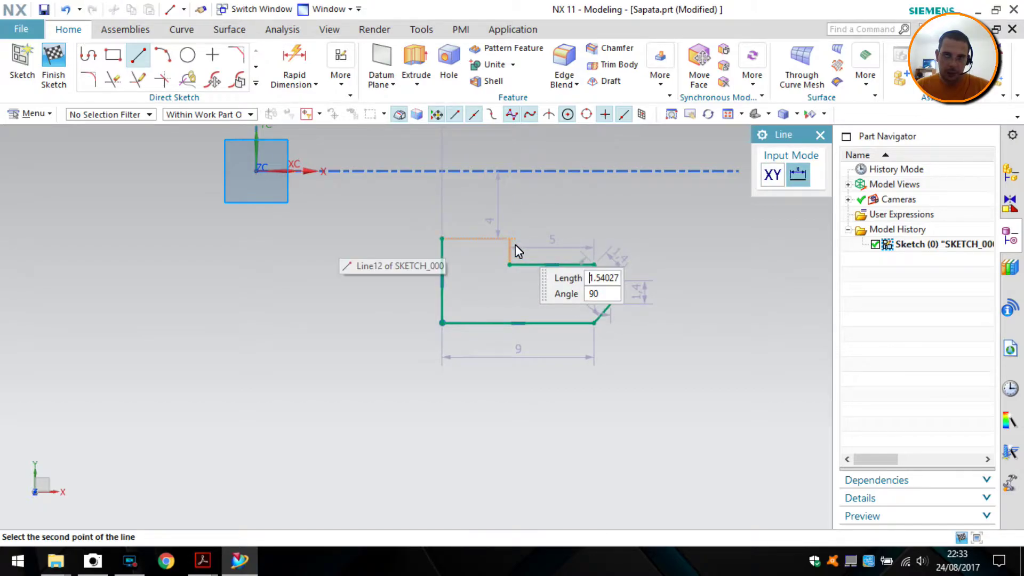
{"action": "left_click", "coordinate": [510, 241]}
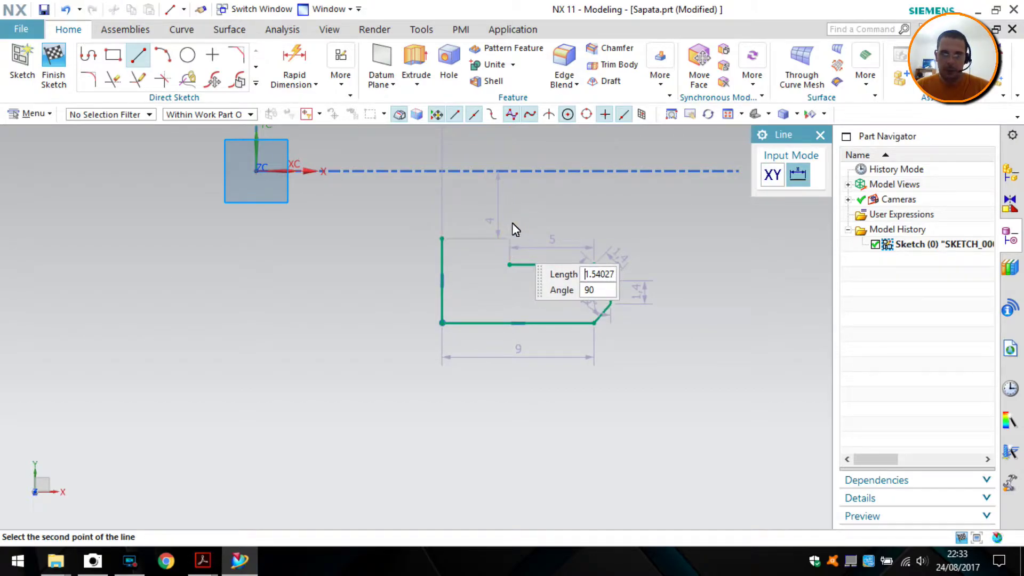
{"action": "left_click", "coordinate": [510, 238]}
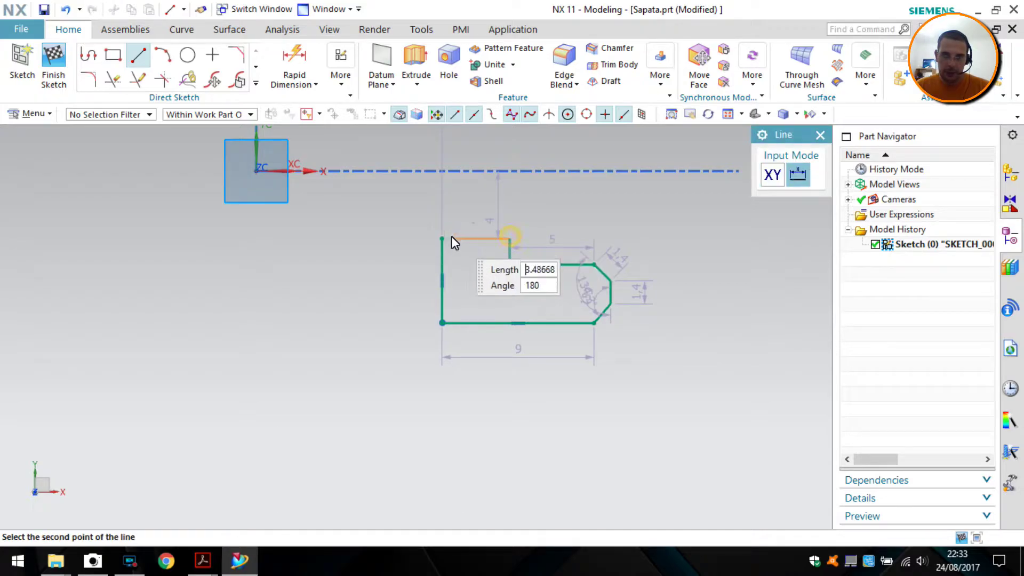
{"action": "left_click", "coordinate": [442, 239]}
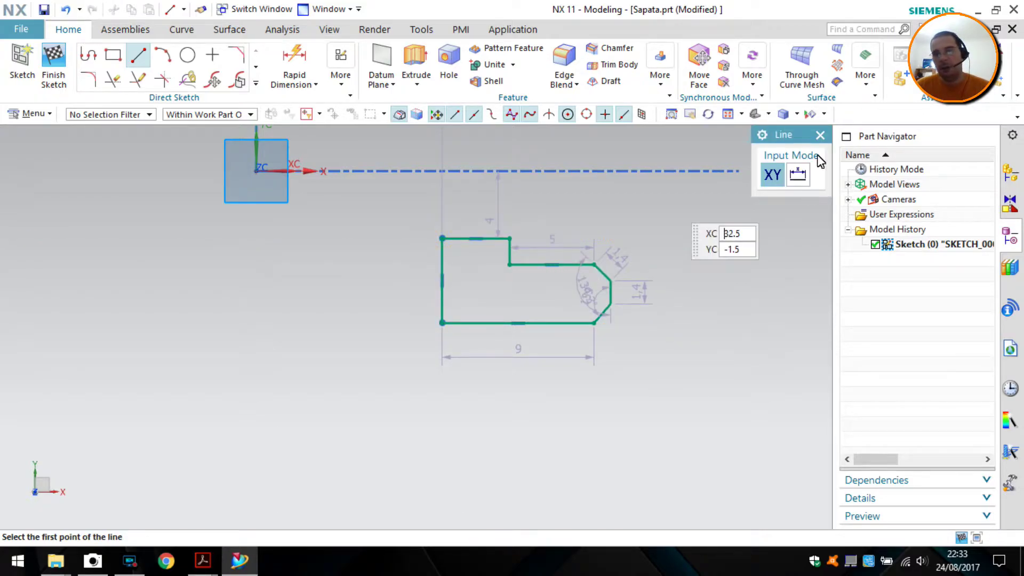
{"action": "left_click", "coordinate": [820, 137]}
{"action": "scroll", "coordinate": [466, 252], "scroll_direction": "up", "scroll_amount": 1}
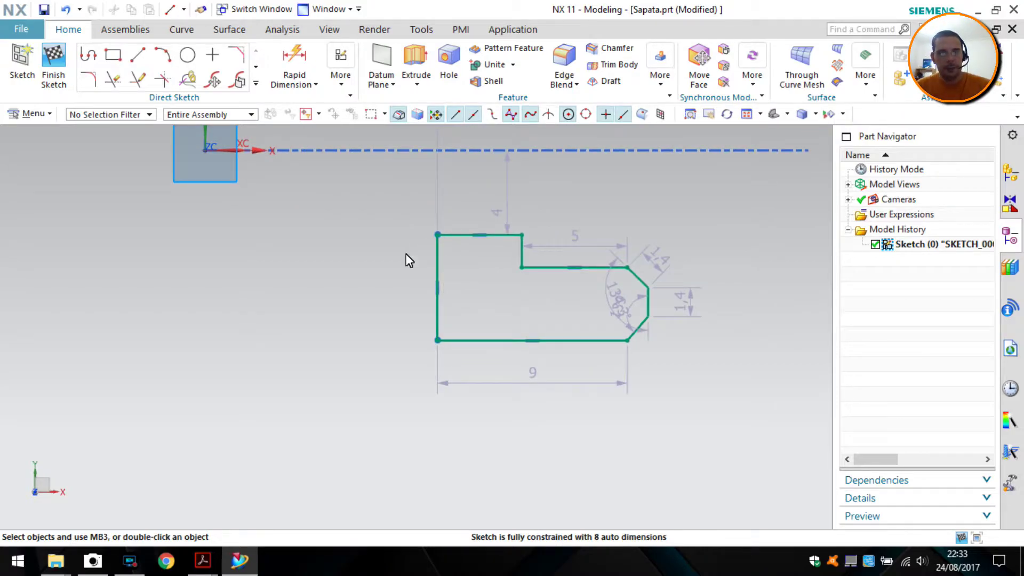
{"action": "scroll", "coordinate": [391, 276], "scroll_direction": "down", "scroll_amount": 1}
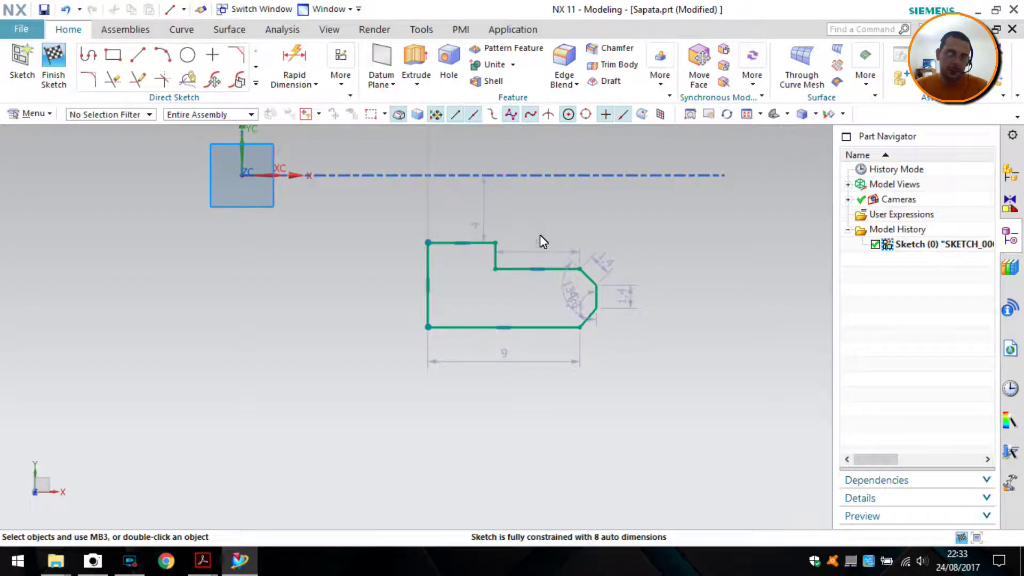
Move the dimension between the X axis and the profile's upper edge beside the profile and set it to 6.5/2 mm, consulting the PDF drawing
{"action": "key", "text": "alt+Tab"}
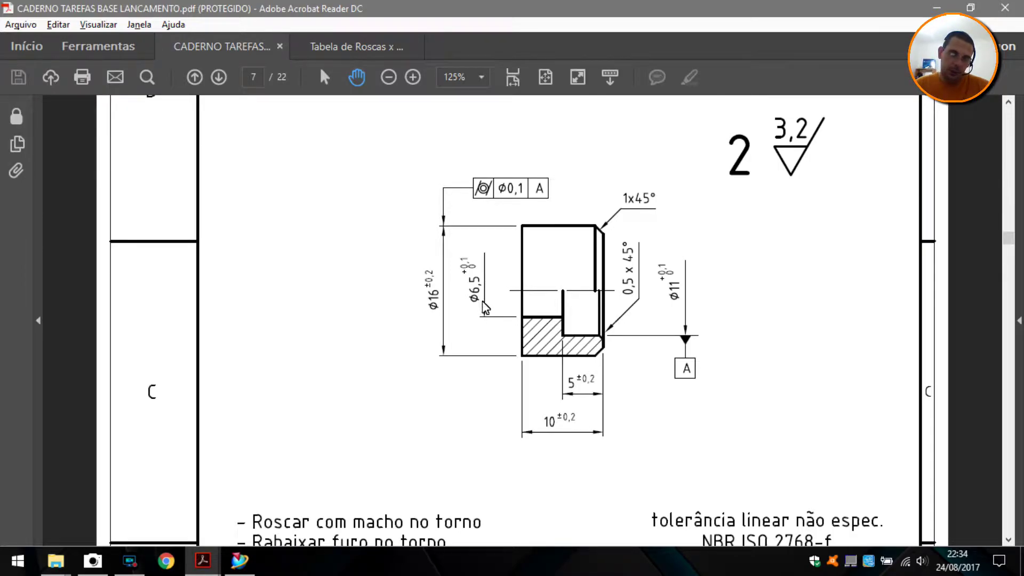
{"action": "key", "text": "alt+Tab"}
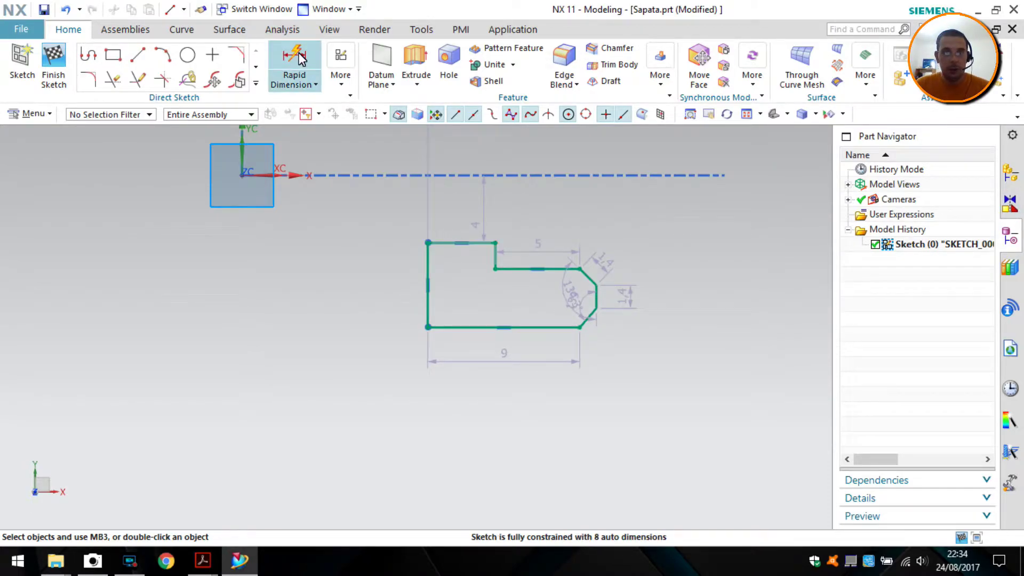
{"action": "left_click_drag", "start_coordinate": [485, 216], "coordinate": [366, 212]}
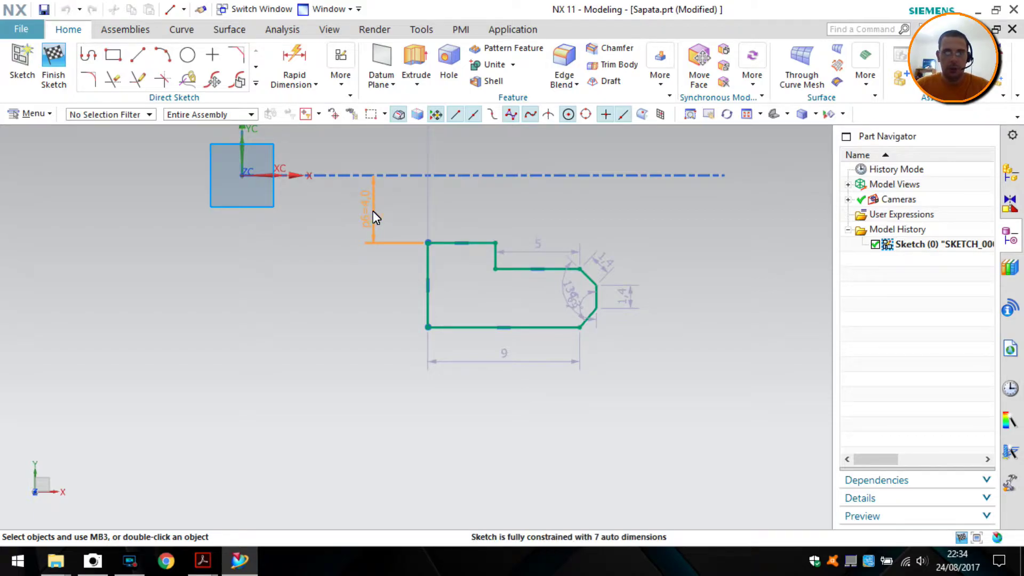
{"action": "double_click", "coordinate": [372, 209]}
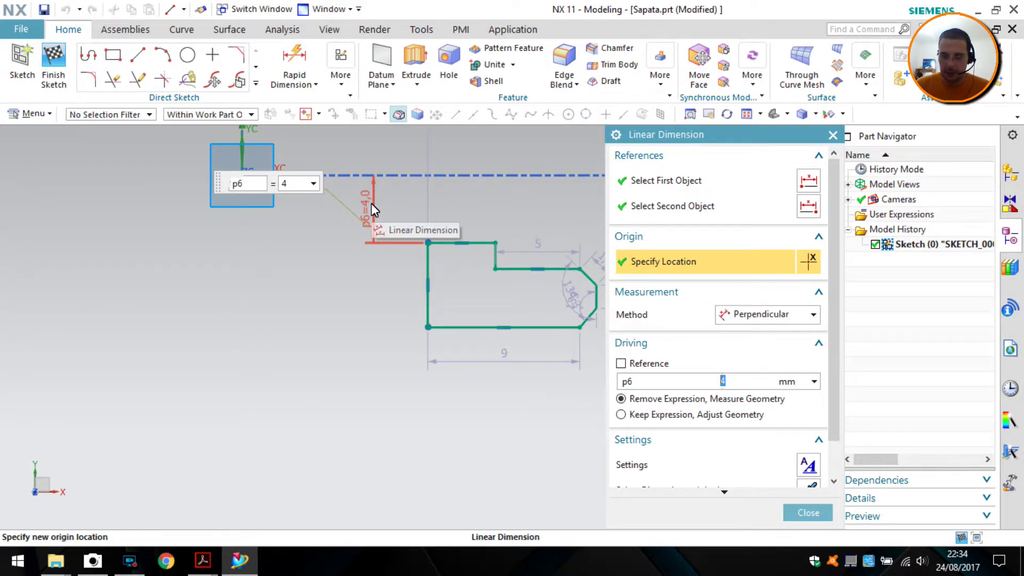
{"action": "type", "text": "6.5/2"}
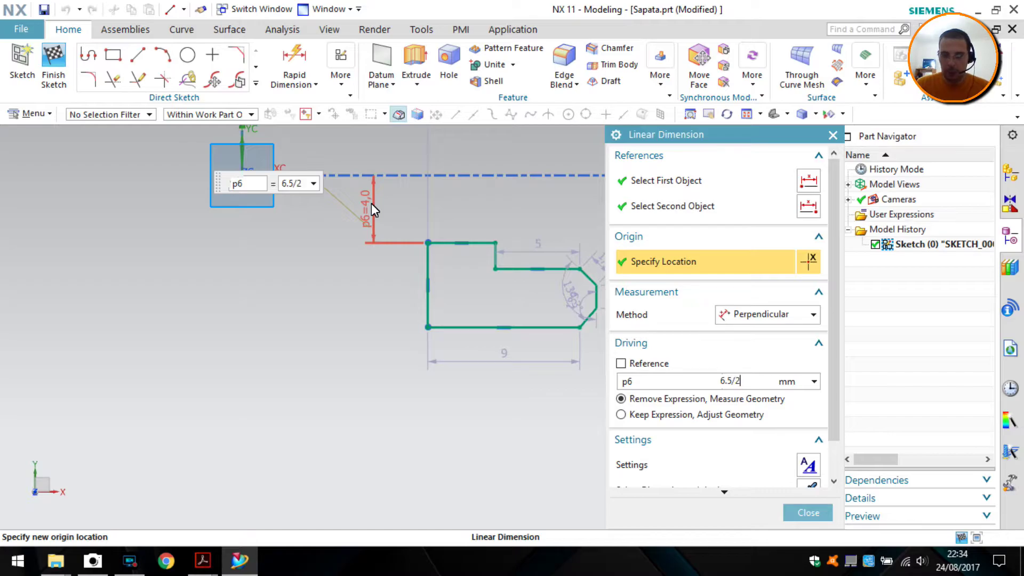
{"action": "key", "text": "Return"}
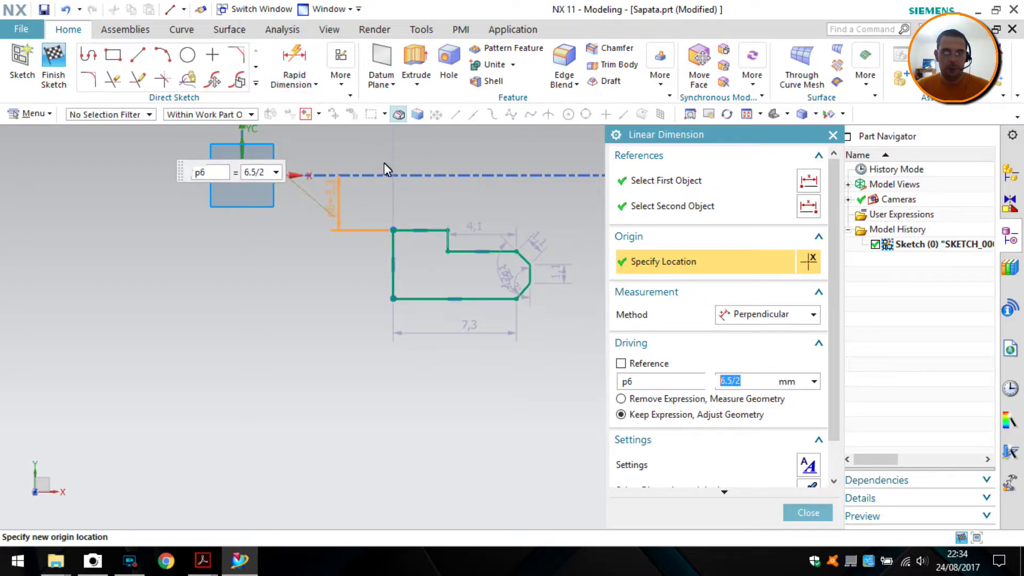
{"action": "key", "text": "alt+Tab"}
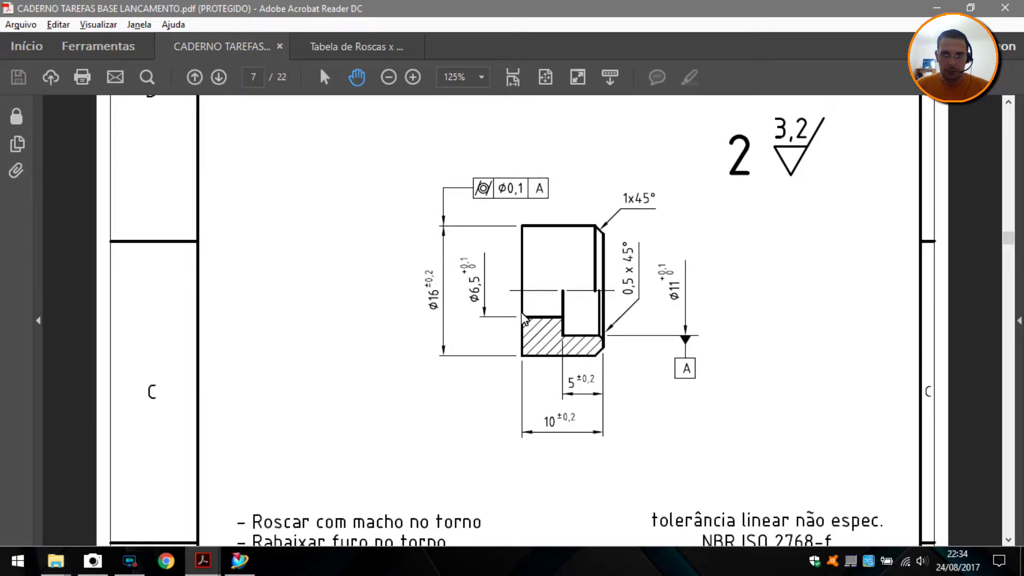
{"action": "key", "text": "alt+Tab"}
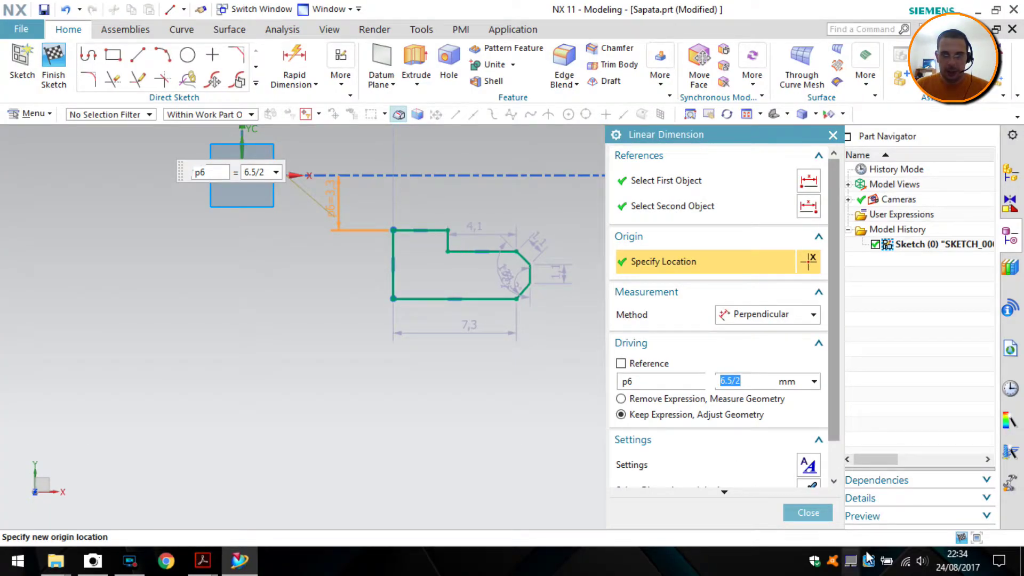
Dimension the distance between the X axis and the profile's lower edge and set it to 8 mm
{"action": "left_click", "coordinate": [808, 512]}
{"action": "left_click", "coordinate": [294, 63]}
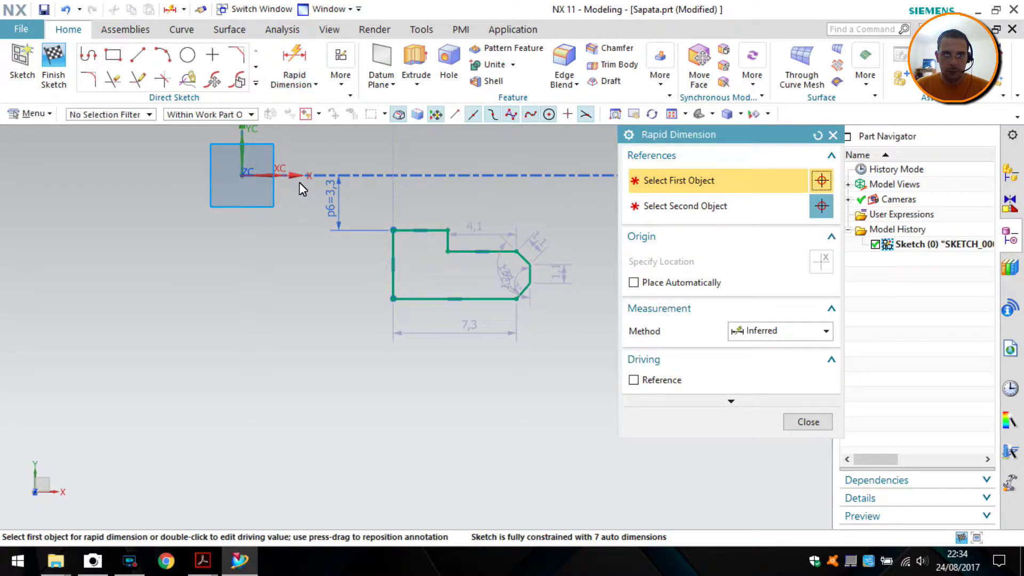
{"action": "left_click", "coordinate": [297, 181]}
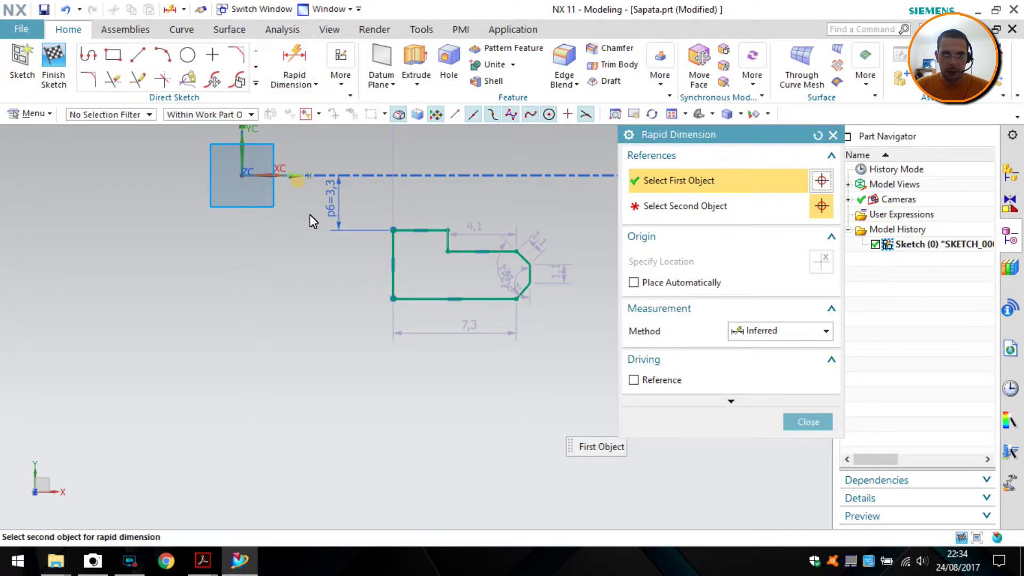
{"action": "left_click", "coordinate": [414, 310]}
{"action": "left_click", "coordinate": [267, 248]}
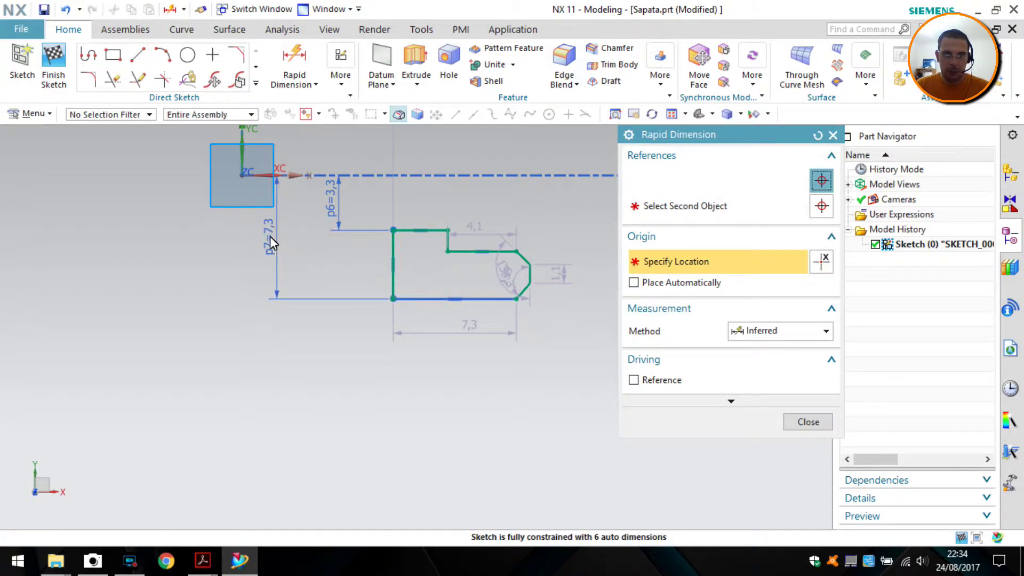
{"action": "double_click", "coordinate": [279, 211]}
{"action": "type", "text": "8"}
{"action": "key", "text": "Return"}
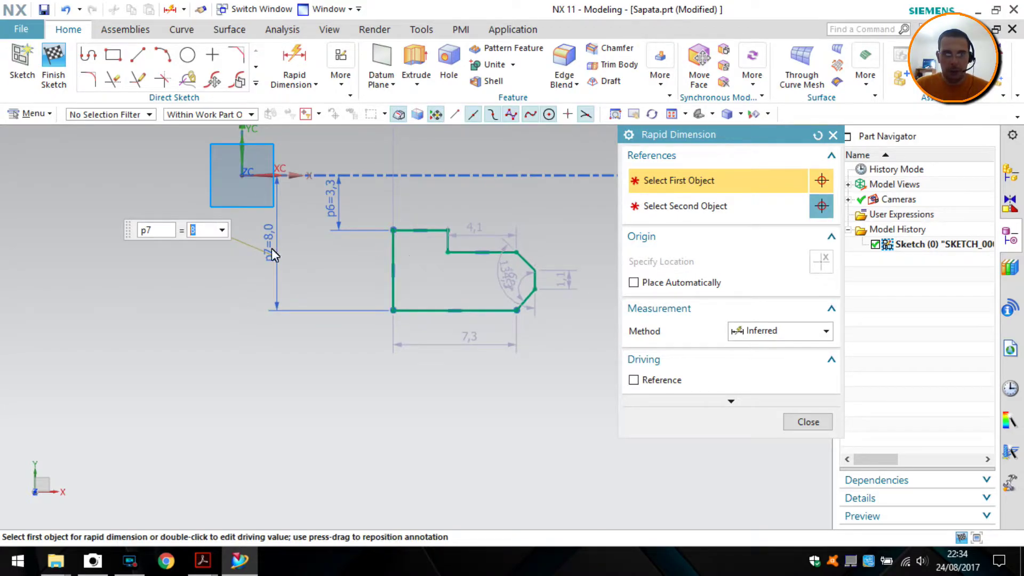
Consult the PDF drawing and add the profile's overall horizontal length dimension below it, setting it to 10 mm
{"action": "key", "text": "alt+Tab"}
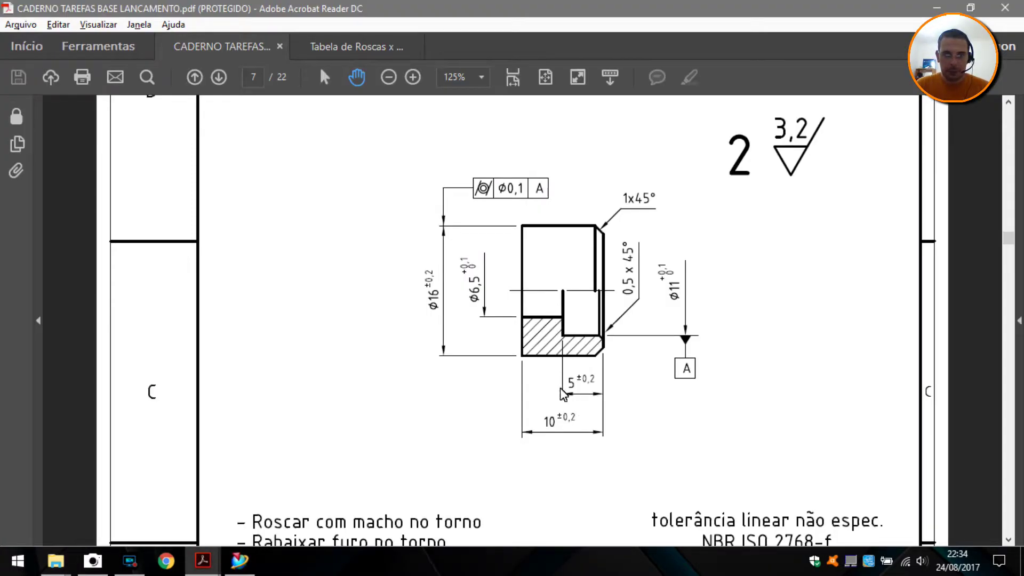
{"action": "key", "text": "alt+Tab"}
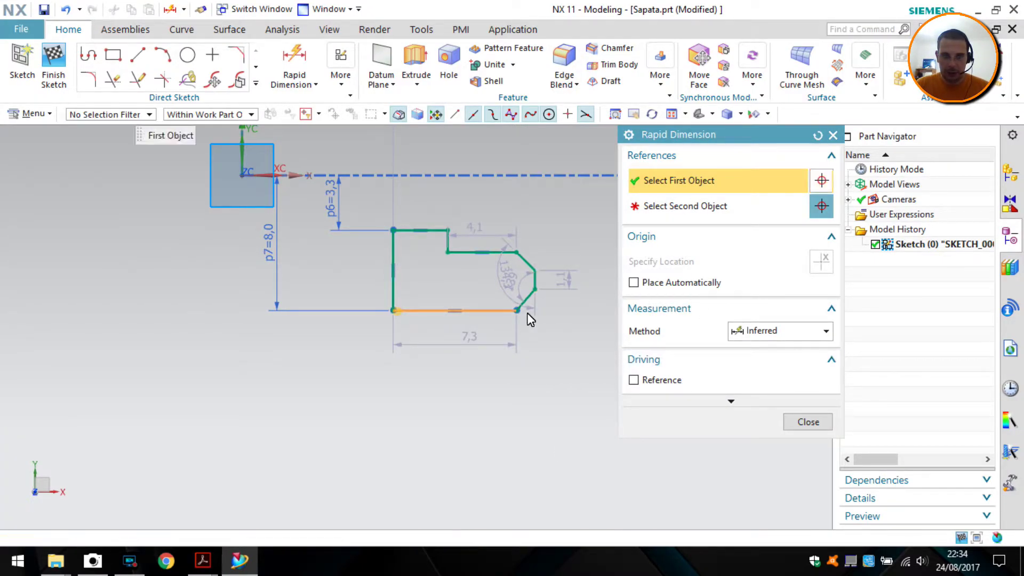
{"action": "left_click", "coordinate": [526, 314]}
{"action": "left_click", "coordinate": [537, 290]}
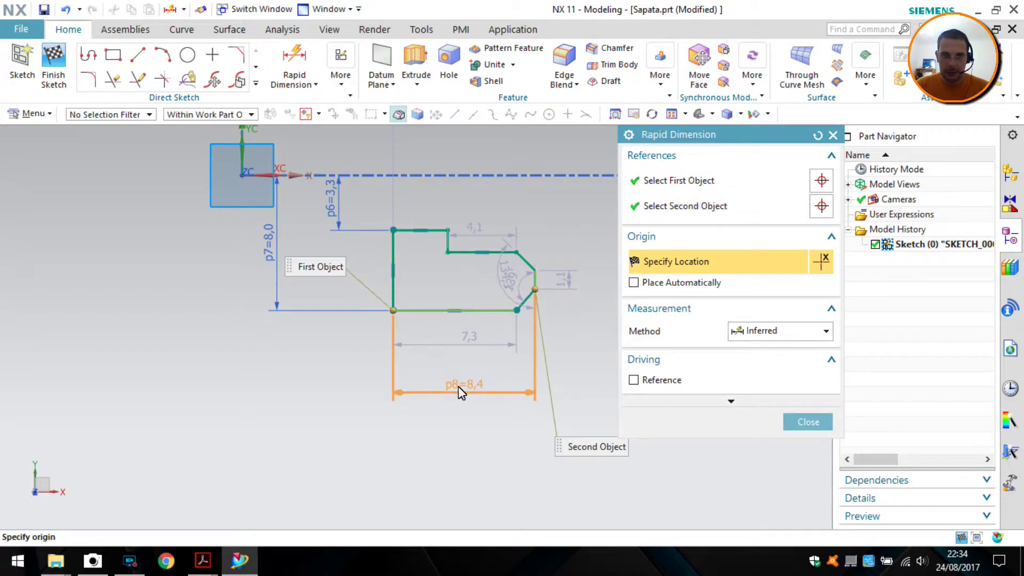
{"action": "left_click", "coordinate": [475, 396]}
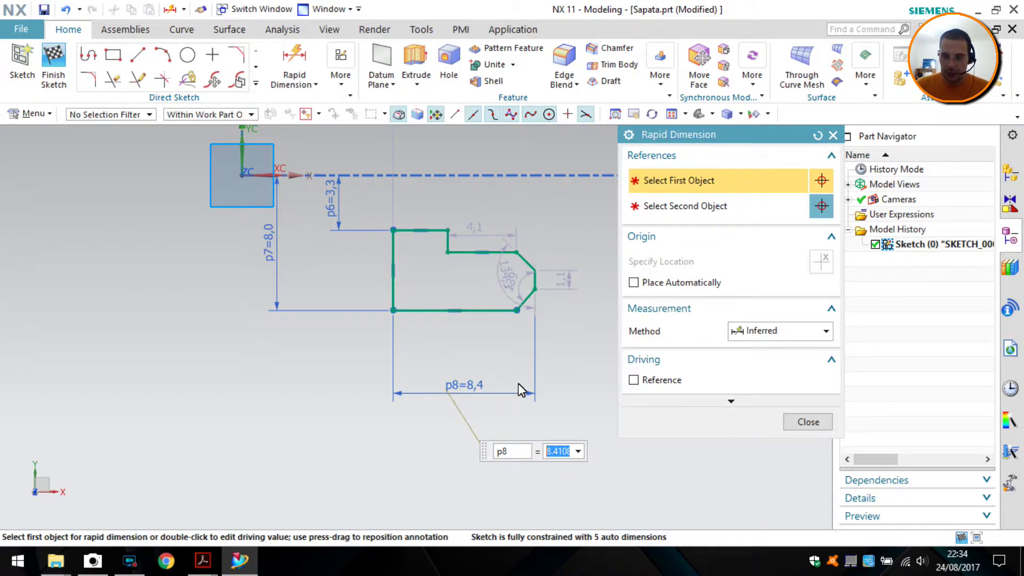
{"action": "type", "text": "10"}
{"action": "key", "text": "Return"}
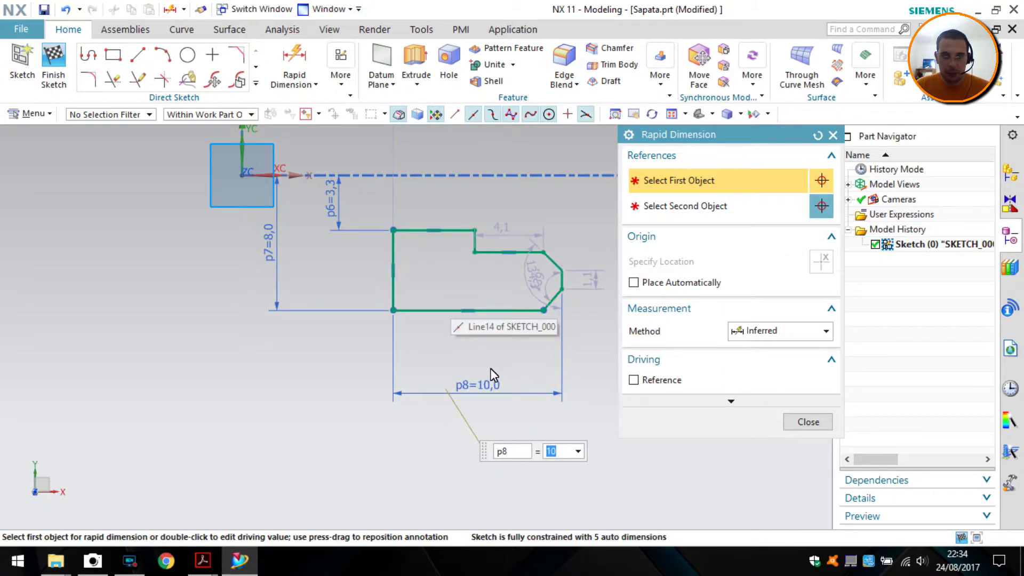
Consult the PDF drawing and place a horizontal dimension across the outer chamfer, below the profile
{"action": "key", "text": "alt+Tab"}
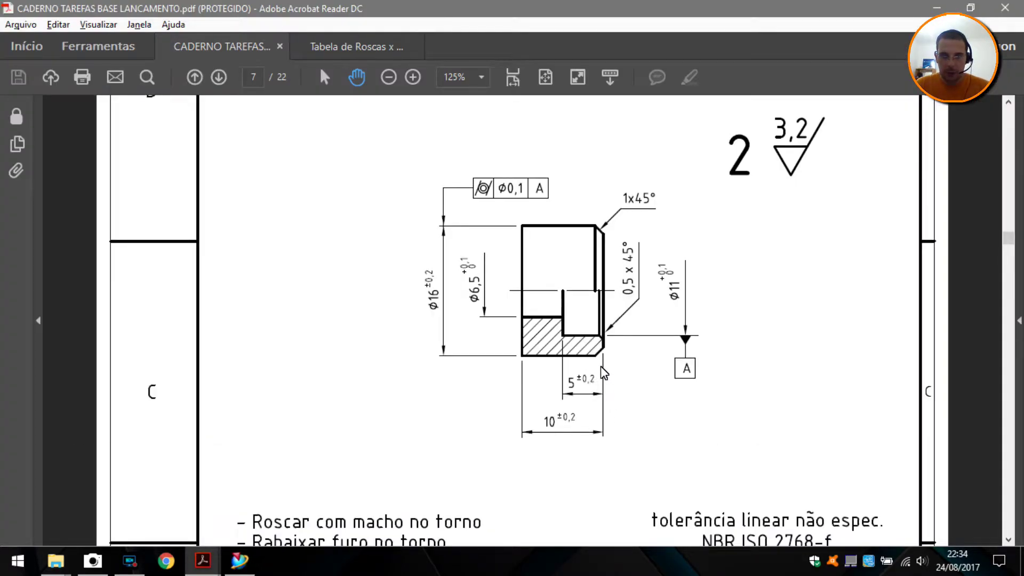
{"action": "key", "text": "alt+Tab"}
{"action": "key", "text": "alt+Tab"}
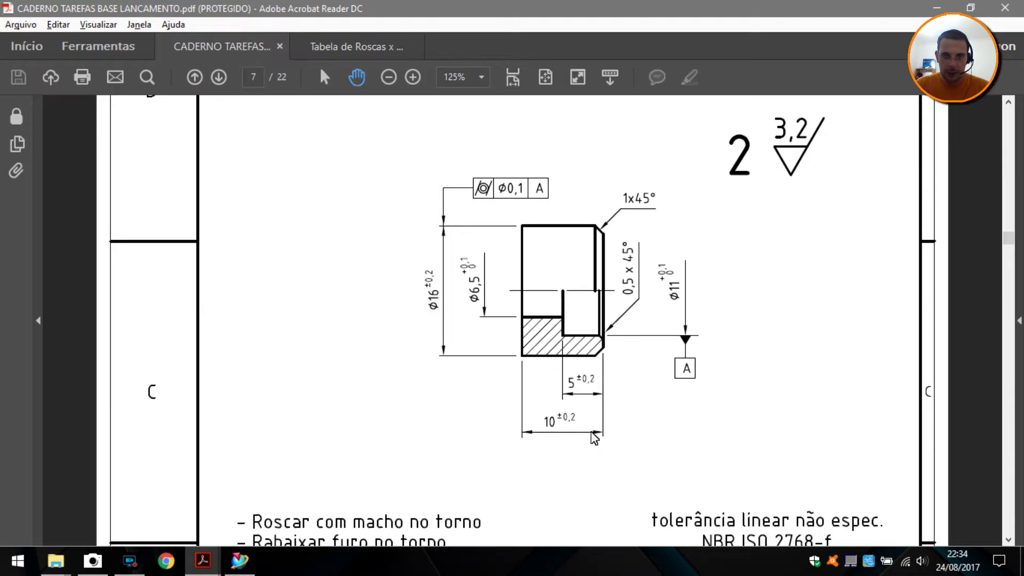
{"action": "key", "text": "alt+Tab"}
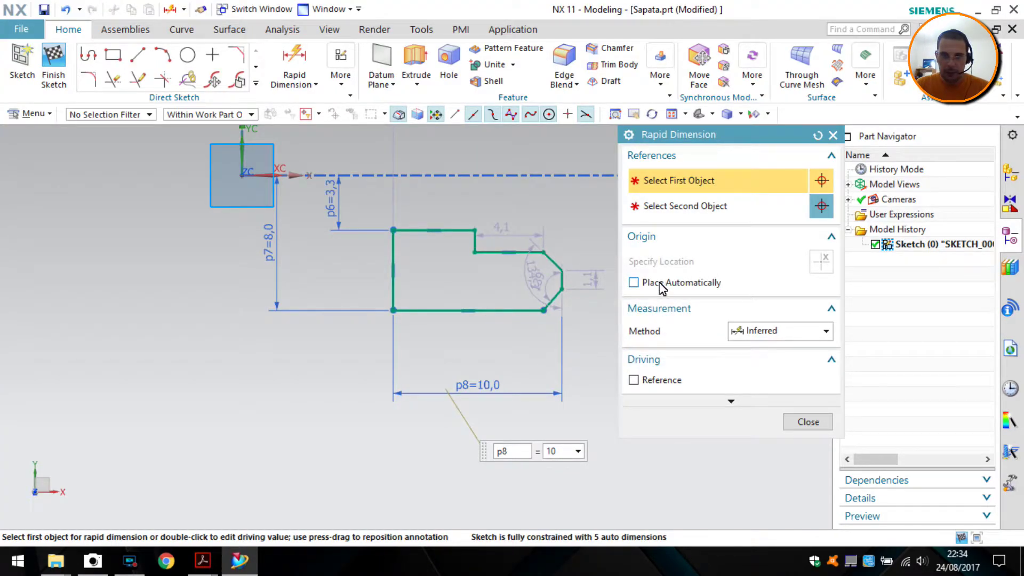
{"action": "left_click", "coordinate": [544, 312]}
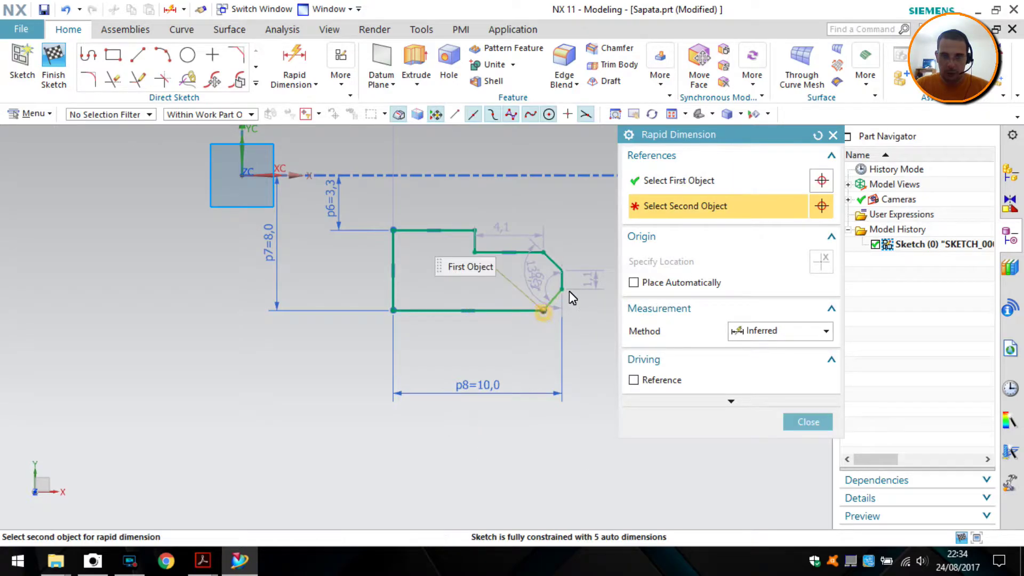
{"action": "left_click", "coordinate": [560, 320]}
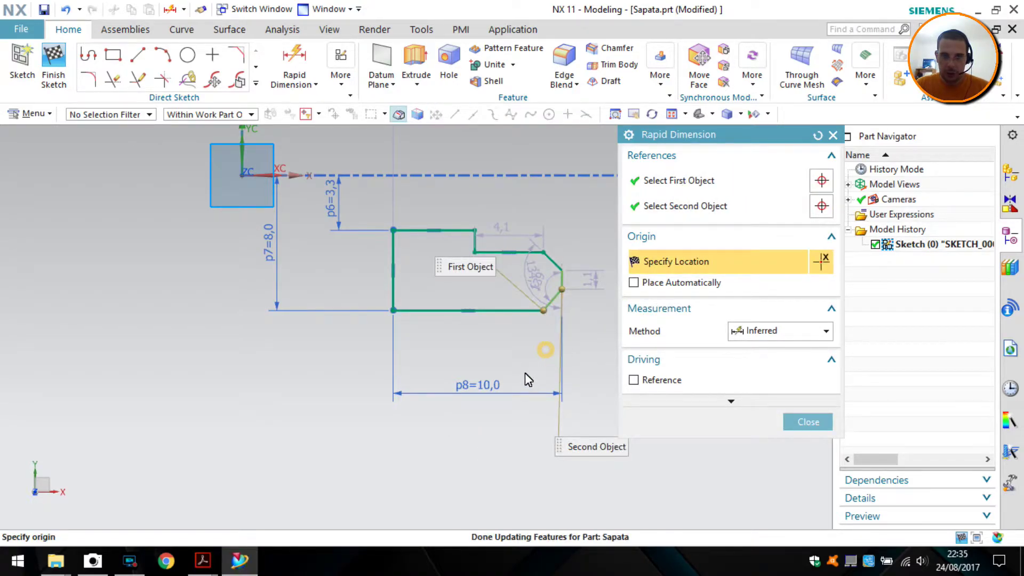
{"action": "left_click", "coordinate": [531, 357]}
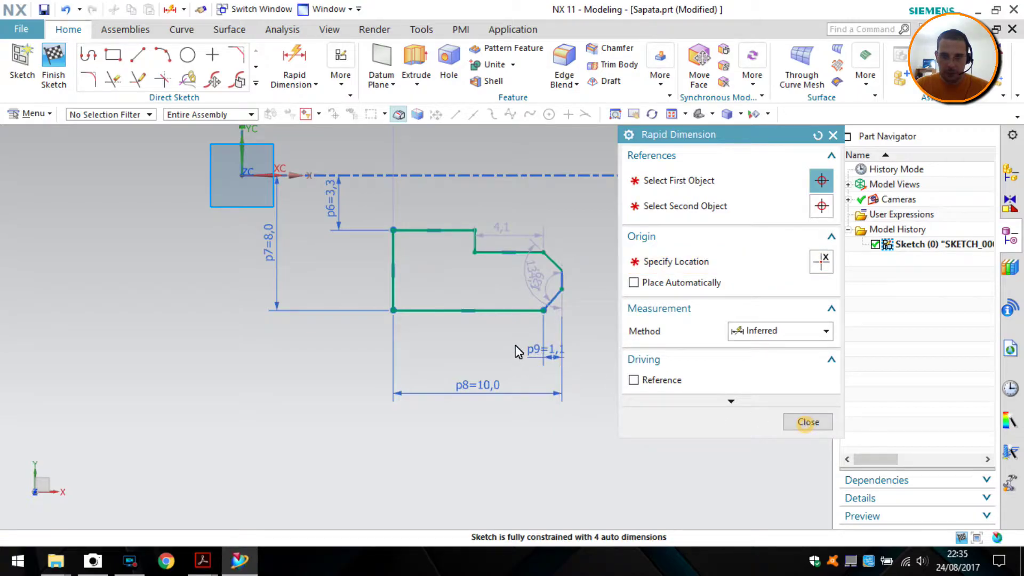
Set the outer chamfer's horizontal dimension to 1 mm
{"action": "left_click", "coordinate": [549, 350]}
{"action": "key", "text": "Escape"}
{"action": "left_click", "coordinate": [554, 350]}
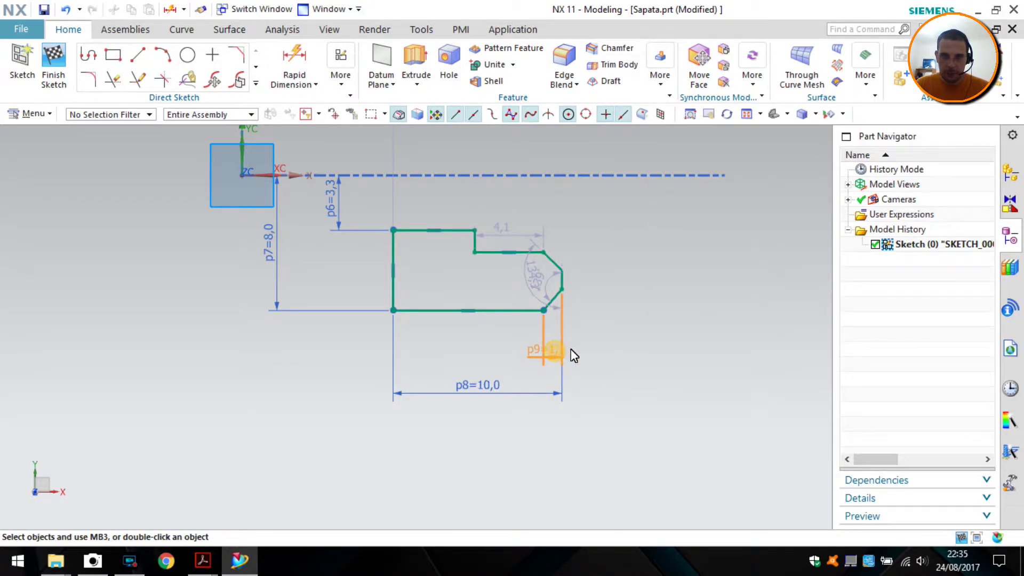
{"action": "type", "text": "1"}
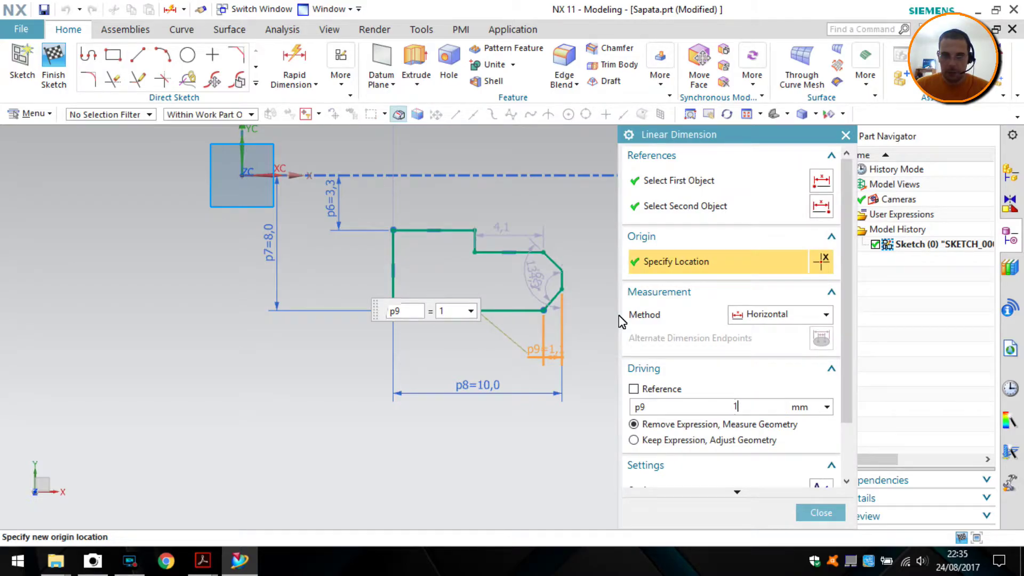
{"action": "key", "text": "Return"}
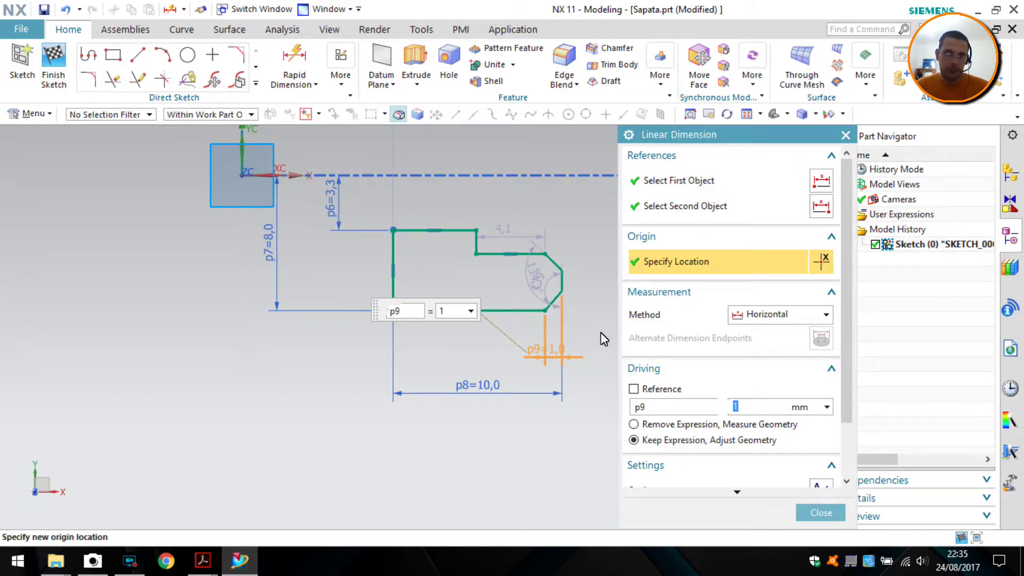
{"action": "left_click", "coordinate": [821, 512]}
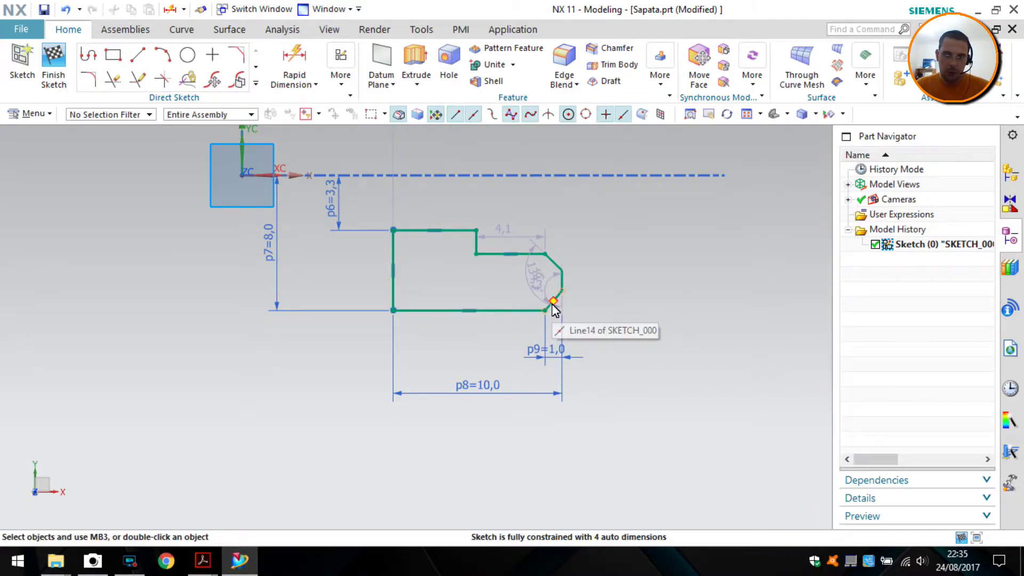
Dimension the angle between the profile's lower edge and the outer chamfer line and set it to 45°
{"action": "scroll", "coordinate": [553, 309], "scroll_direction": "up", "scroll_amount": 6}
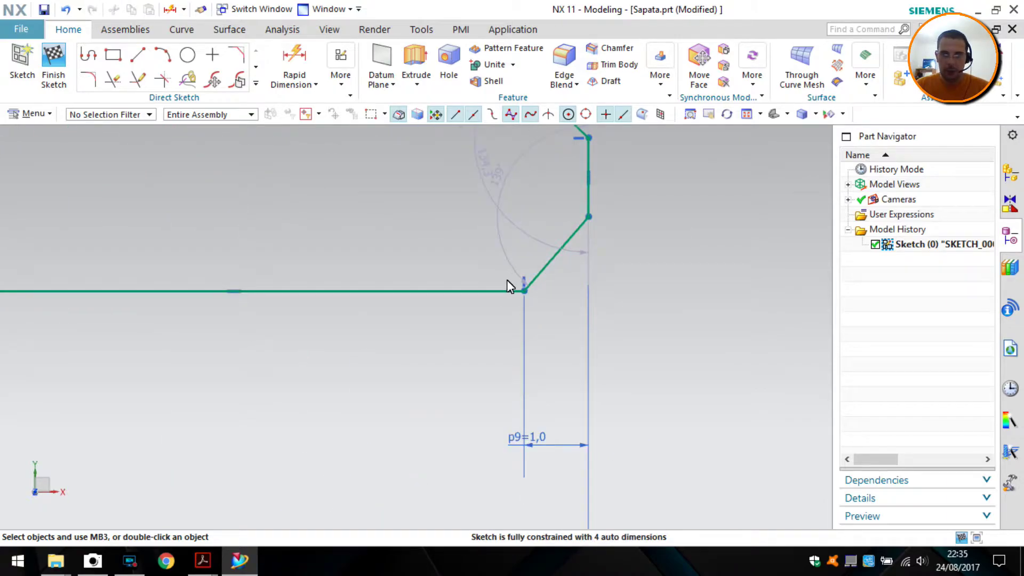
{"action": "scroll", "coordinate": [509, 281], "scroll_direction": "down", "scroll_amount": 3}
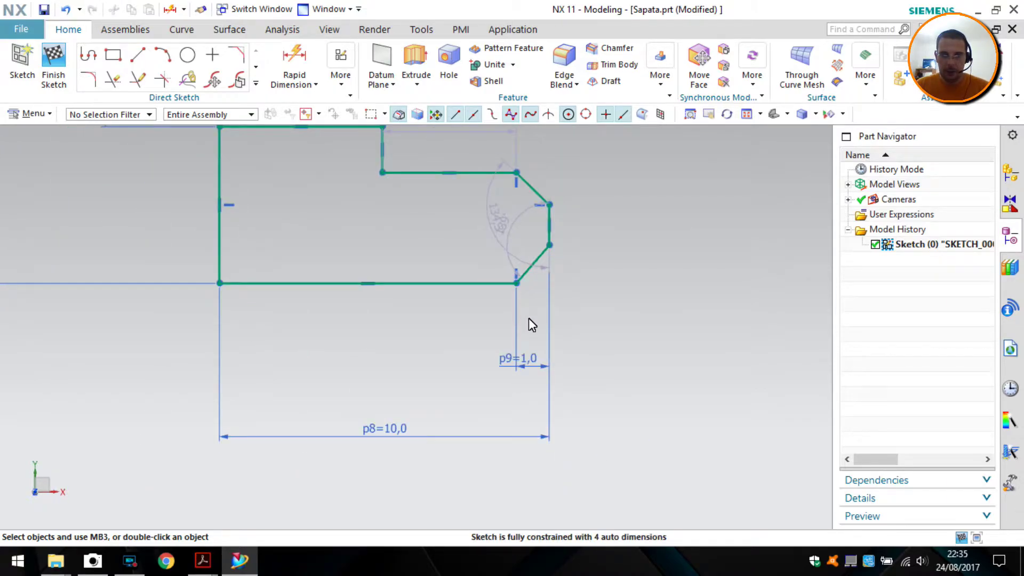
{"action": "left_click", "coordinate": [293, 63]}
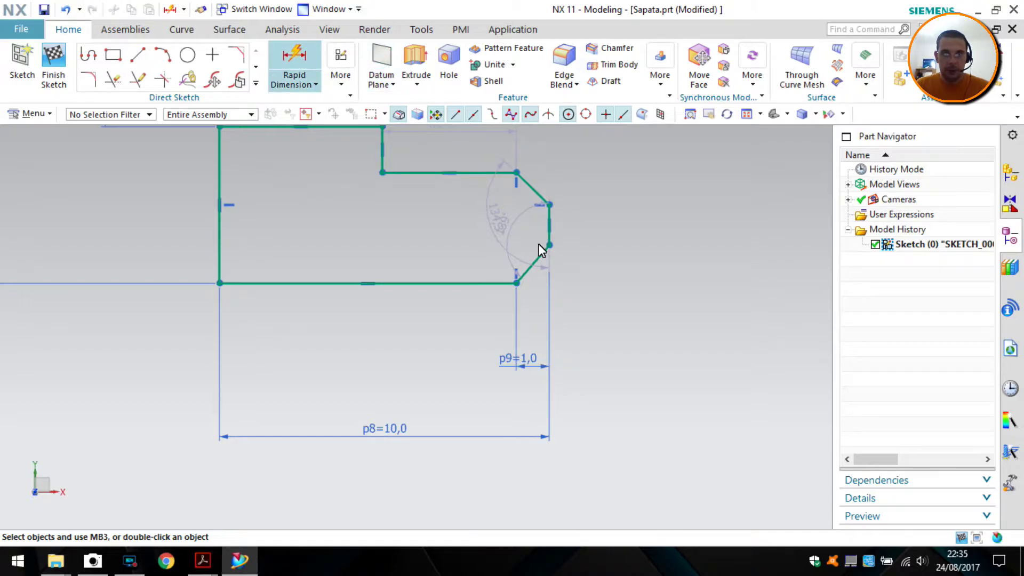
{"action": "left_click", "coordinate": [496, 289]}
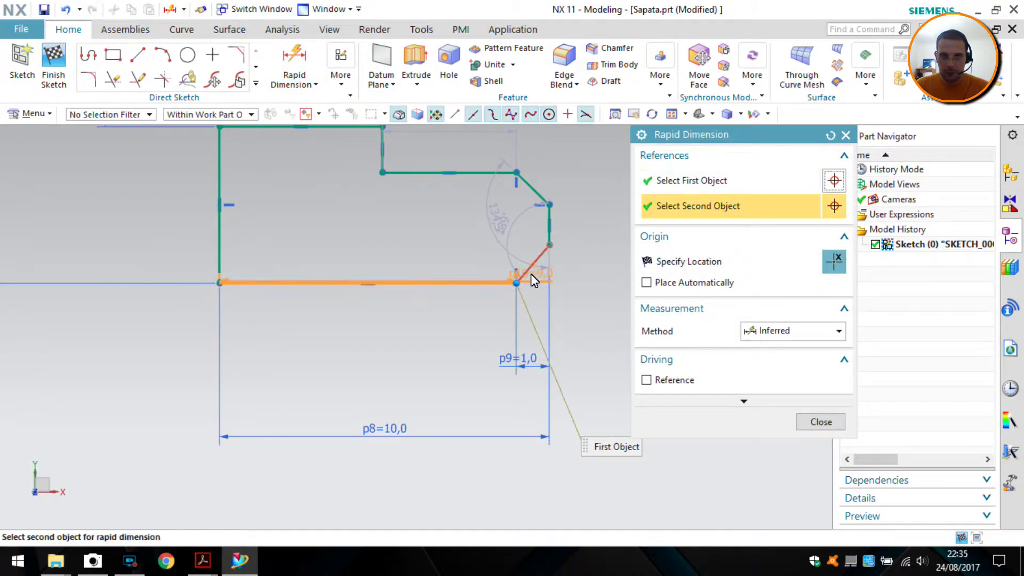
{"action": "left_click", "coordinate": [542, 255]}
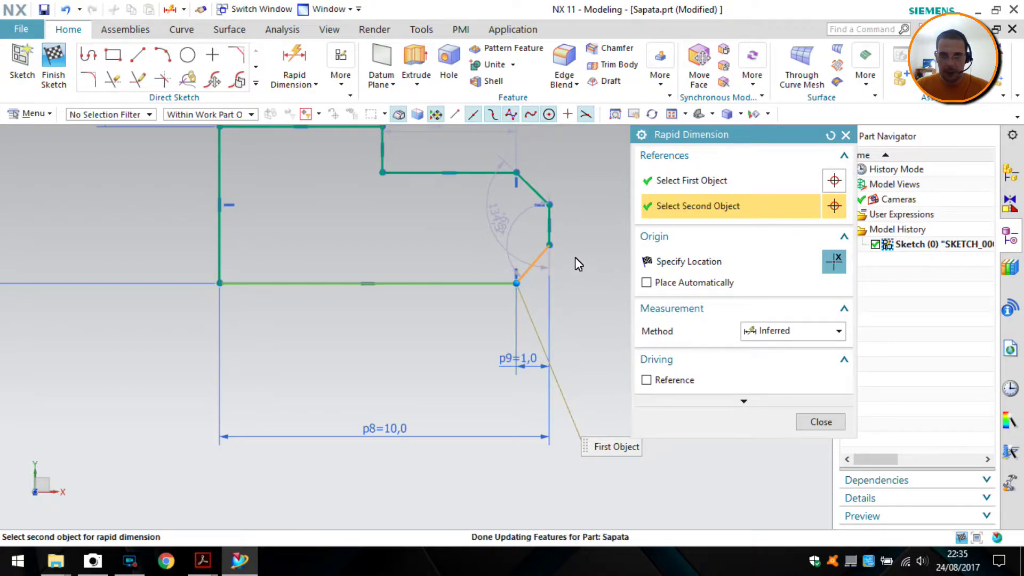
{"action": "left_click", "coordinate": [587, 249]}
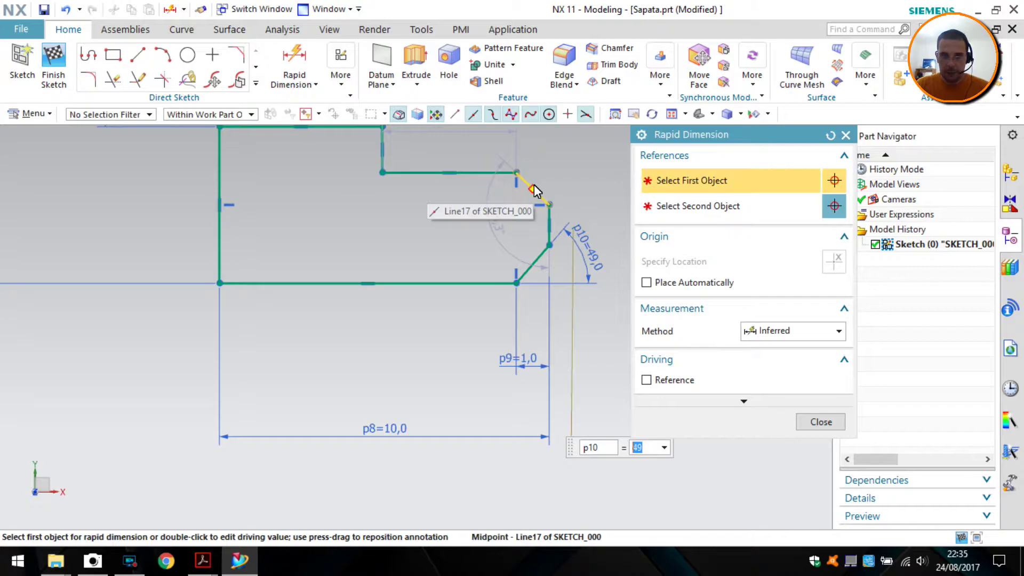
{"action": "type", "text": "45"}
{"action": "key", "text": "Return"}
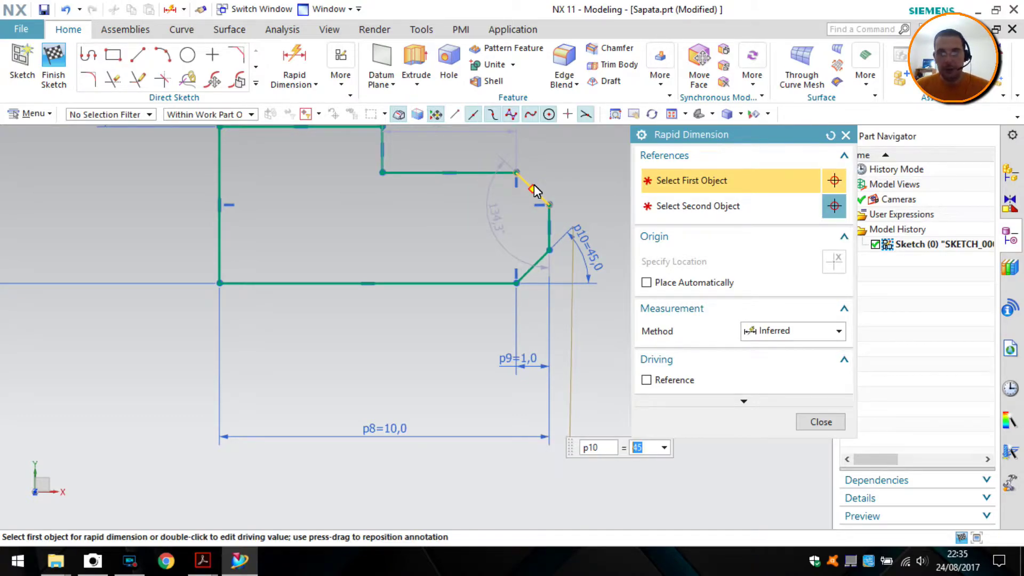
{"action": "left_click", "coordinate": [820, 422]}
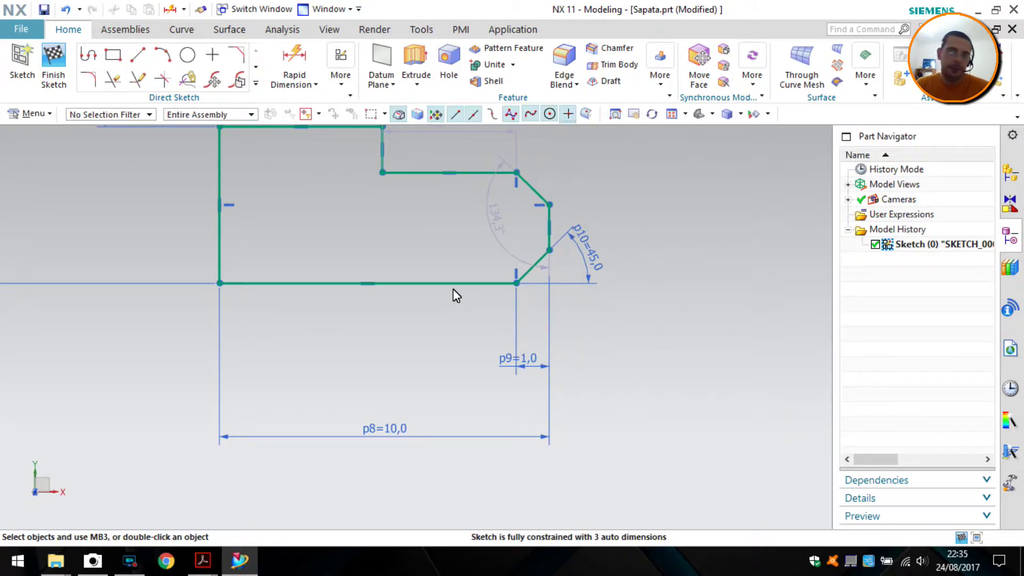
Consult the inner chamfer callout in the PDF drawing and try to add a horizontal dimension across the inner chamfer, above the profile
{"action": "key", "text": "alt+Tab"}
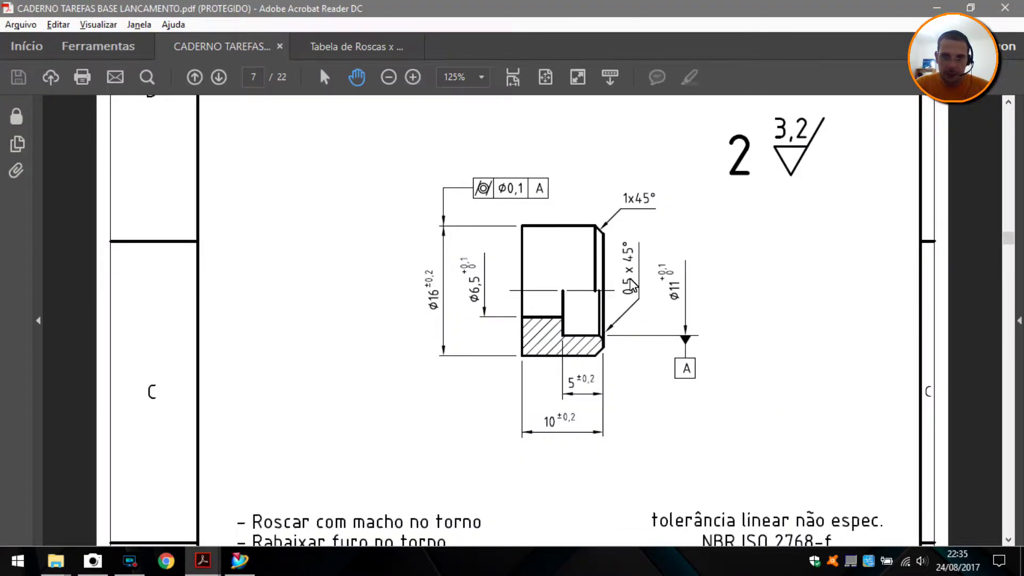
{"action": "key", "text": "alt+Tab"}
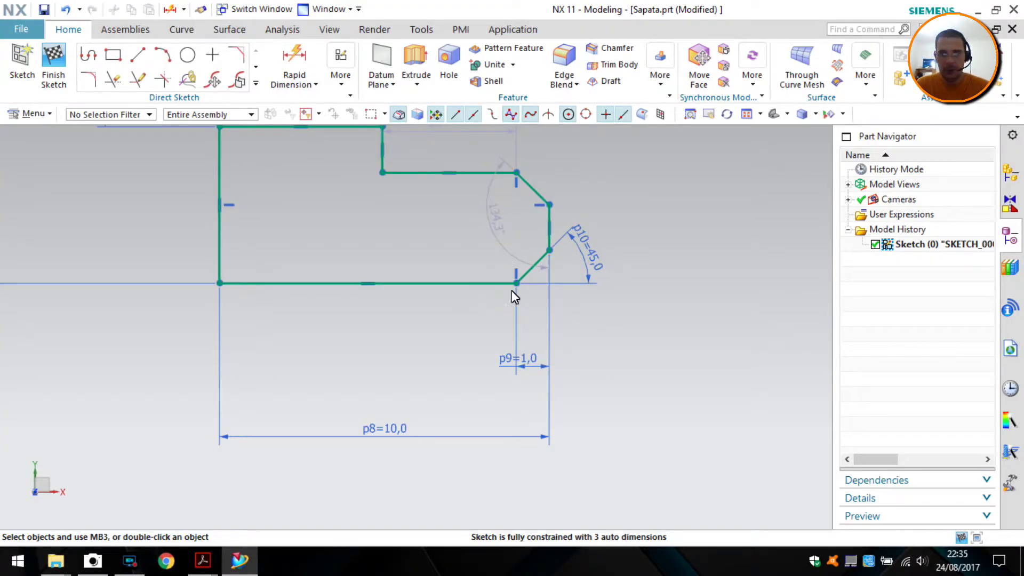
{"action": "key", "text": "alt+Tab"}
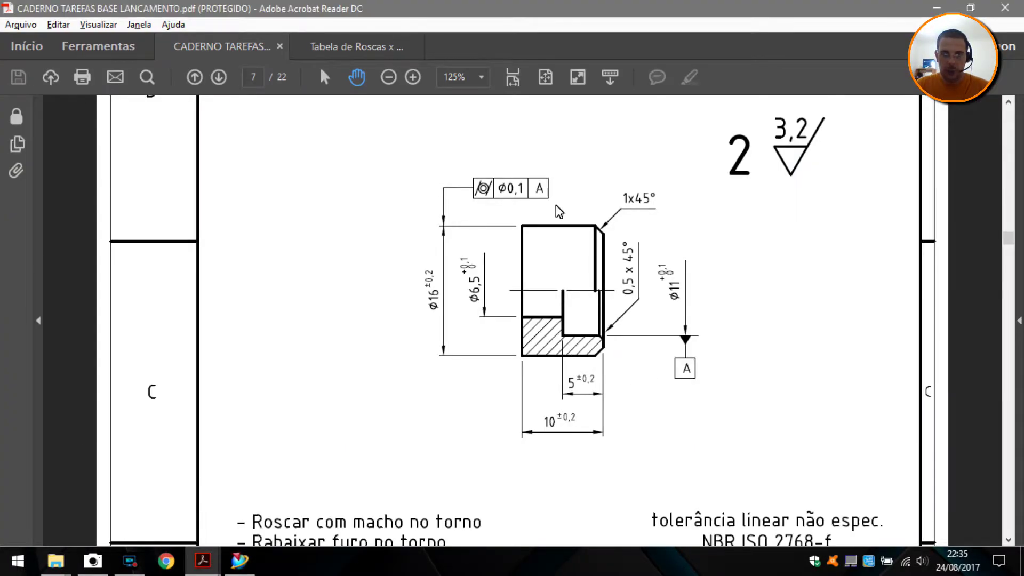
{"action": "key", "text": "alt+Tab"}
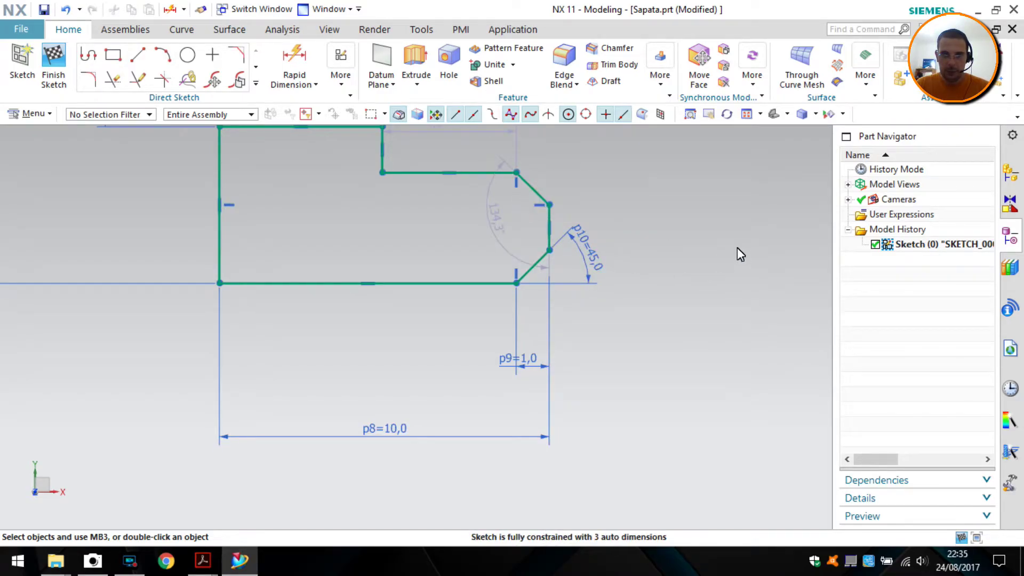
{"action": "left_click", "coordinate": [312, 59]}
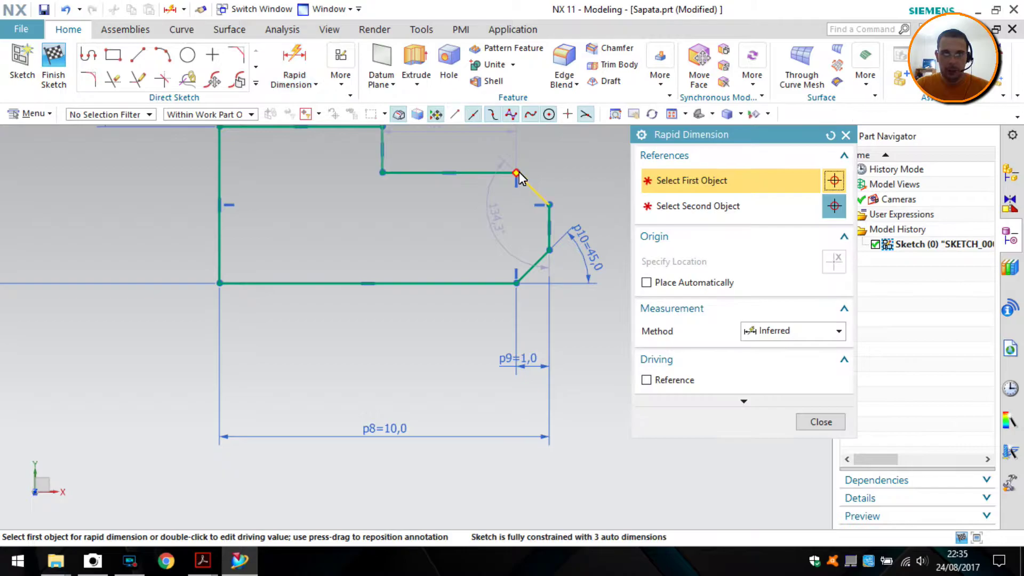
{"action": "left_click", "coordinate": [545, 199]}
{"action": "left_click", "coordinate": [551, 207]}
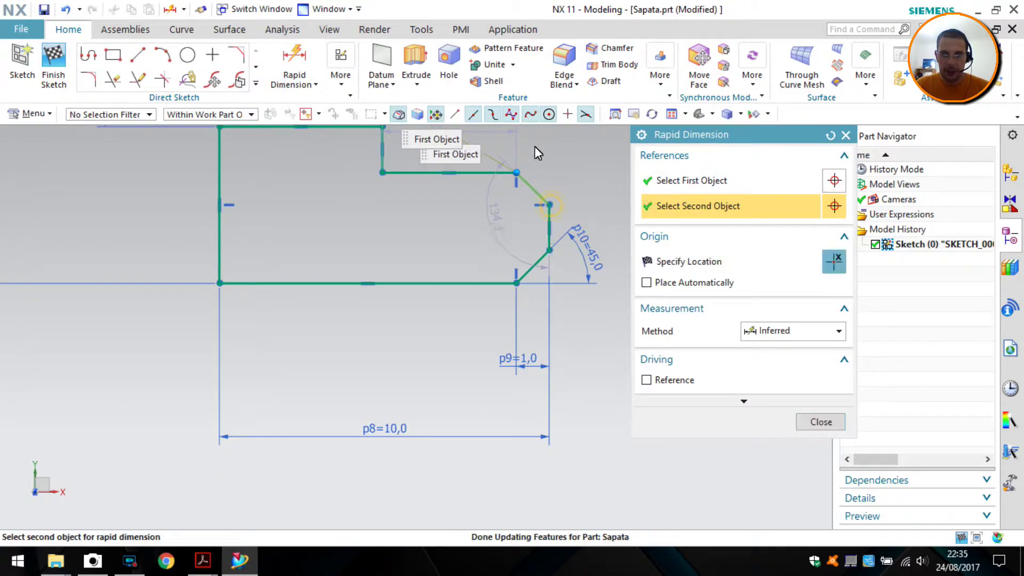
{"action": "left_click", "coordinate": [535, 146]}
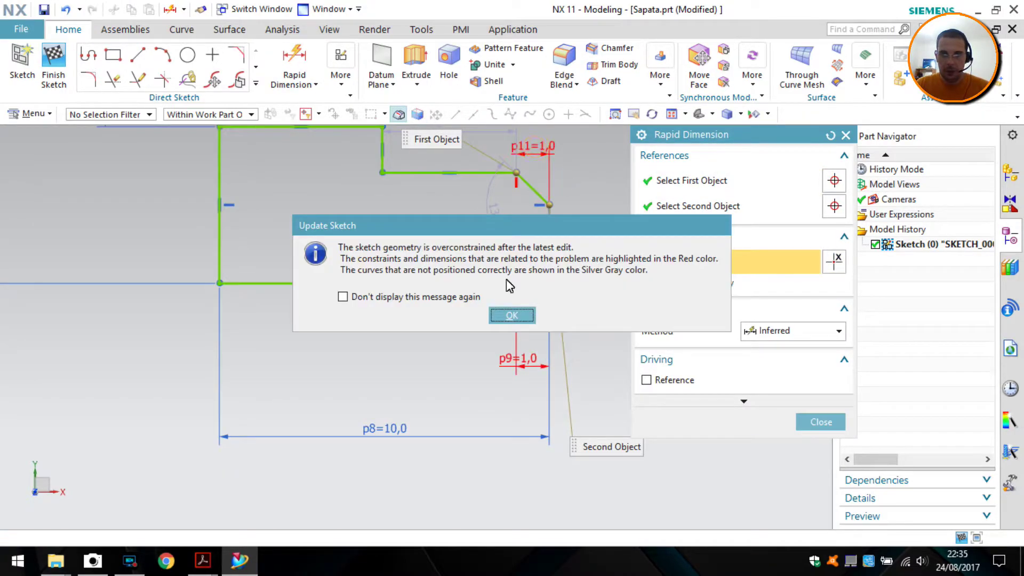
{"action": "left_click", "coordinate": [529, 320]}
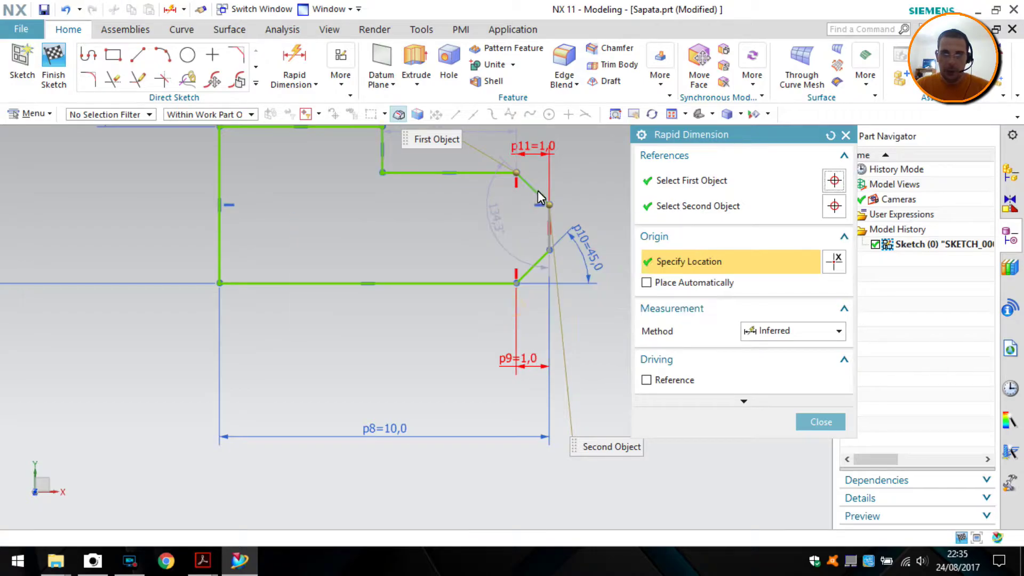
Delete the overconstraining vertical alignment constraint between the starting corners of the inner and outer chamfers
{"action": "left_click", "coordinate": [805, 423]}
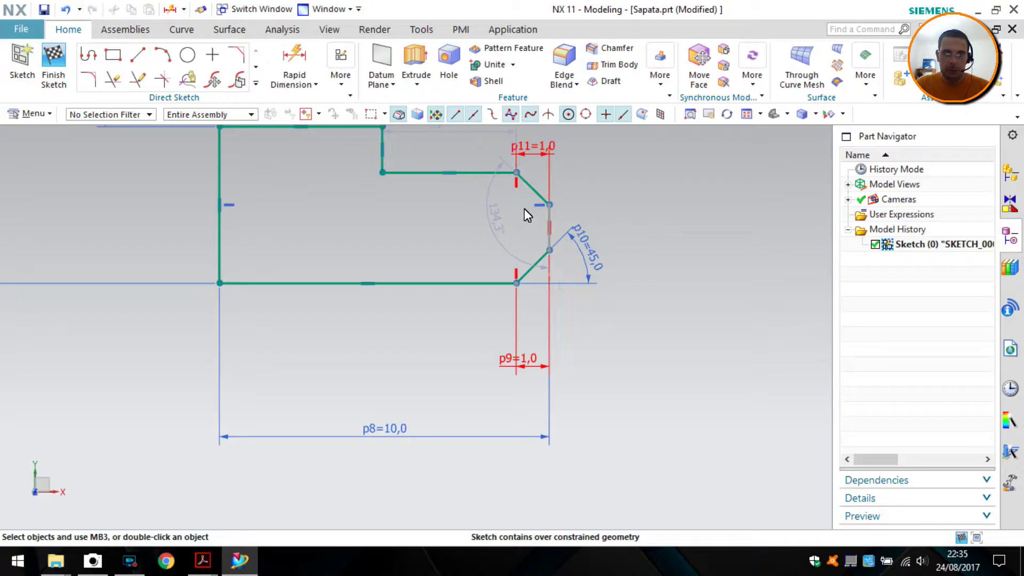
{"action": "middle_click_drag", "start_coordinate": [525, 200], "coordinate": [497, 305], "text": "shift"}
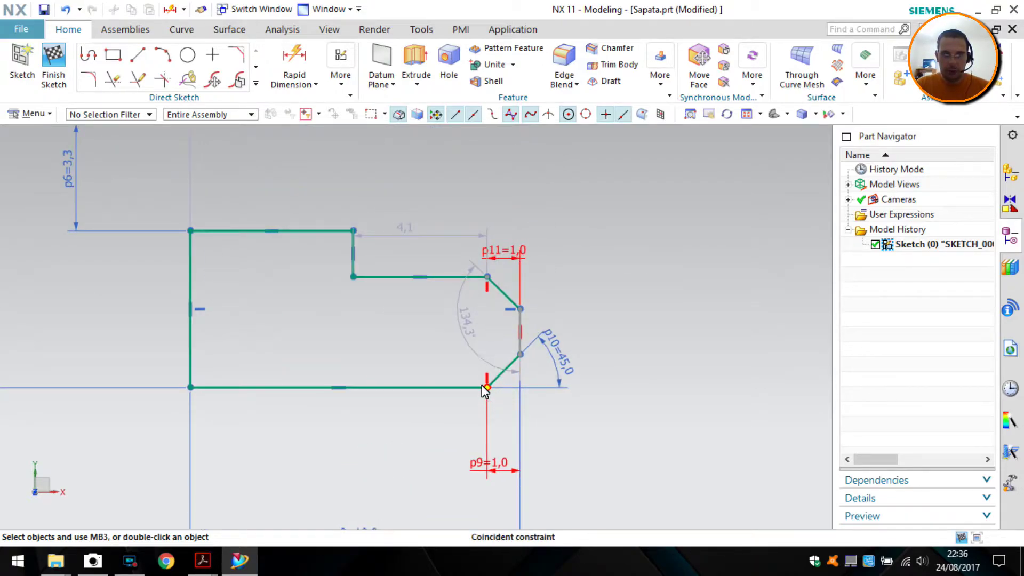
{"action": "scroll", "coordinate": [486, 384], "scroll_direction": "up", "scroll_amount": 2}
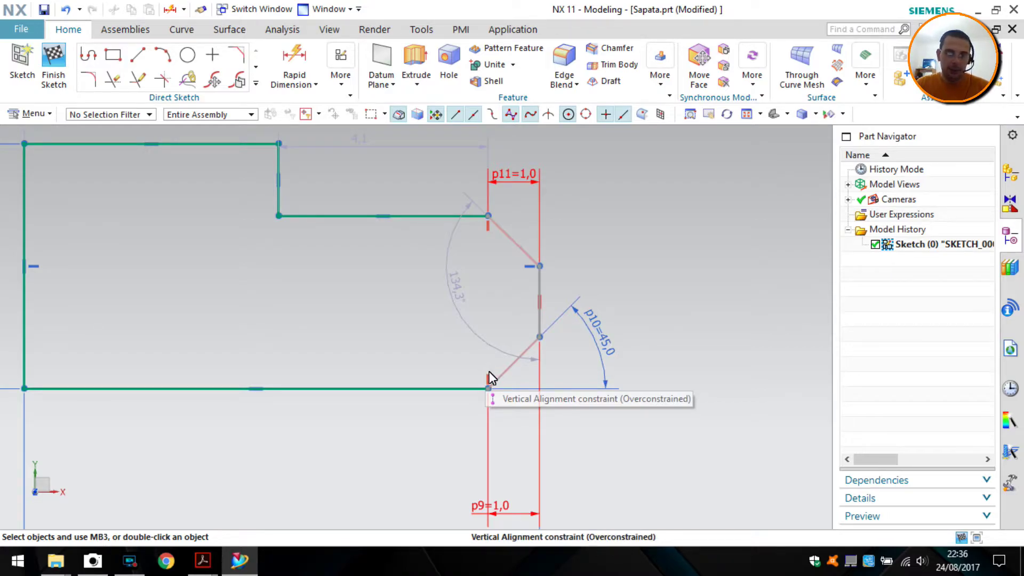
{"action": "left_click", "coordinate": [490, 235]}
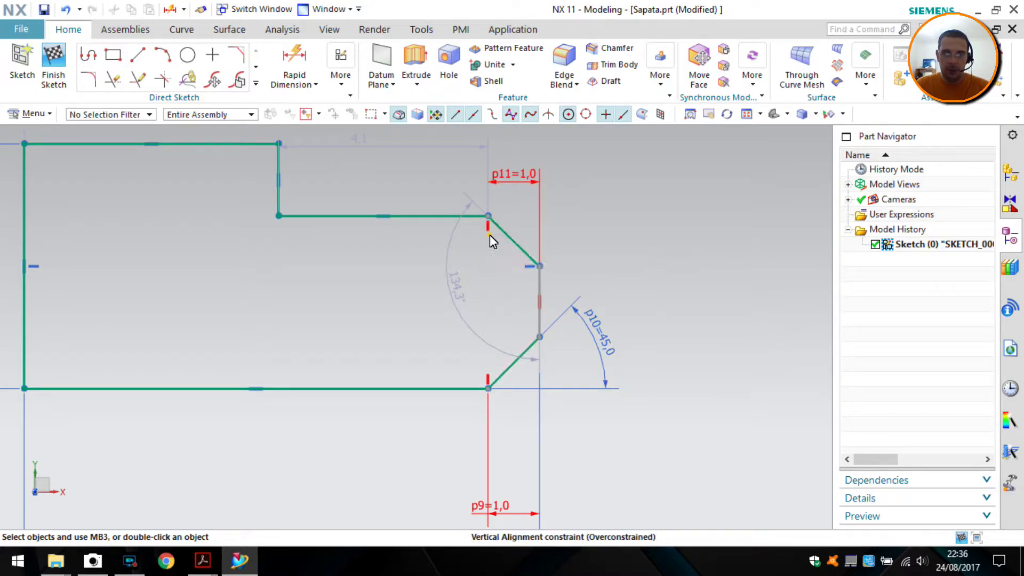
{"action": "left_click", "coordinate": [519, 210]}
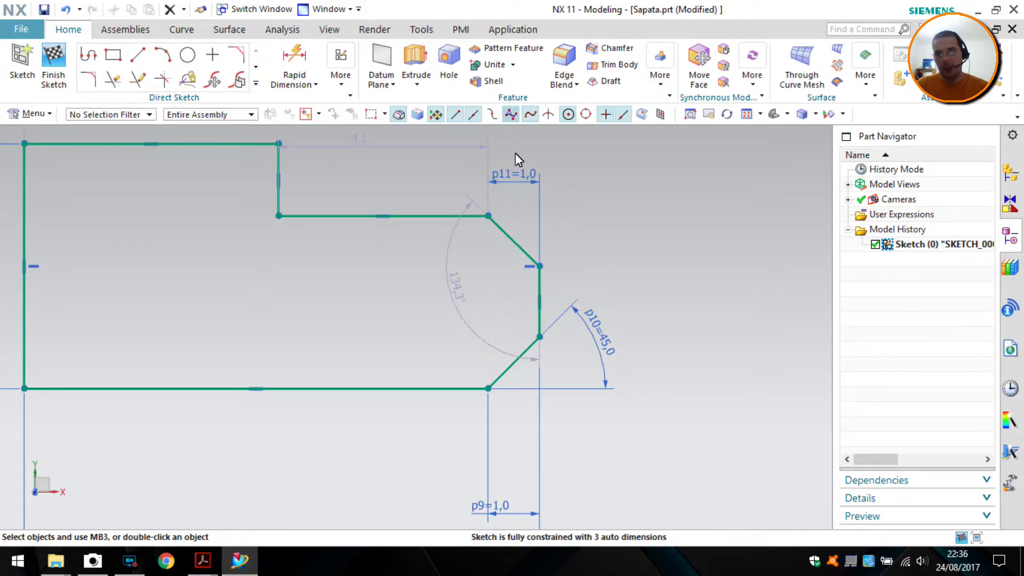
Delete the horizontal alignment constraint between the rear vertical edge's midpoint and the inner chamfer's end point
{"action": "left_click", "coordinate": [522, 271]}
{"action": "left_click", "coordinate": [607, 282]}
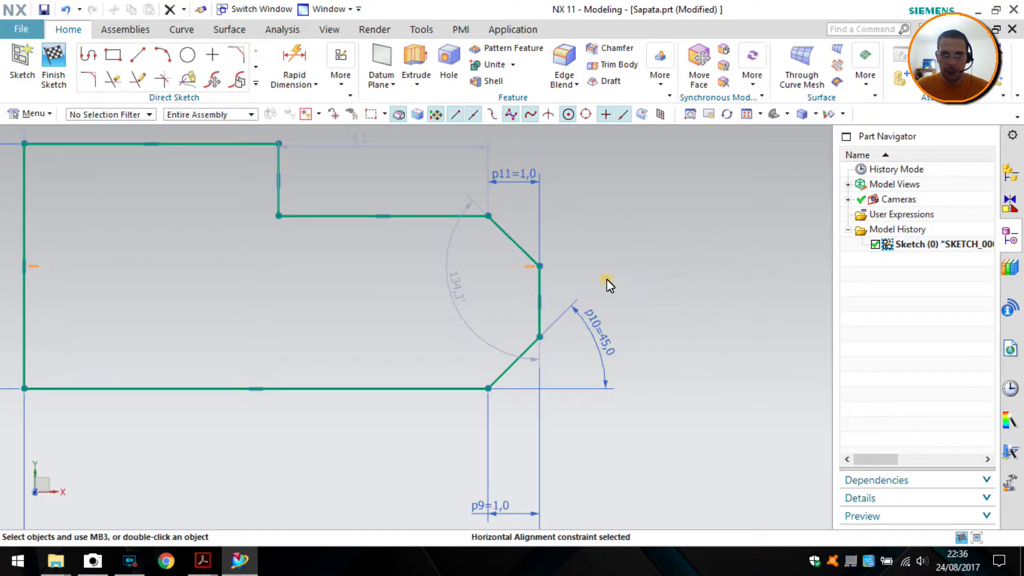
{"action": "left_click", "coordinate": [629, 255]}
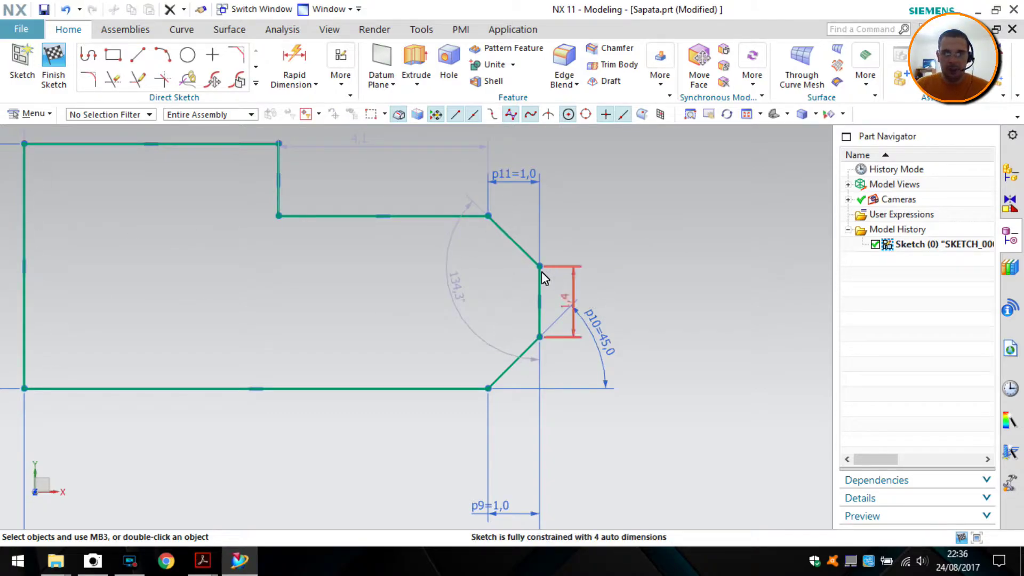
Set the inner chamfer's horizontal dimension to 0.5 mm
{"action": "double_click", "coordinate": [516, 181]}
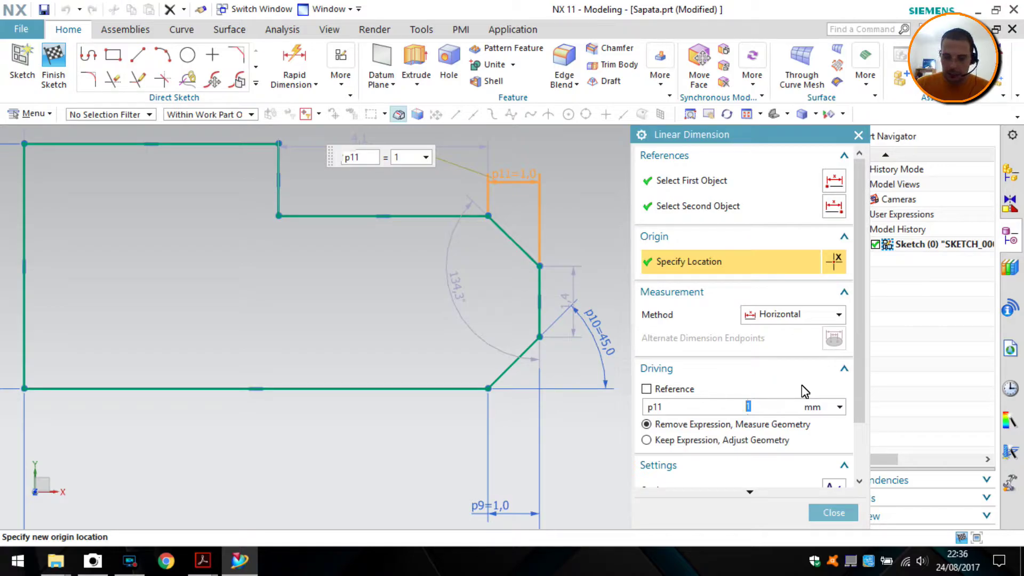
{"action": "type", "text": ".5"}
{"action": "key", "text": "Return"}
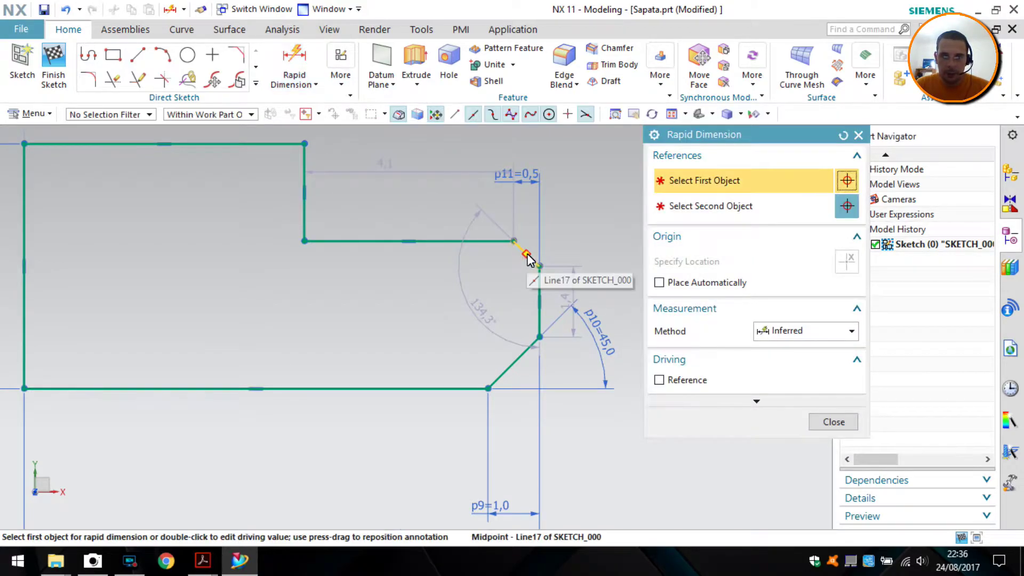
Dimension the angle between the short vertical end face and the inner chamfer line and set it to 45°
{"action": "scroll", "coordinate": [538, 276], "scroll_direction": "up", "scroll_amount": 3}
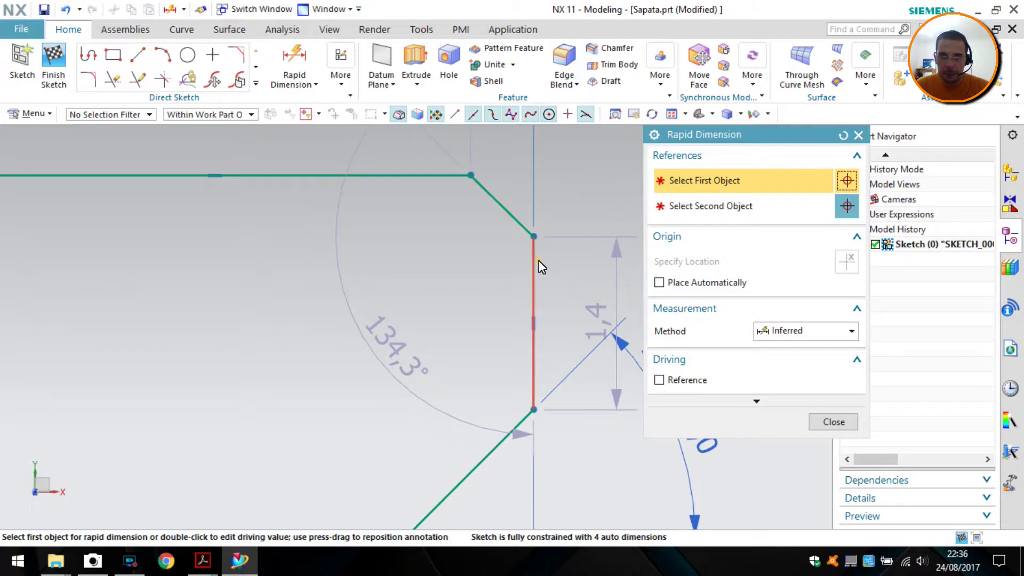
{"action": "left_click", "coordinate": [537, 262]}
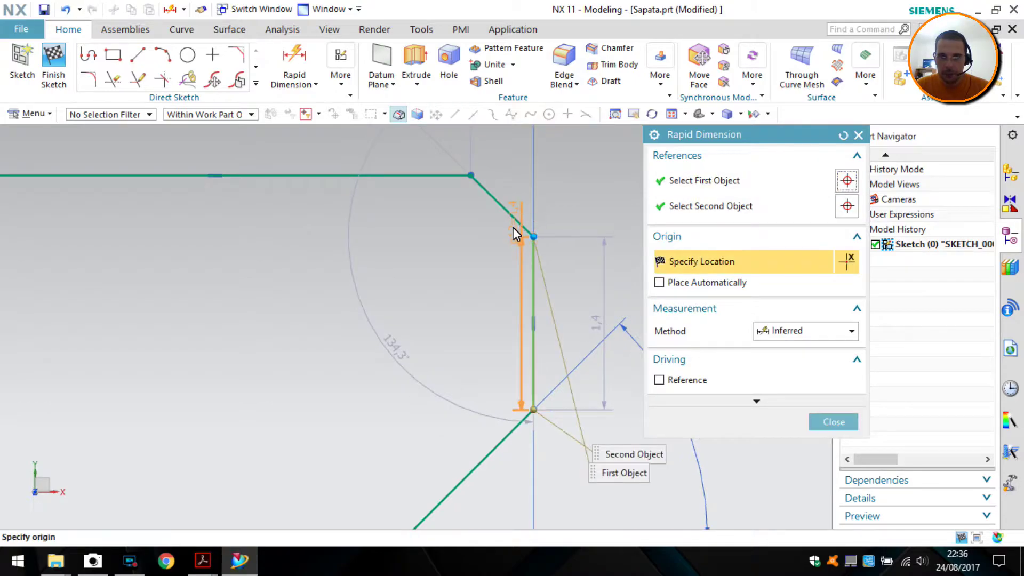
{"action": "left_click", "coordinate": [485, 186]}
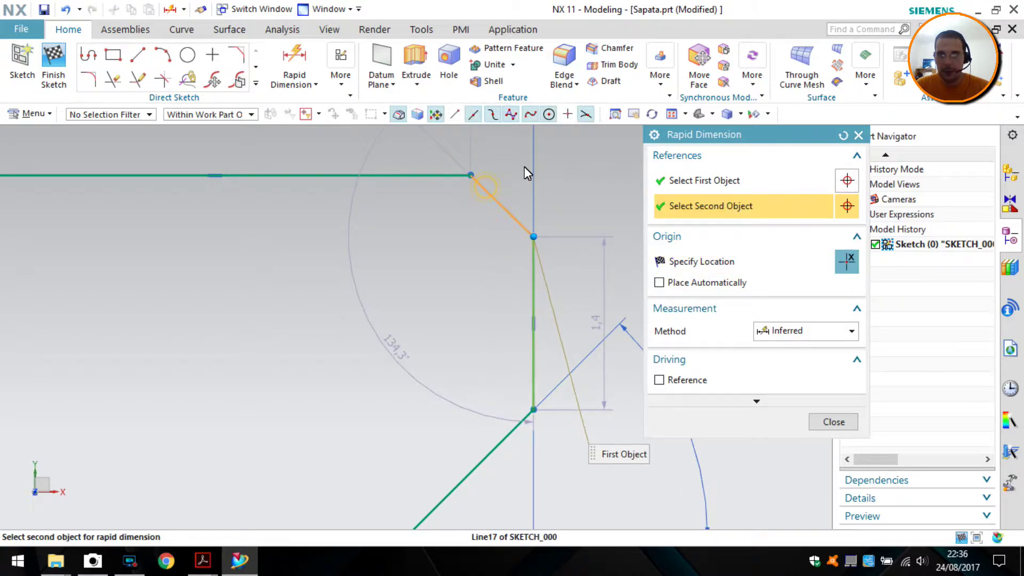
{"action": "left_click", "coordinate": [501, 204]}
{"action": "left_click", "coordinate": [512, 144]}
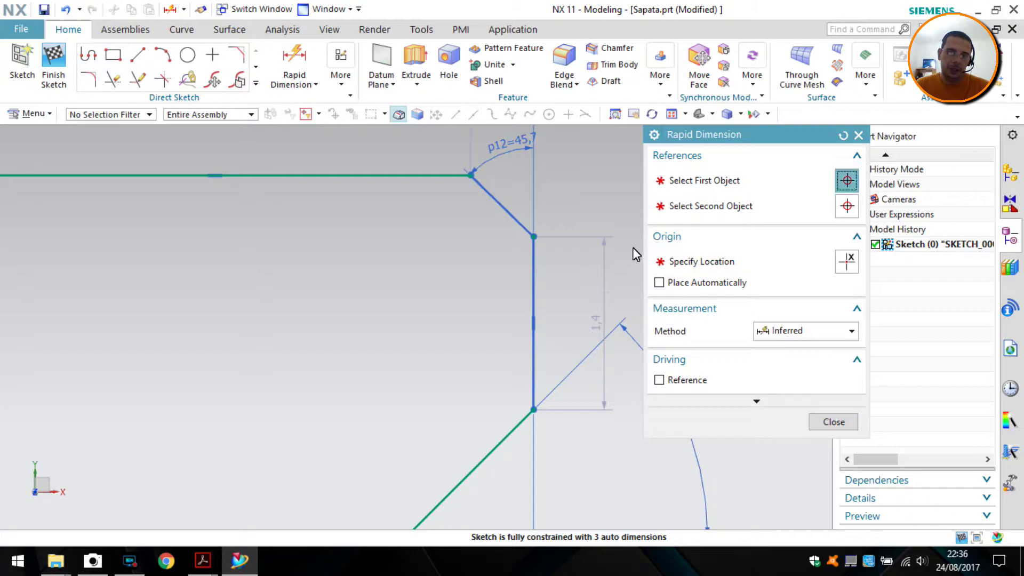
{"action": "type", "text": "45"}
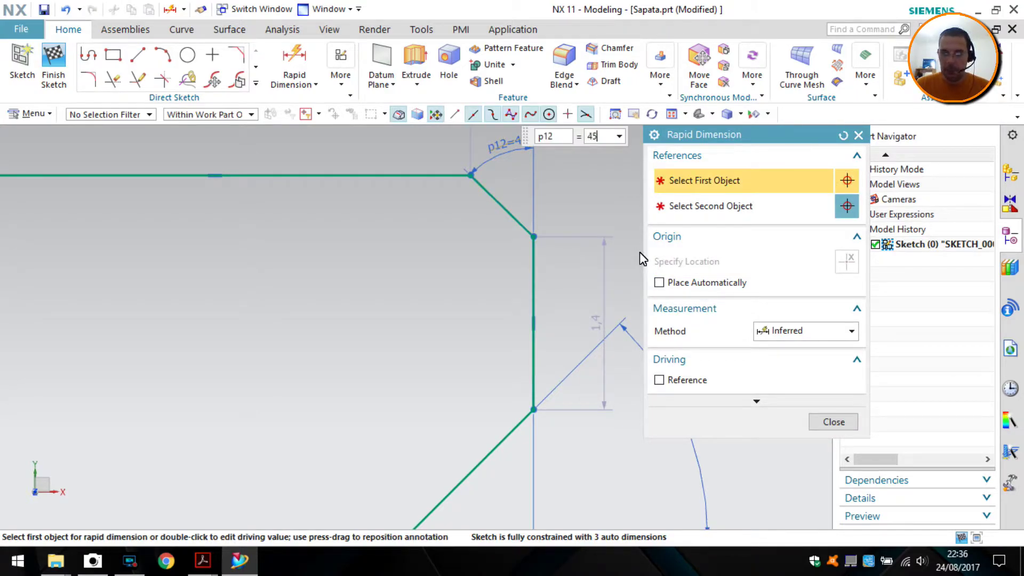
{"action": "key", "text": "Return"}
{"action": "scroll", "coordinate": [410, 260], "scroll_direction": "up", "scroll_amount": 2}
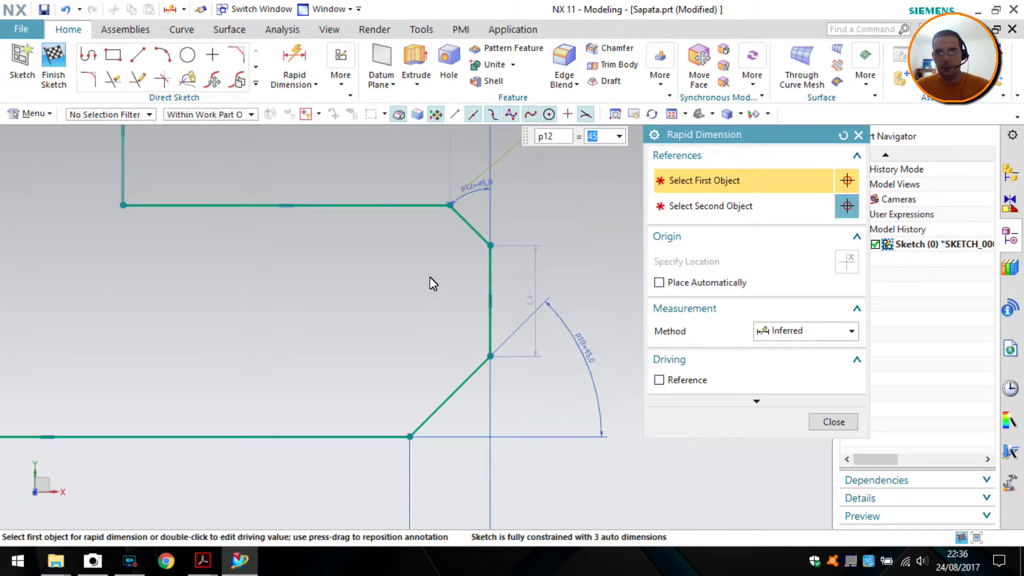
{"action": "scroll", "coordinate": [433, 283], "scroll_direction": "up", "scroll_amount": 2}
{"action": "left_click", "coordinate": [831, 424]}
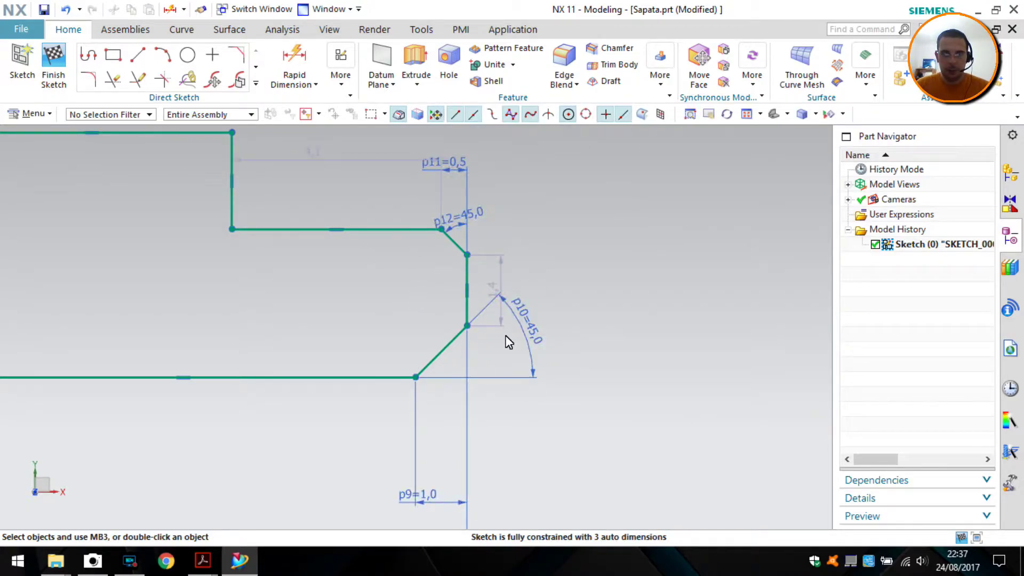
Consult the PDF drawing, then dimension the distance from the sketch's horizontal axis to the counterbore line and set it to 5.5 mm
{"action": "key", "text": "alt+Tab"}
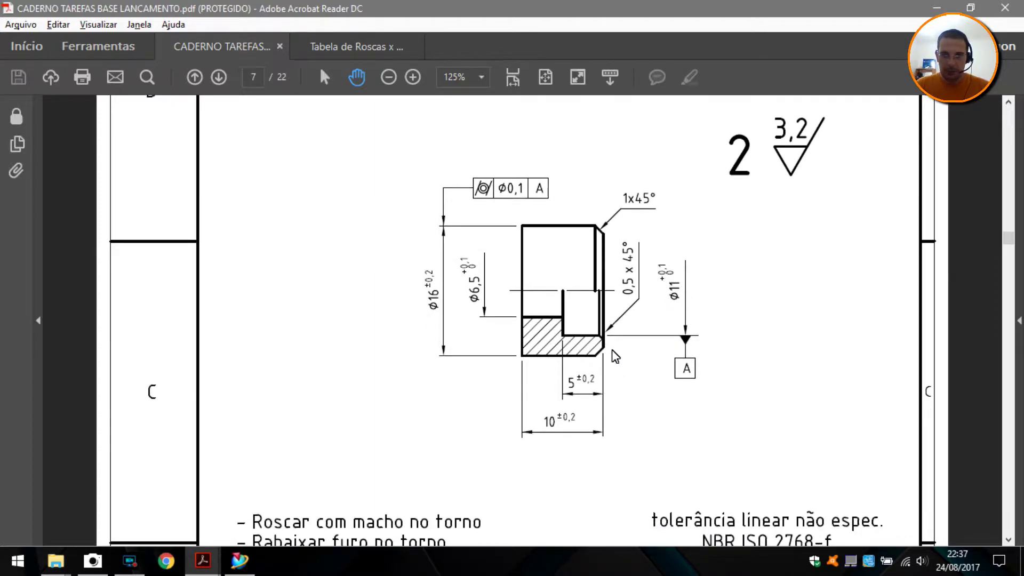
{"action": "key", "text": "alt+Tab"}
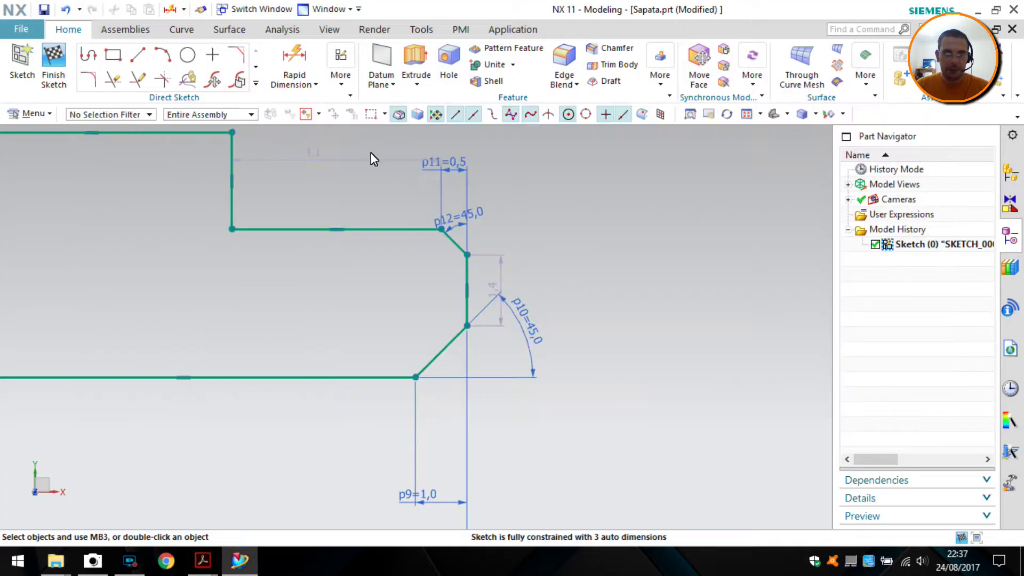
{"action": "mouse_move", "coordinate": [540, 232]}
{"action": "middle_mouse_down"}
{"action": "mouse_move", "coordinate": [554, 261]}
{"action": "mouse_move", "coordinate": [530, 240]}
{"action": "mouse_move", "coordinate": [547, 248]}
{"action": "mouse_move", "coordinate": [526, 533]}
{"action": "middle_mouse_up"}
{"action": "key", "text": "F8"}
{"action": "mouse_move", "coordinate": [527, 235]}
{"action": "middle_mouse_down"}
{"action": "mouse_move", "coordinate": [526, 294]}
{"action": "mouse_move", "coordinate": [518, 274]}
{"action": "mouse_move", "coordinate": [530, 269]}
{"action": "mouse_move", "coordinate": [487, 416]}
{"action": "mouse_move", "coordinate": [466, 354]}
{"action": "mouse_move", "coordinate": [466, 304]}
{"action": "mouse_move", "coordinate": [481, 290]}
{"action": "mouse_move", "coordinate": [482, 354]}
{"action": "mouse_move", "coordinate": [503, 397]}
{"action": "mouse_move", "coordinate": [495, 416]}
{"action": "mouse_move", "coordinate": [453, 389]}
{"action": "mouse_move", "coordinate": [456, 318]}
{"action": "middle_mouse_up"}
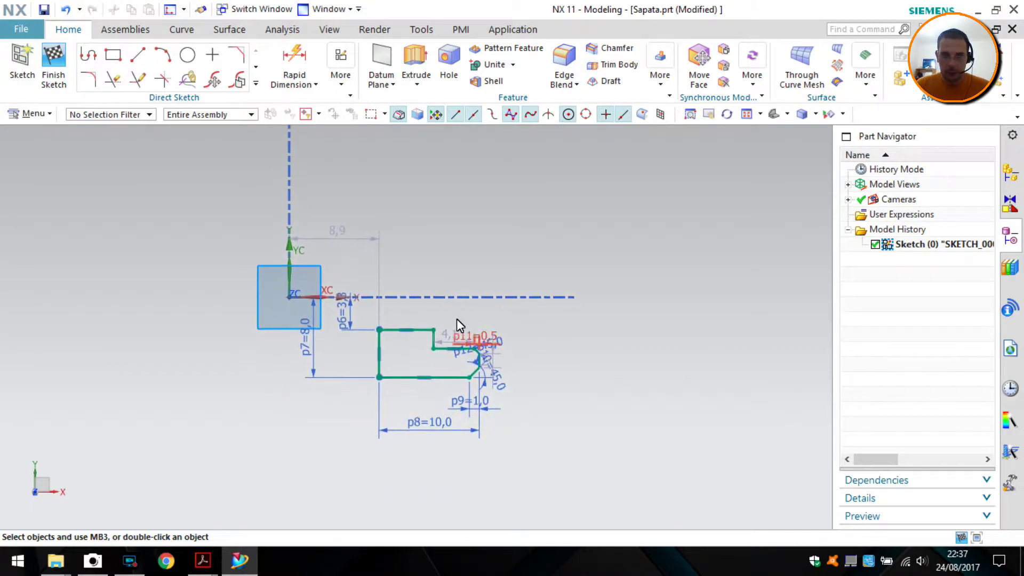
{"action": "scroll", "coordinate": [450, 349], "scroll_direction": "up", "scroll_amount": 4}
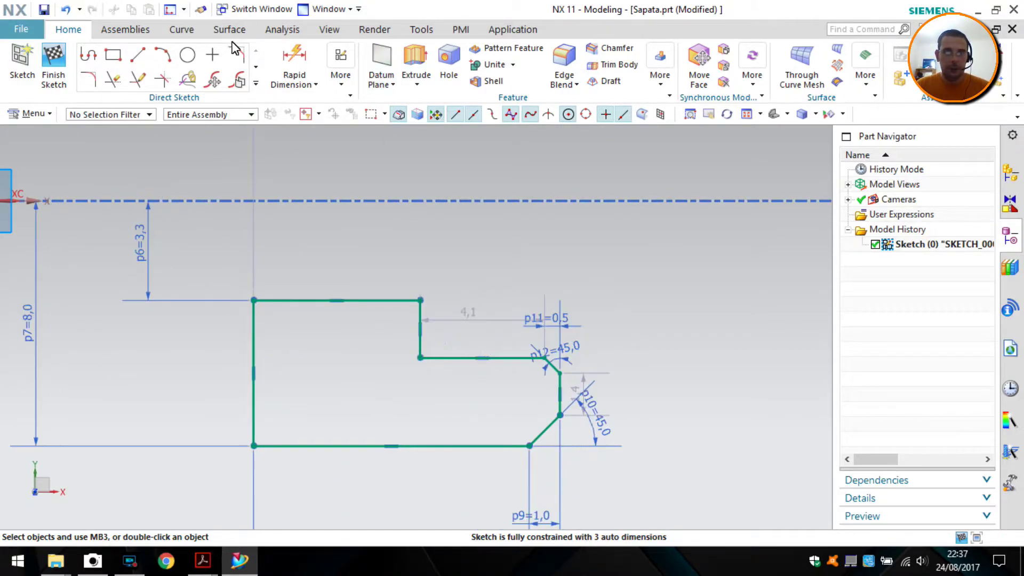
{"action": "left_click", "coordinate": [290, 63]}
{"action": "left_click", "coordinate": [30, 203]}
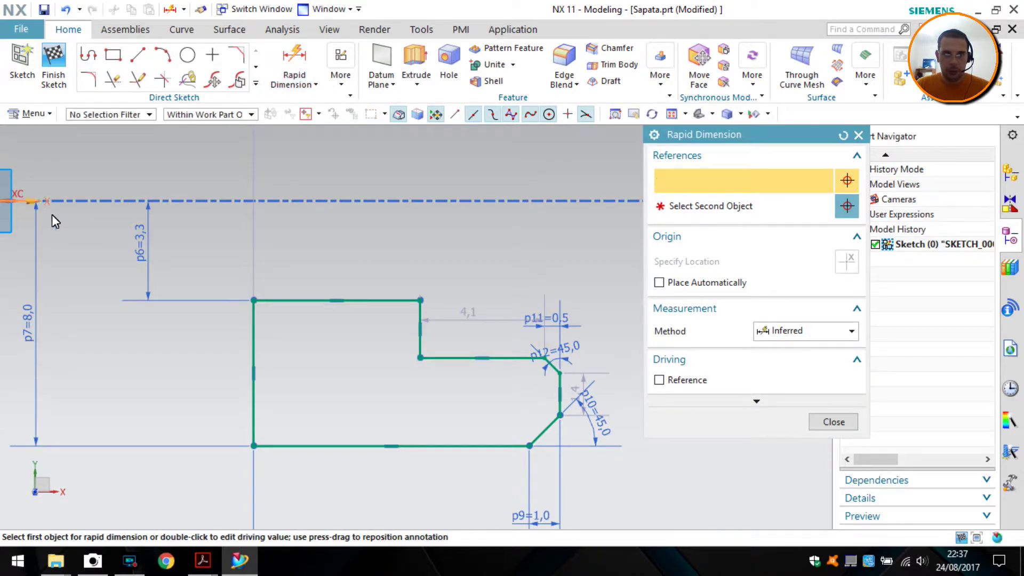
{"action": "left_click", "coordinate": [511, 361]}
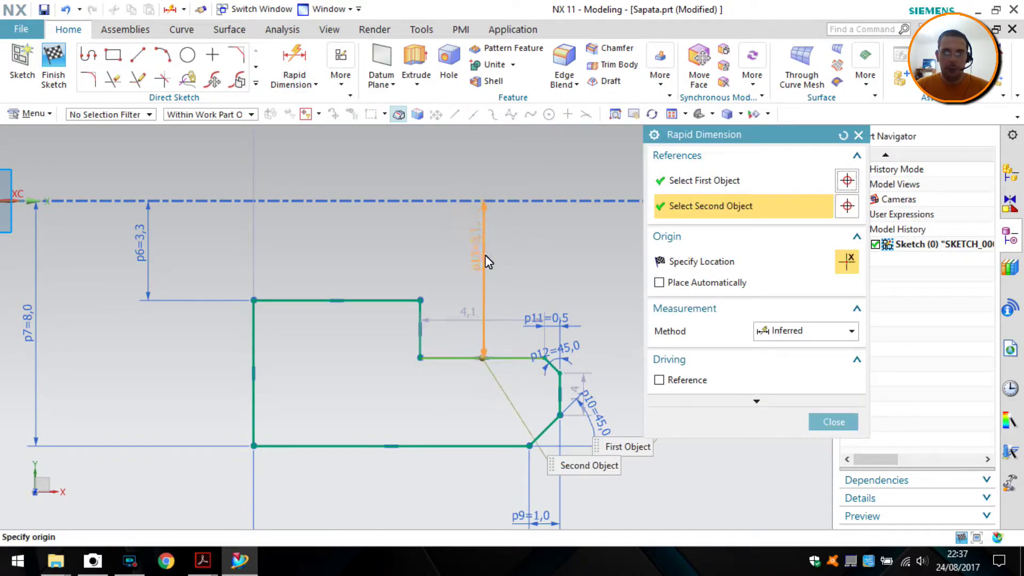
{"action": "left_click", "coordinate": [489, 251]}
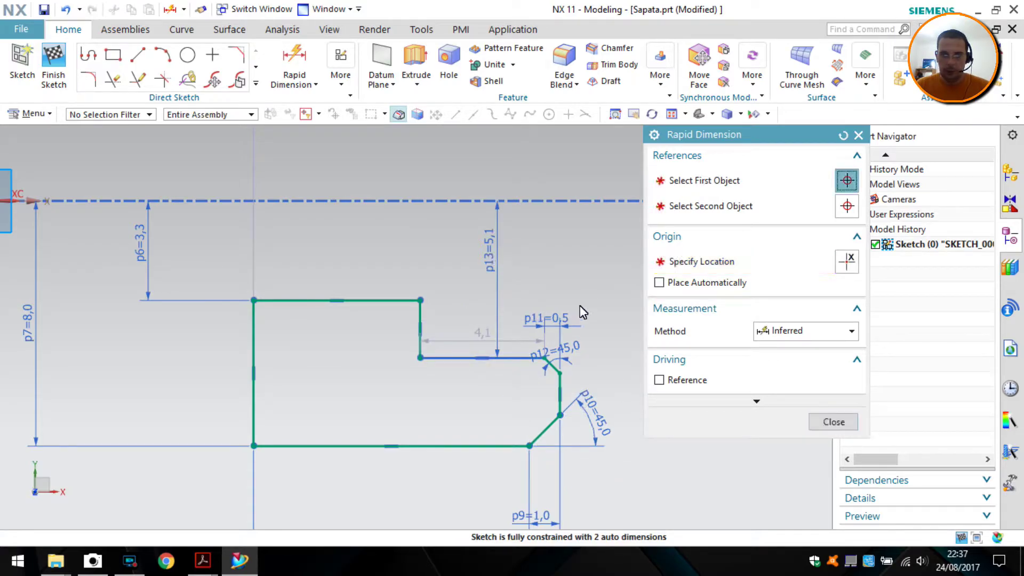
{"action": "type", "text": "5.5"}
{"action": "key", "text": "Return"}
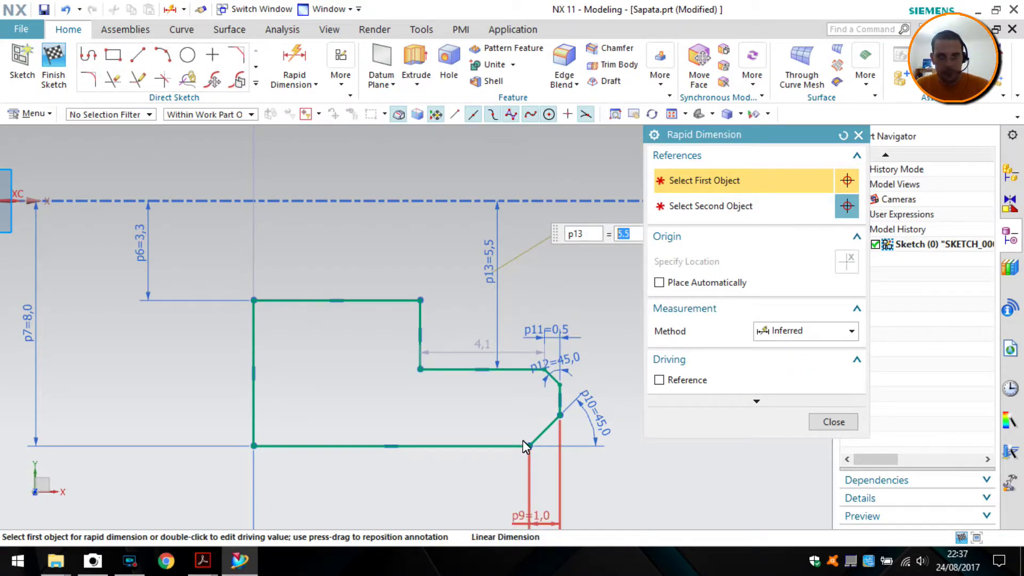
Check the counterbore depth in the PDF drawing, then dimension horizontally from the step corner to the chamfered end face and set it to 5 mm
{"action": "key", "text": "alt+Tab"}
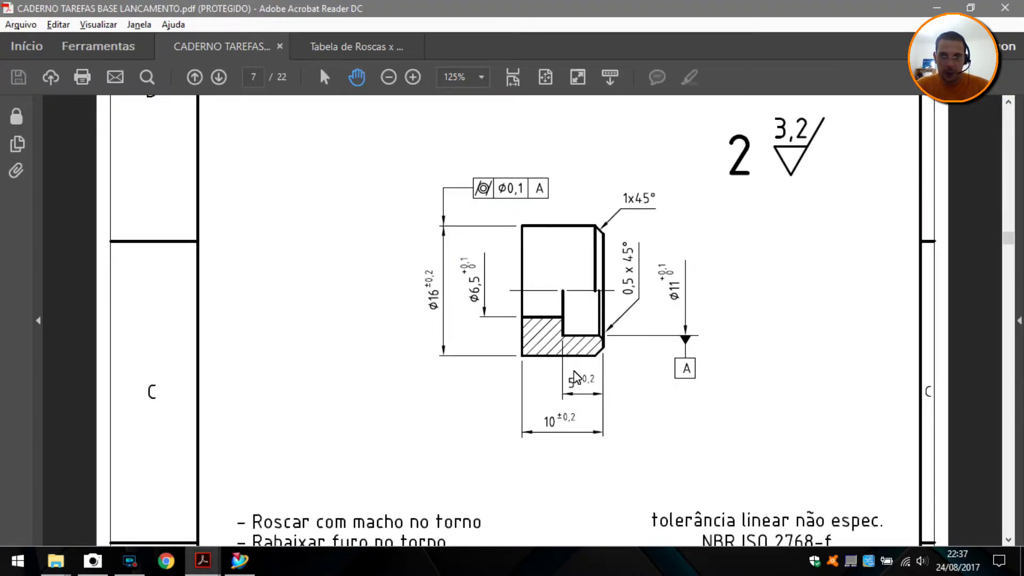
{"action": "key", "text": "alt+Tab"}
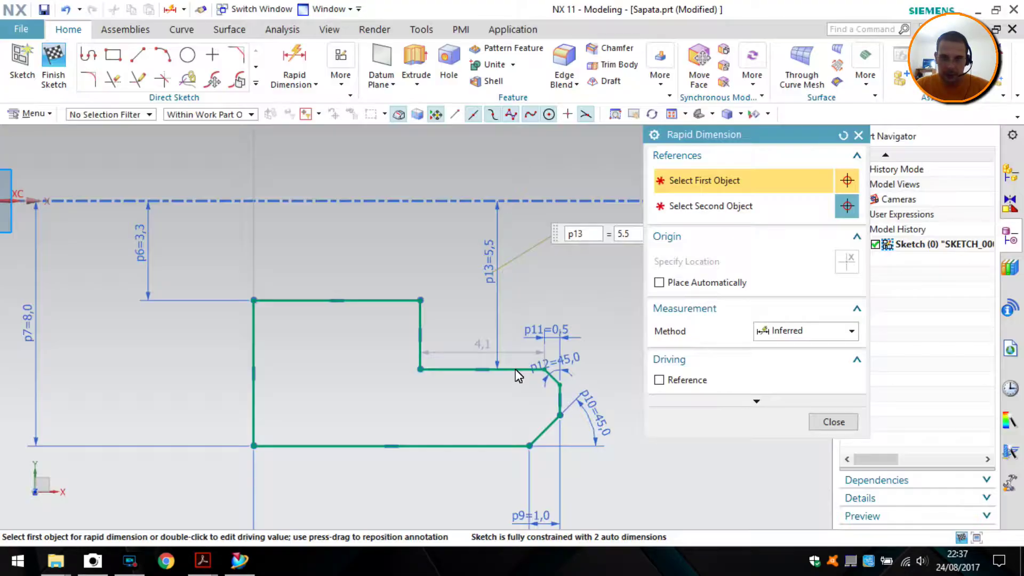
{"action": "left_click", "coordinate": [421, 370]}
{"action": "left_click", "coordinate": [568, 389]}
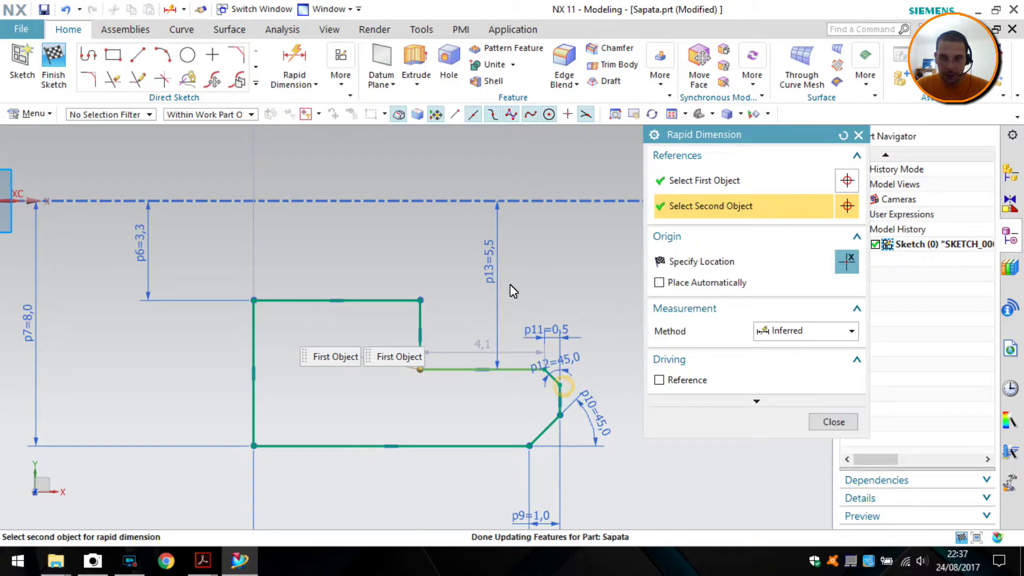
{"action": "left_click", "coordinate": [545, 278]}
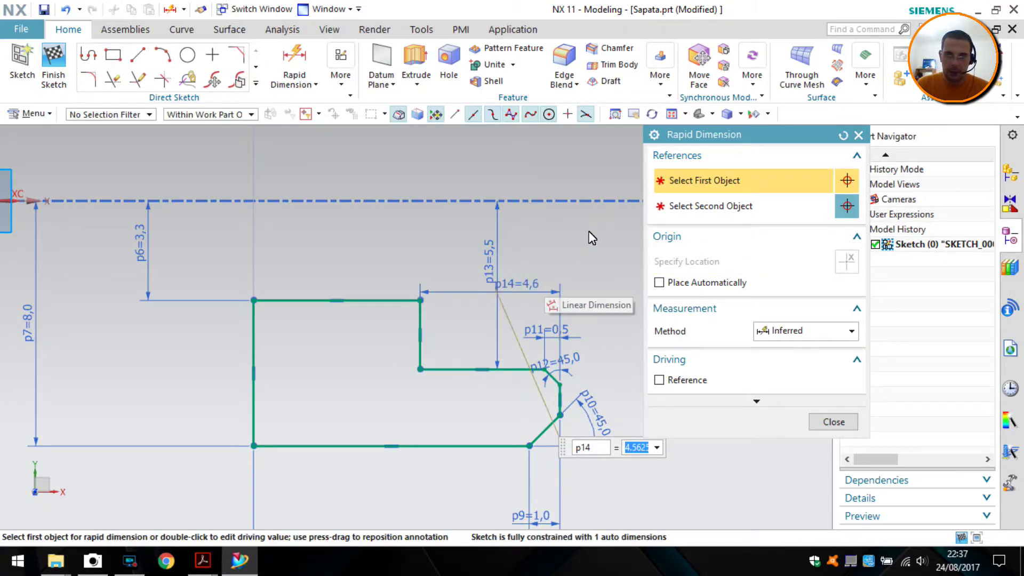
{"action": "type", "text": "5"}
{"action": "key", "text": "Return"}
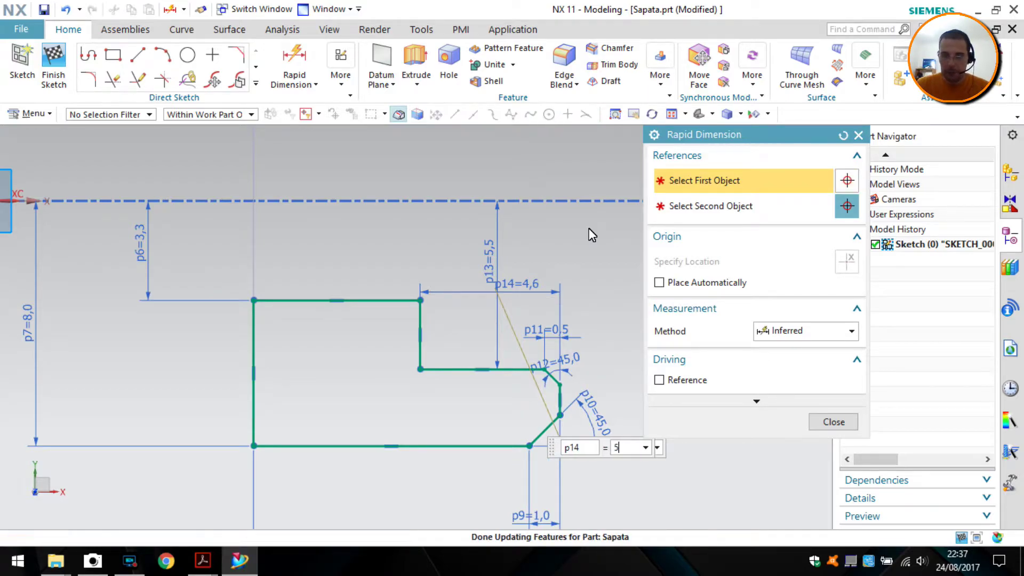
{"action": "scroll", "coordinate": [344, 291], "scroll_direction": "down", "scroll_amount": 5}
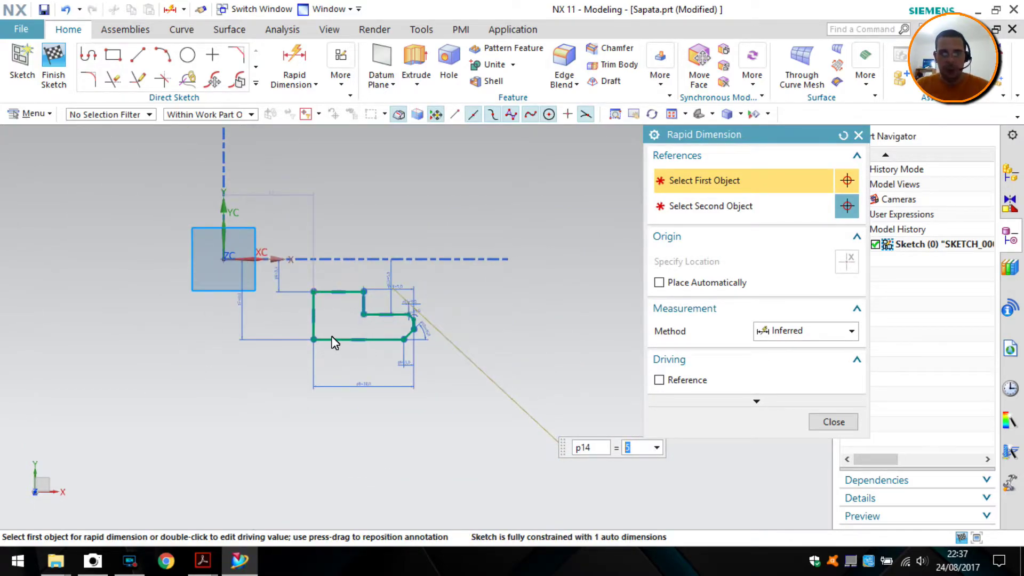
{"action": "scroll", "coordinate": [334, 318], "scroll_direction": "up", "scroll_amount": 2}
{"action": "left_click", "coordinate": [833, 422]}
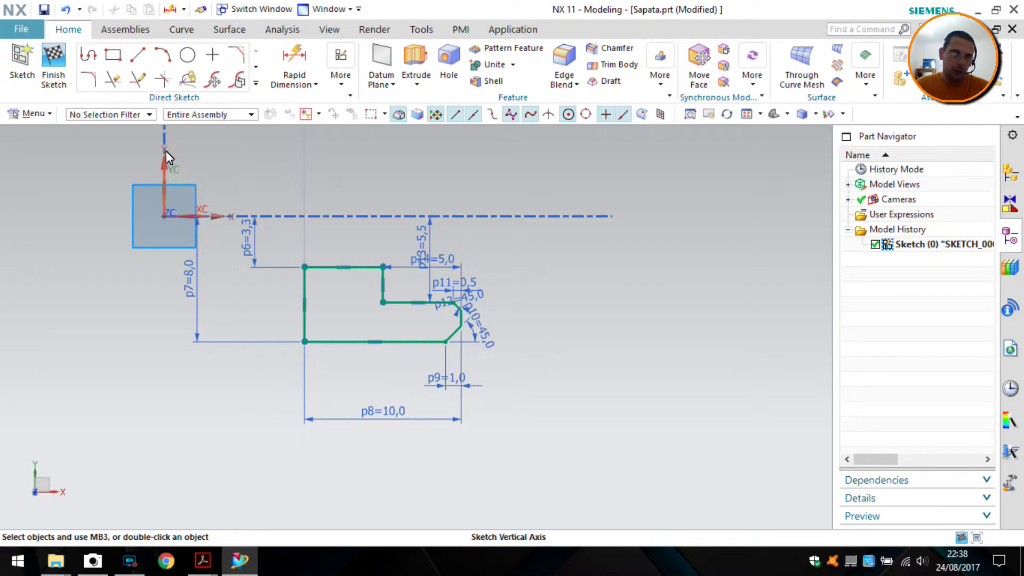
Make the profile's rear vertical edge collinear with the sketch's vertical axis
{"action": "left_click", "coordinate": [312, 285]}
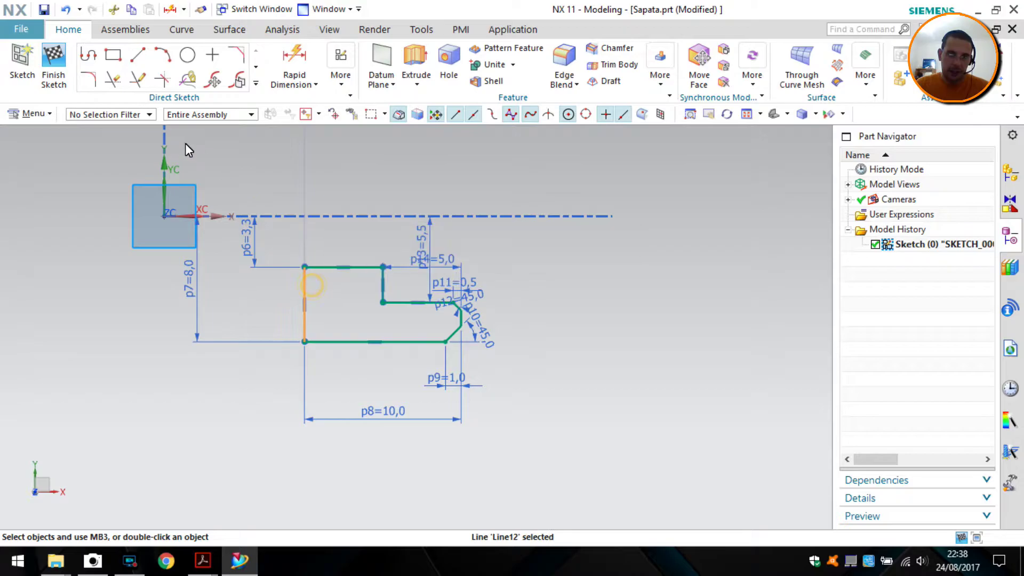
{"action": "left_click", "coordinate": [167, 152]}
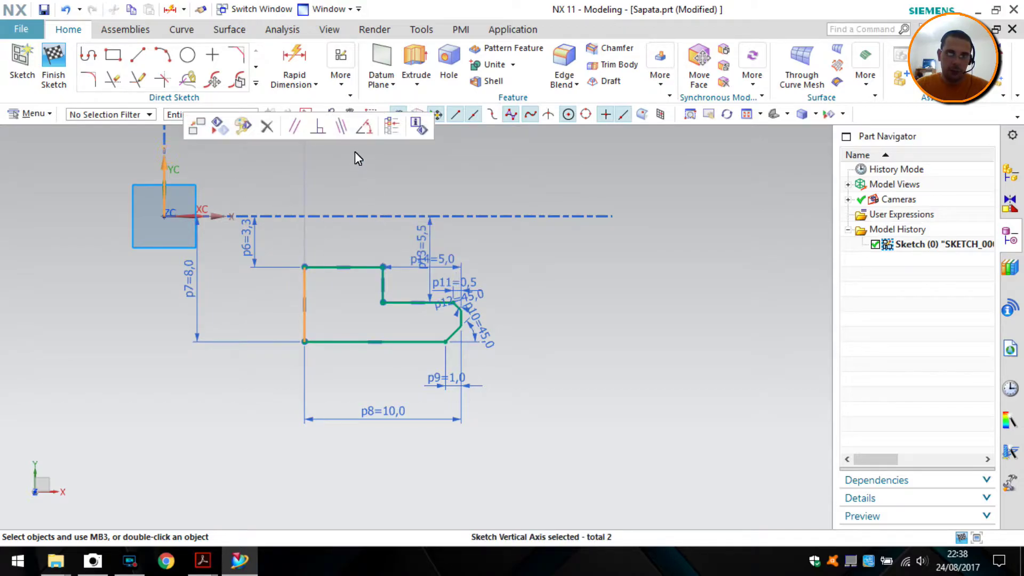
{"action": "left_click", "coordinate": [338, 128]}
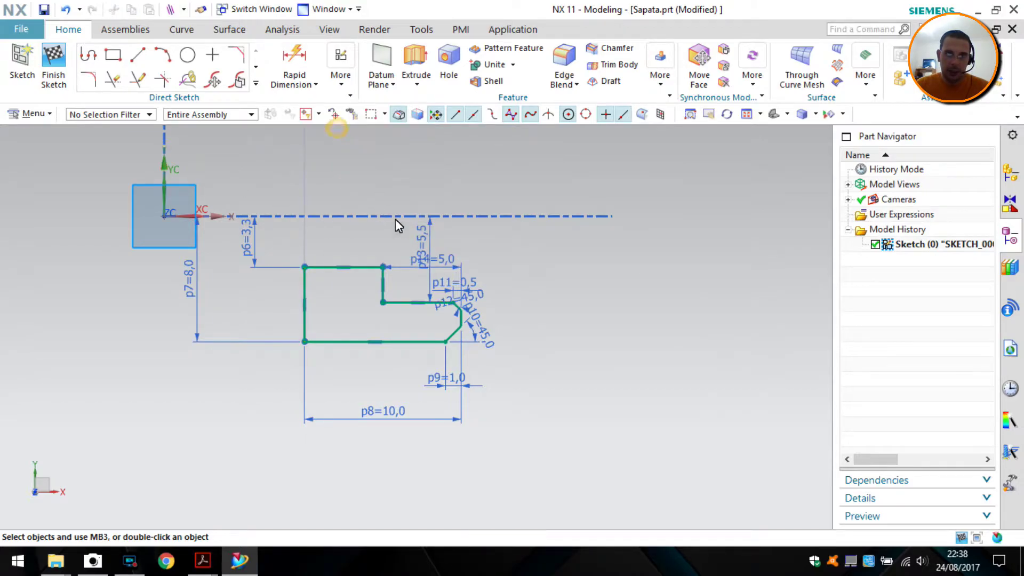
{"action": "scroll", "coordinate": [259, 394], "scroll_direction": "down", "scroll_amount": 1}
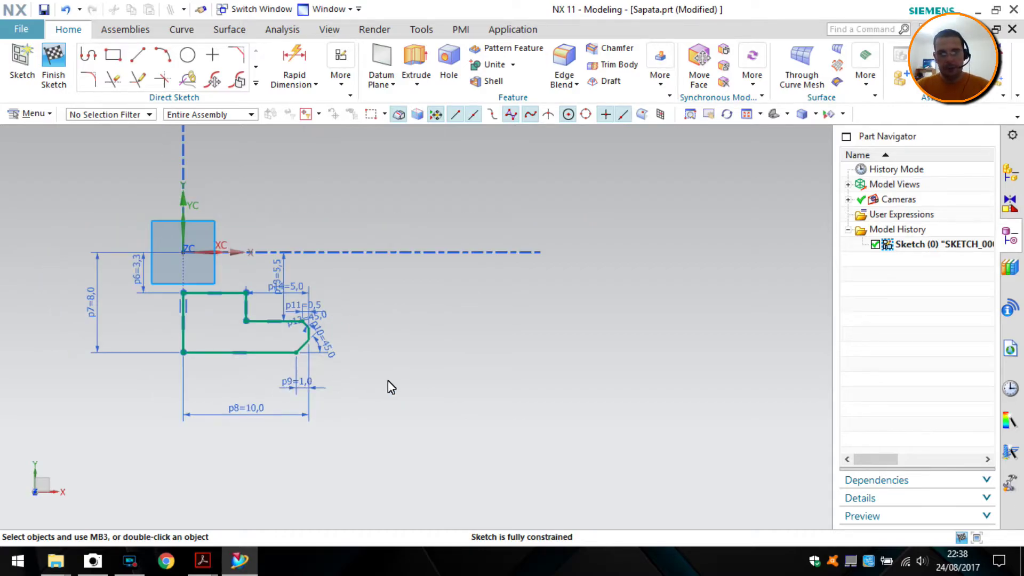
Check the fully constrained half-section profile and finish the sketch
{"action": "scroll", "coordinate": [135, 347], "scroll_direction": "up", "scroll_amount": 3}
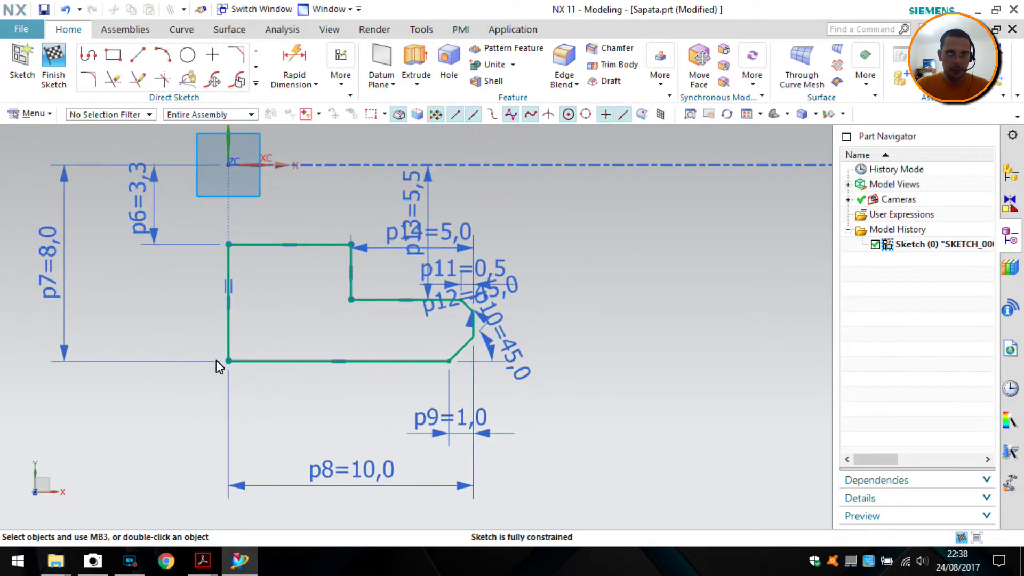
{"action": "scroll", "coordinate": [255, 354], "scroll_direction": "up", "scroll_amount": 1}
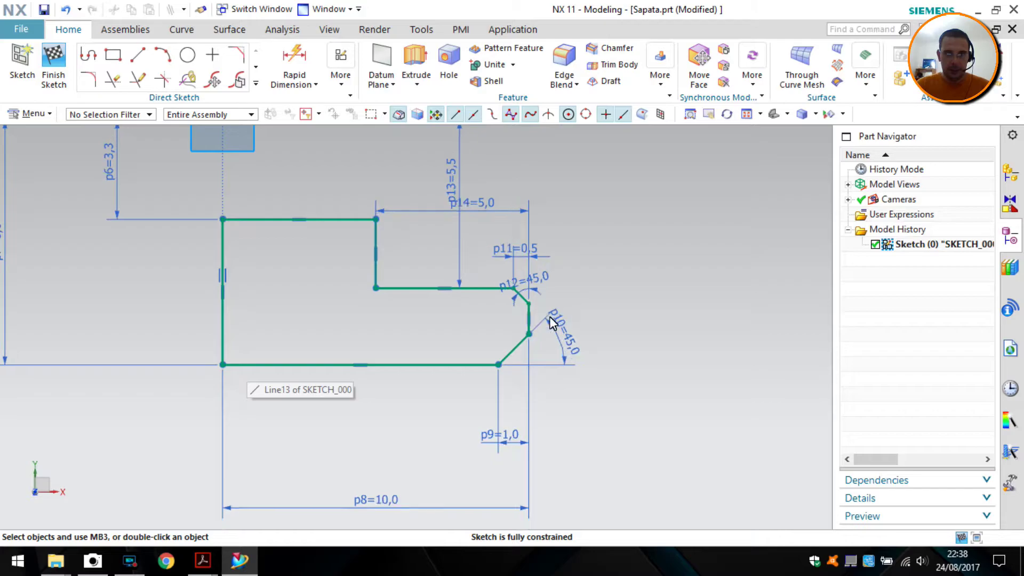
{"action": "scroll", "coordinate": [385, 301], "scroll_direction": "down", "scroll_amount": 1}
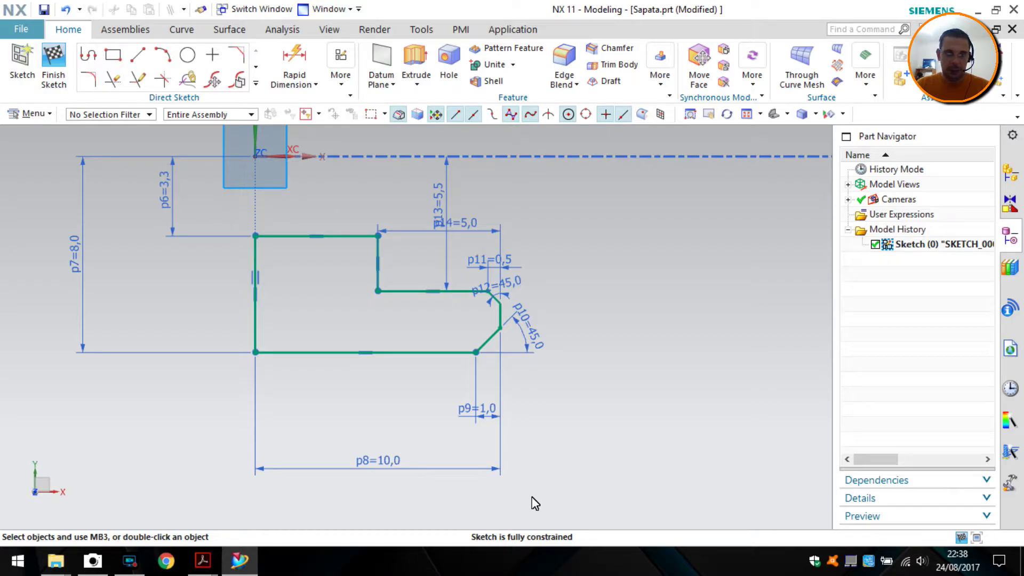
{"action": "left_click", "coordinate": [53, 65]}
Start a Revolve of the half-section sketch and set XC as the axis vector
{"action": "scroll", "coordinate": [345, 298], "scroll_direction": "down", "scroll_amount": 3}
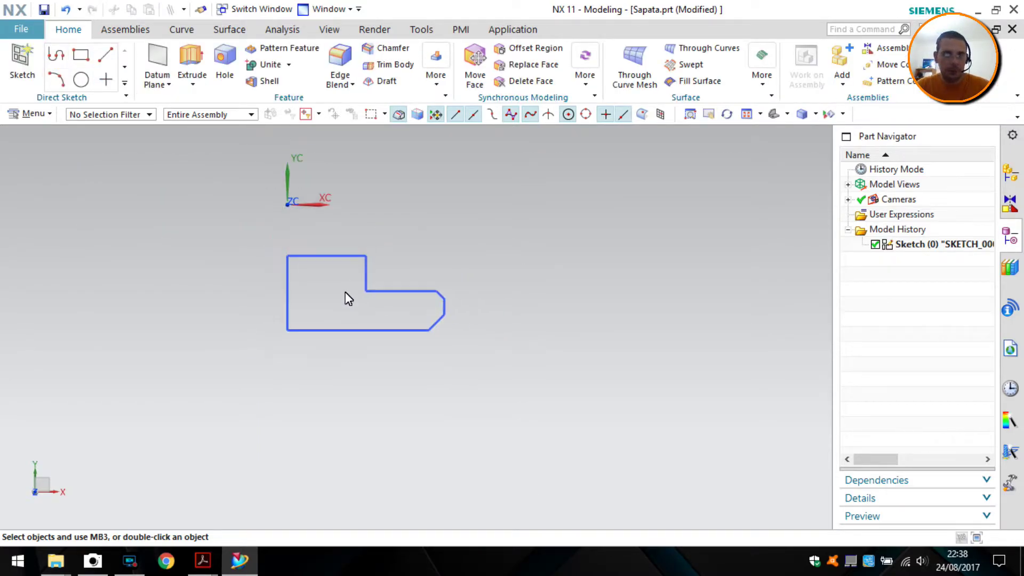
{"action": "mouse_move", "coordinate": [341, 293]}
{"action": "middle_mouse_down", "text": "shift"}
{"action": "mouse_move", "coordinate": [343, 233]}
{"action": "mouse_move", "coordinate": [346, 284]}
{"action": "mouse_move", "coordinate": [379, 283]}
{"action": "mouse_move", "coordinate": [363, 295]}
{"action": "mouse_move", "coordinate": [364, 286]}
{"action": "mouse_move", "coordinate": [320, 265]}
{"action": "mouse_move", "coordinate": [374, 299]}
{"action": "mouse_move", "coordinate": [360, 292]}
{"action": "middle_mouse_up", "text": "shift"}
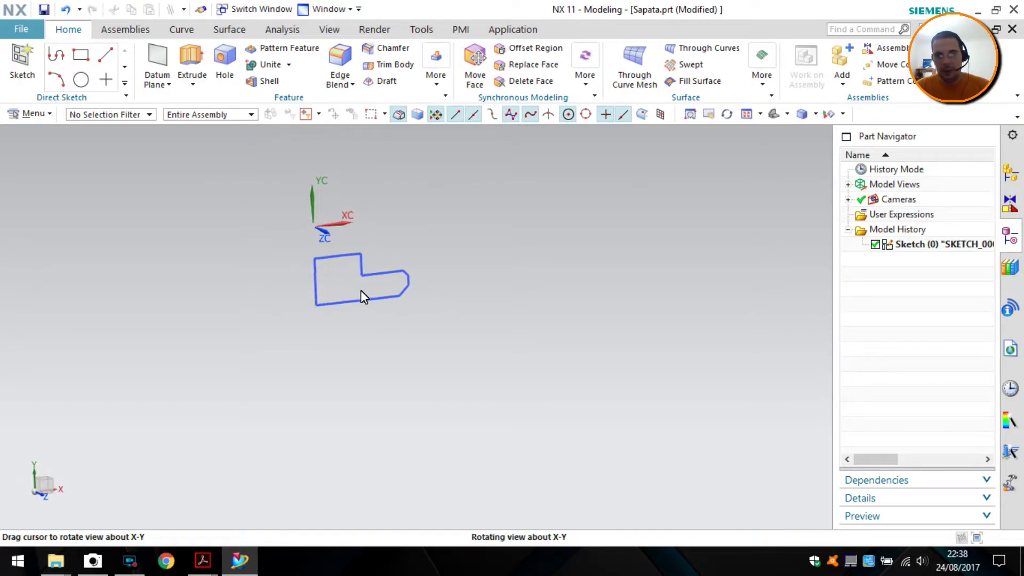
{"action": "left_click", "coordinate": [364, 263]}
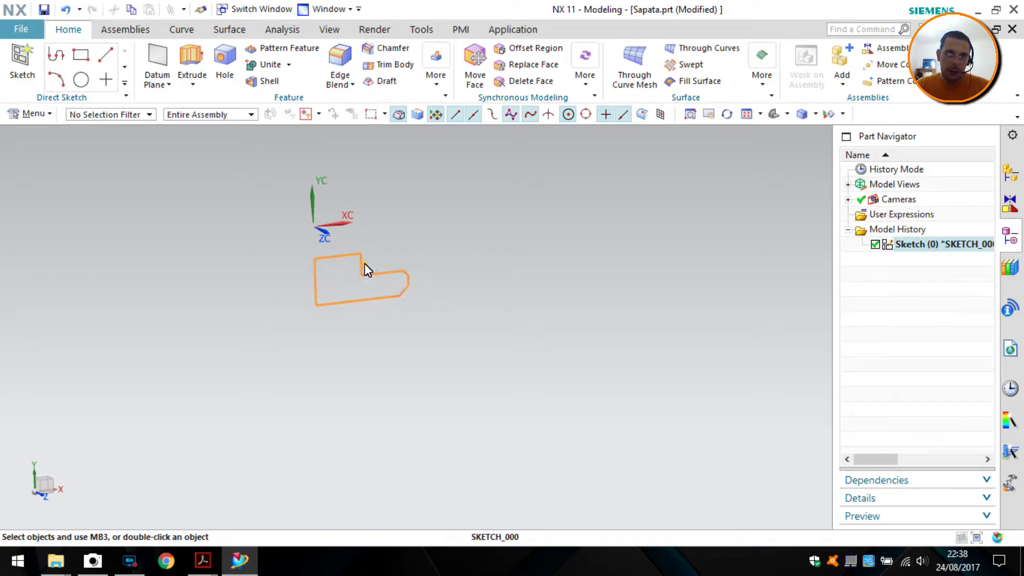
{"action": "right_click", "coordinate": [364, 263]}
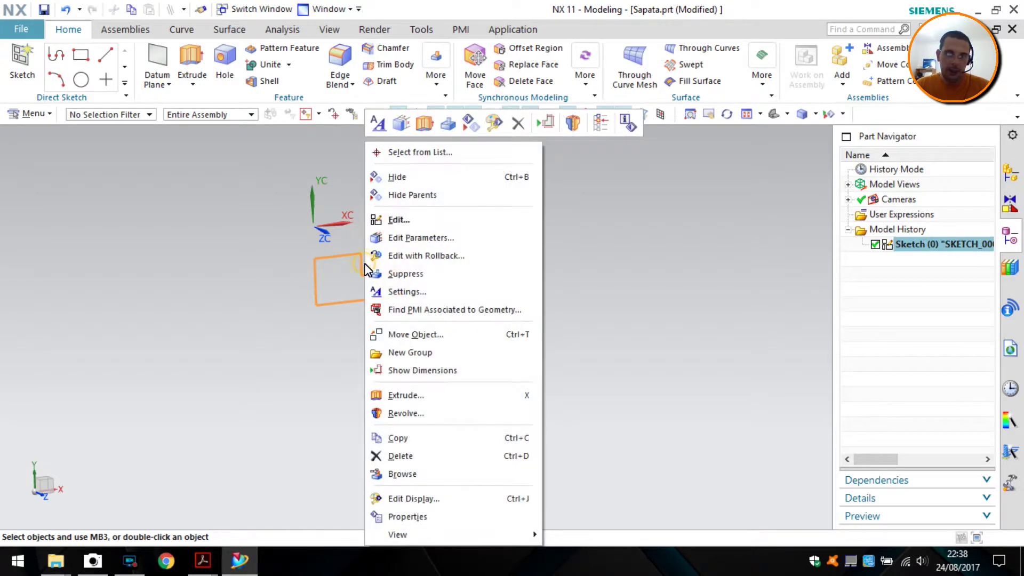
{"action": "left_click", "coordinate": [406, 414]}
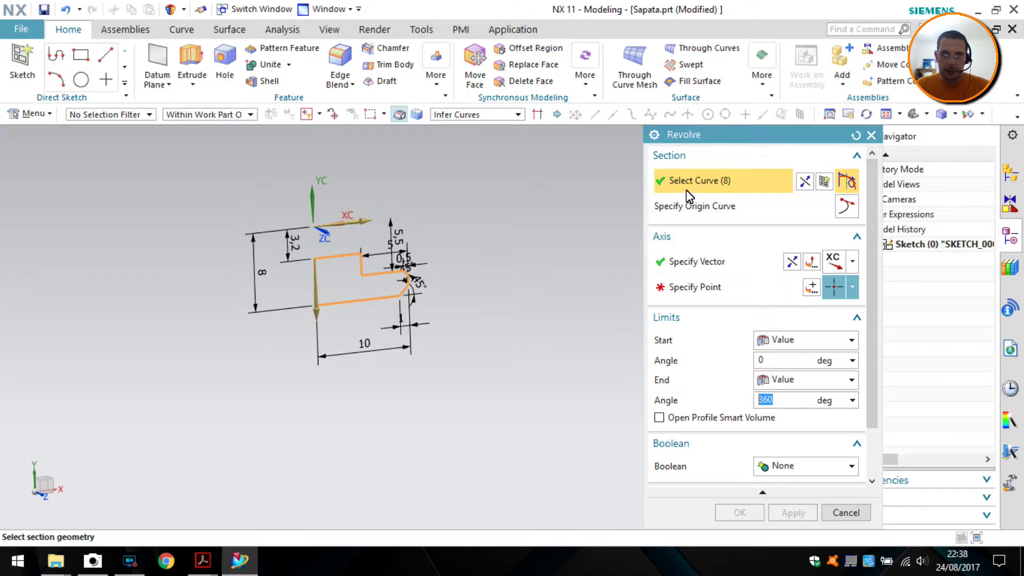
{"action": "left_click", "coordinate": [691, 266]}
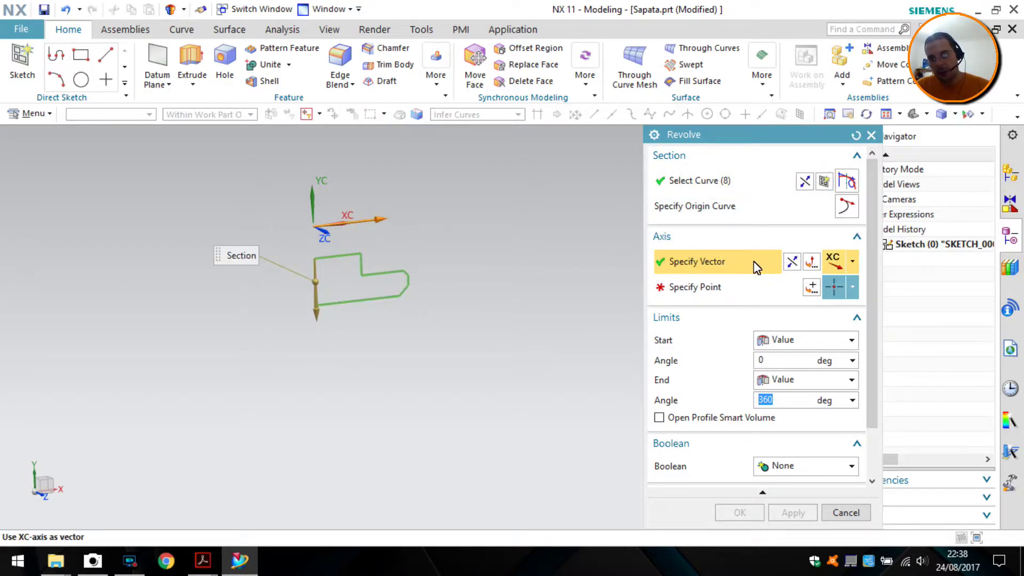
{"action": "left_click", "coordinate": [848, 264]}
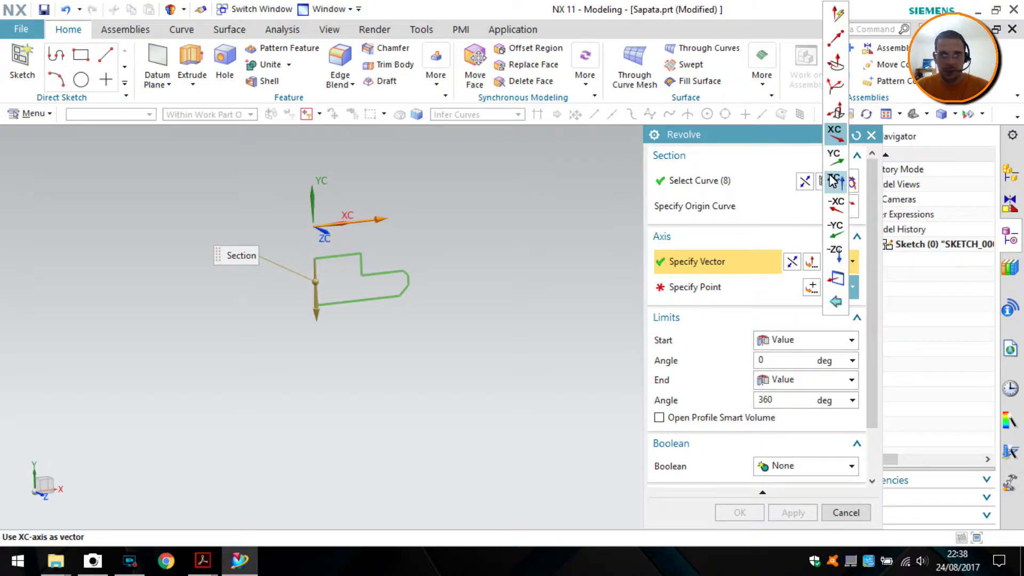
{"action": "left_click", "coordinate": [835, 133]}
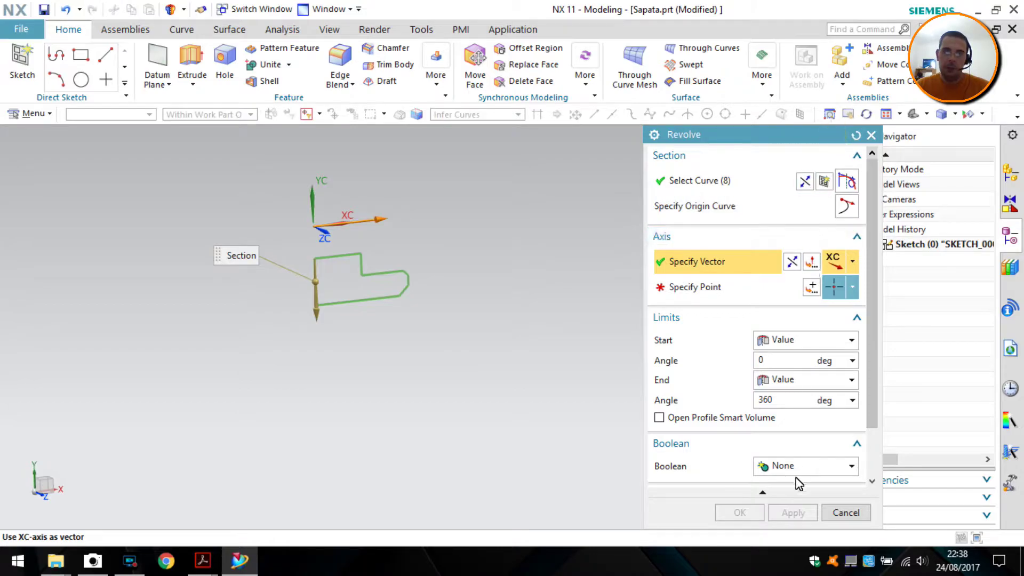
Define the revolve axis point as an inferred point at the absolute origin (0, 0, 0)
{"action": "left_click", "coordinate": [699, 288]}
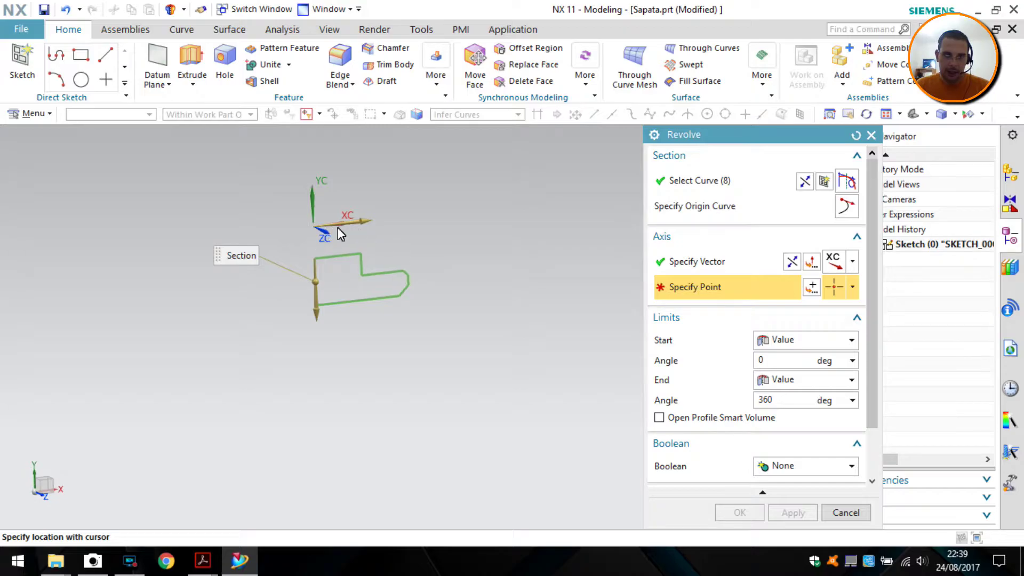
{"action": "left_click", "coordinate": [853, 289]}
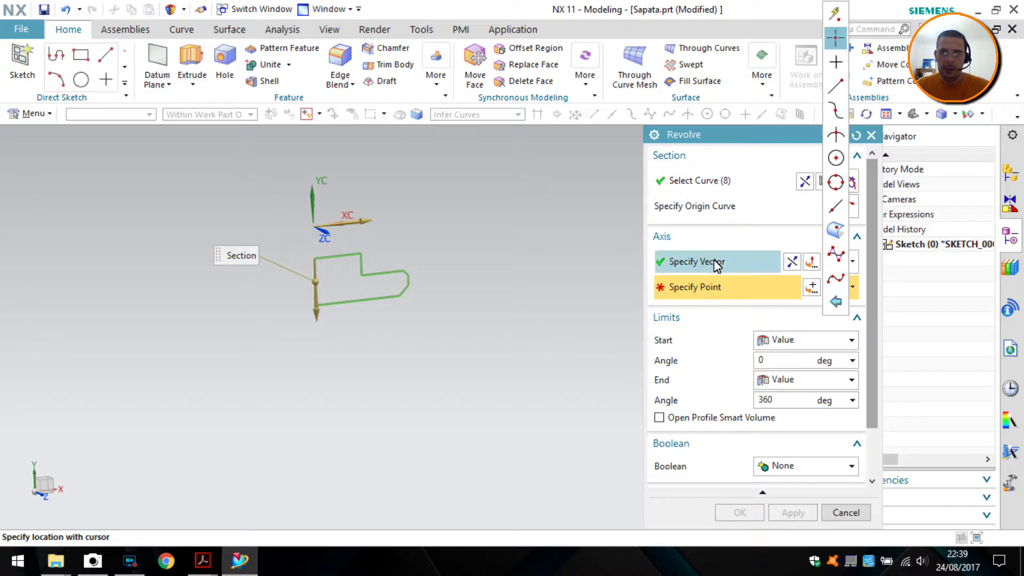
{"action": "left_click", "coordinate": [813, 288]}
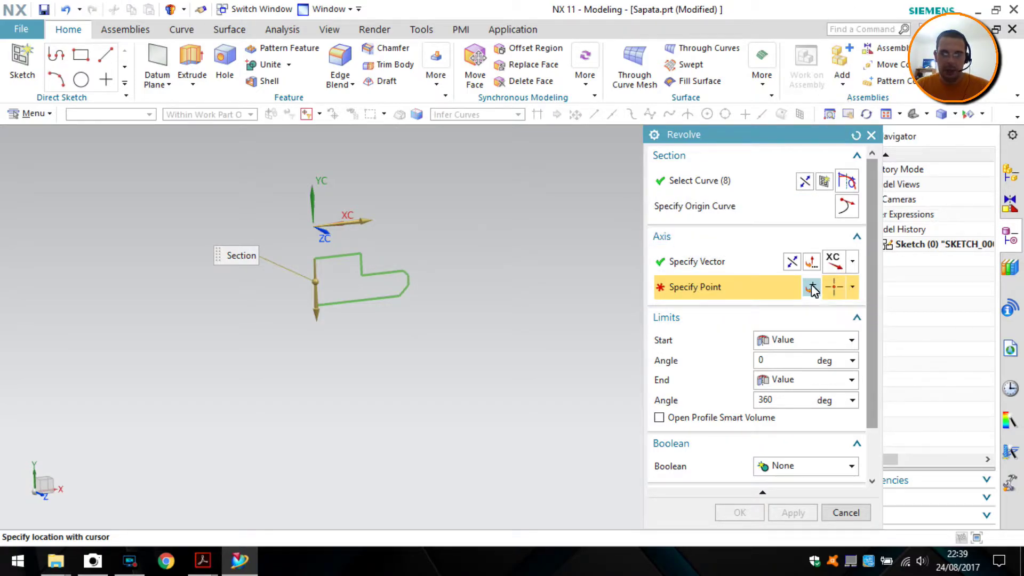
{"action": "left_click", "coordinate": [737, 177]}
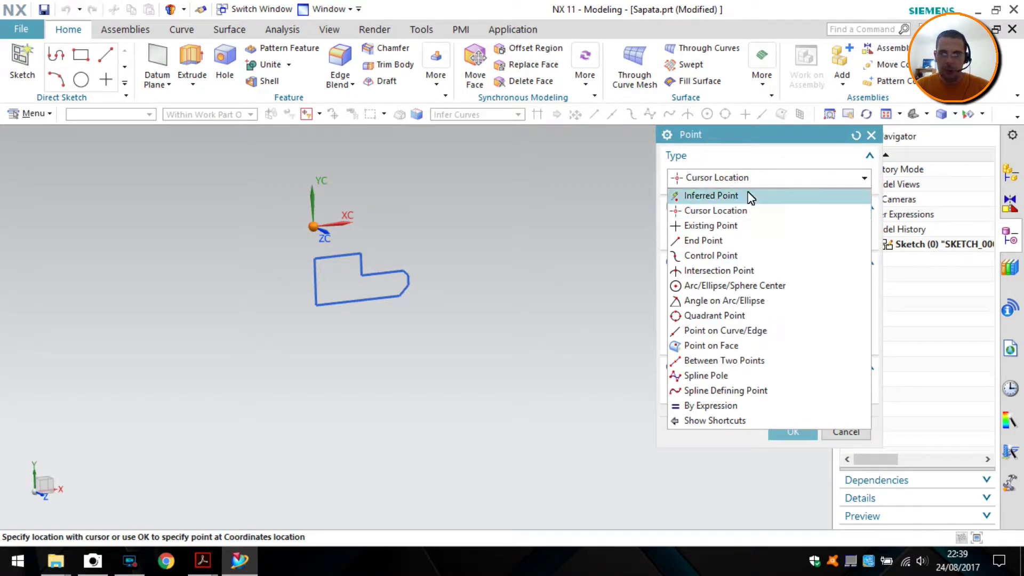
{"action": "left_click", "coordinate": [750, 196]}
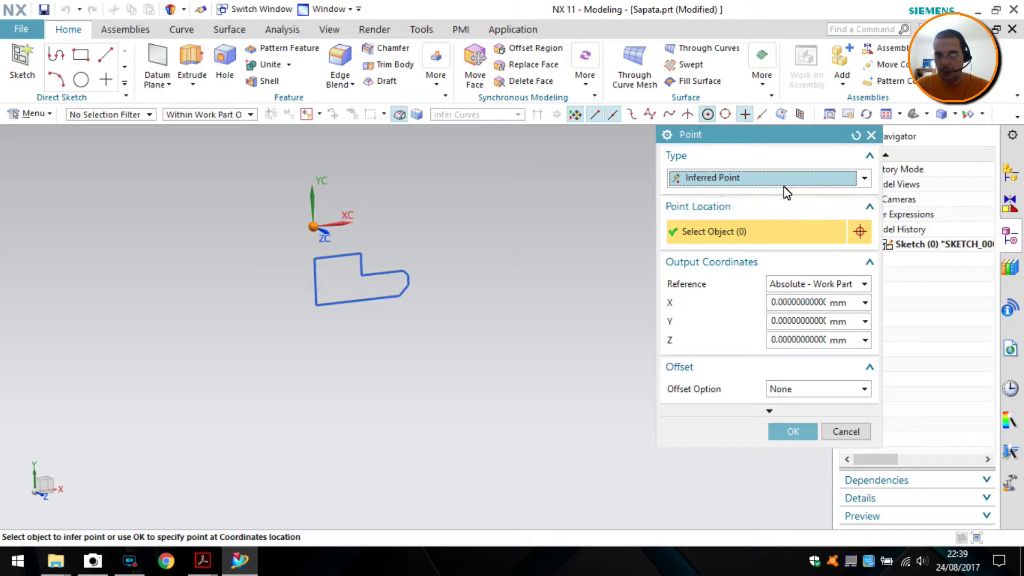
{"action": "left_click", "coordinate": [755, 182]}
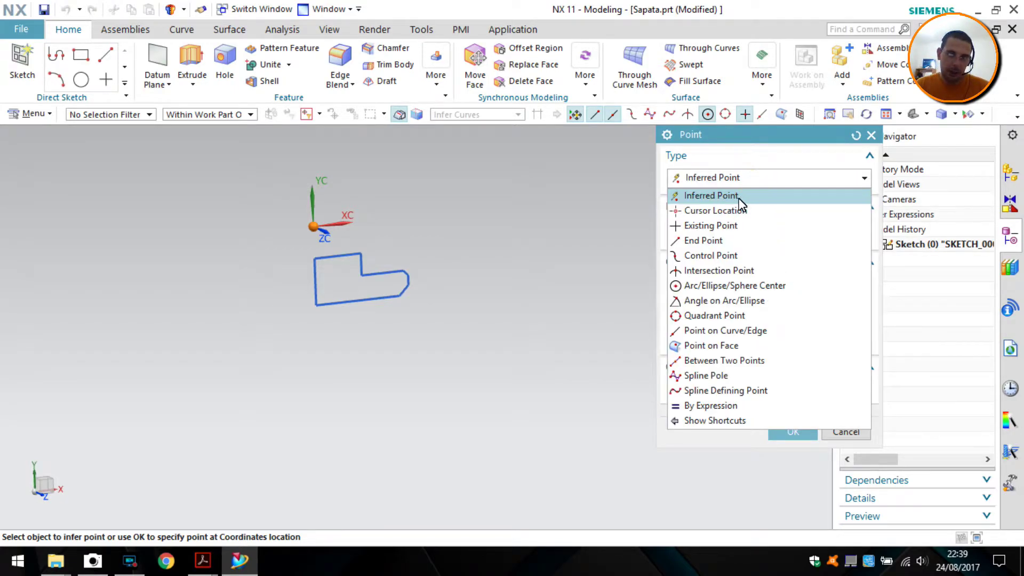
{"action": "left_click", "coordinate": [741, 196]}
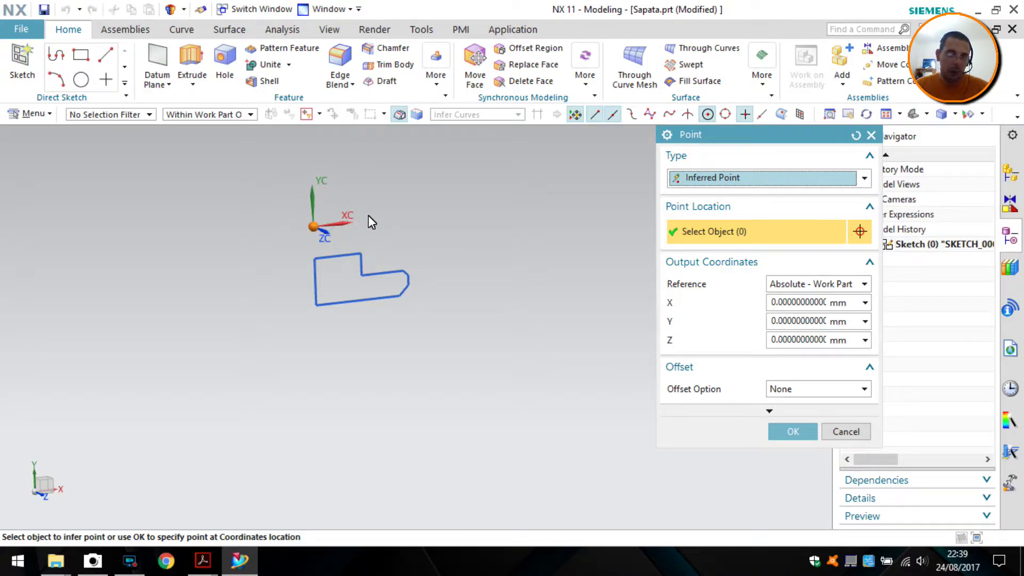
{"action": "left_click", "coordinate": [791, 433]}
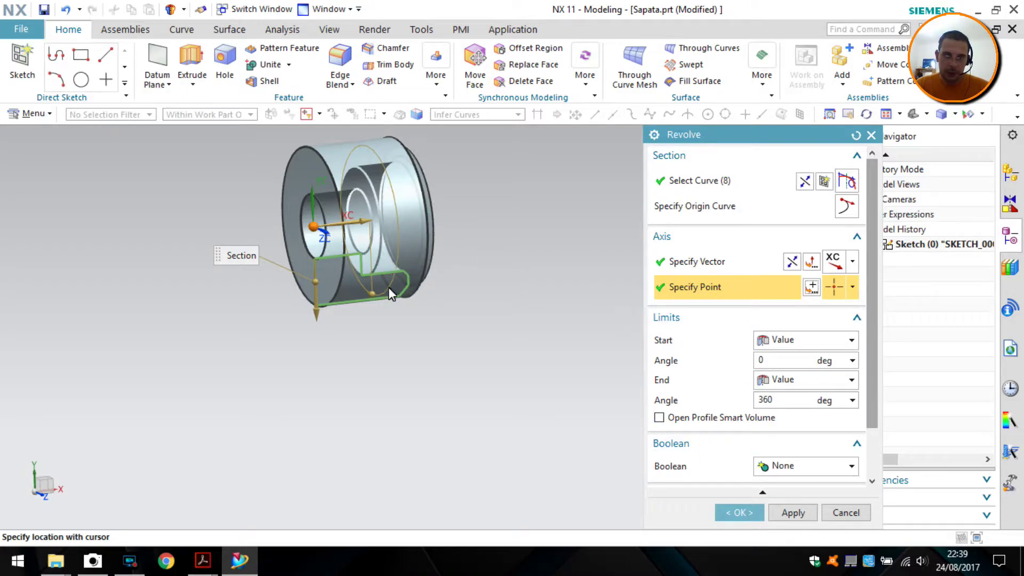
Create the revolved solid with a start angle of 0° and an end angle of 360°, with Boolean set to None
{"action": "left_click", "coordinate": [780, 362]}
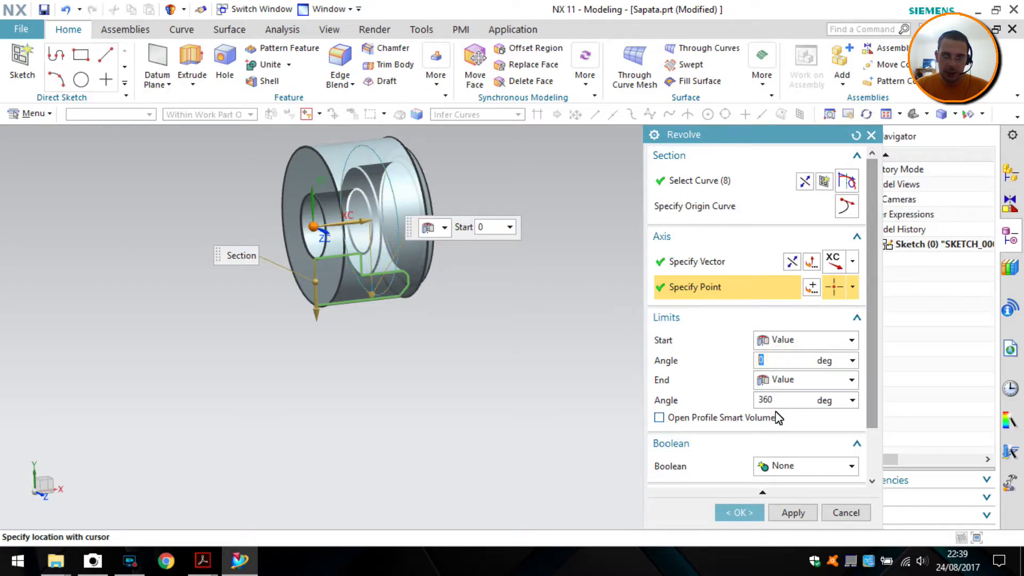
{"action": "left_click", "coordinate": [783, 399]}
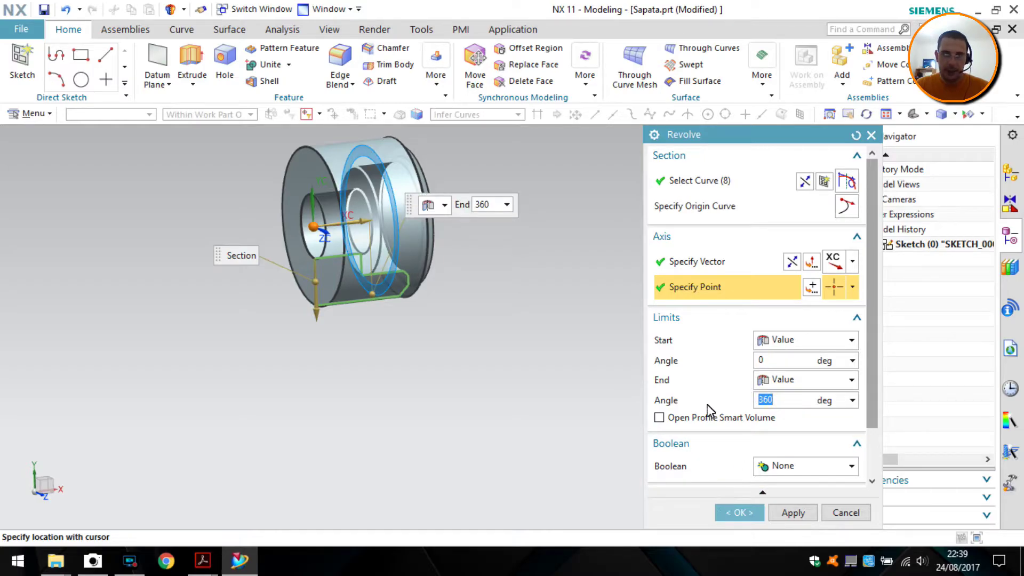
{"action": "middle_click_drag", "start_coordinate": [504, 309], "coordinate": [360, 295]}
{"action": "left_click", "coordinate": [746, 513]}
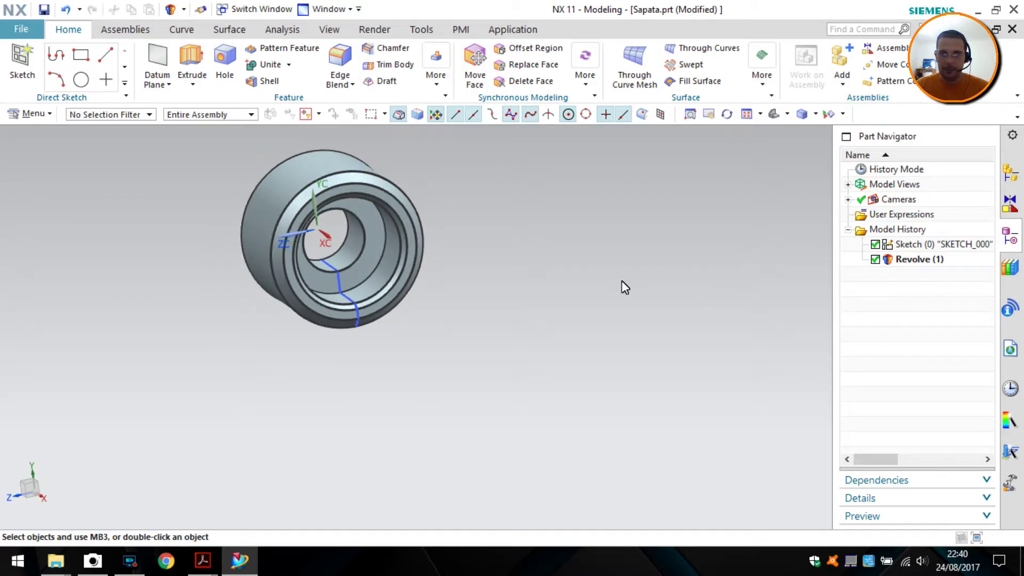
Hide the half-section sketch so that only the revolved body is displayed
{"action": "left_click", "coordinate": [925, 244]}
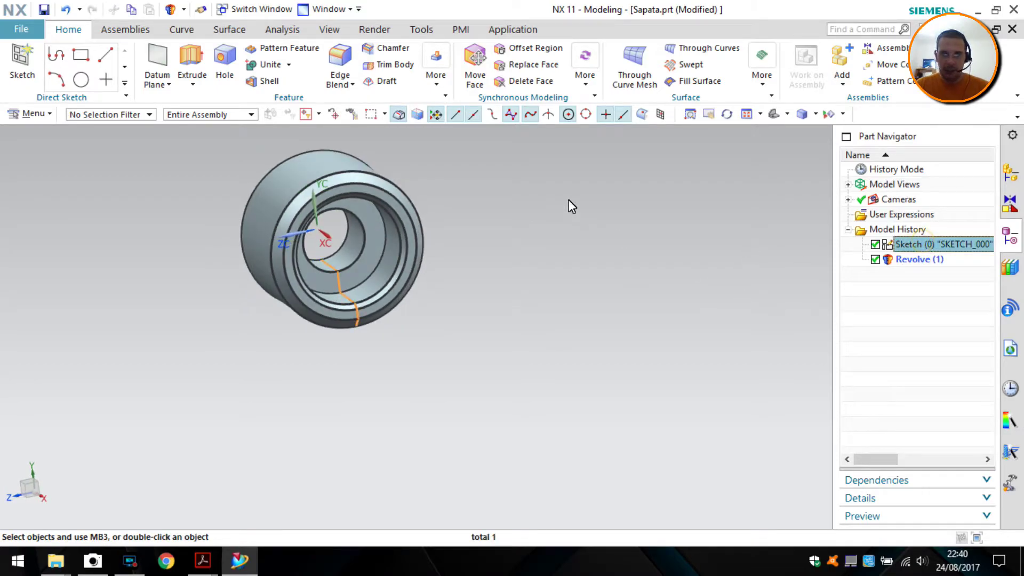
{"action": "right_click", "coordinate": [913, 247]}
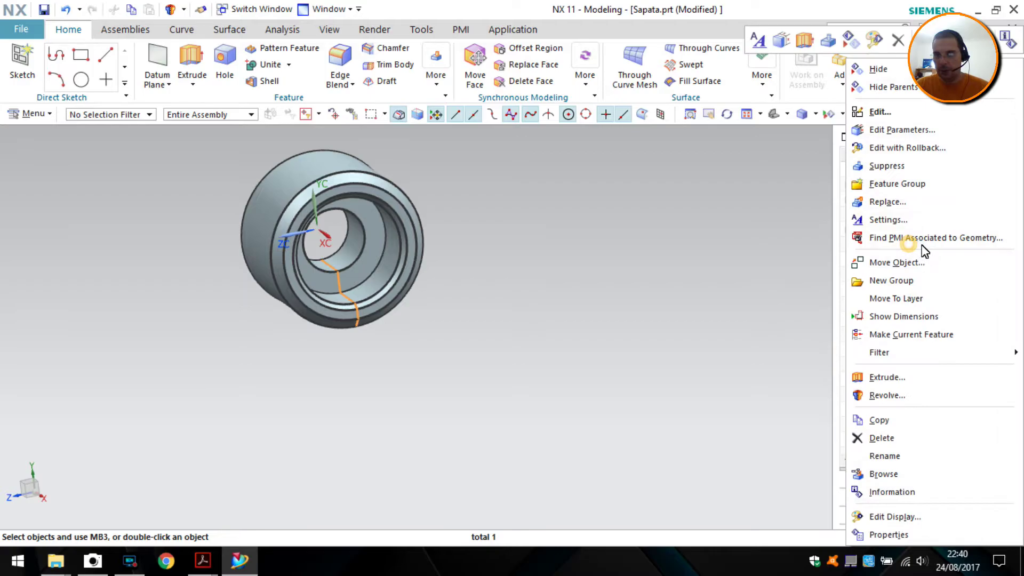
{"action": "left_click", "coordinate": [900, 72]}
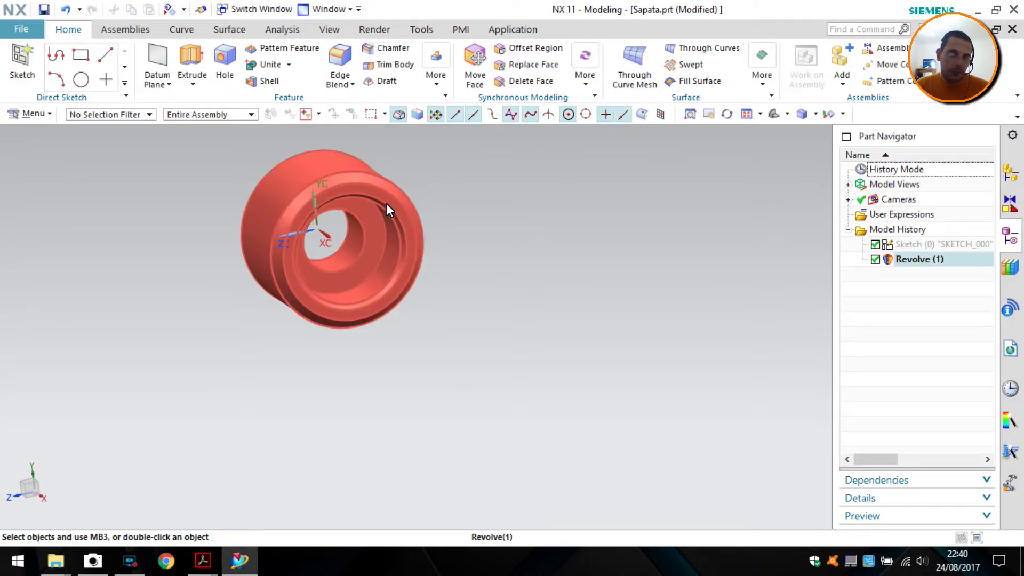
Orient the revolved part to a standard pictorial view and save the Sapata part file
{"action": "middle_click_drag", "start_coordinate": [359, 263], "coordinate": [407, 305]}
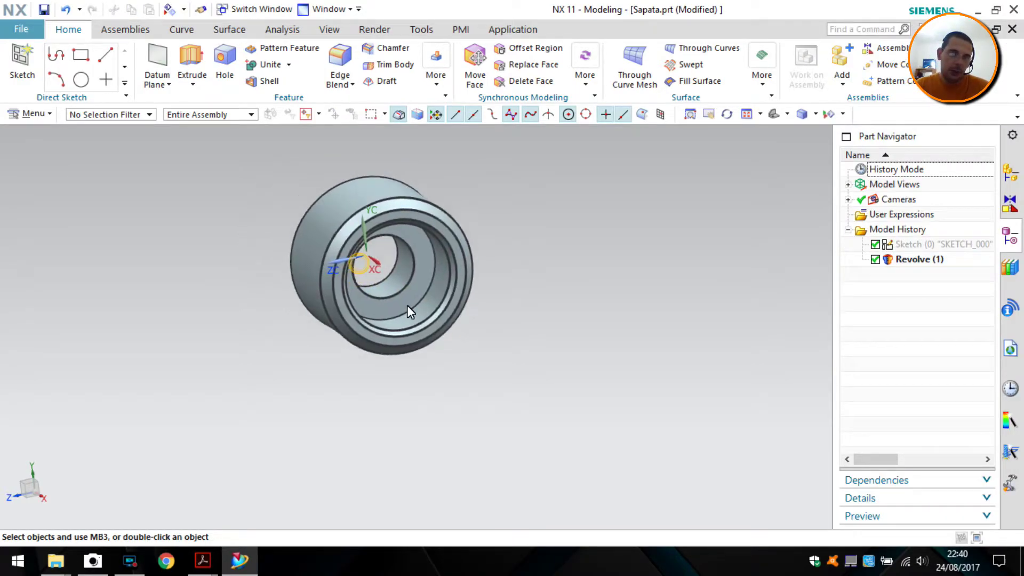
{"action": "left_click", "coordinate": [779, 113]}
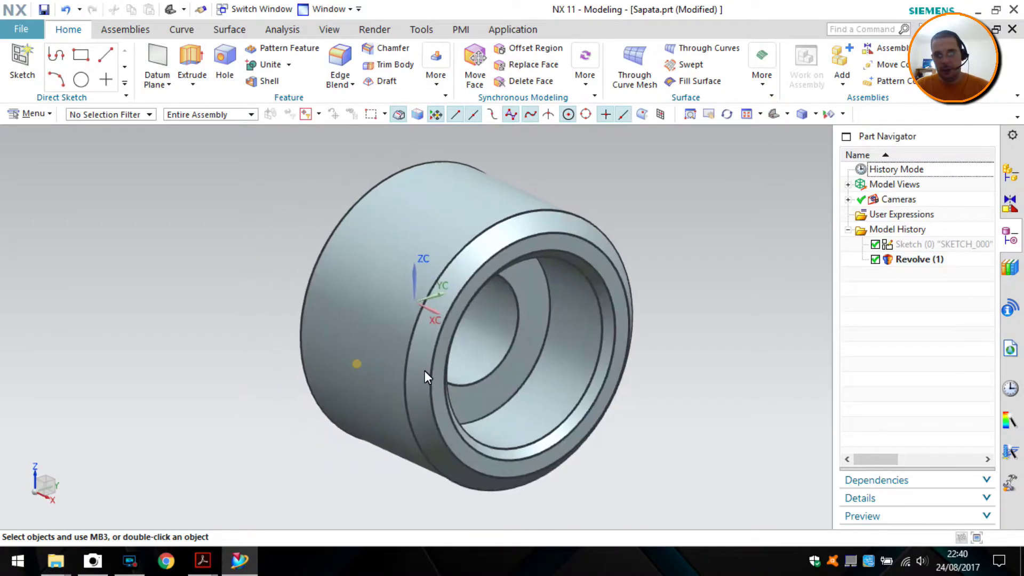
{"action": "scroll", "coordinate": [364, 347], "scroll_direction": "up", "scroll_amount": 2}
{"action": "mouse_move", "coordinate": [364, 347]}
{"action": "middle_mouse_down"}
{"action": "mouse_move", "coordinate": [469, 372]}
{"action": "mouse_move", "coordinate": [366, 354]}
{"action": "mouse_move", "coordinate": [373, 349]}
{"action": "middle_mouse_up"}
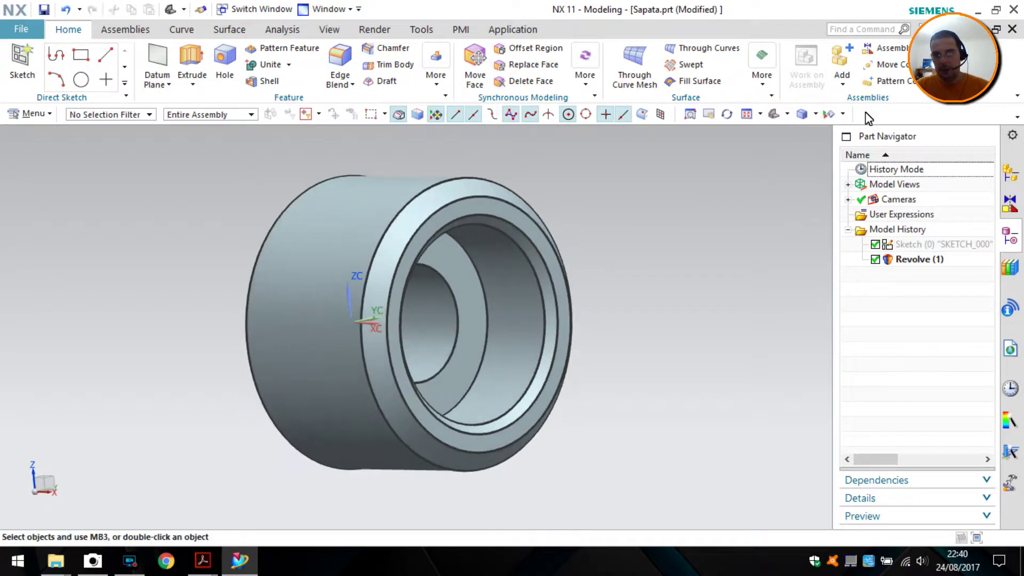
{"action": "left_click", "coordinate": [774, 113]}
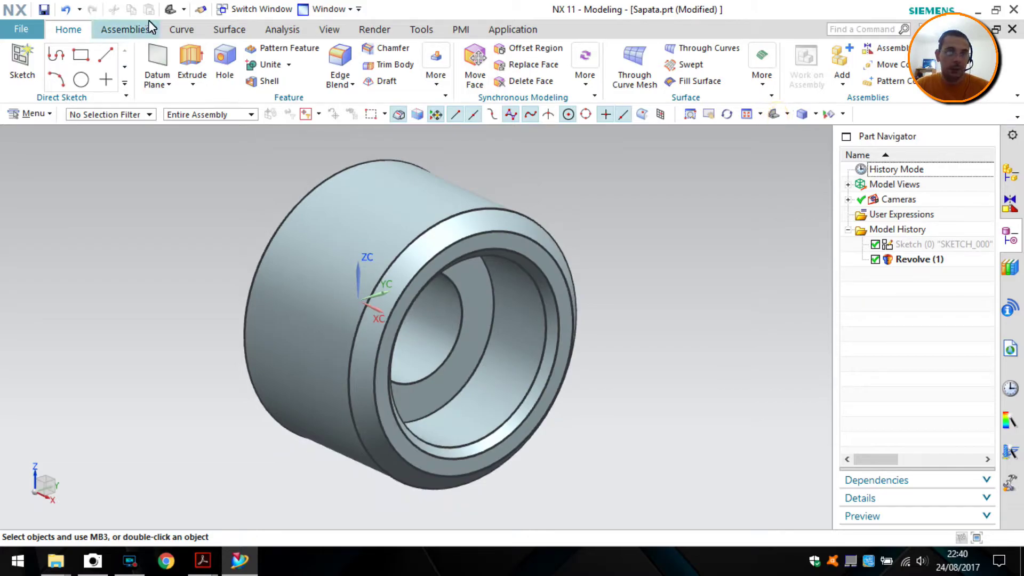
{"action": "left_click", "coordinate": [44, 10]}
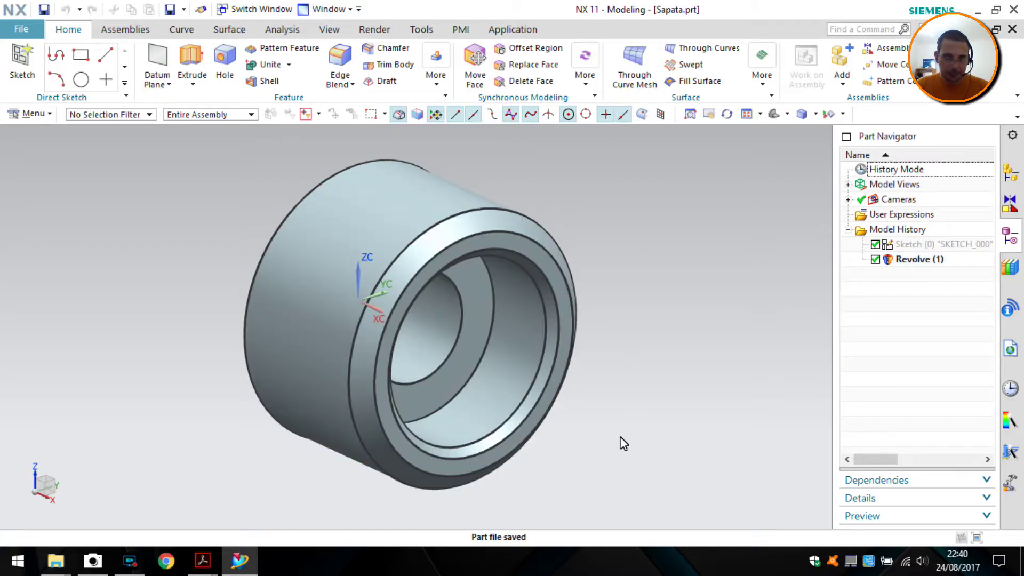
Switch to the PDF in Acrobat Reader and examine the views and dimensions of part 11, the hexagonal M6 piece
{"action": "key", "text": "alt+Tab"}
{"action": "scroll", "coordinate": [506, 213], "scroll_direction": "up", "scroll_amount": 8}
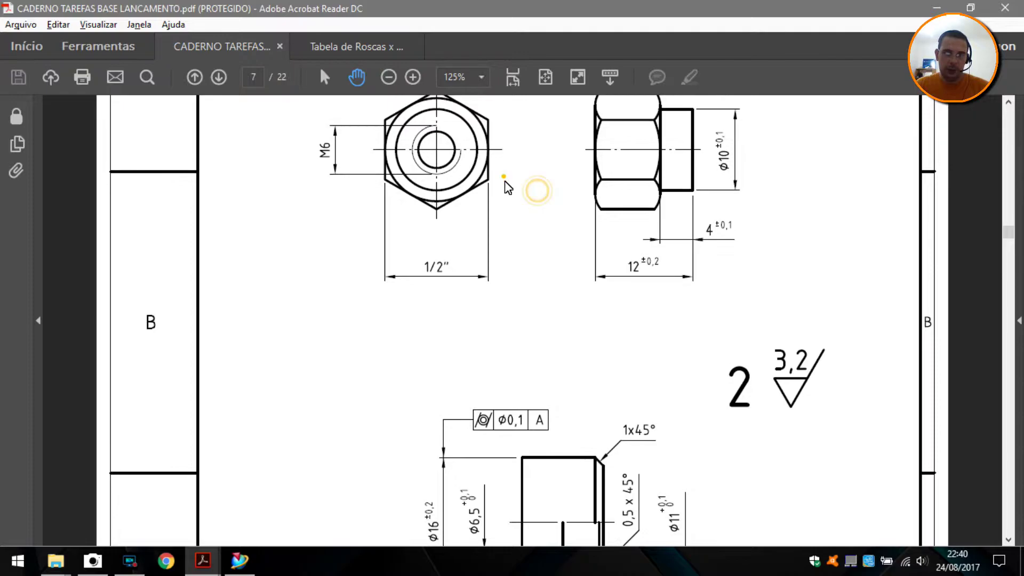
{"action": "mouse_move", "coordinate": [492, 364]}
{"action": "left_mouse_down"}
{"action": "mouse_move", "coordinate": [498, 263]}
{"action": "mouse_move", "coordinate": [498, 320]}
{"action": "mouse_move", "coordinate": [480, 30]}
{"action": "mouse_move", "coordinate": [500, 78]}
{"action": "left_mouse_up"}
{"action": "scroll", "coordinate": [496, 144], "scroll_direction": "down", "scroll_amount": 4}
{"action": "scroll", "coordinate": [488, 213], "scroll_direction": "up", "scroll_amount": 7}
{"action": "left_click_drag", "start_coordinate": [483, 162], "coordinate": [468, 368]}
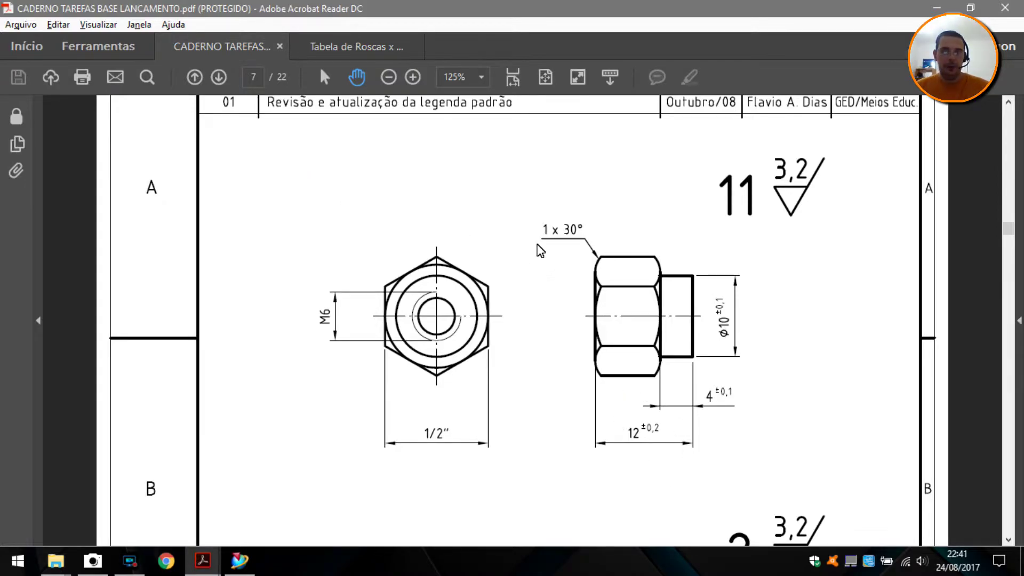
Switch to NX and start a new part file from the Blank template in millimetres
{"action": "key", "text": "alt+Tab"}
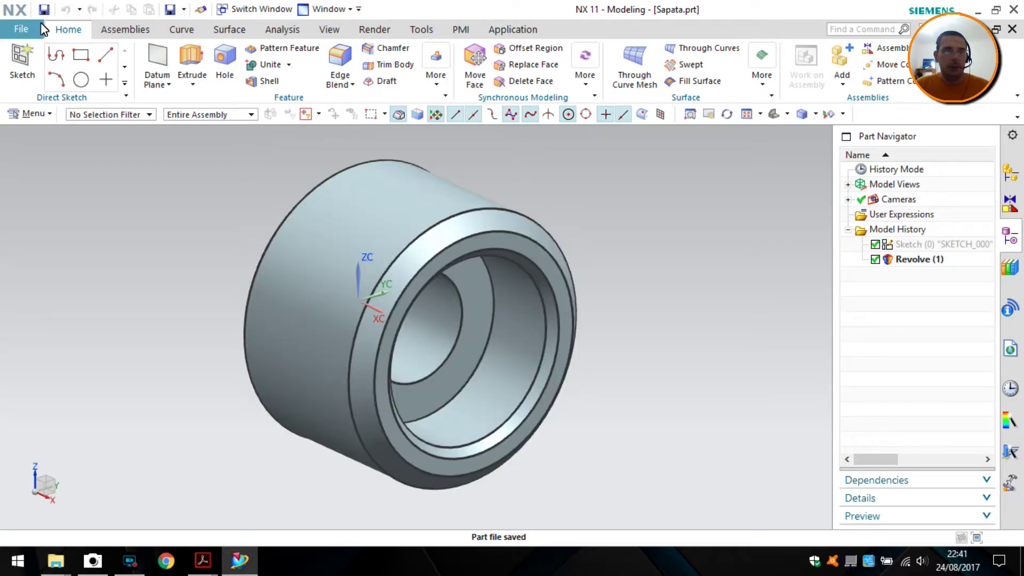
{"action": "left_click", "coordinate": [24, 30]}
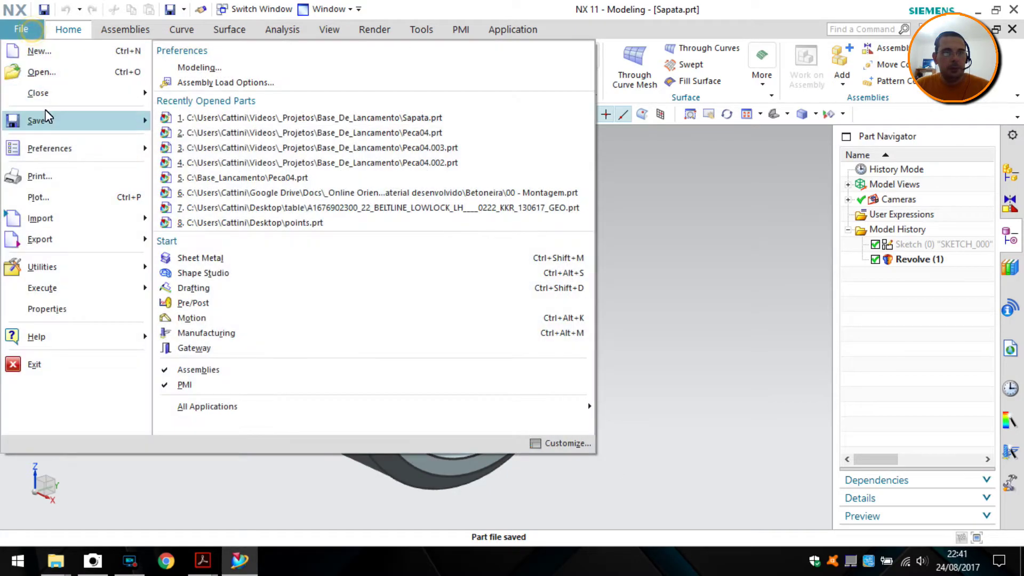
{"action": "left_click", "coordinate": [52, 52]}
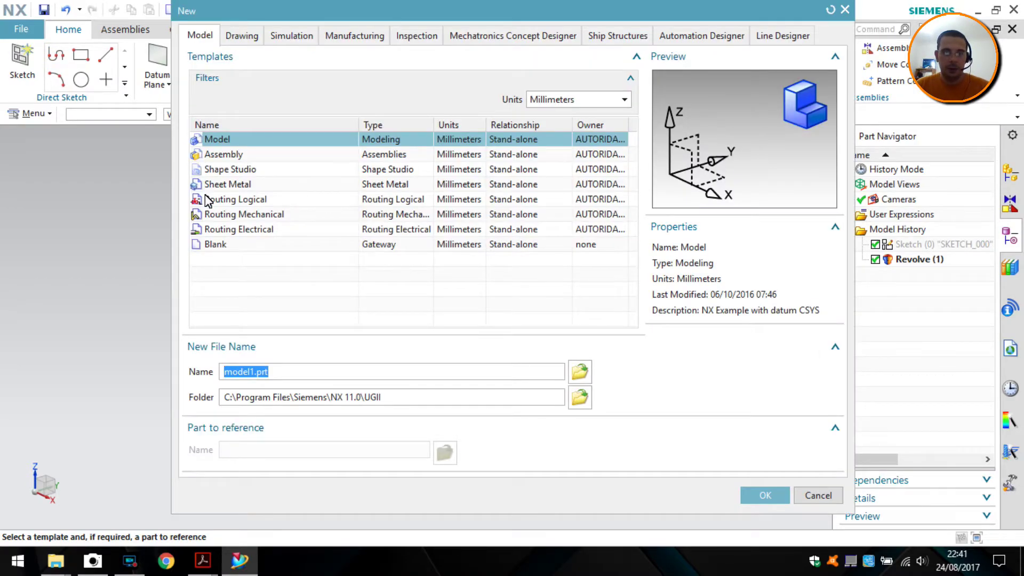
{"action": "left_click", "coordinate": [226, 247]}
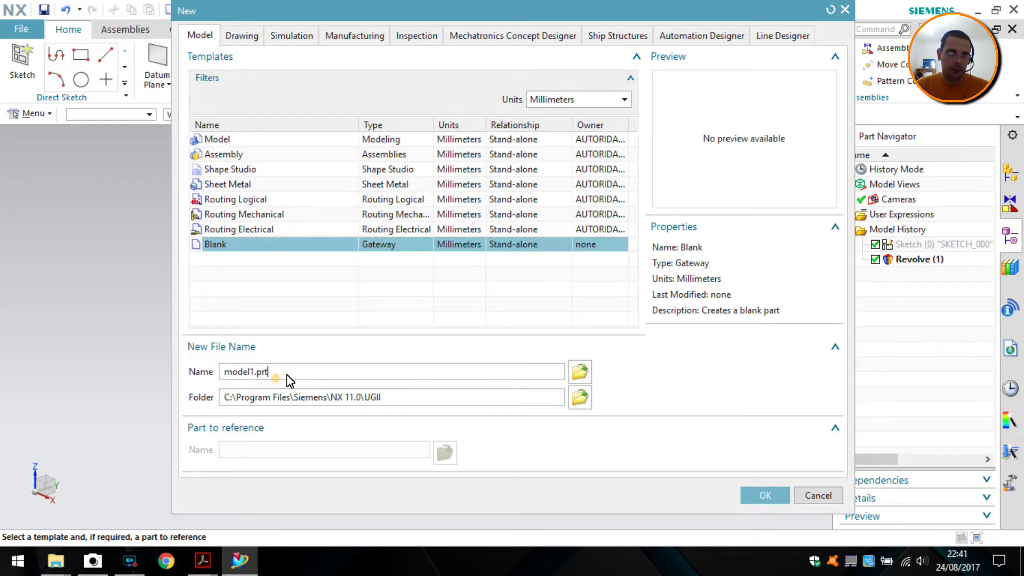
Set the new file's folder to Base_De_Lancamento inside the _Projetos folder
{"action": "left_click", "coordinate": [580, 398]}
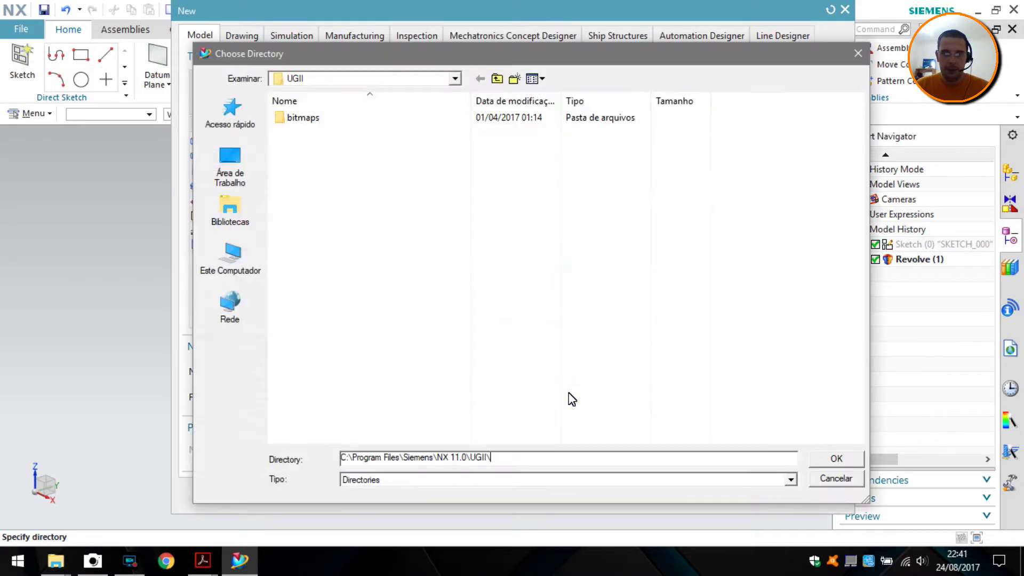
{"action": "left_click", "coordinate": [221, 182]}
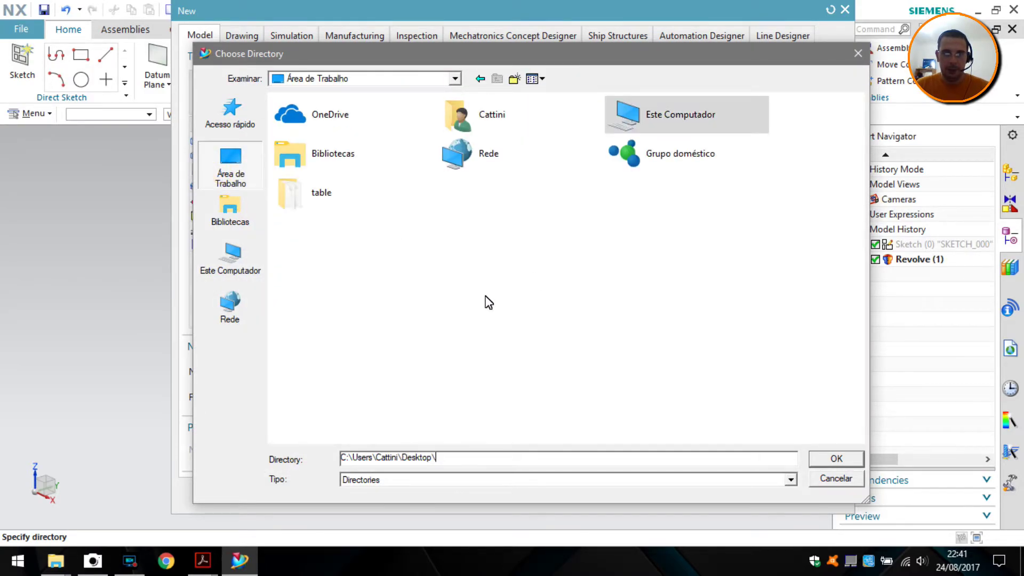
{"action": "left_click", "coordinate": [227, 115]}
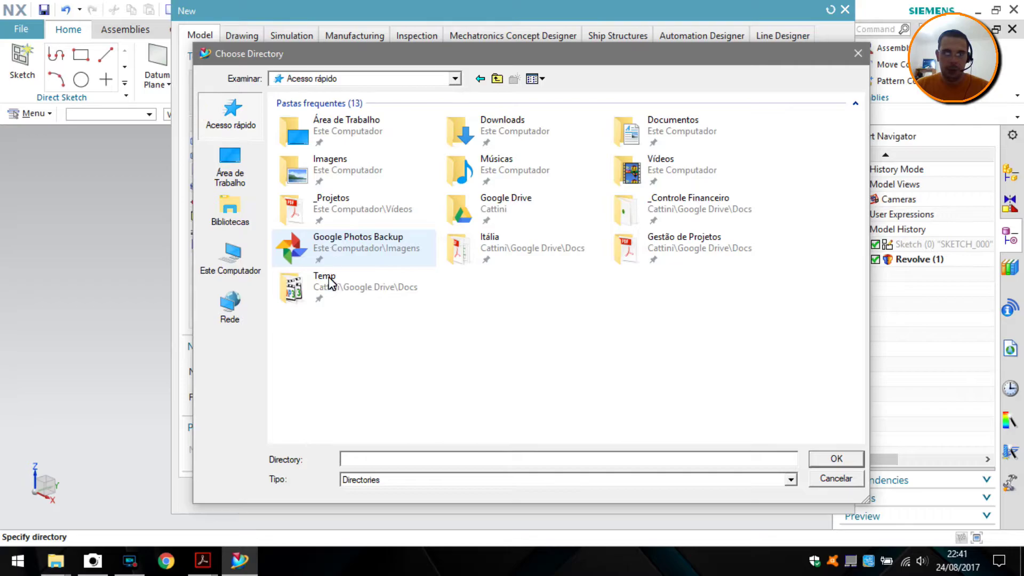
{"action": "double_click", "coordinate": [342, 202]}
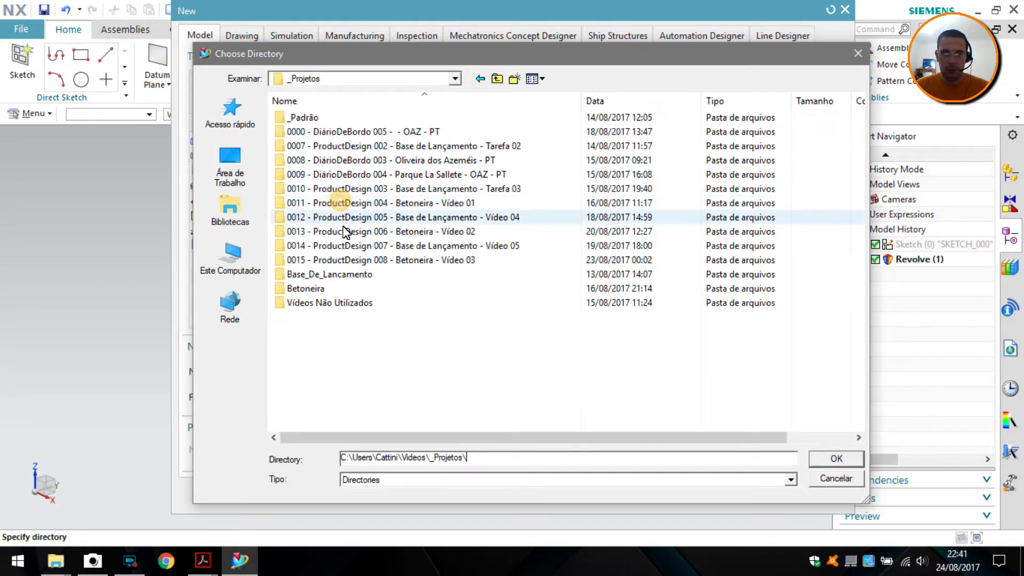
{"action": "double_click", "coordinate": [316, 275]}
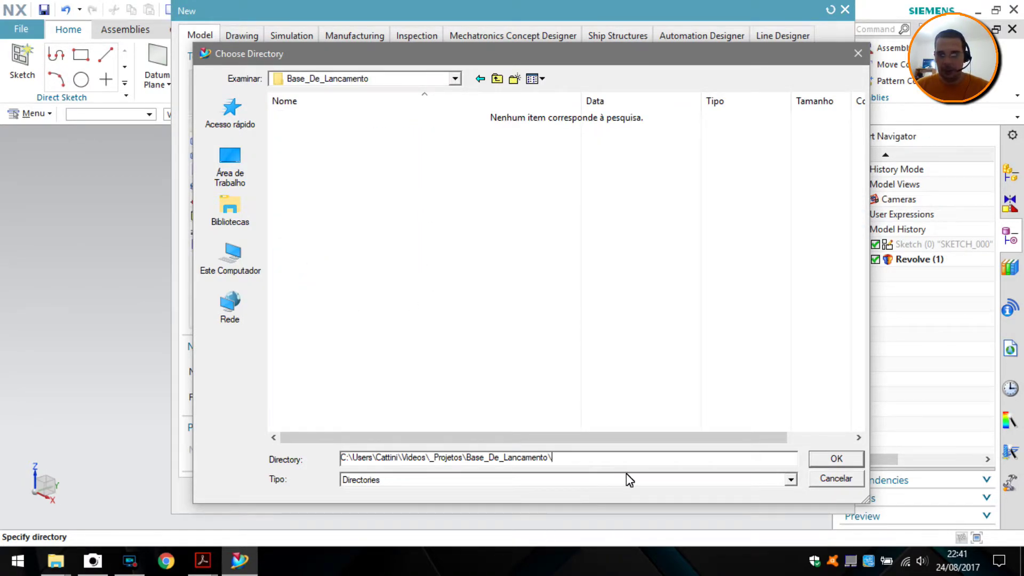
{"action": "left_click", "coordinate": [836, 459]}
Name the new part Porca and create the file
{"action": "left_click", "coordinate": [270, 372]}
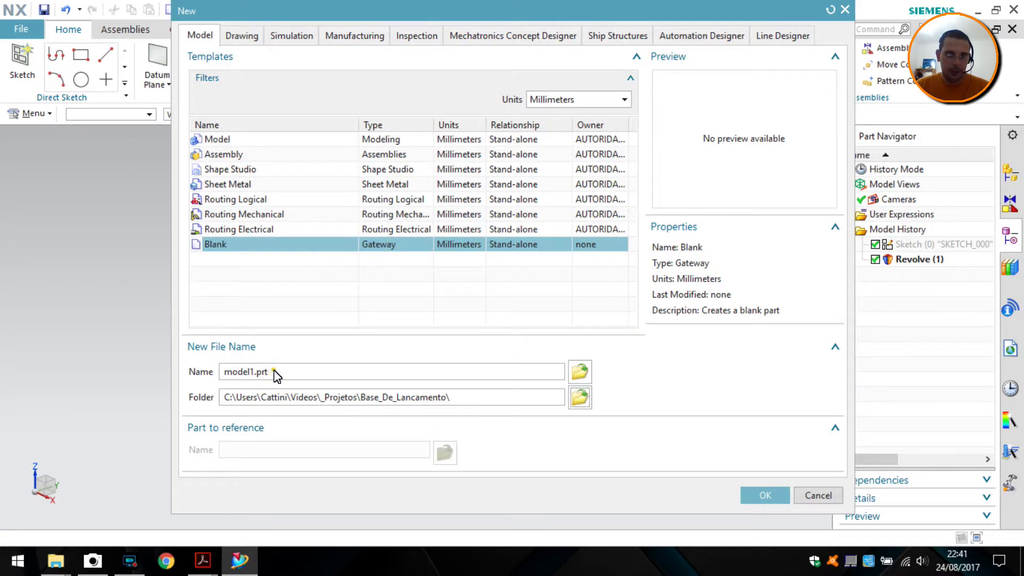
{"action": "left_click_drag", "start_coordinate": [314, 371], "coordinate": [24, 348]}
{"action": "type", "text": "Porca"}
{"action": "left_click", "coordinate": [763, 496]}
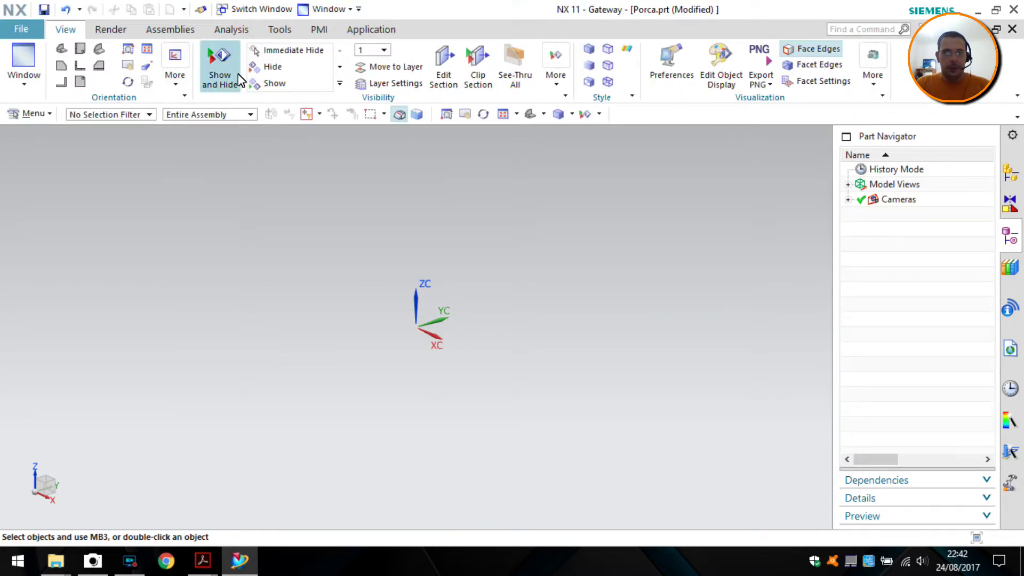
Enter the Modeling application and create a sketch on the default XY plane
{"action": "left_click", "coordinate": [368, 30]}
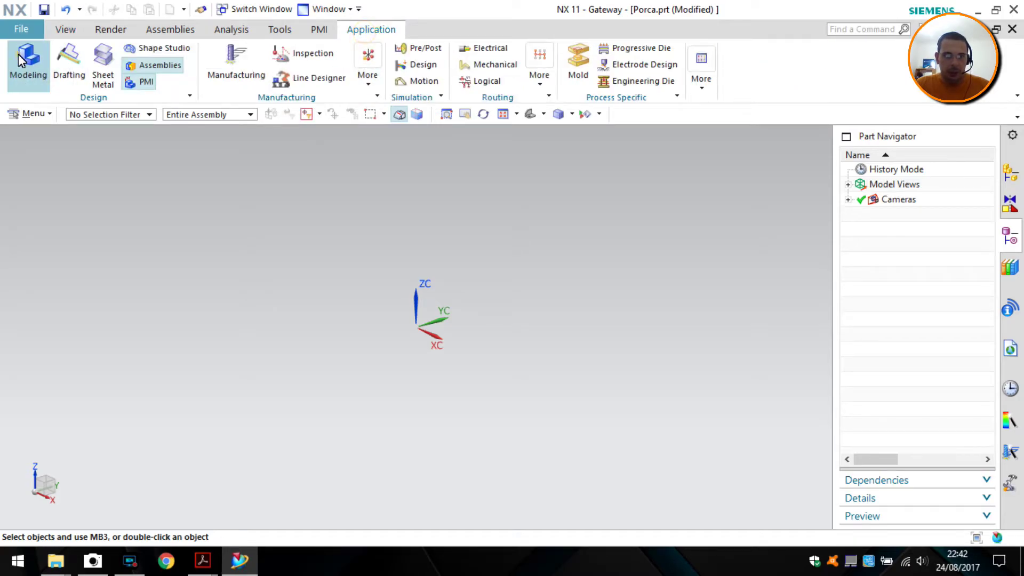
{"action": "left_click", "coordinate": [28, 61]}
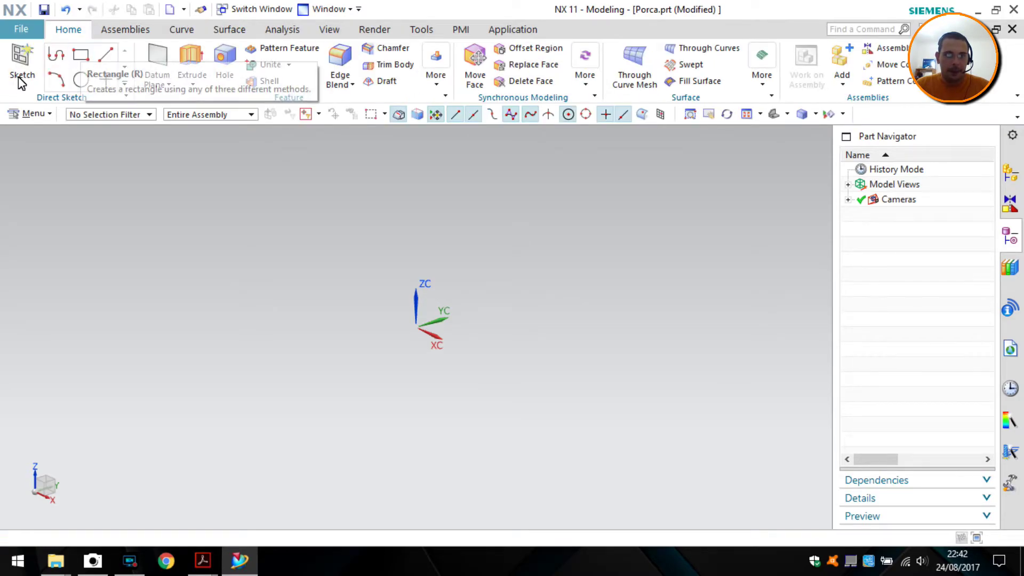
{"action": "left_click", "coordinate": [22, 63]}
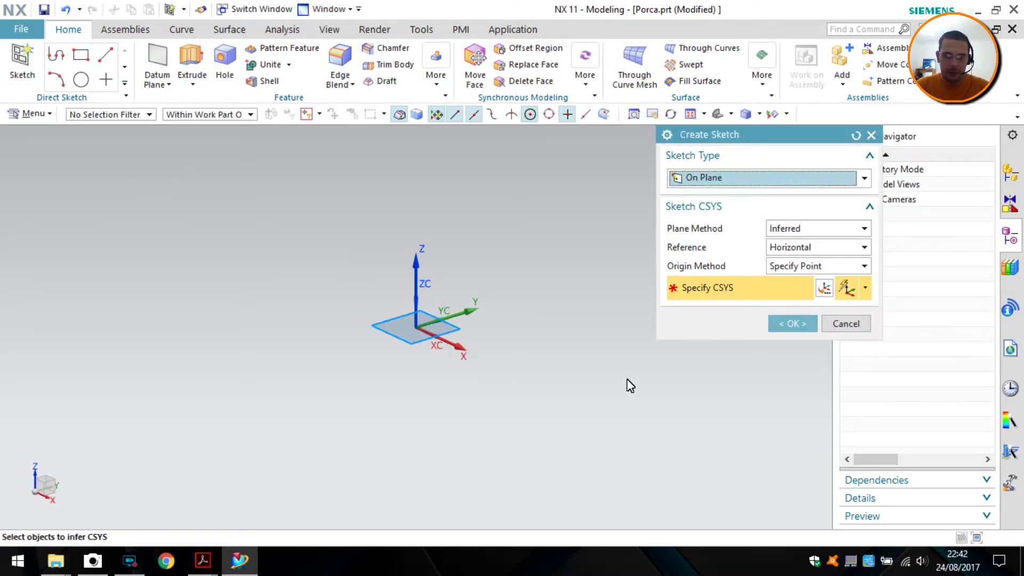
{"action": "left_click", "coordinate": [789, 323]}
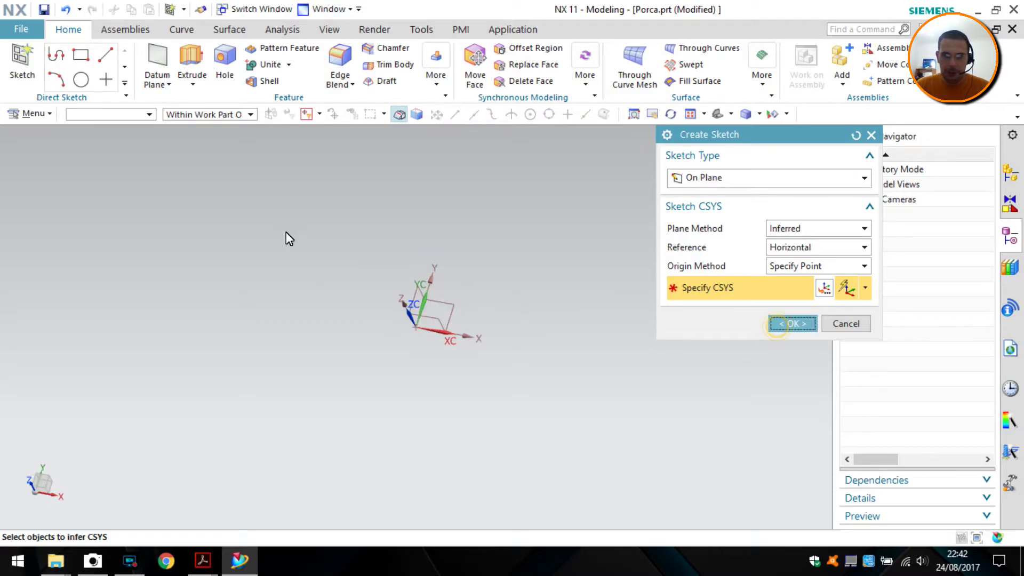
Check part 11's views in the PDF drawing and start the Profile tool in the Porca sketch
{"action": "key", "text": "alt+Tab"}
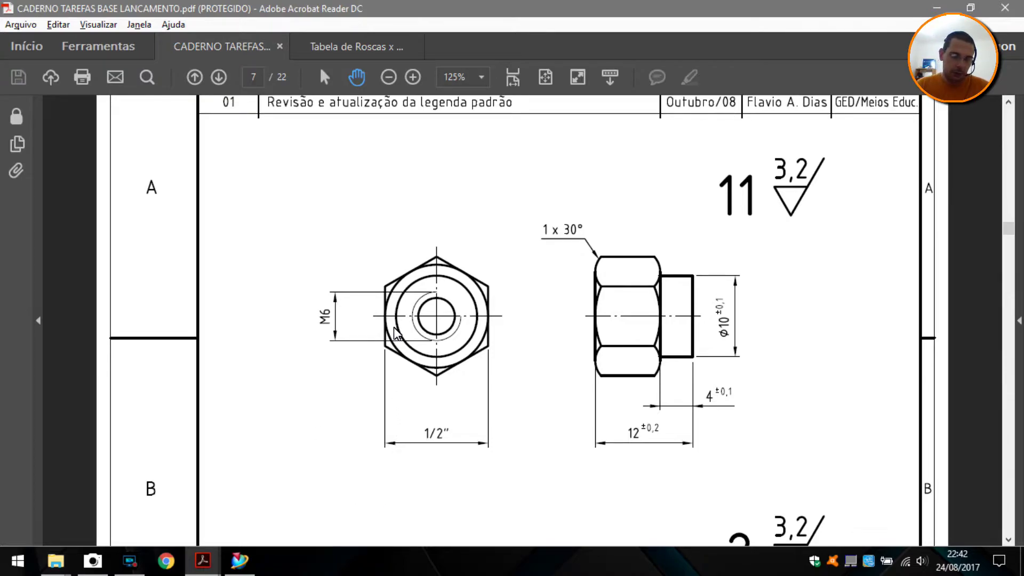
{"action": "key", "text": "alt+Tab"}
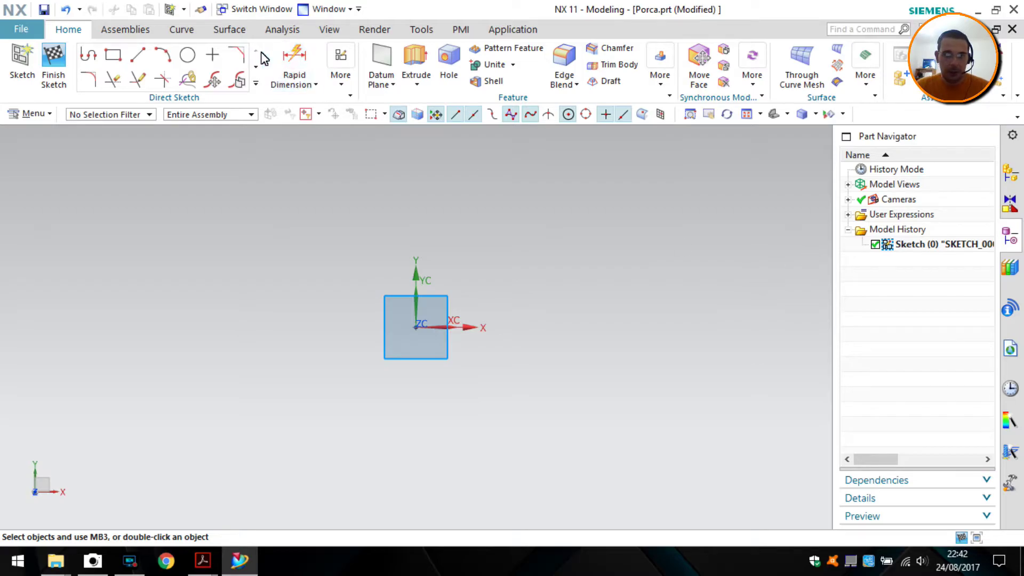
{"action": "left_click", "coordinate": [81, 60]}
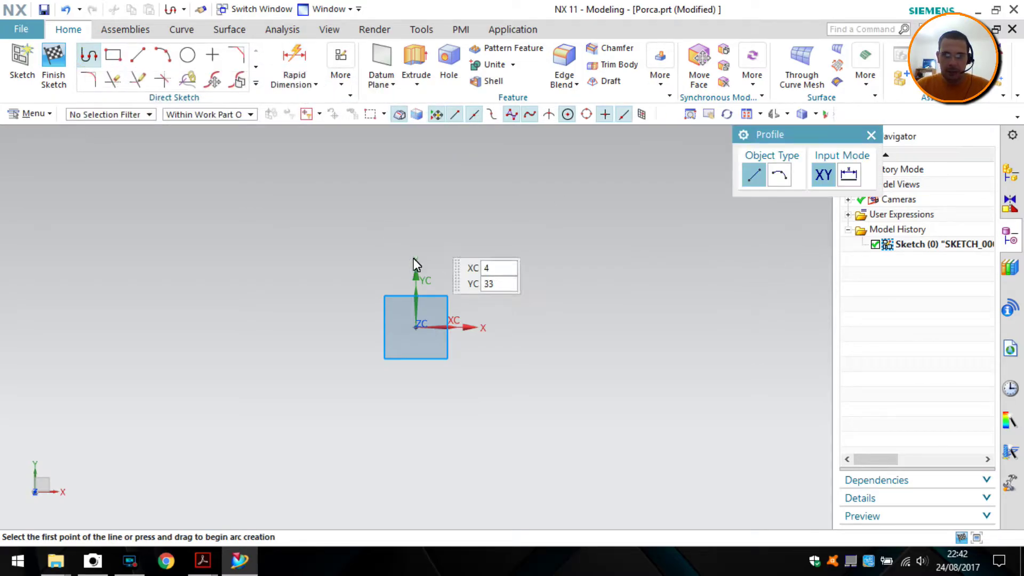
{"action": "left_click", "coordinate": [449, 245]}
{"action": "left_click", "coordinate": [586, 244]}
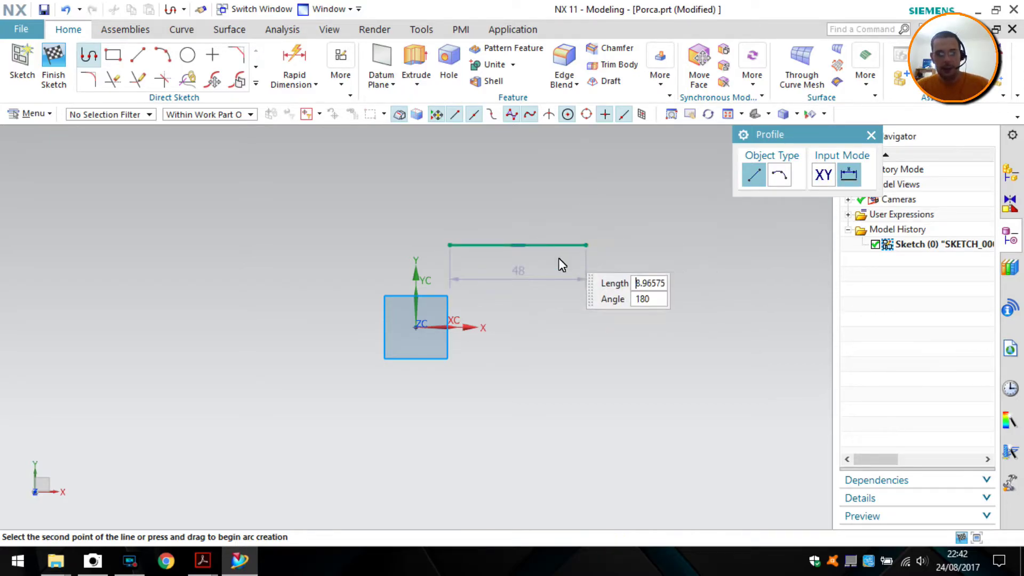
{"action": "key", "text": "Escape"}
{"action": "key", "text": "ctrl+z"}
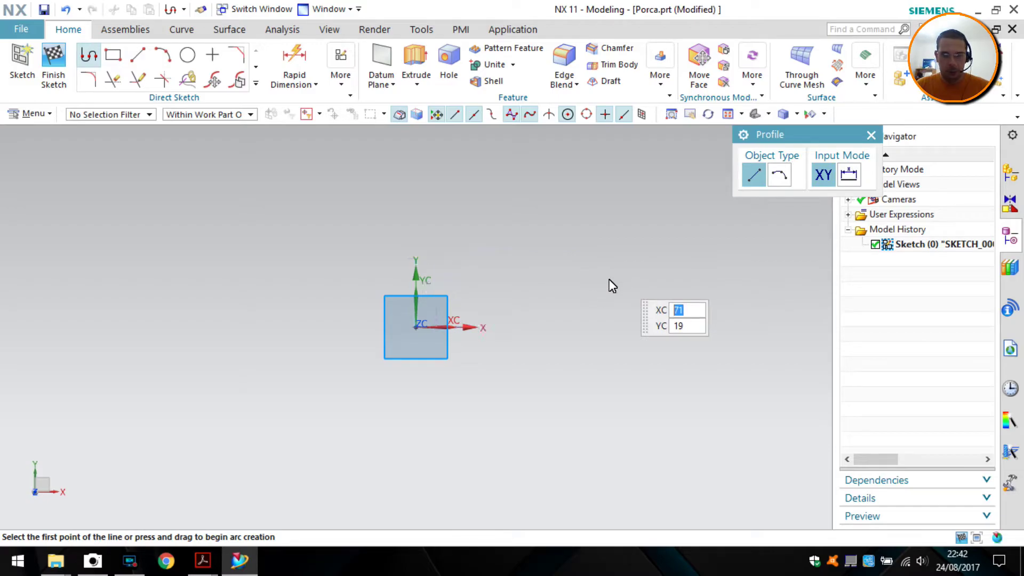
Recheck the part 11 drawing and look up the M6 hole diameter in the Tabela de Roscas x Furos PDF, returning to NX
{"action": "key", "text": "alt+Tab"}
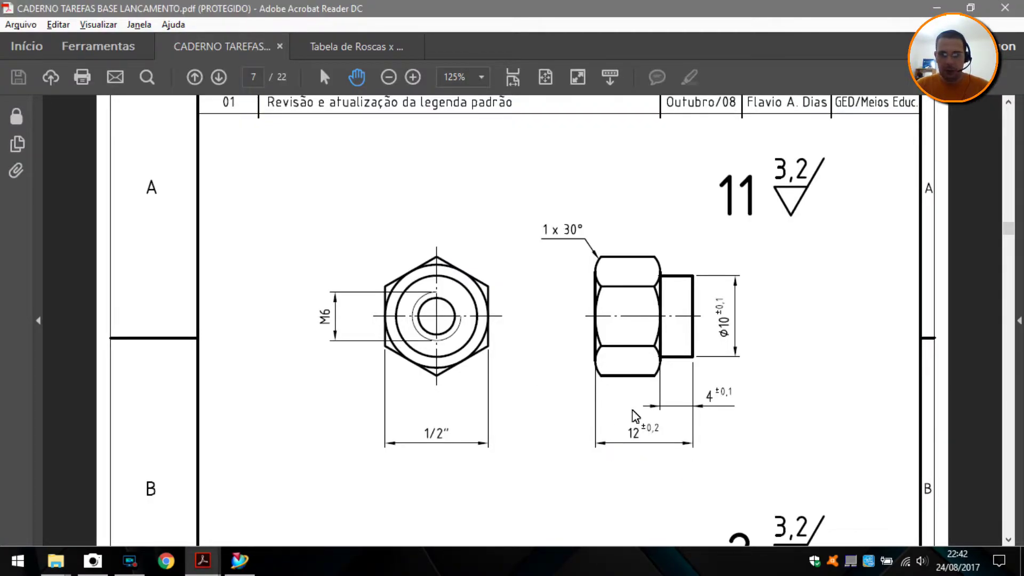
{"action": "key", "text": "alt+Tab"}
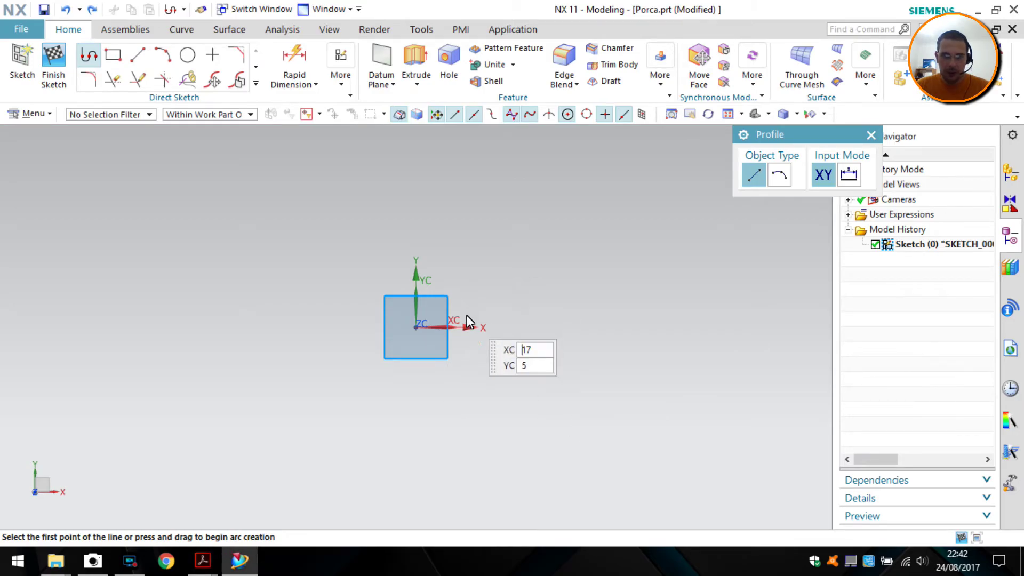
{"action": "key", "text": "alt+Tab"}
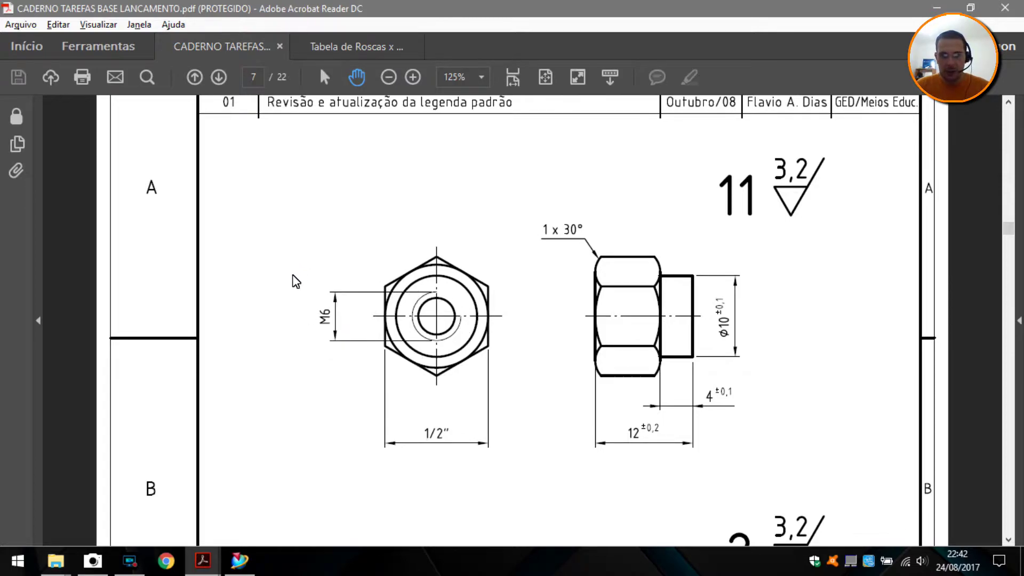
{"action": "left_click", "coordinate": [203, 560]}
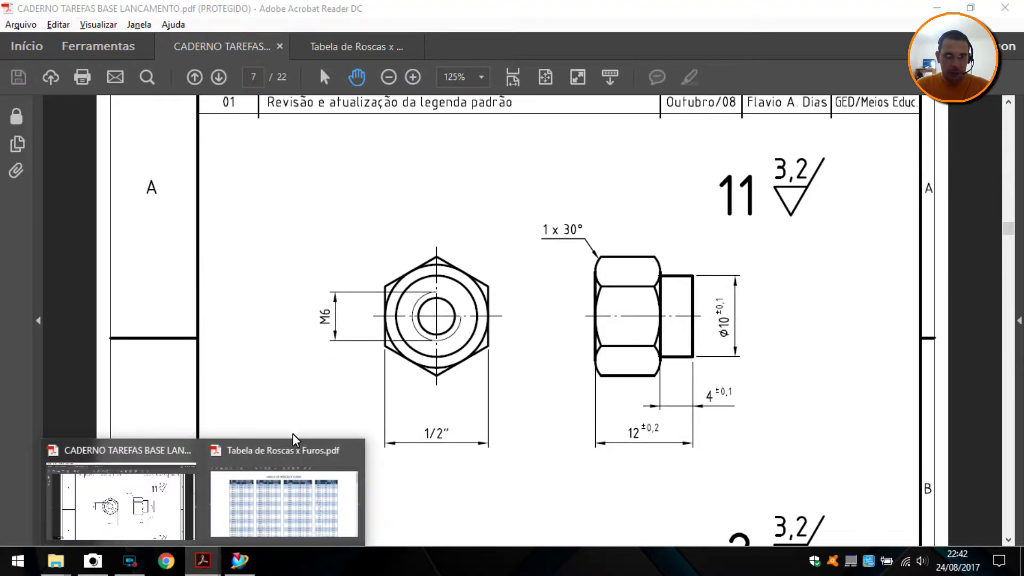
{"action": "left_click", "coordinate": [333, 159]}
{"action": "left_click", "coordinate": [349, 48]}
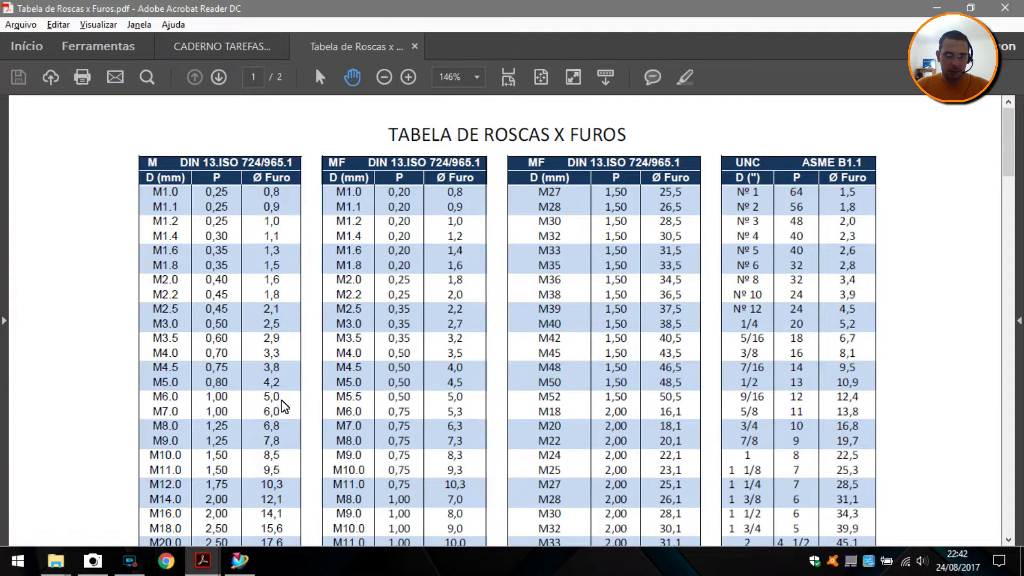
{"action": "key", "text": "alt+Tab"}
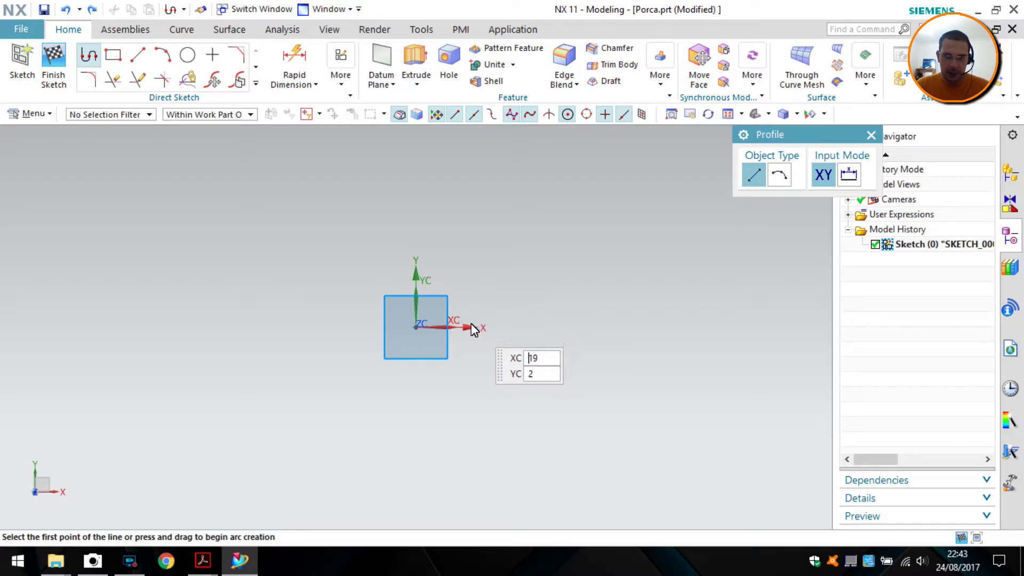
Sketch a 12 mm horizontal profile line above the X axis, matching the overall length in the part 11 drawing
{"action": "middle_click_drag", "start_coordinate": [476, 323], "coordinate": [456, 328], "text": "shift"}
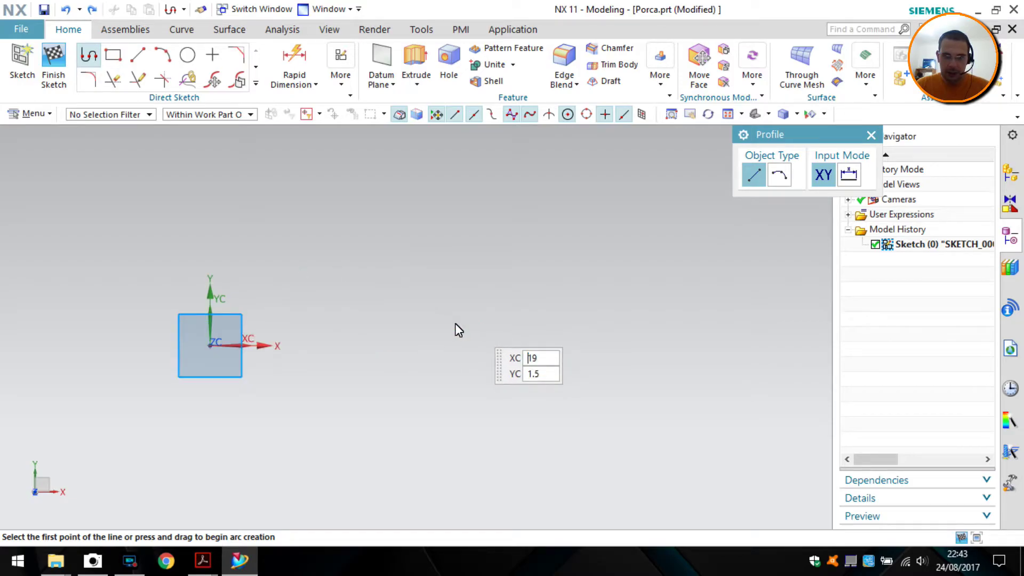
{"action": "left_click", "coordinate": [264, 301]}
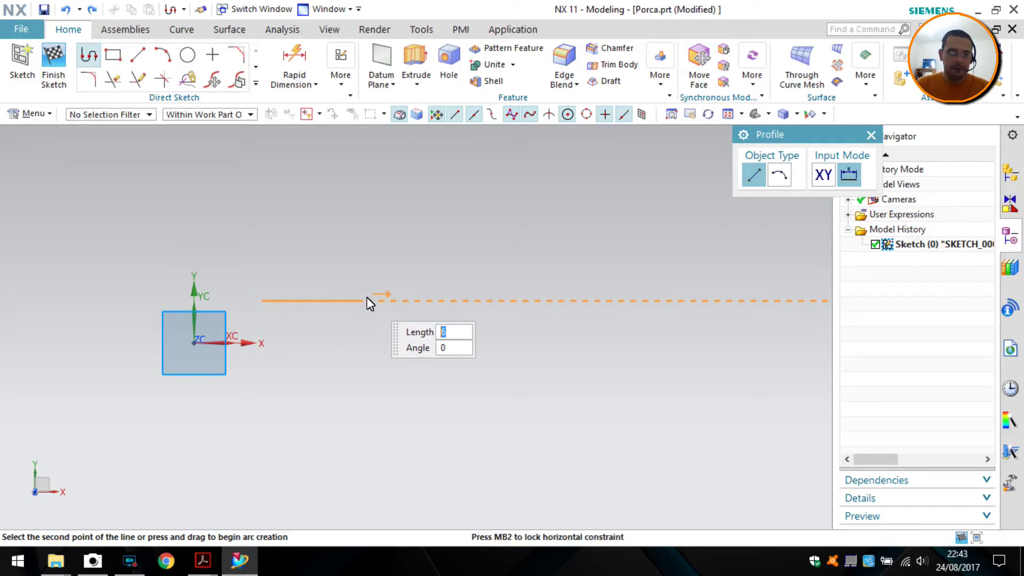
{"action": "key", "text": "alt+Tab"}
{"action": "key", "text": "alt+Tab"}
{"action": "key", "text": "alt+Tab"}
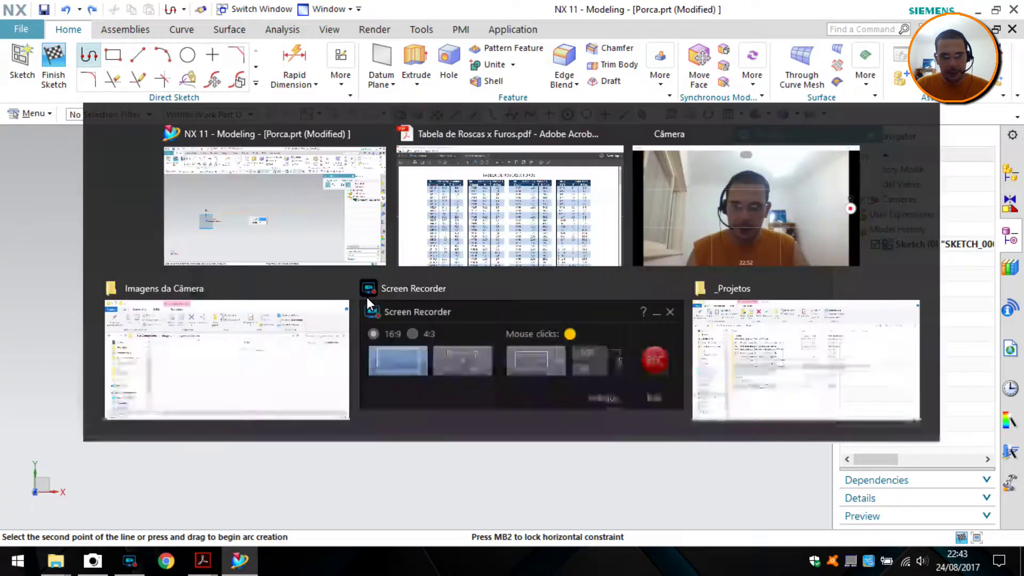
{"action": "key", "text": "alt+Tab"}
{"action": "key", "text": "alt+Tab"}
{"action": "left_click", "coordinate": [236, 44]}
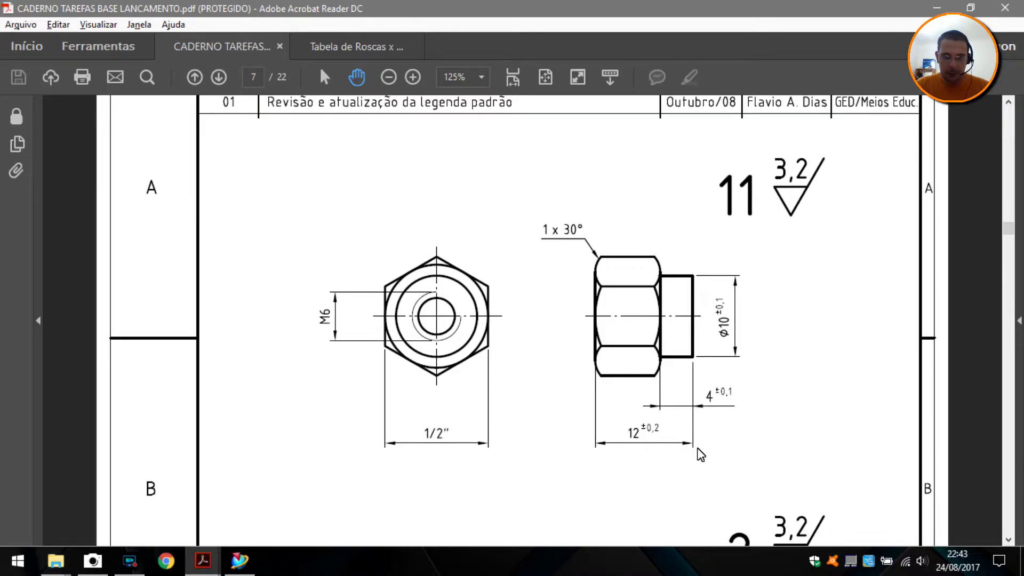
{"action": "key", "text": "alt+Tab"}
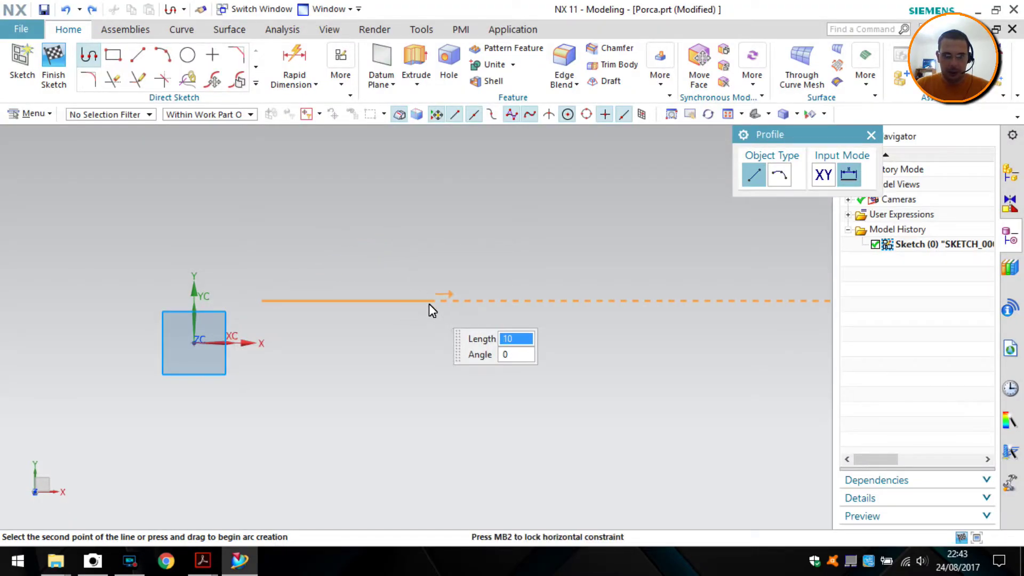
{"action": "key", "text": "alt+Tab"}
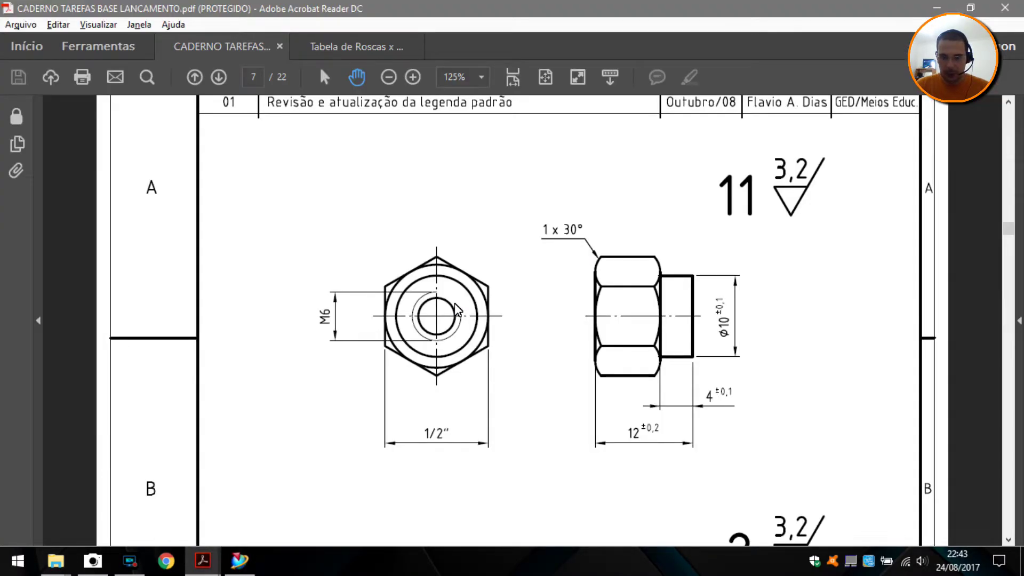
{"action": "key", "text": "alt+Tab"}
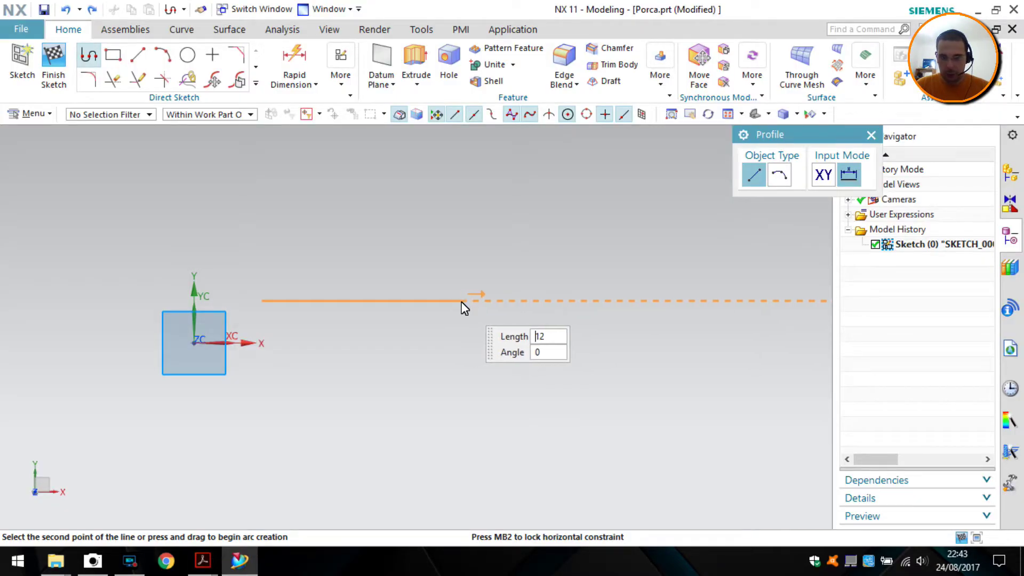
{"action": "left_click", "coordinate": [460, 302]}
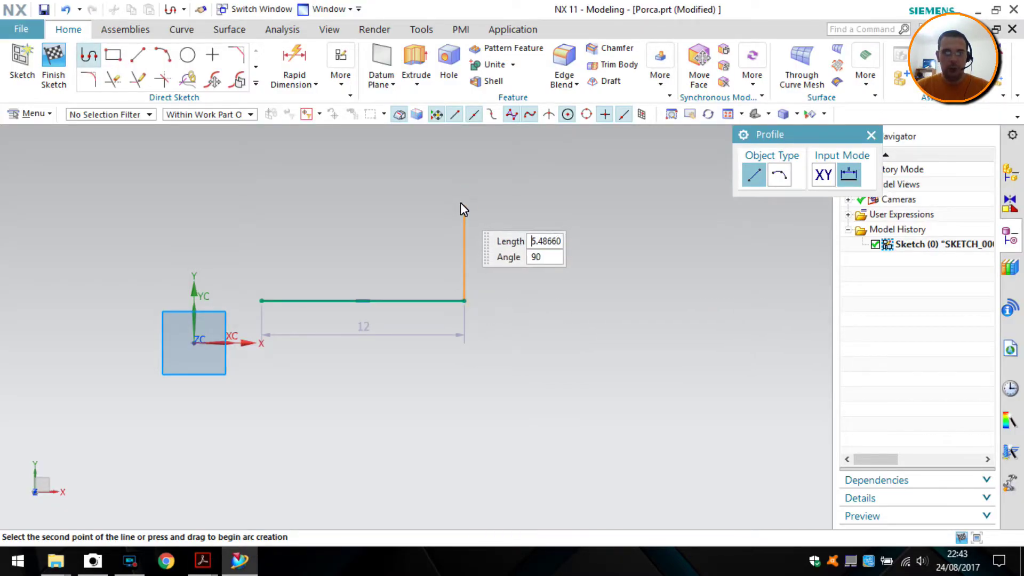
Following the part 11 drawing, continue the profile with a 2.5 mm vertical line up from the 12 mm line's end and a 4 mm horizontal line back
{"action": "key", "text": "alt+Tab"}
{"action": "left_click", "coordinate": [460, 223]}
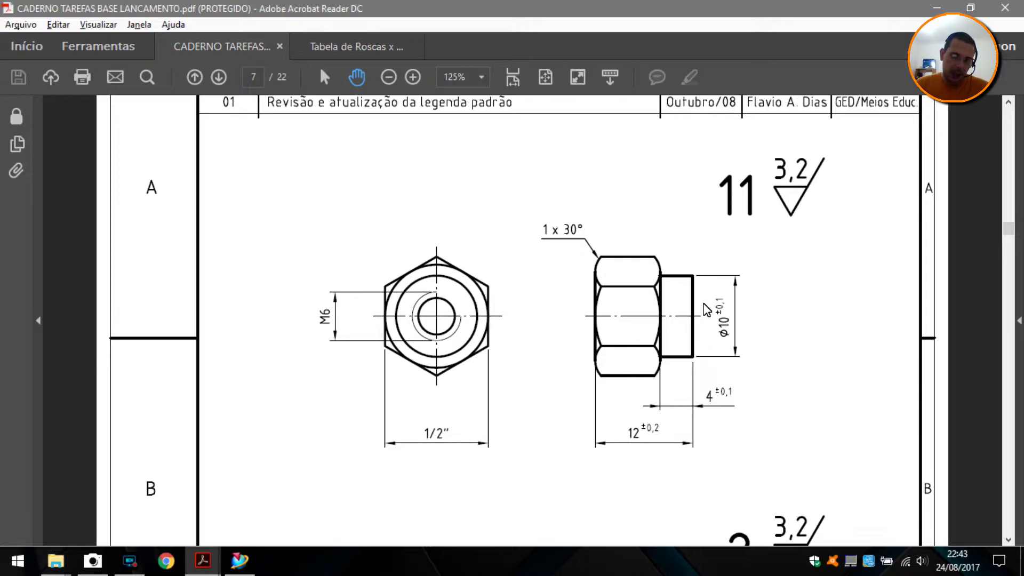
{"action": "key", "text": "alt+Tab"}
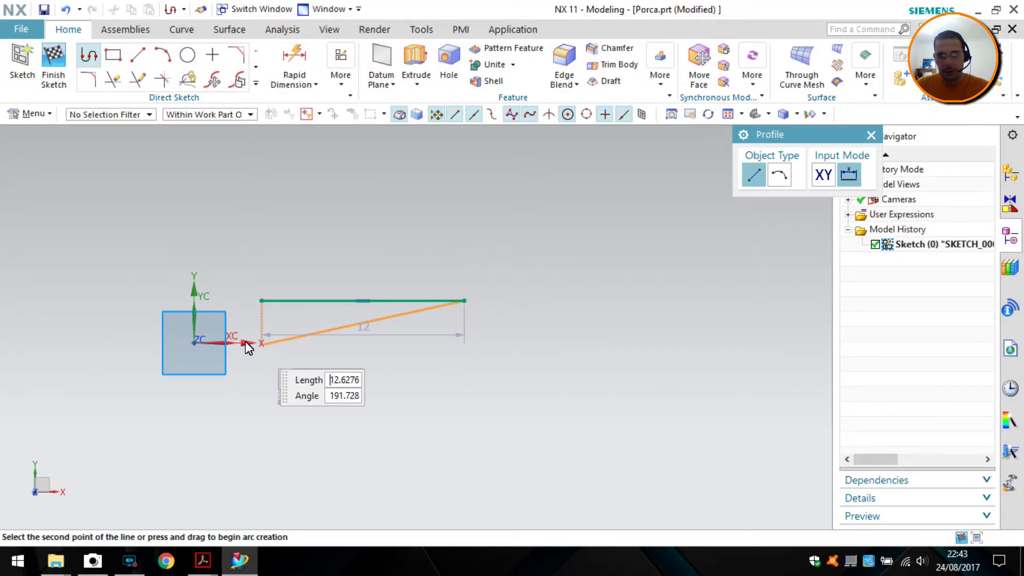
{"action": "left_click", "coordinate": [464, 259]}
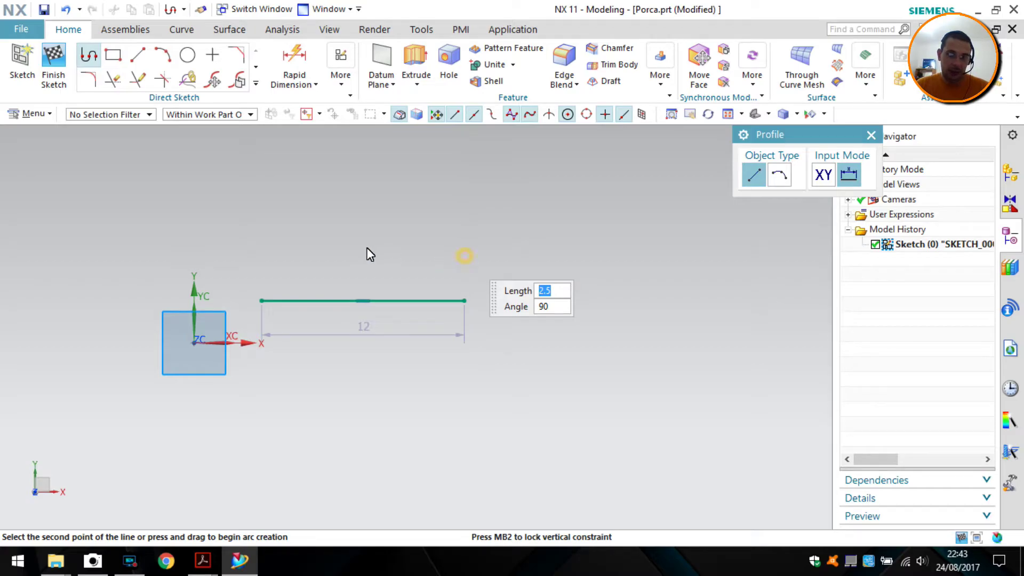
{"action": "type", "text": "5"}
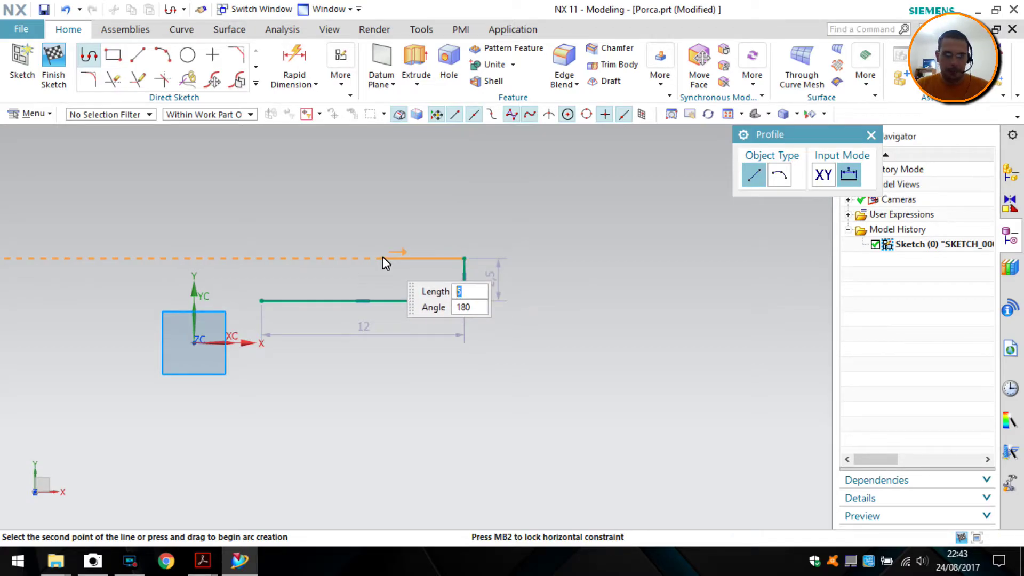
{"action": "key", "text": "alt+Tab"}
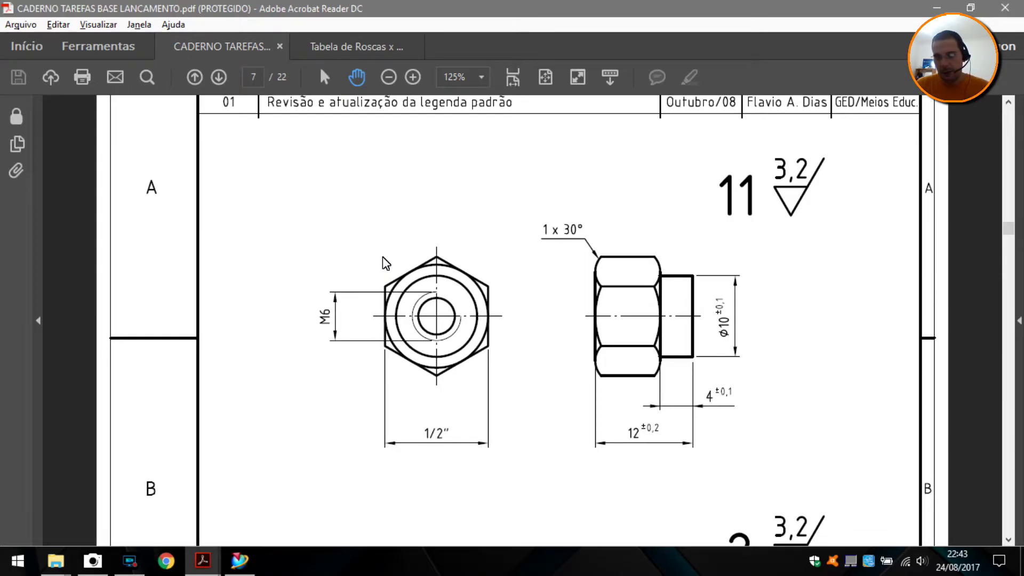
{"action": "key", "text": "alt+Tab"}
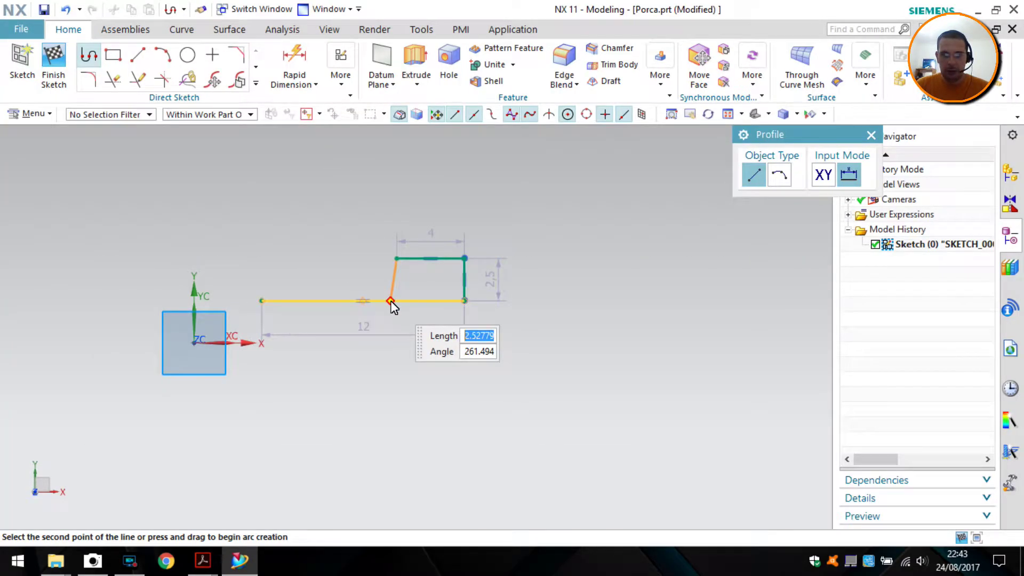
Check the hexagon's views in the part 11 drawing and add a 4.5 mm vertical profile line up from the inner end of the 4 mm line
{"action": "key", "text": "alt+Tab"}
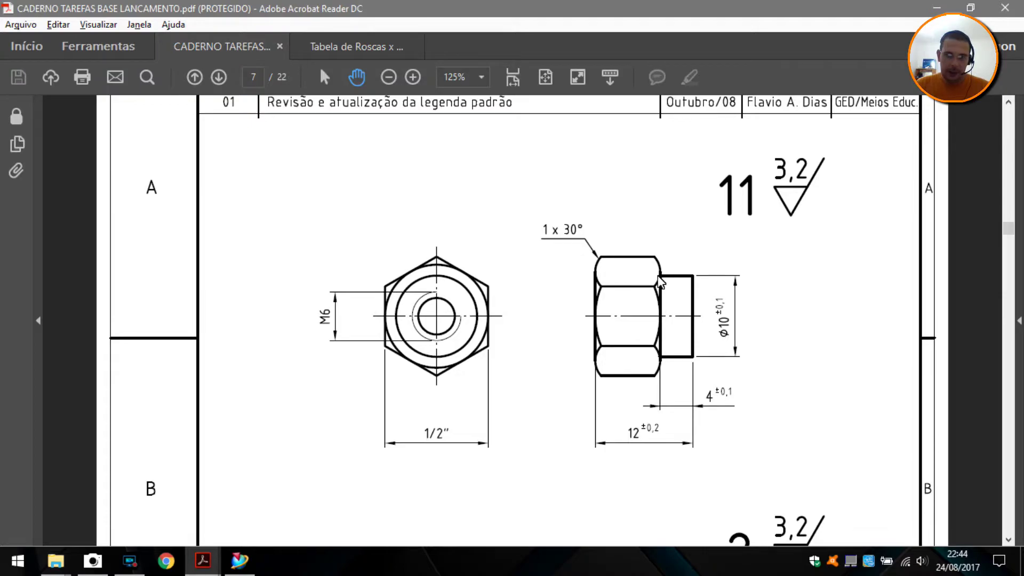
{"action": "key", "text": "alt+Tab"}
{"action": "left_click", "coordinate": [396, 258]}
{"action": "key", "text": "alt+Tab"}
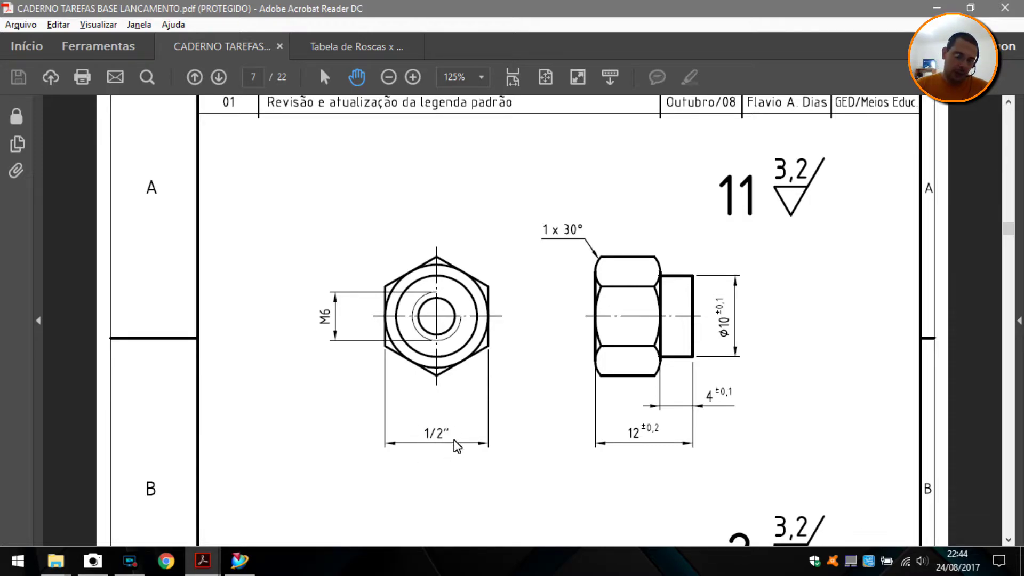
{"action": "key", "text": "alt+Tab"}
{"action": "type", "text": "2.5"}
{"action": "key", "text": "Return"}
{"action": "left_click", "coordinate": [397, 259]}
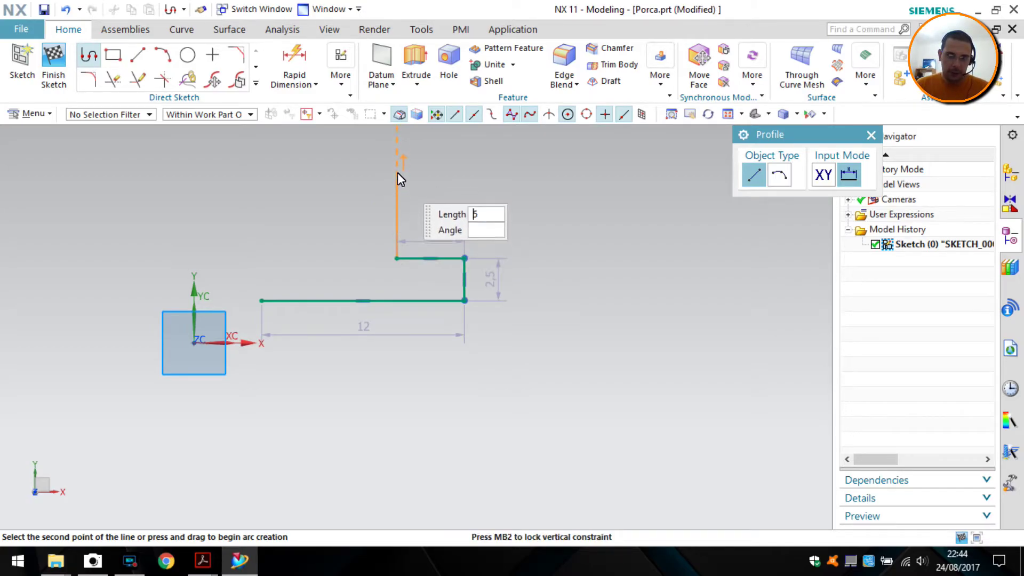
{"action": "type", "text": "4.5"}
{"action": "key", "text": "Return"}
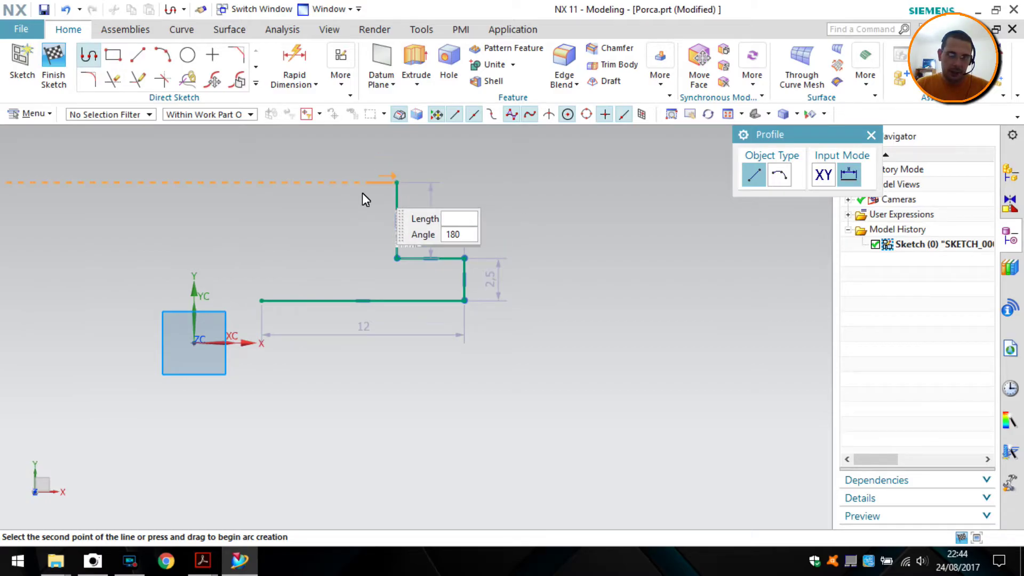
Close the profile with a slanted line about 1.7 mm long, a 5.9 mm horizontal top, a 2.5 mm slanted line and a line to the start point
{"action": "scroll", "coordinate": [363, 202], "scroll_direction": "up", "scroll_amount": 3}
{"action": "type", "text": "1.1"}
{"action": "scroll", "coordinate": [445, 357], "scroll_direction": "down", "scroll_amount": 3}
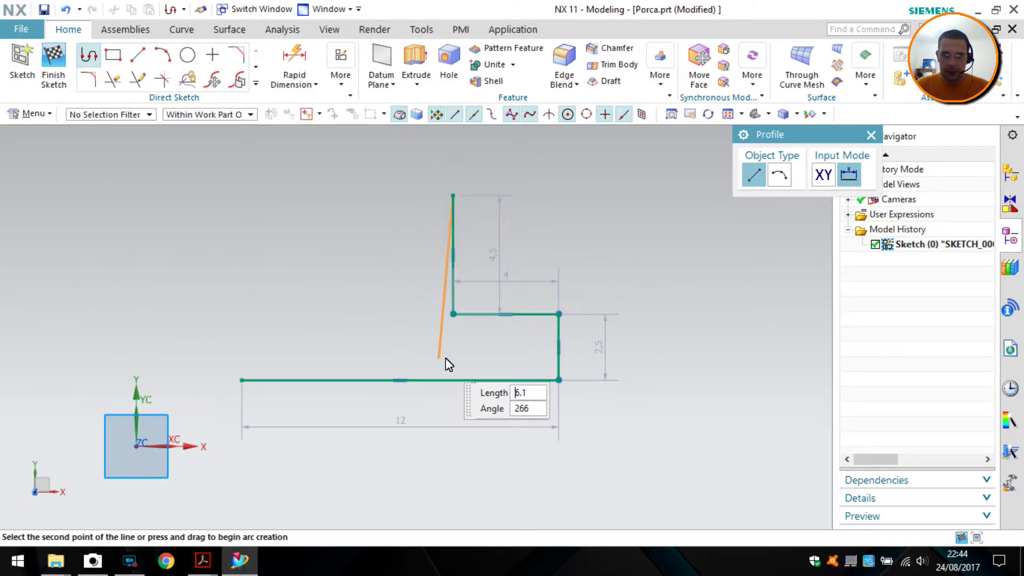
{"action": "key", "text": "alt+Tab"}
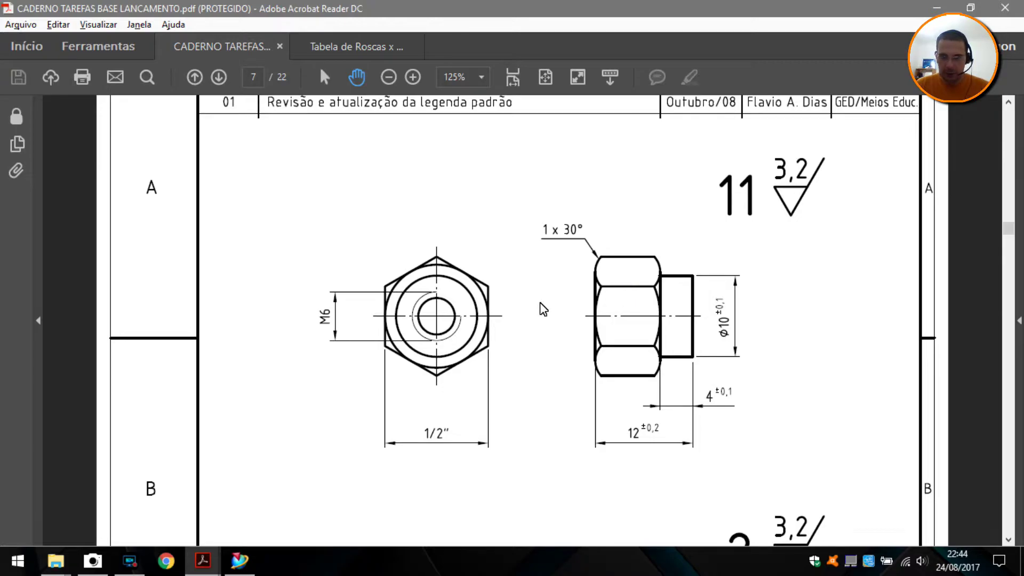
{"action": "key", "text": "alt+Tab"}
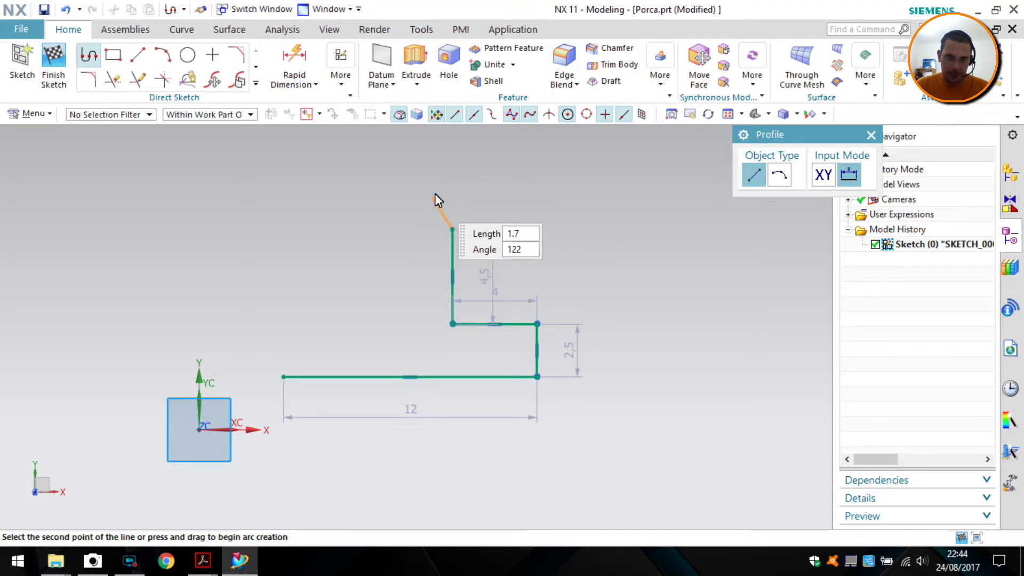
{"action": "left_click", "coordinate": [436, 197]}
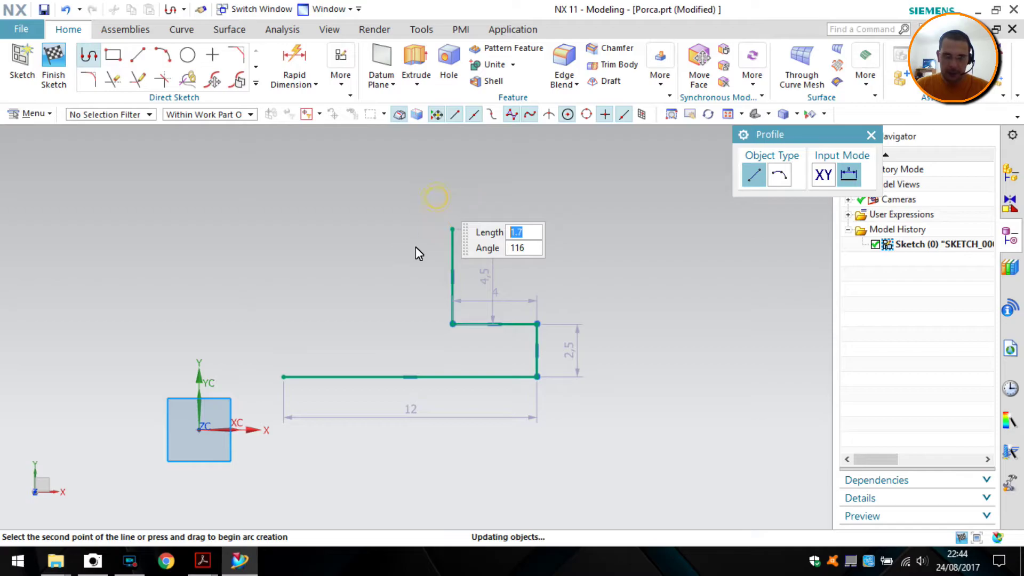
{"action": "left_click", "coordinate": [312, 198]}
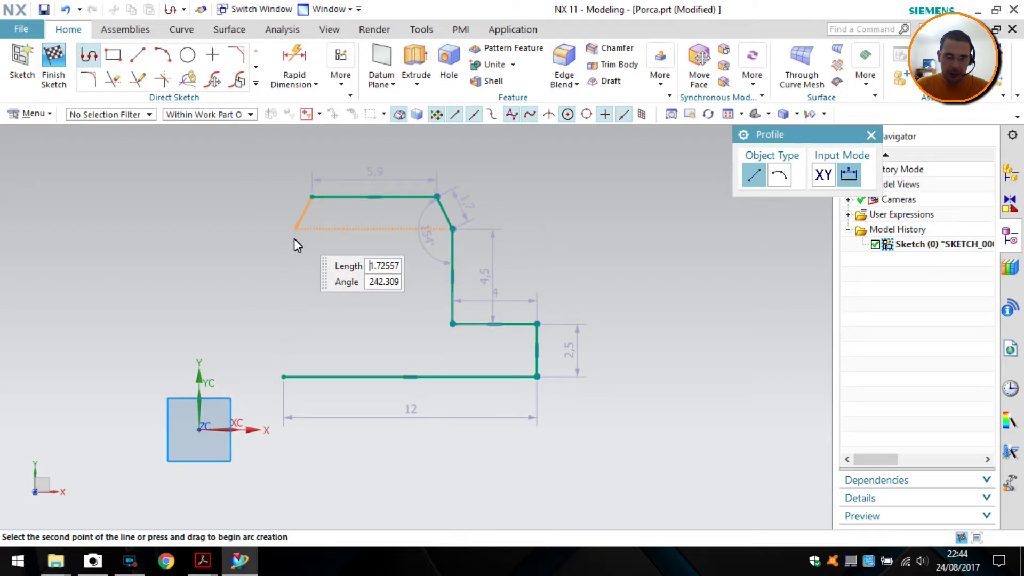
{"action": "left_click", "coordinate": [298, 247]}
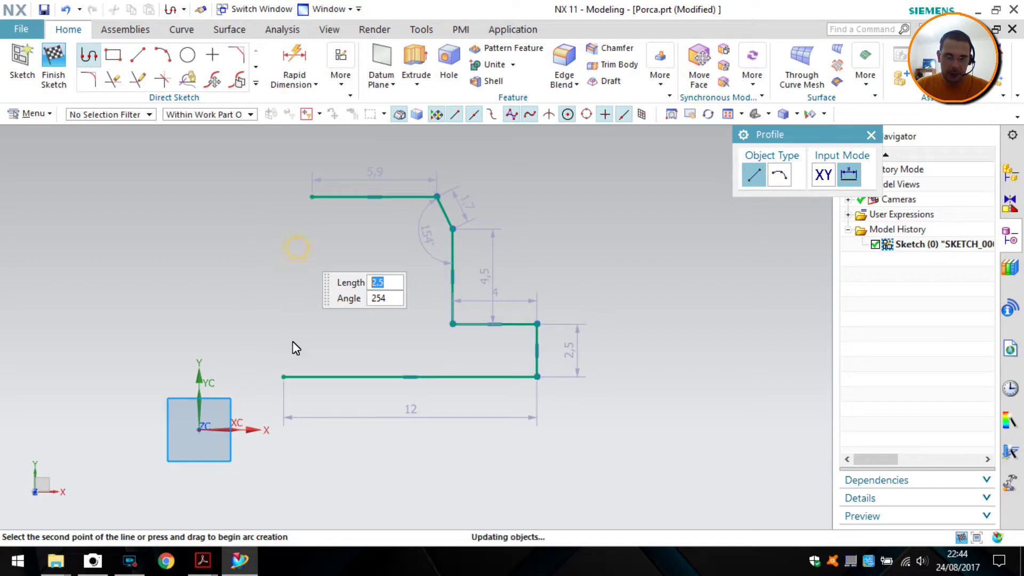
{"action": "left_click", "coordinate": [283, 377]}
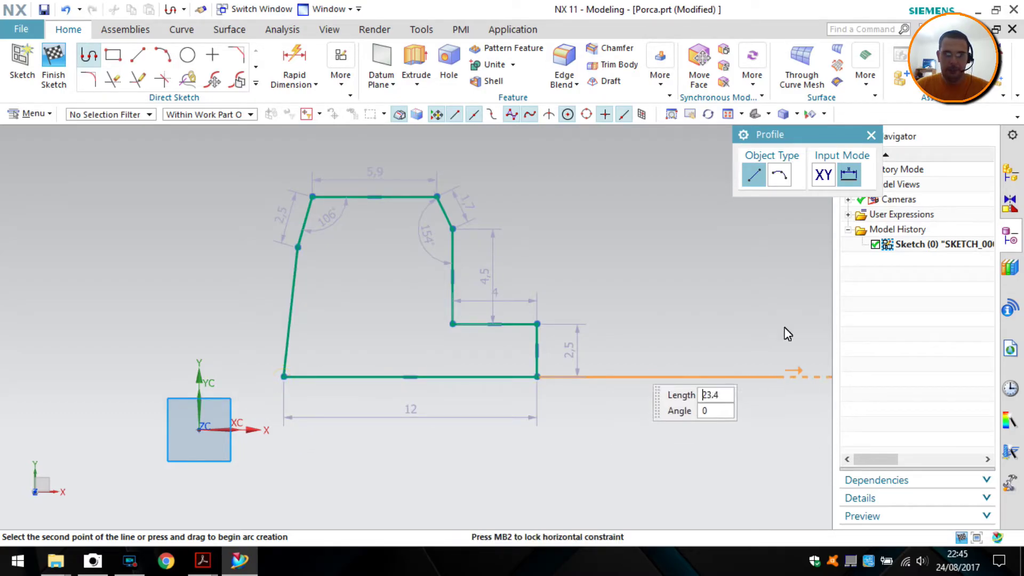
{"action": "left_click", "coordinate": [871, 134]}
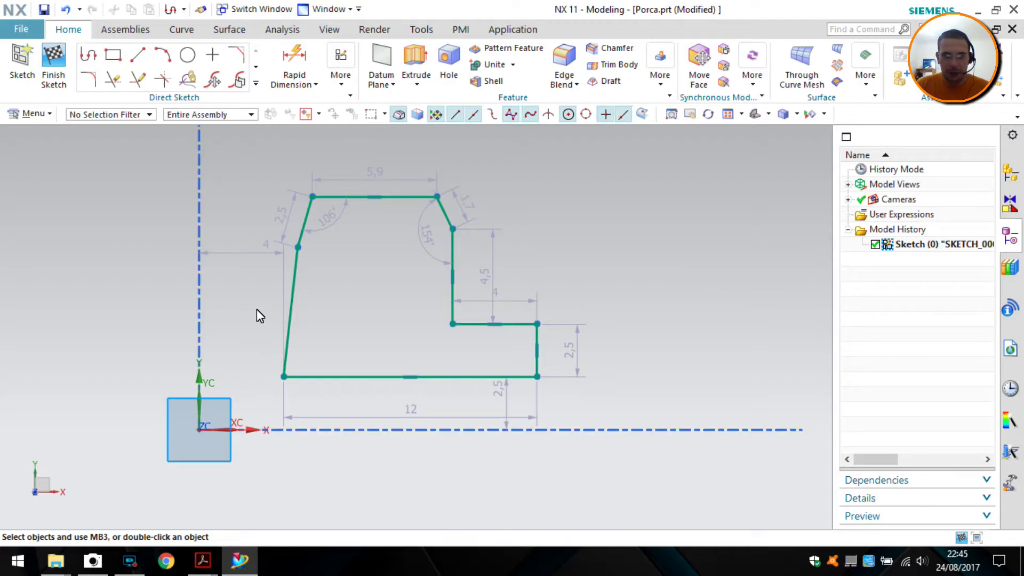
Constrain the profile's closing line to be vertical and recheck the chamfer and hexagon dimensions in the part 11 drawing
{"action": "left_click", "coordinate": [300, 279]}
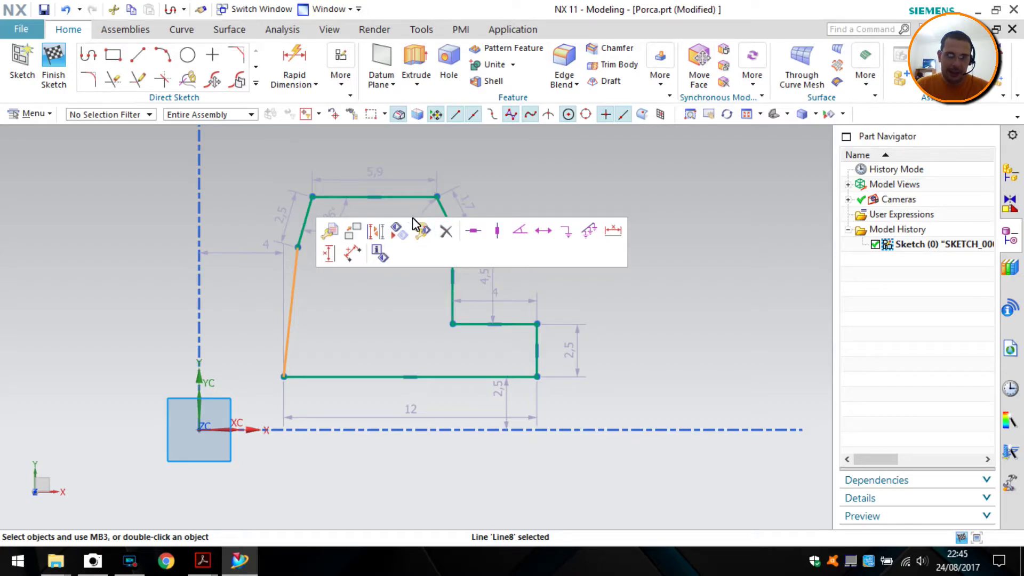
{"action": "key", "text": "v"}
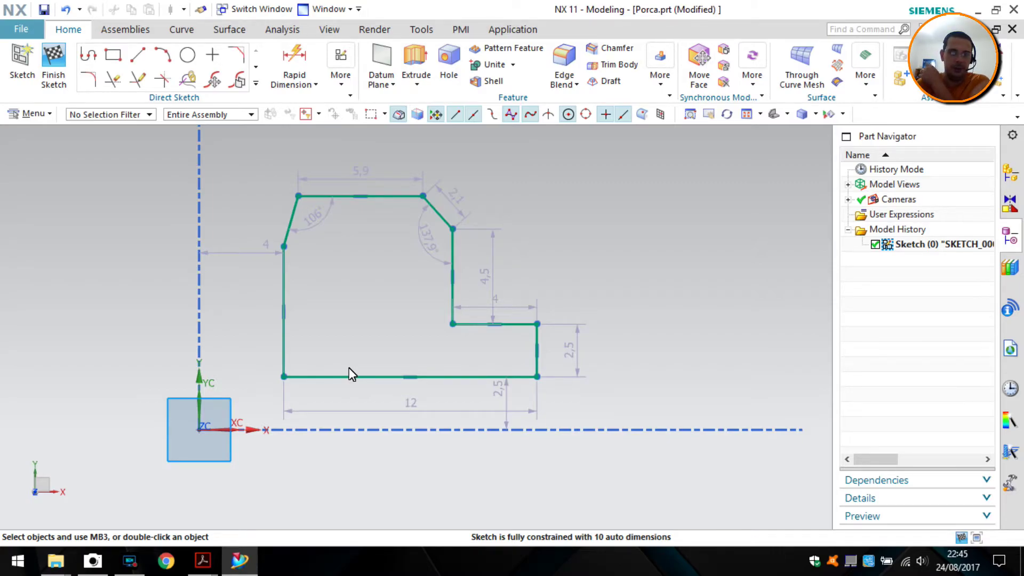
{"action": "key", "text": "alt+Tab"}
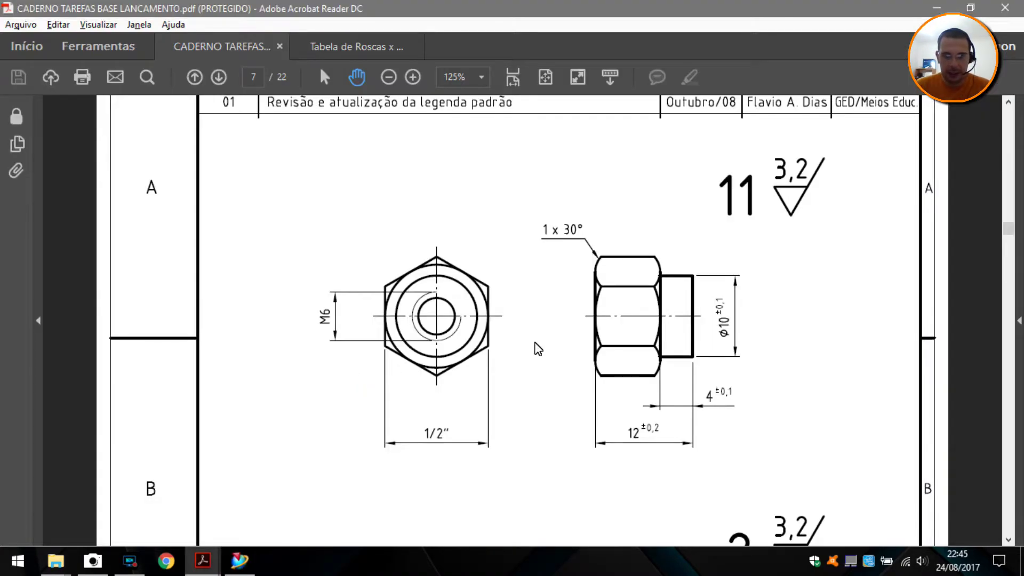
{"action": "key", "text": "alt+Tab"}
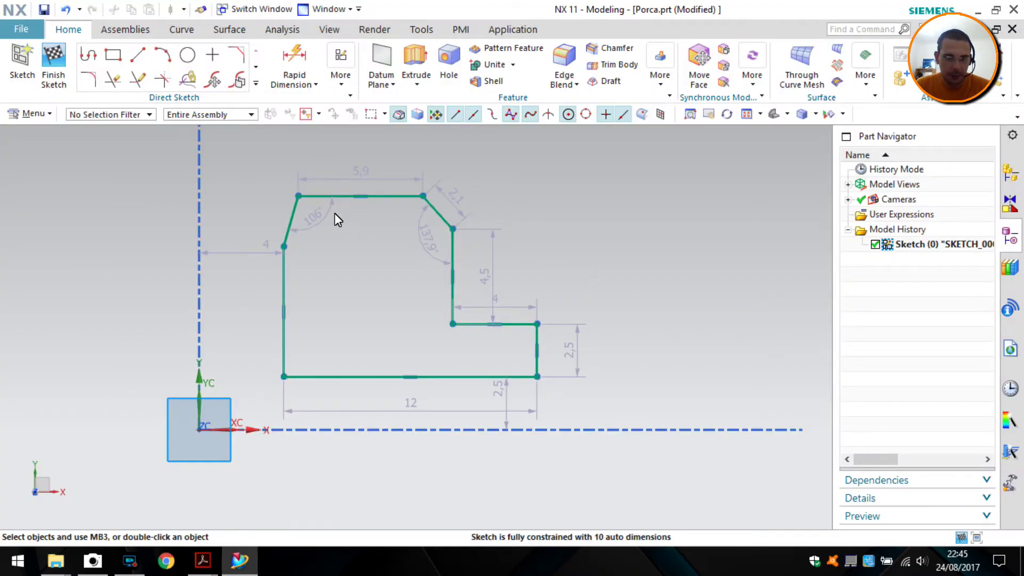
{"action": "key", "text": "alt+Tab"}
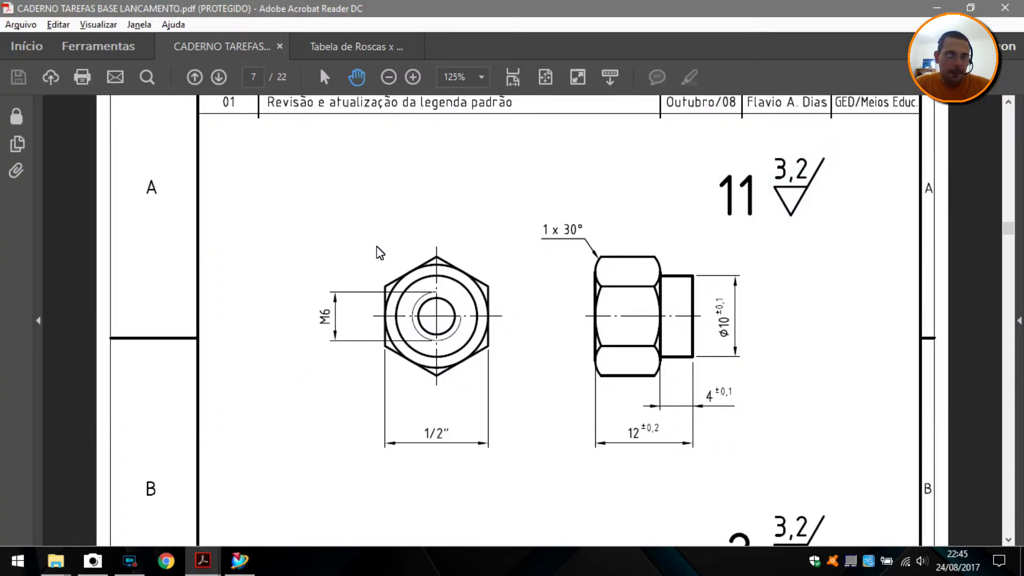
{"action": "key", "text": "alt+Tab"}
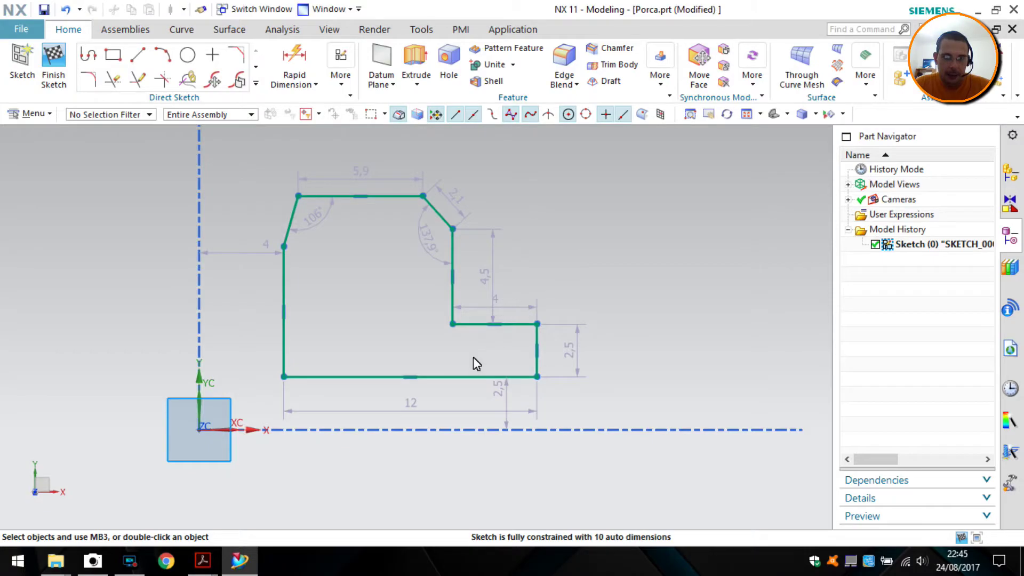
{"action": "key", "text": "alt+Tab"}
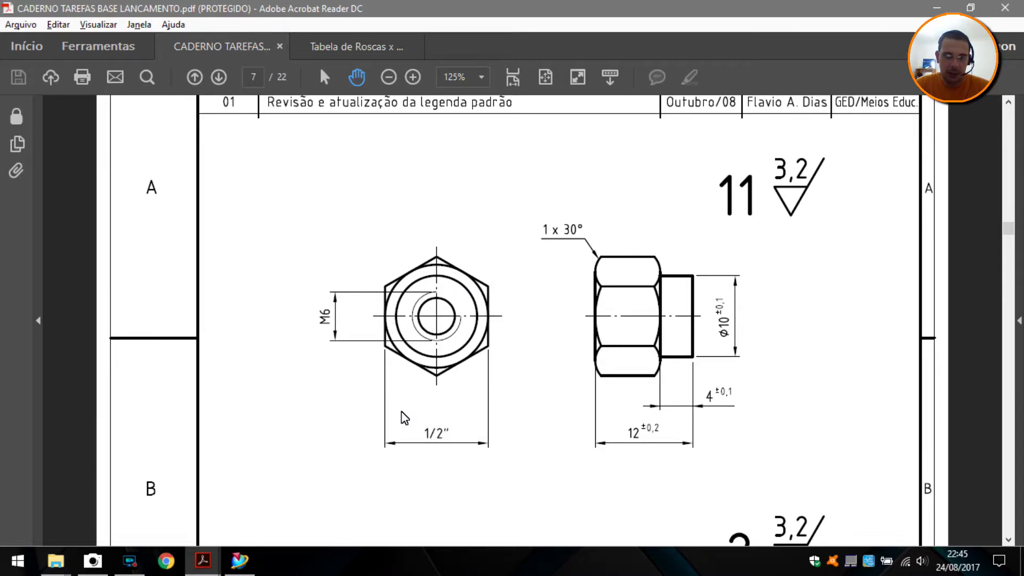
{"action": "key", "text": "alt+Tab"}
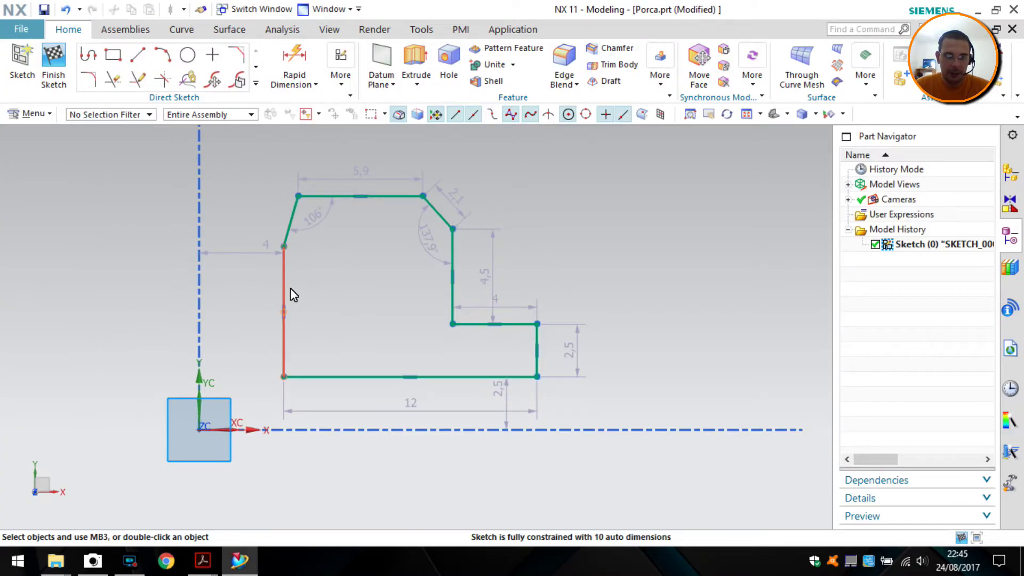
Dimension the height from the horizontal axis to the lower end of the left slanted line as 25.4/4
{"action": "left_click", "coordinate": [295, 58]}
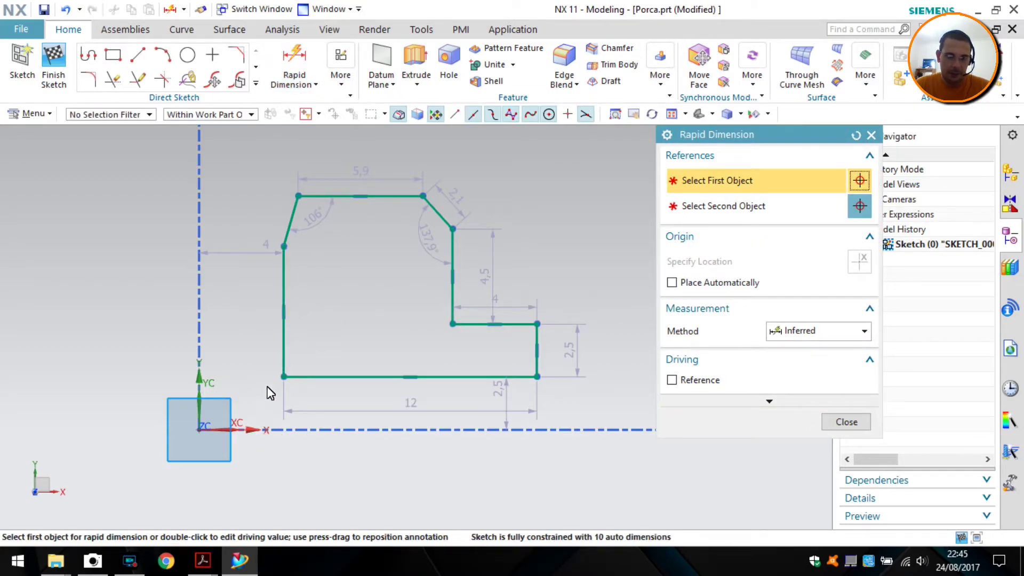
{"action": "left_click", "coordinate": [257, 431]}
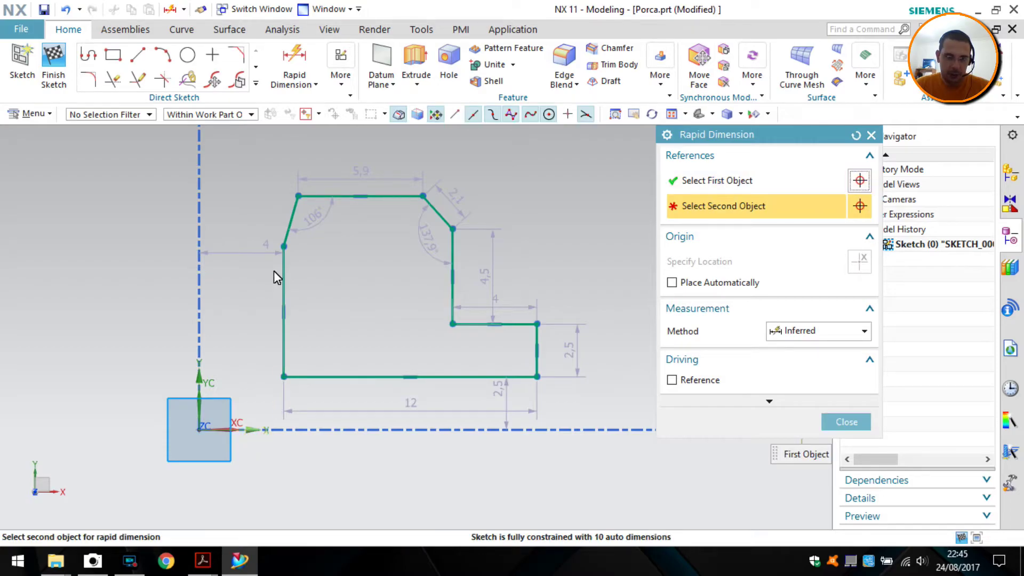
{"action": "left_click", "coordinate": [283, 249]}
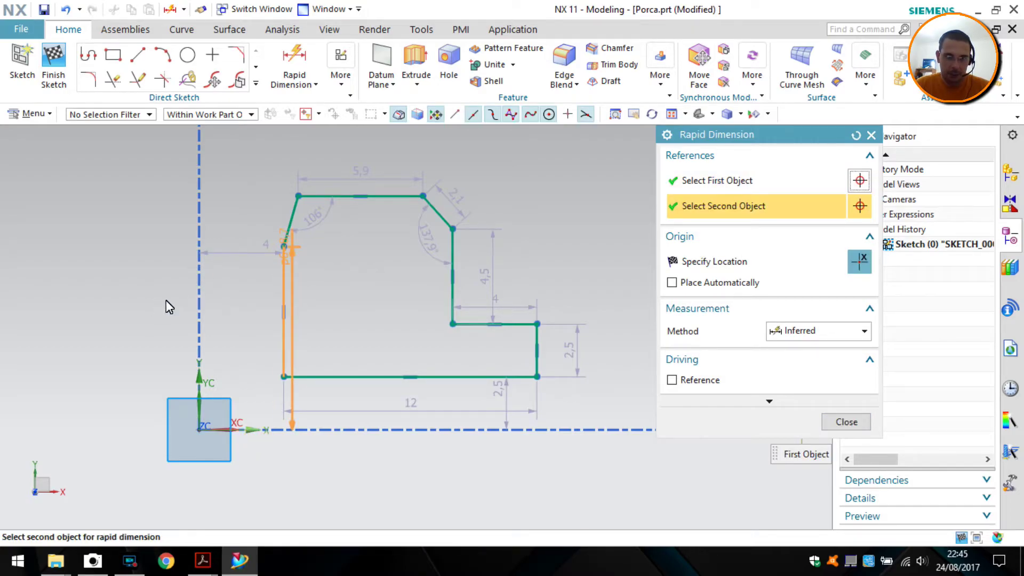
{"action": "left_click", "coordinate": [147, 302]}
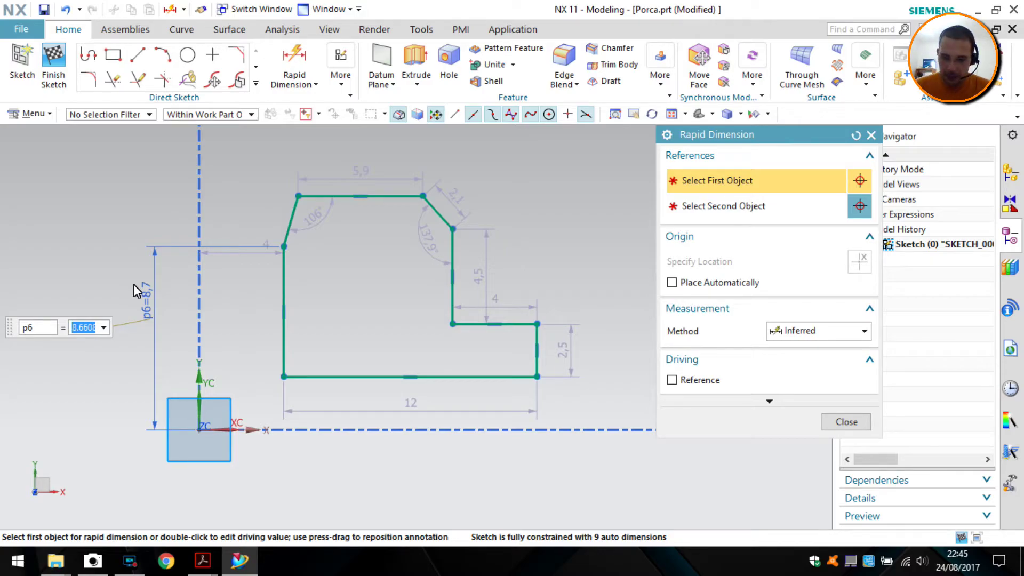
{"action": "type", "text": "25"}
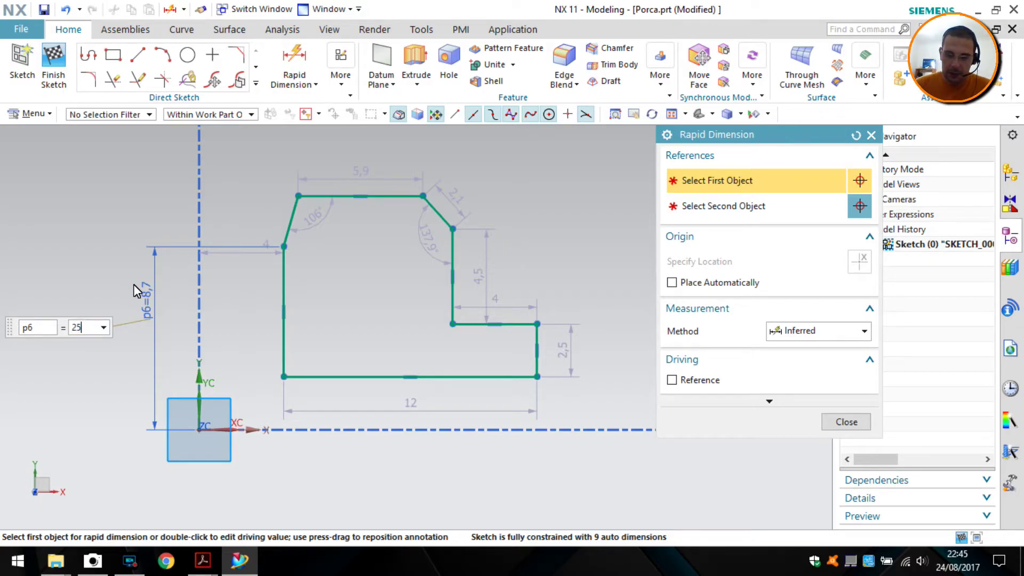
{"action": "type", "text": ",4"}
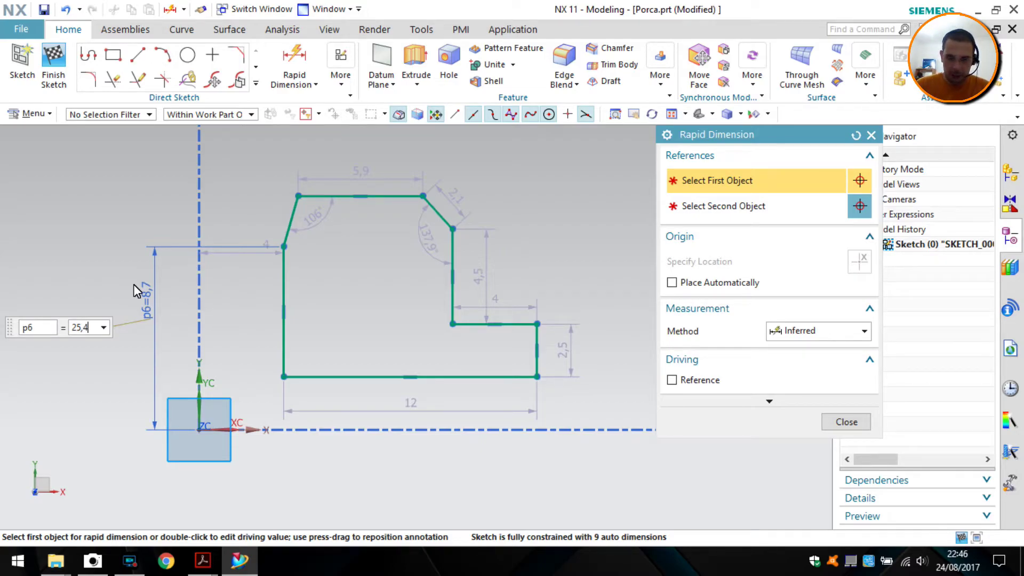
{"action": "type", "text": "/"}
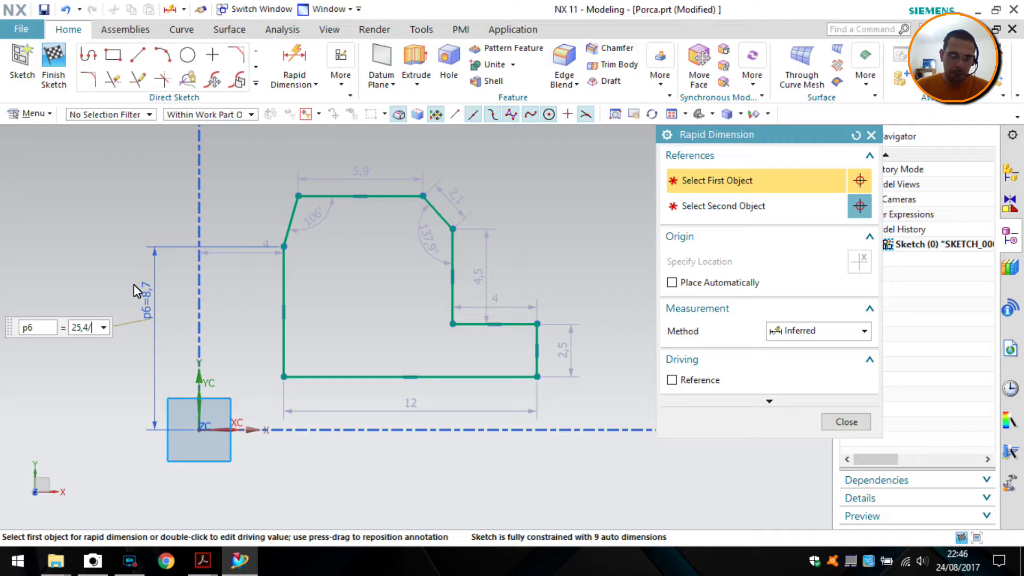
{"action": "type", "text": "4"}
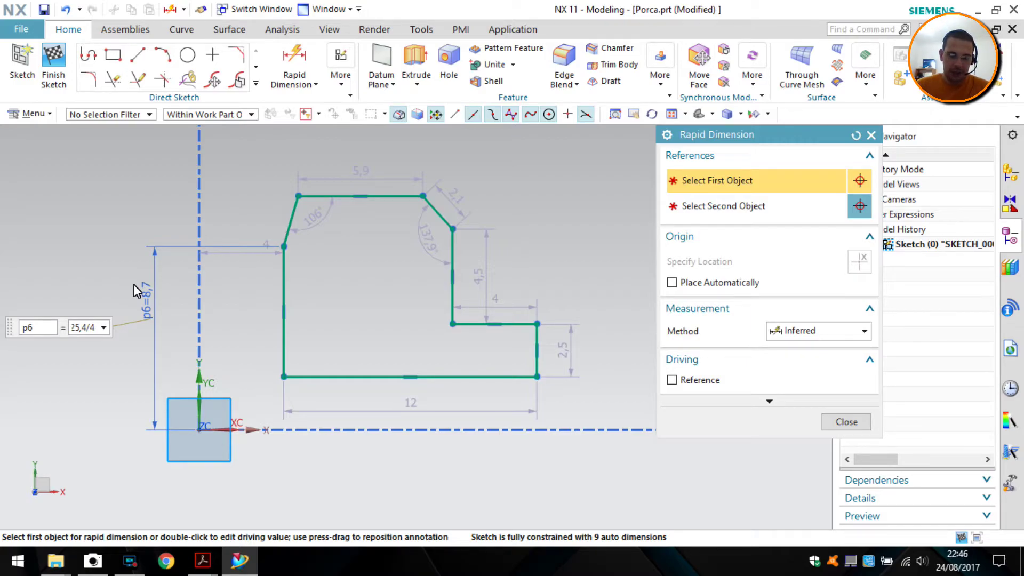
{"action": "key", "text": "Return"}
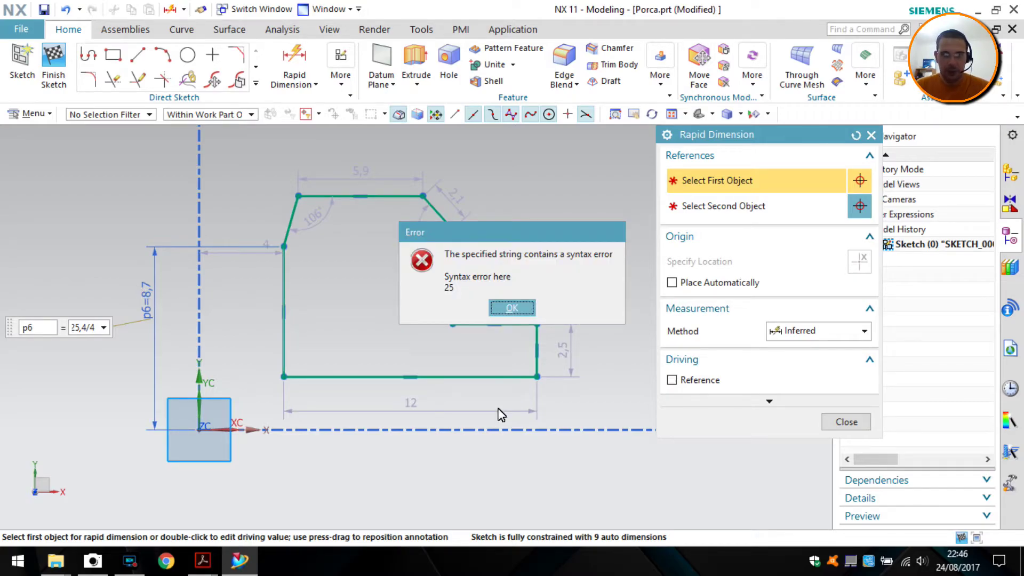
{"action": "left_click", "coordinate": [512, 309]}
{"action": "left_click", "coordinate": [85, 327]}
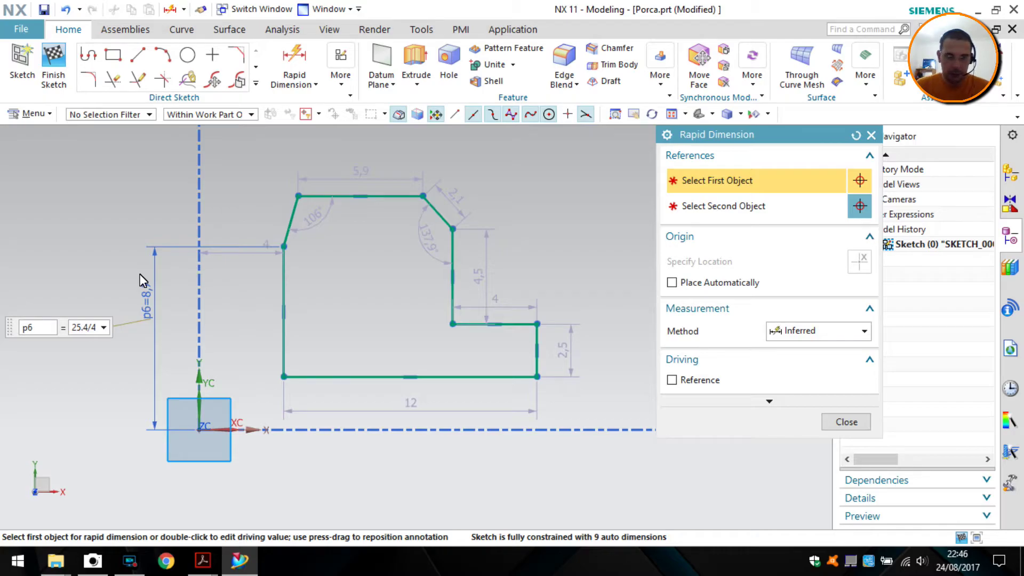
{"action": "key", "text": "Return"}
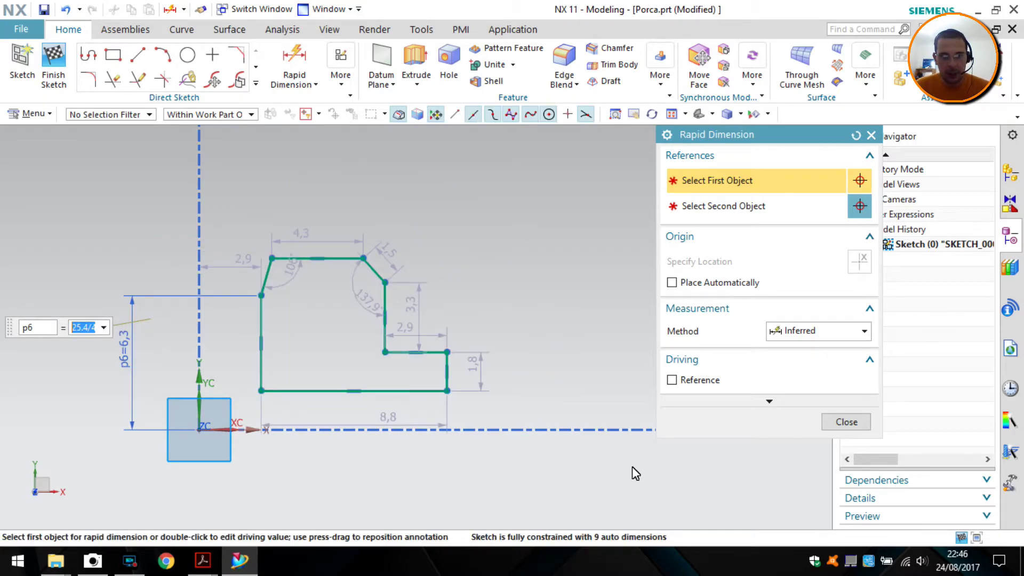
Following the chamfer in the part 11 drawing, dimension the angle between the left vertical and left slanted lines as 30°
{"action": "scroll", "coordinate": [157, 391], "scroll_direction": "up", "scroll_amount": 3}
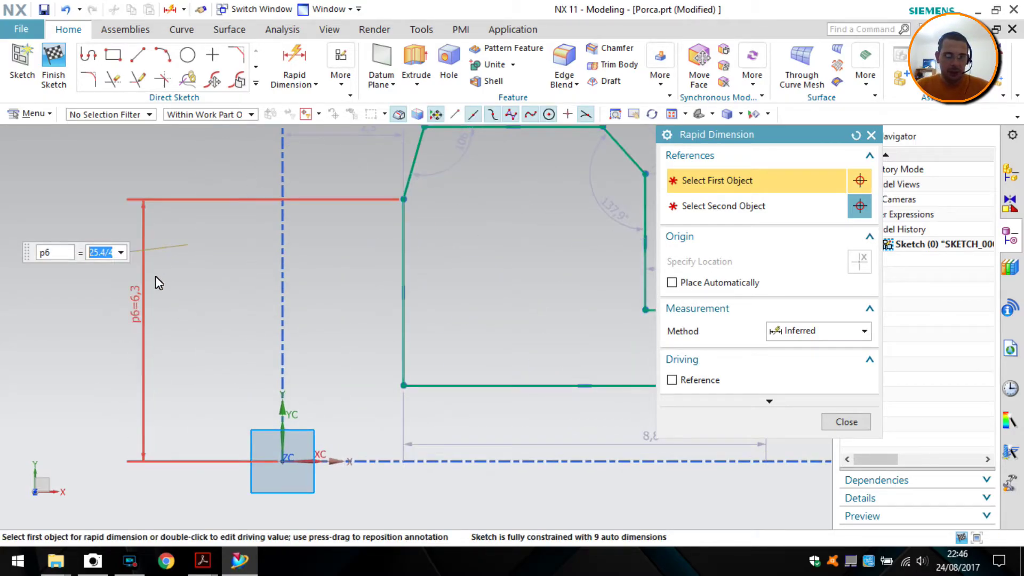
{"action": "scroll", "coordinate": [221, 349], "scroll_direction": "up", "scroll_amount": 1}
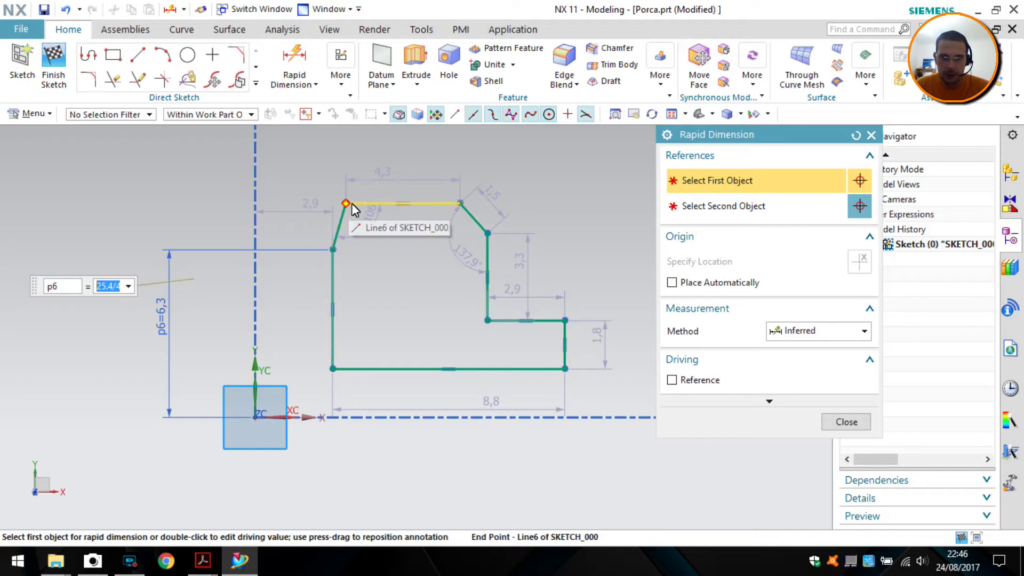
{"action": "key", "text": "alt+Tab"}
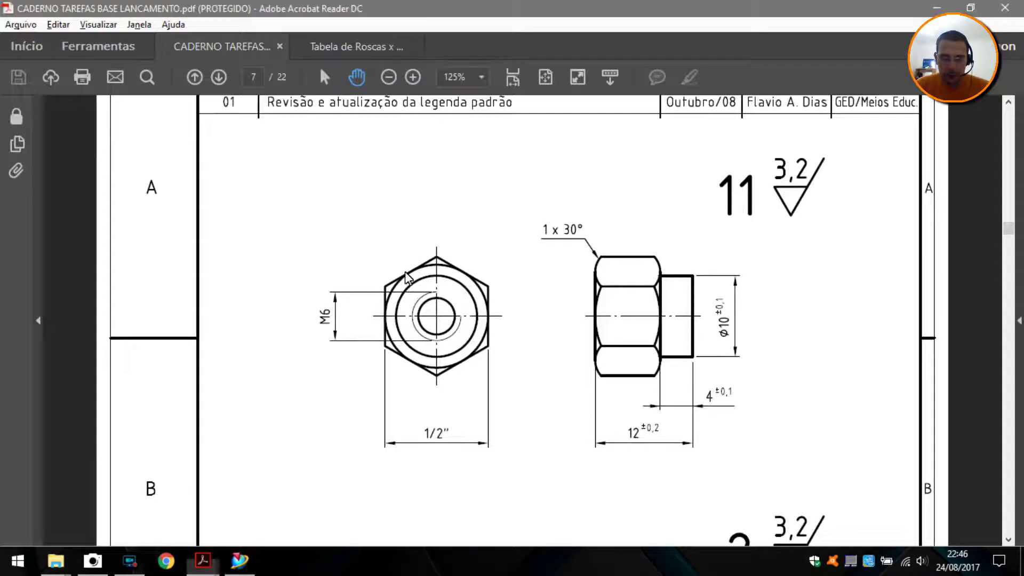
{"action": "key", "text": "alt+Tab"}
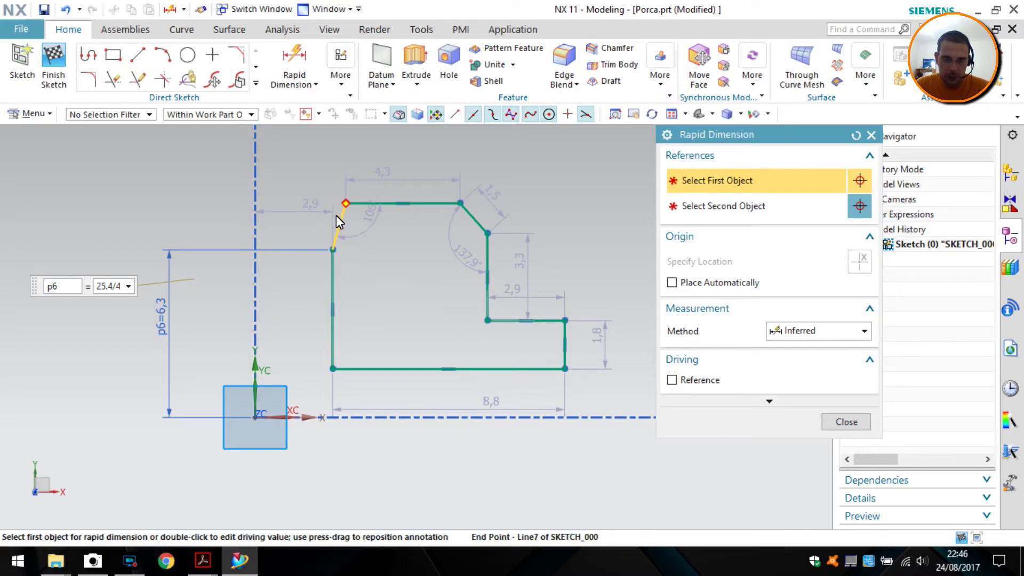
{"action": "key", "text": "alt+Tab"}
{"action": "key", "text": "alt+Tab"}
{"action": "scroll", "coordinate": [335, 235], "scroll_direction": "up", "scroll_amount": 3}
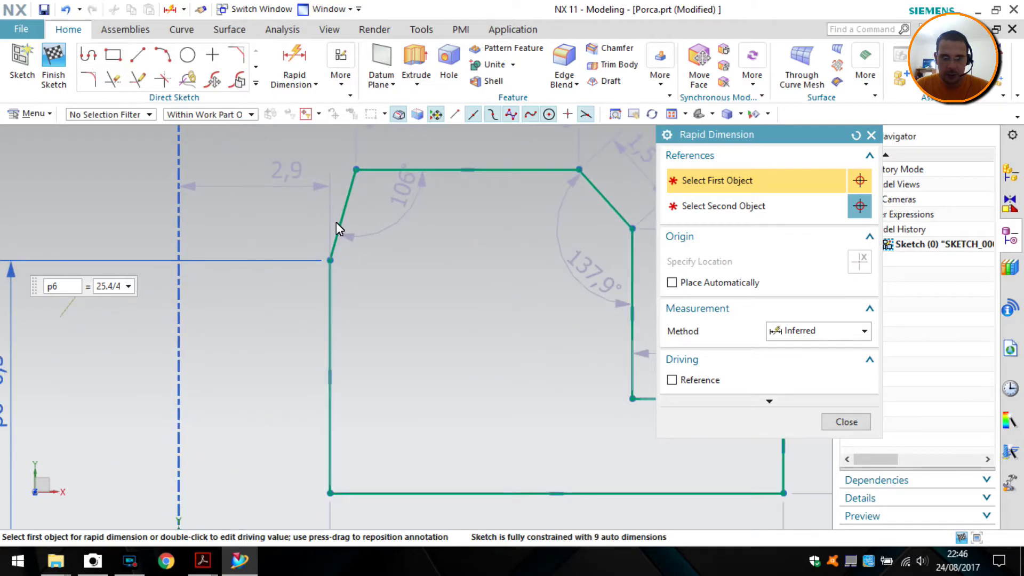
{"action": "left_click", "coordinate": [337, 281]}
{"action": "left_click", "coordinate": [350, 197]}
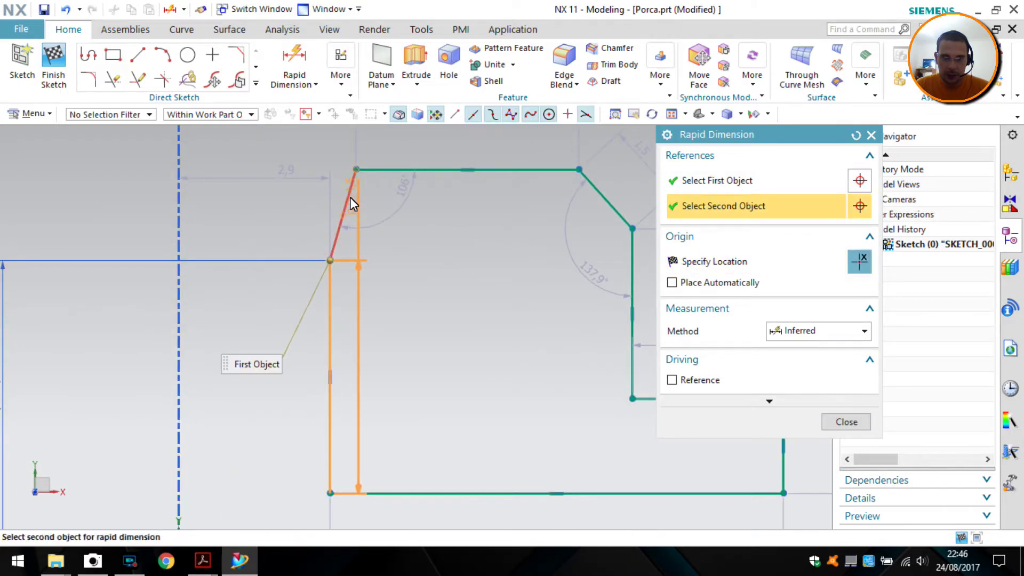
{"action": "left_click", "coordinate": [348, 144]}
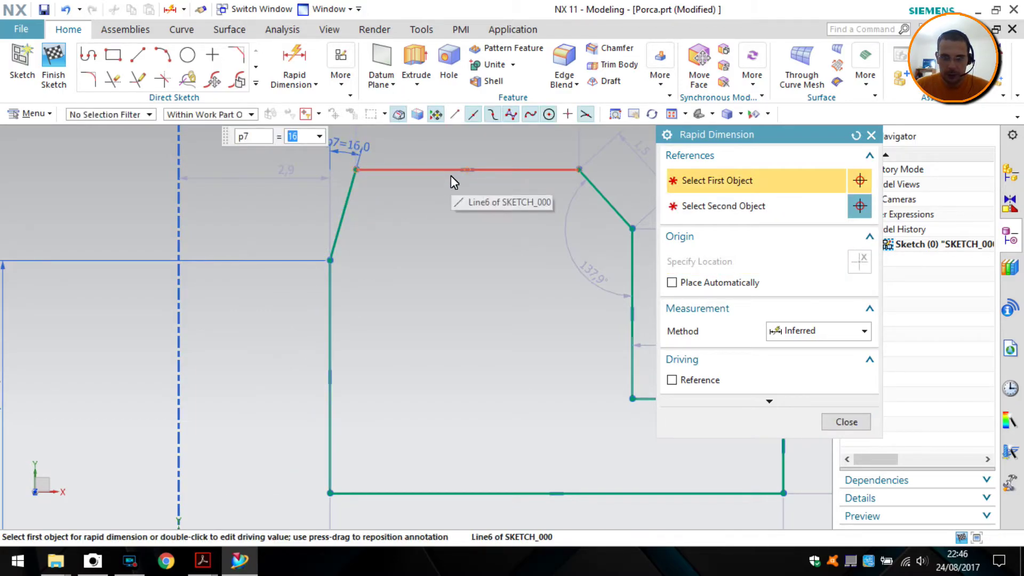
{"action": "type", "text": "30"}
{"action": "key", "text": "Return"}
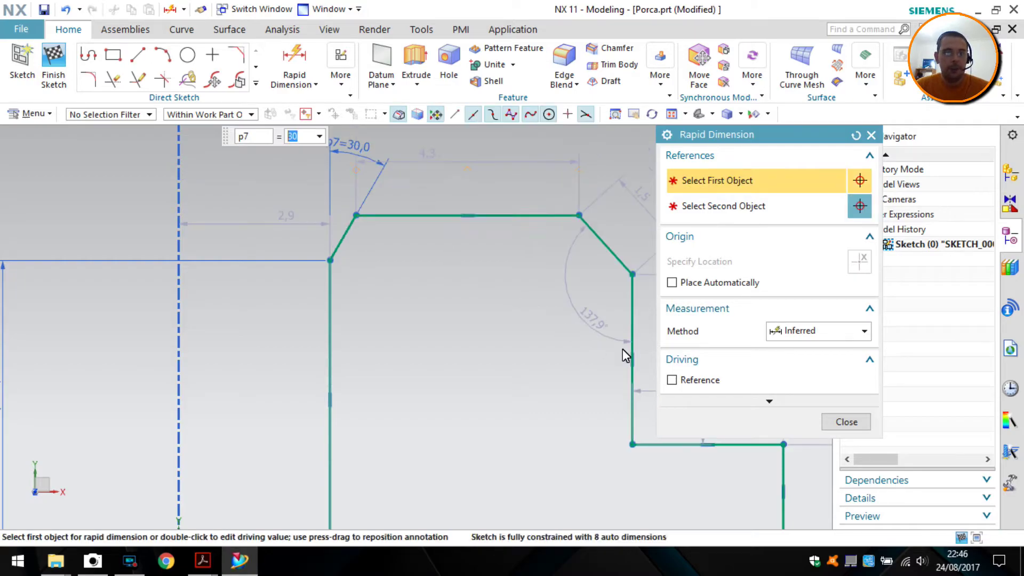
Dimension the angle between the right slanted line and the vertical line below it as 30°
{"action": "left_click", "coordinate": [639, 306]}
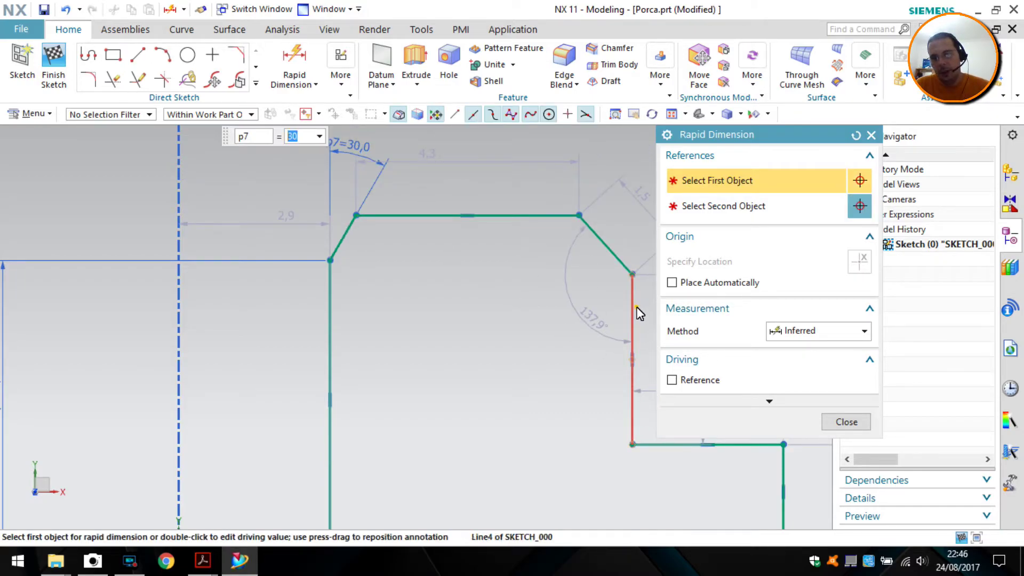
{"action": "left_click", "coordinate": [605, 246]}
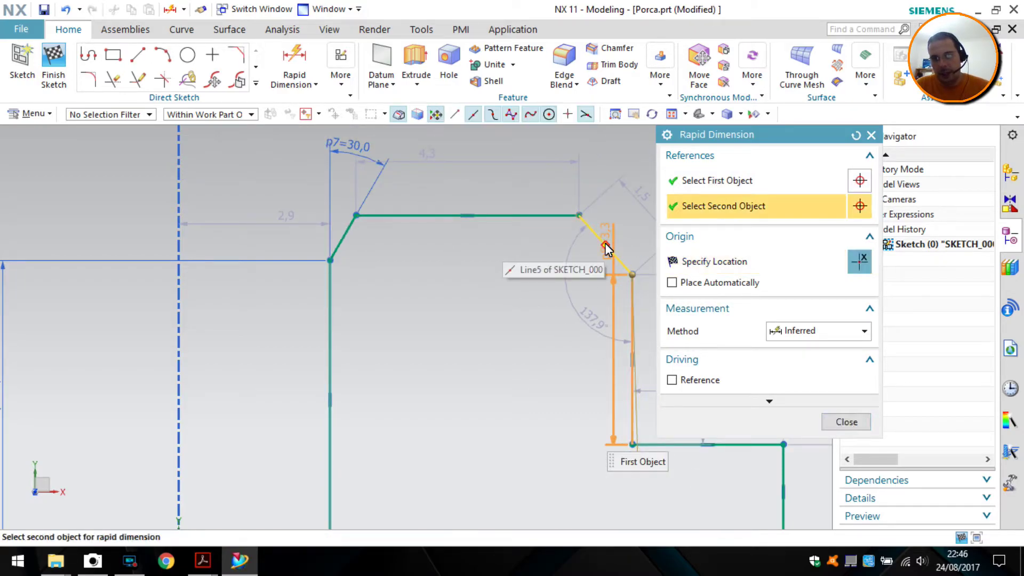
{"action": "left_click", "coordinate": [599, 216]}
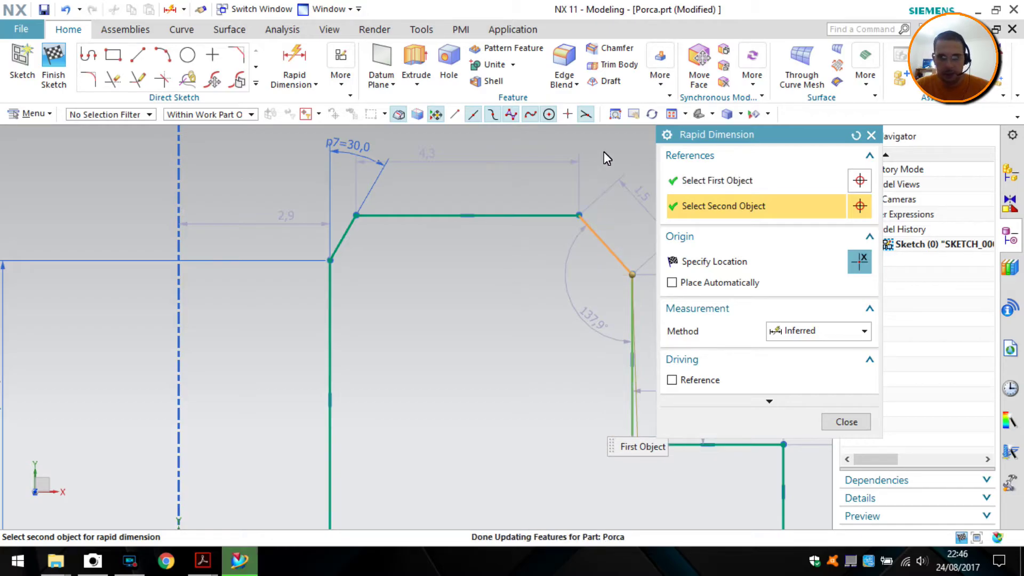
{"action": "left_click", "coordinate": [601, 154]}
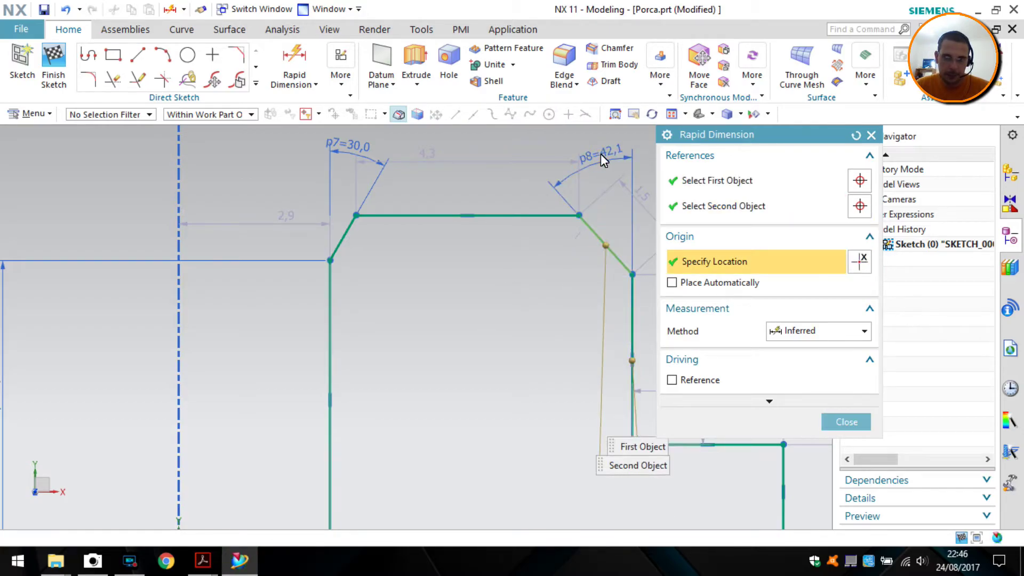
{"action": "double_click", "coordinate": [600, 154]}
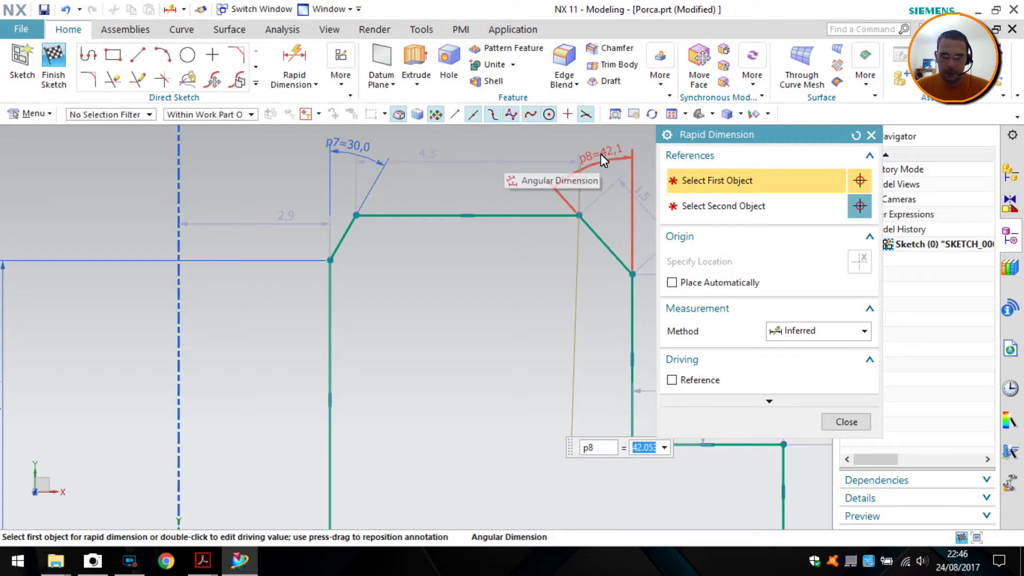
{"action": "type", "text": "30"}
{"action": "key", "text": "Return"}
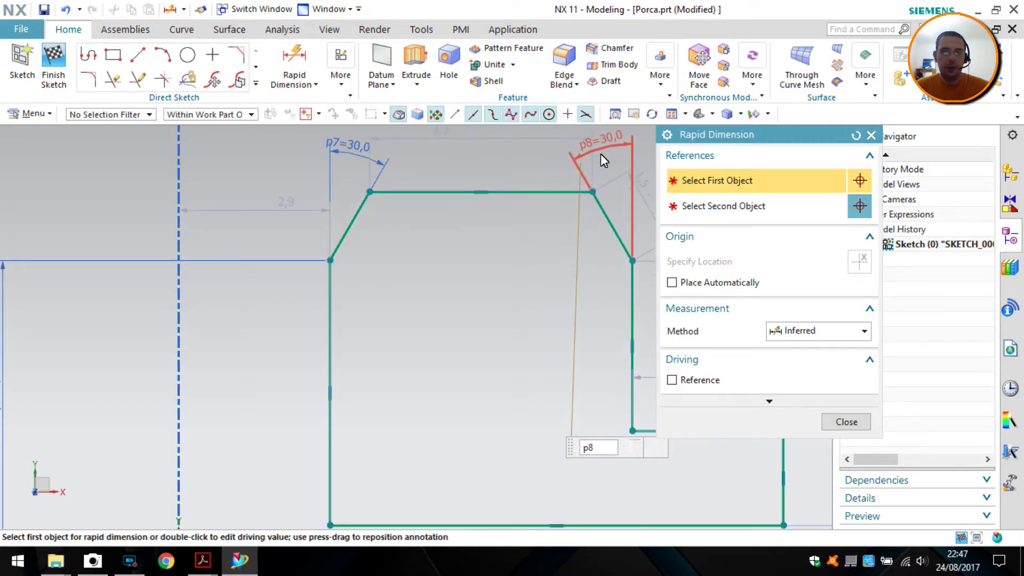
Following the Ø10 collar in the part 11 drawing, dimension the height from the horizontal axis to the step's upper outer corner as 5 mm
{"action": "key", "text": "alt+Tab"}
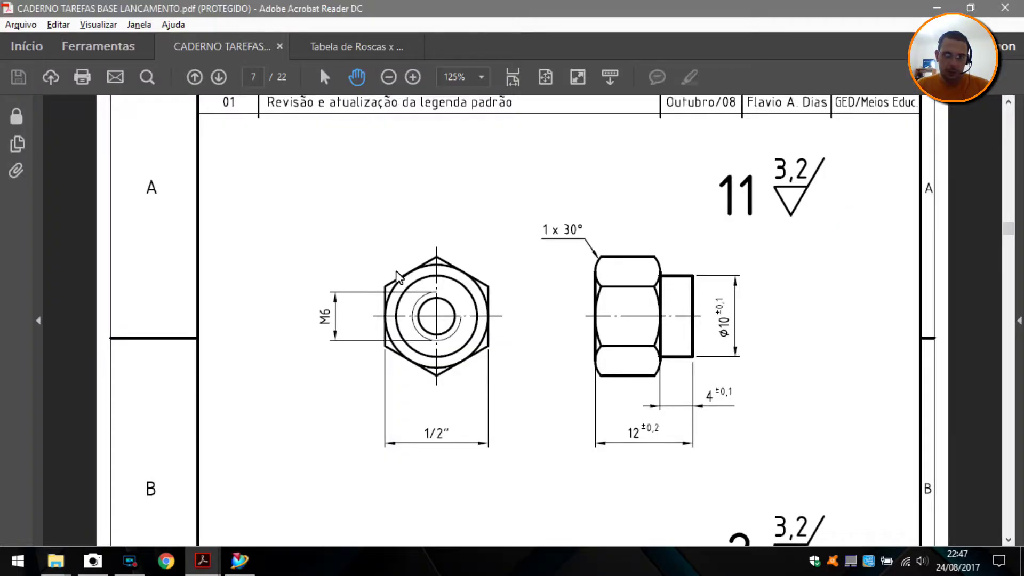
{"action": "key", "text": "alt+Tab"}
{"action": "scroll", "coordinate": [301, 307], "scroll_direction": "down", "scroll_amount": 3}
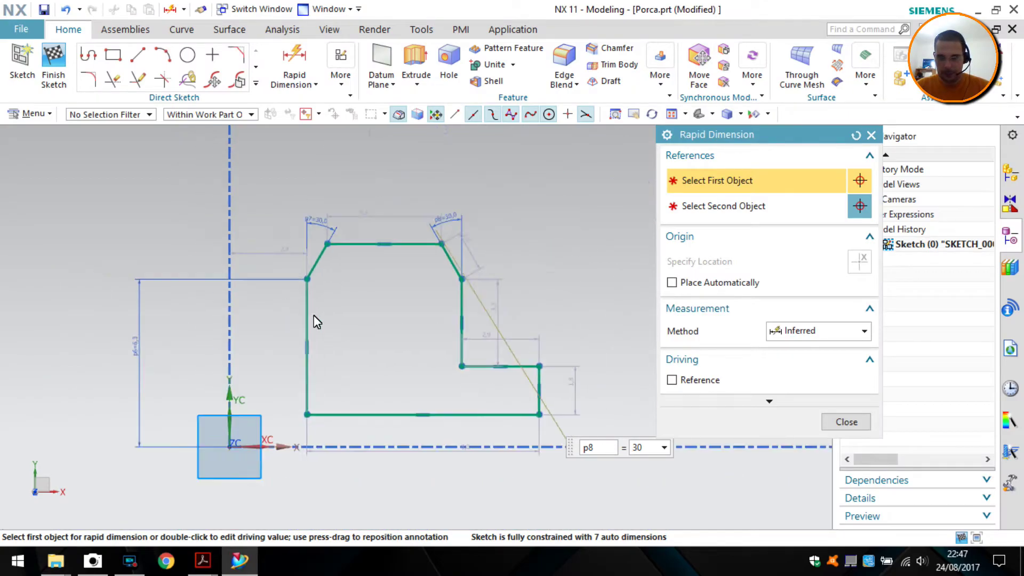
{"action": "key", "text": "alt+Tab"}
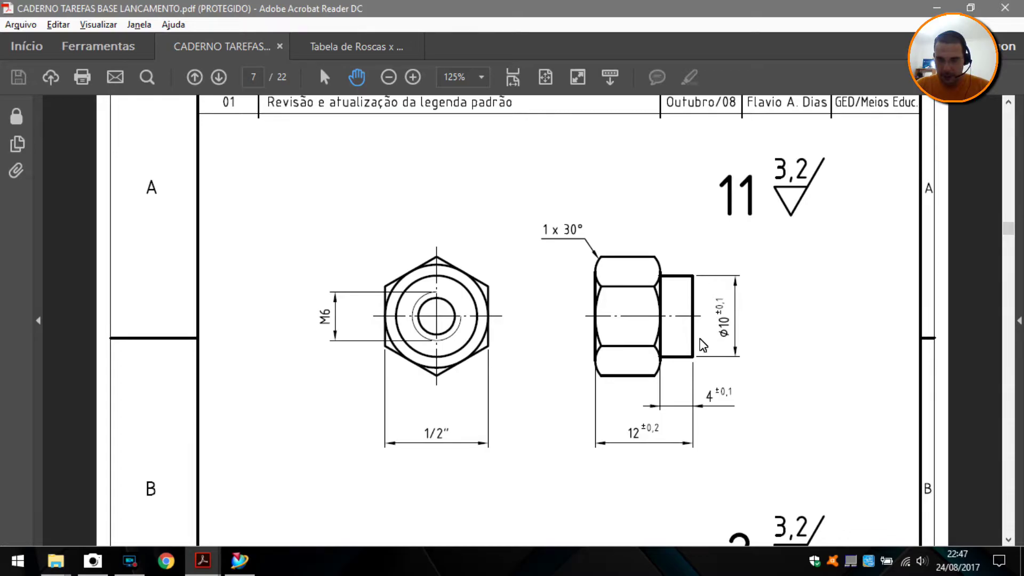
{"action": "key", "text": "alt+Tab"}
{"action": "scroll", "coordinate": [566, 422], "scroll_direction": "up", "scroll_amount": 2}
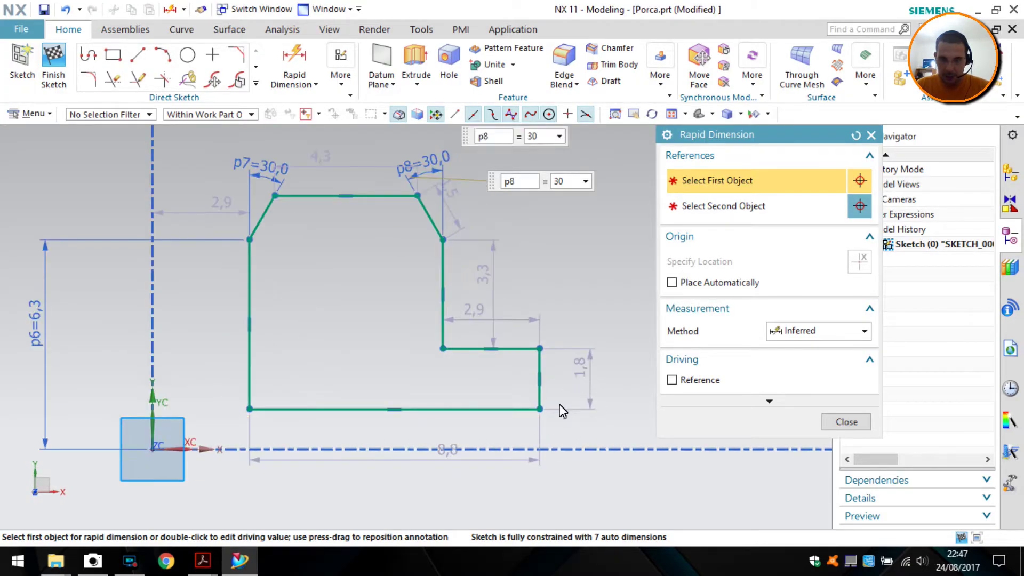
{"action": "key", "text": "alt+Tab"}
{"action": "key", "text": "alt+Tab"}
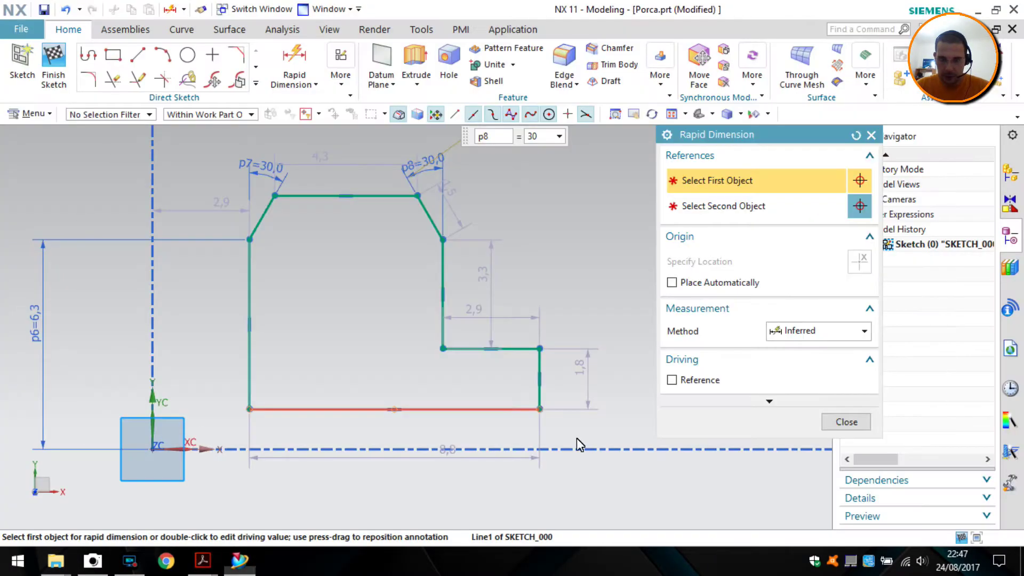
{"action": "left_click", "coordinate": [209, 449]}
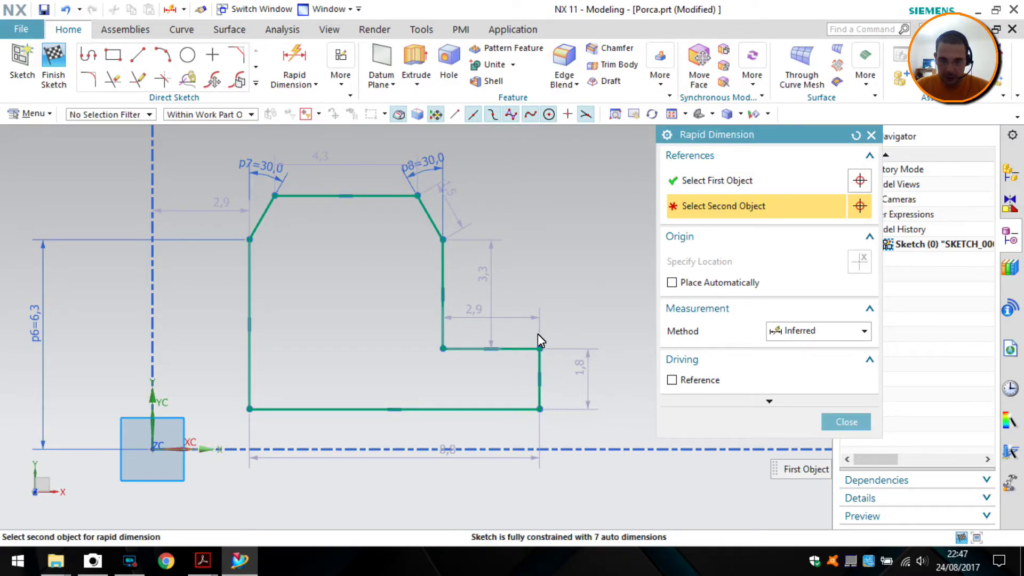
{"action": "left_click", "coordinate": [538, 349]}
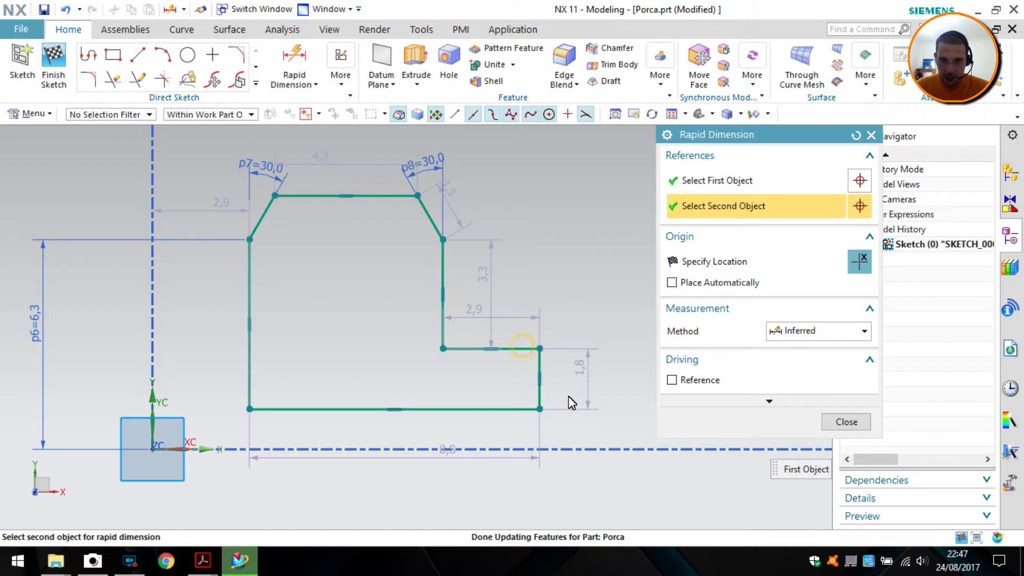
{"action": "left_click", "coordinate": [621, 409]}
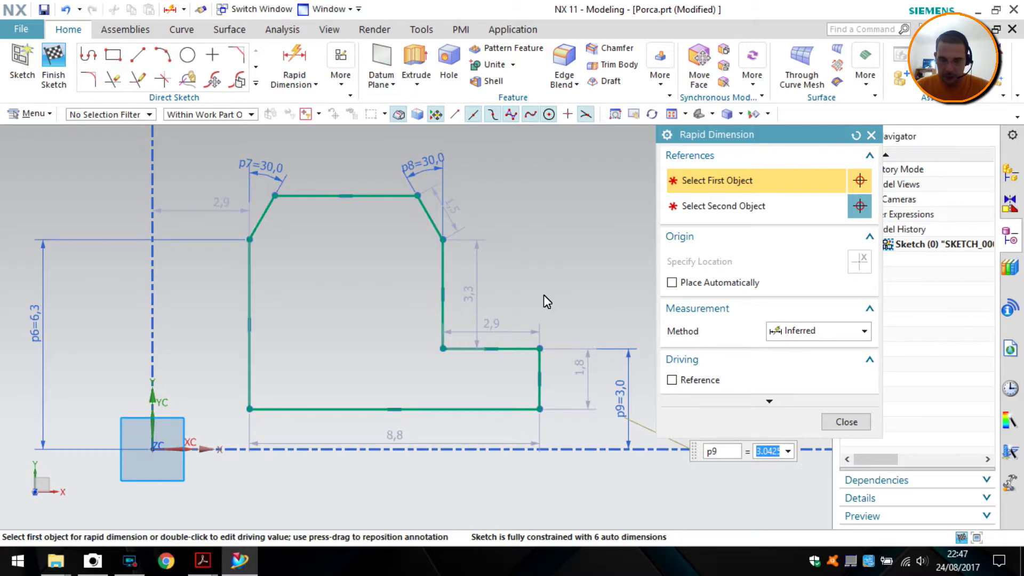
{"action": "key", "text": "Return"}
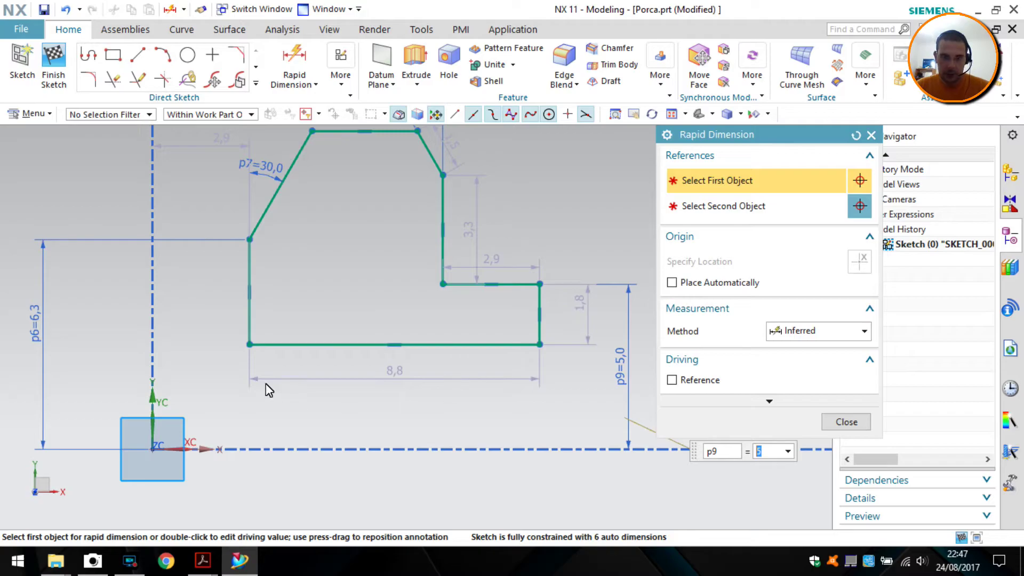
Dimension the height from the horizontal axis to the profile's bottom line as 2.5 mm
{"action": "left_click", "coordinate": [200, 453]}
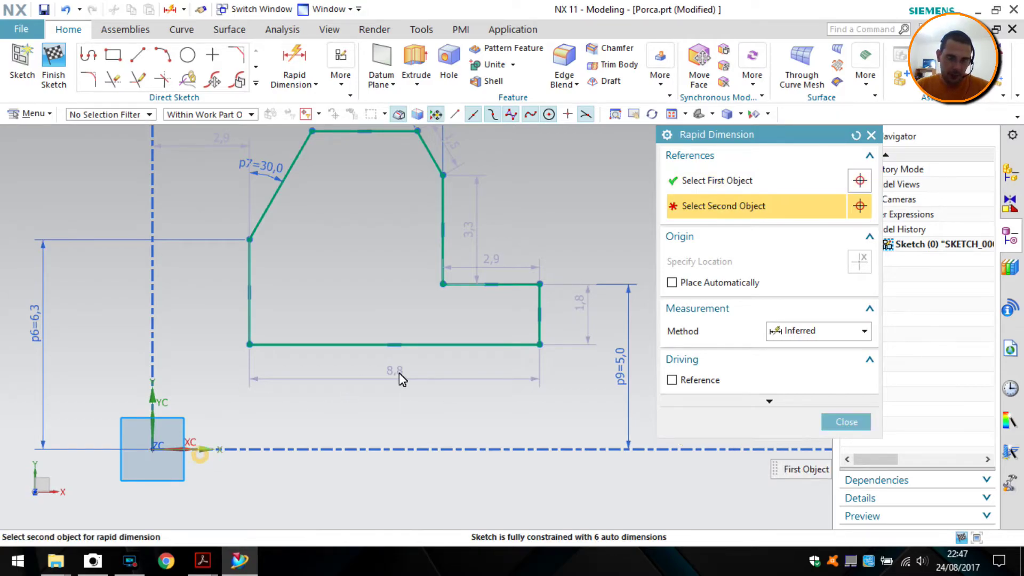
{"action": "left_click", "coordinate": [478, 347]}
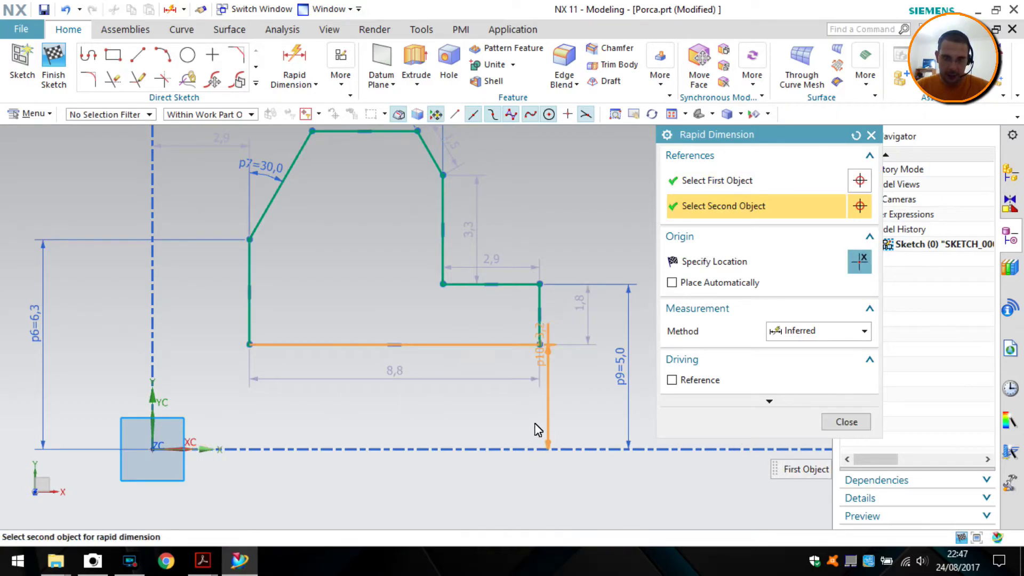
{"action": "left_click", "coordinate": [557, 414]}
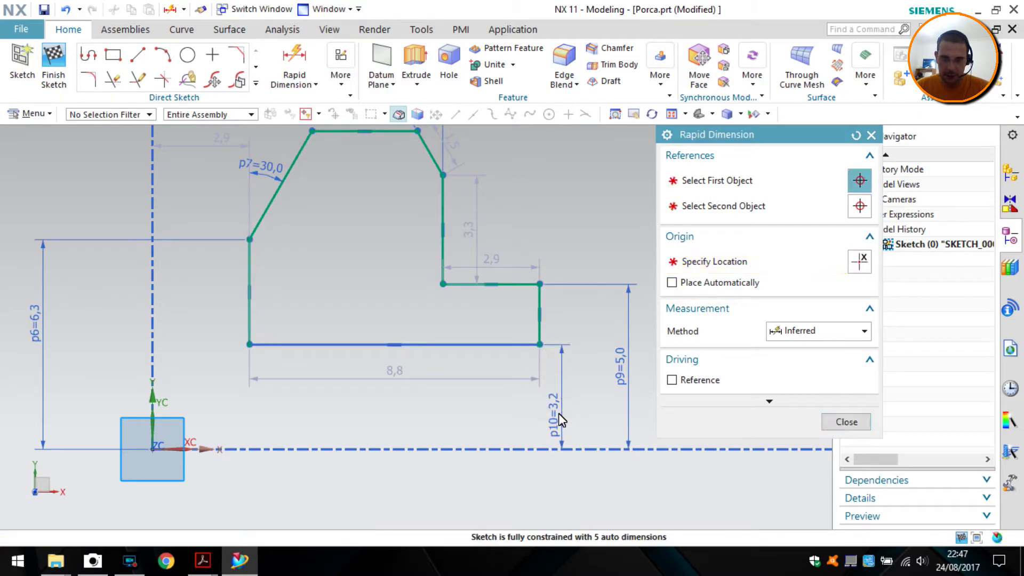
{"action": "double_click", "coordinate": [564, 400]}
{"action": "type", "text": "2,"}
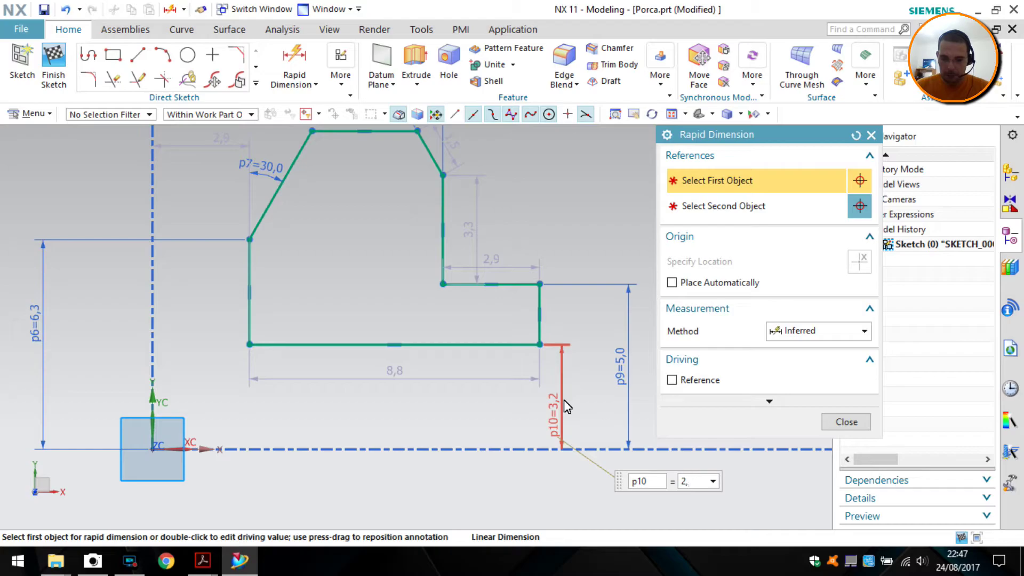
{"action": "type", "text": "5"}
{"action": "key", "text": "Return"}
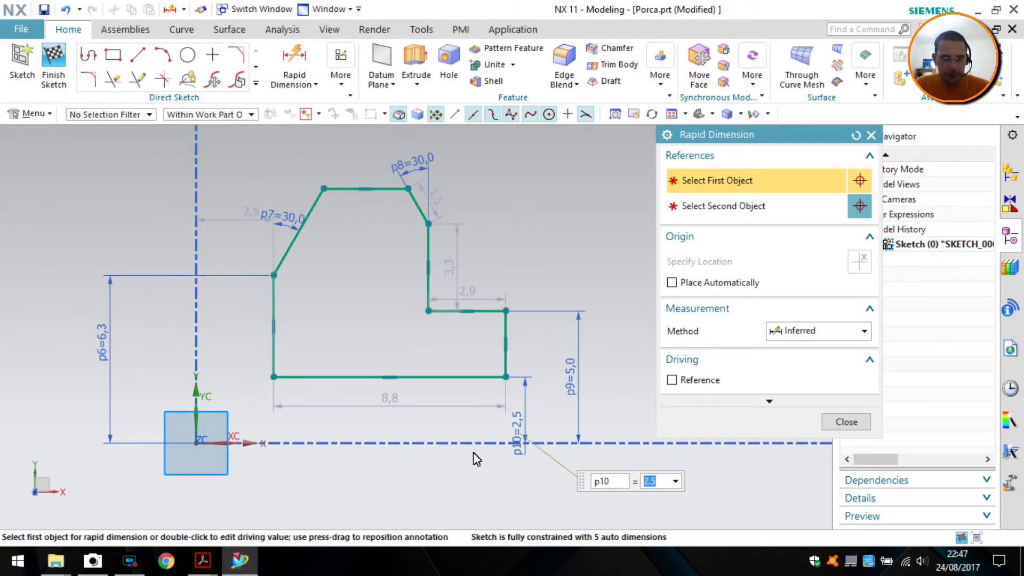
Following the overall length in the part 11 drawing, set the length of the profile's bottom line to 12 mm
{"action": "key", "text": "alt+Tab"}
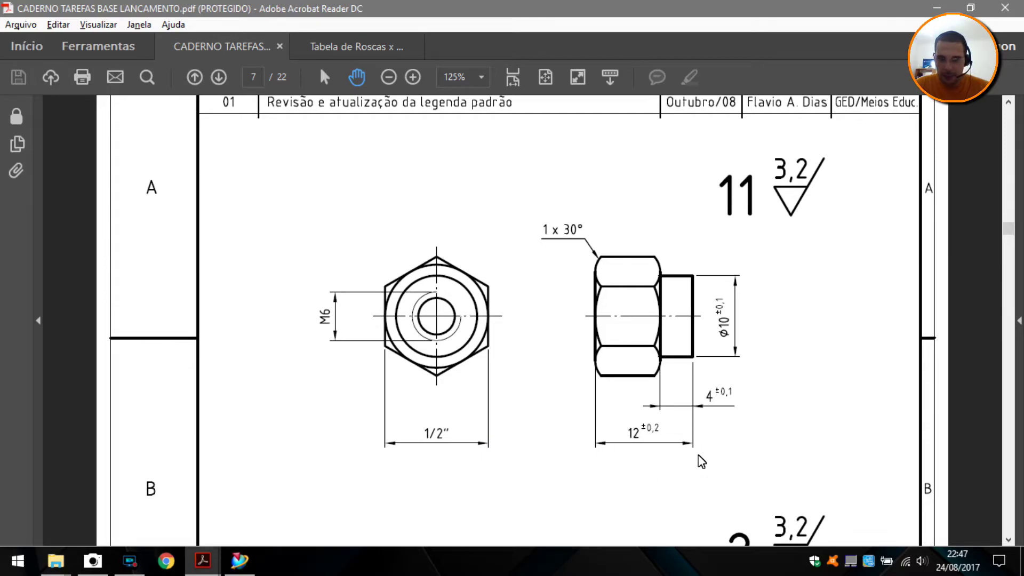
{"action": "key", "text": "alt+Tab"}
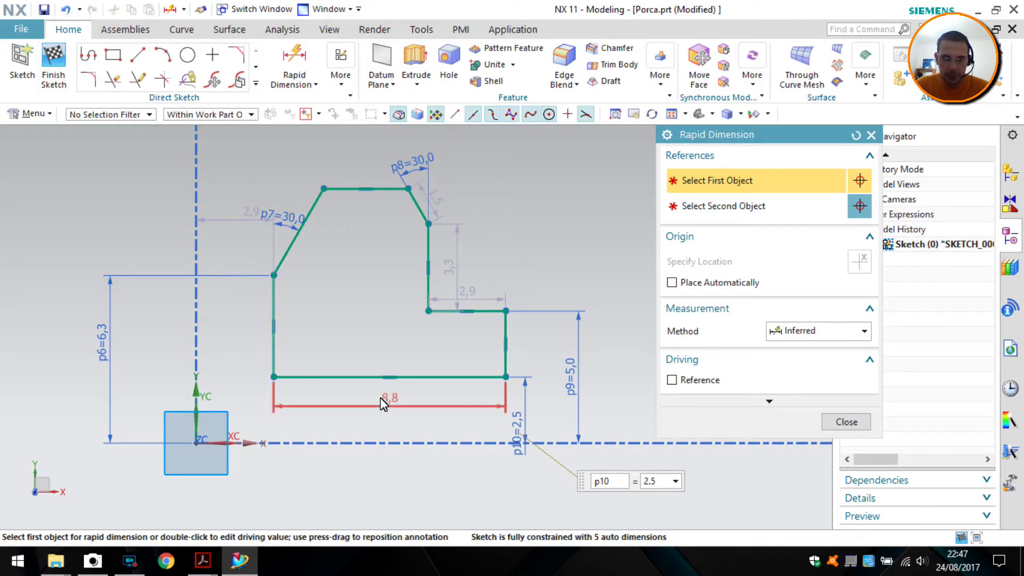
{"action": "double_click", "coordinate": [382, 399]}
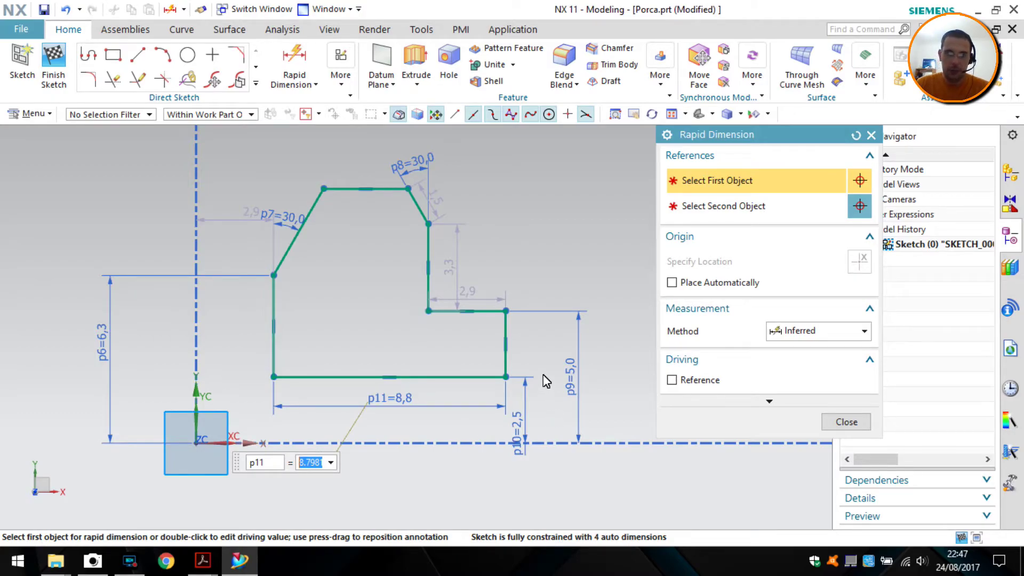
{"action": "type", "text": "12"}
{"action": "key", "text": "Return"}
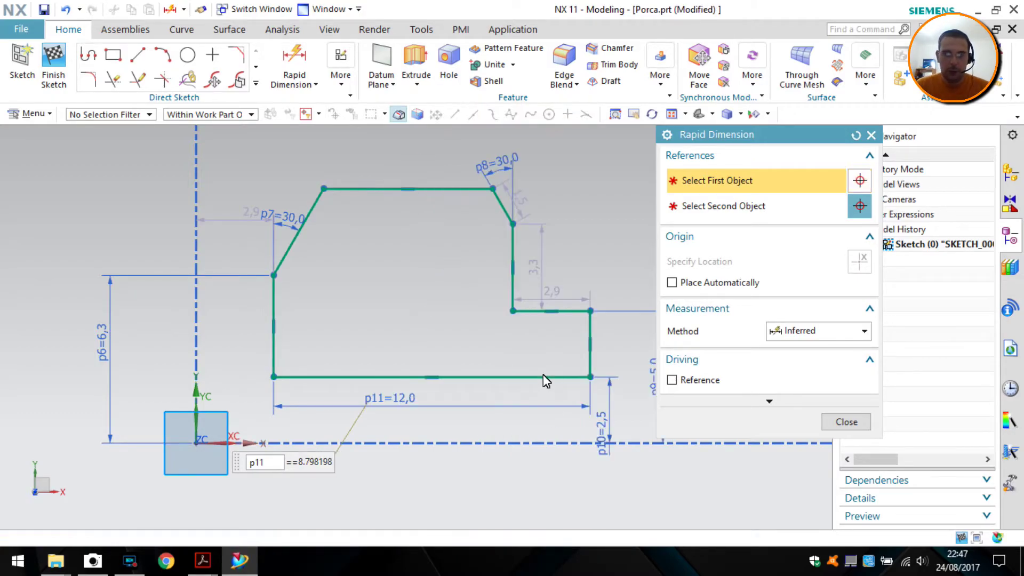
Following the collar length in the part 11 drawing, set the length of the step's horizontal line to 4 mm
{"action": "key", "text": "alt+Tab"}
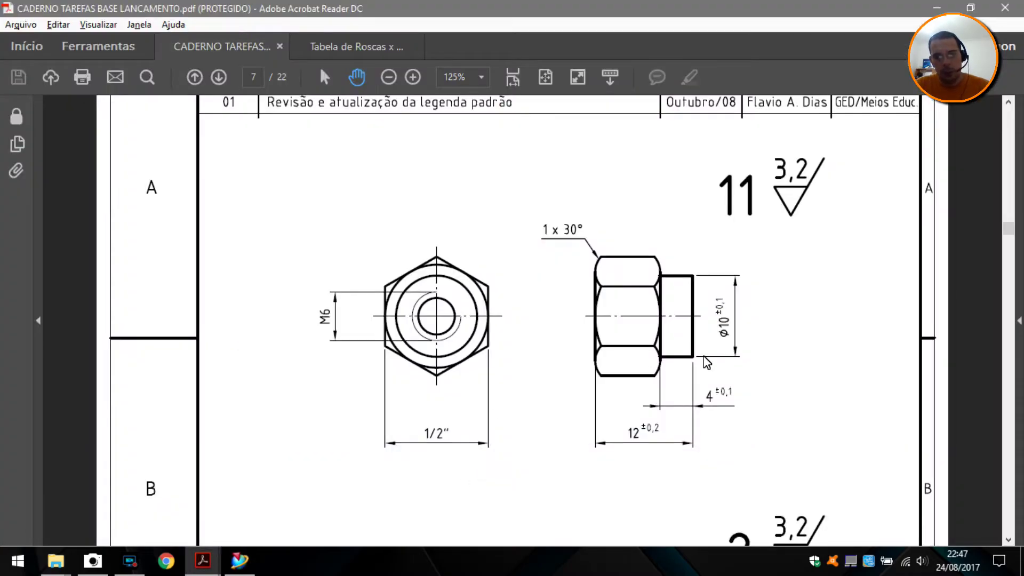
{"action": "key", "text": "alt+Tab"}
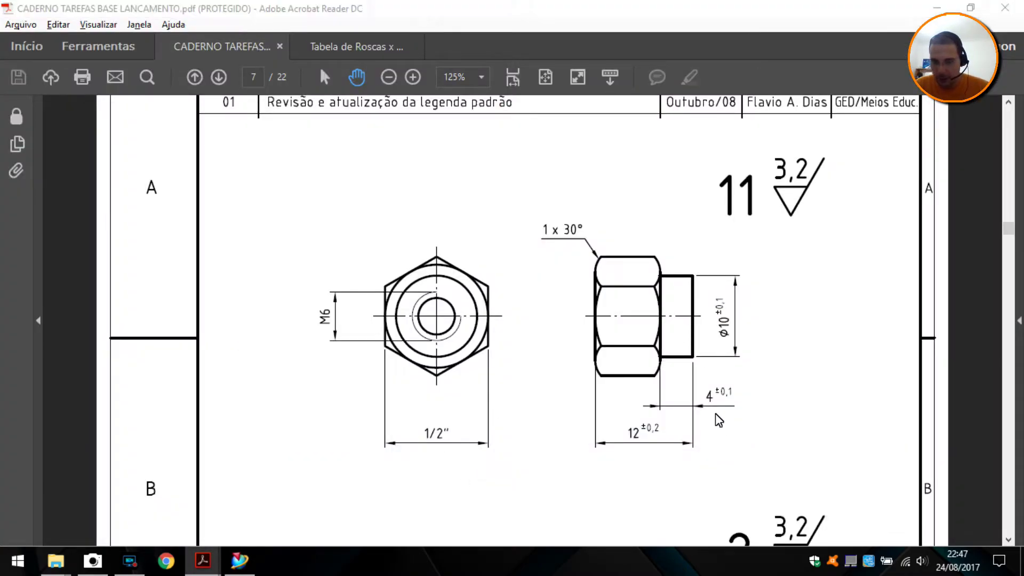
{"action": "left_click", "coordinate": [564, 292]}
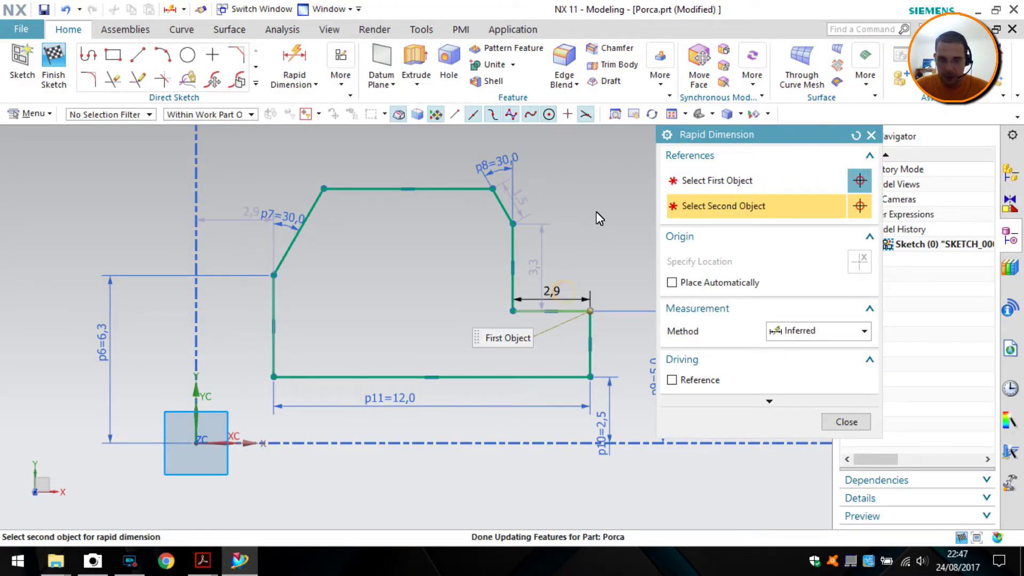
{"action": "left_click", "coordinate": [564, 291]}
{"action": "type", "text": "4"}
{"action": "key", "text": "Return"}
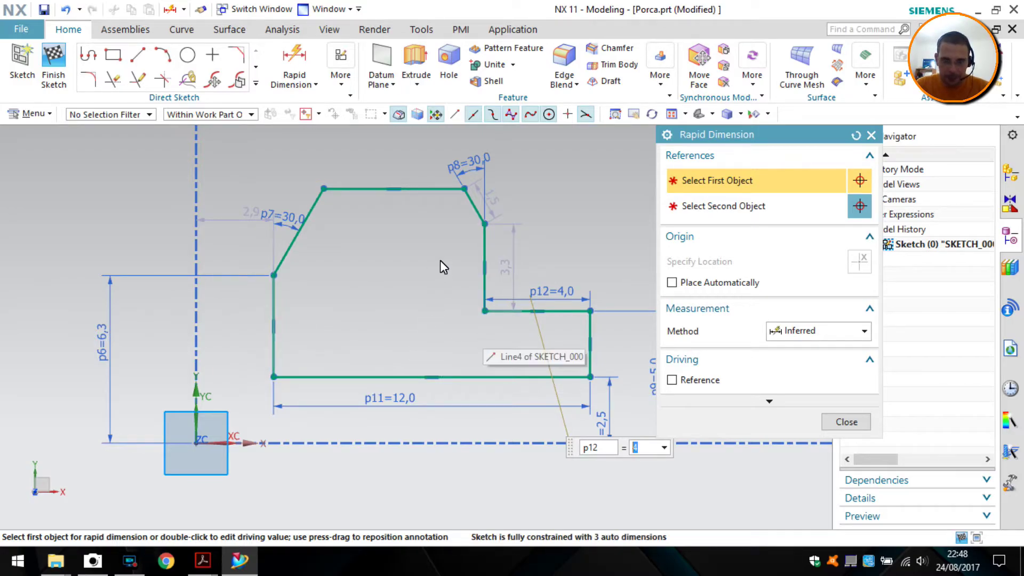
After checking the hexagon's shape in the part 11 drawing, horizontally align the lower endpoints of the two slanted lines
{"action": "key", "text": "alt+Tab"}
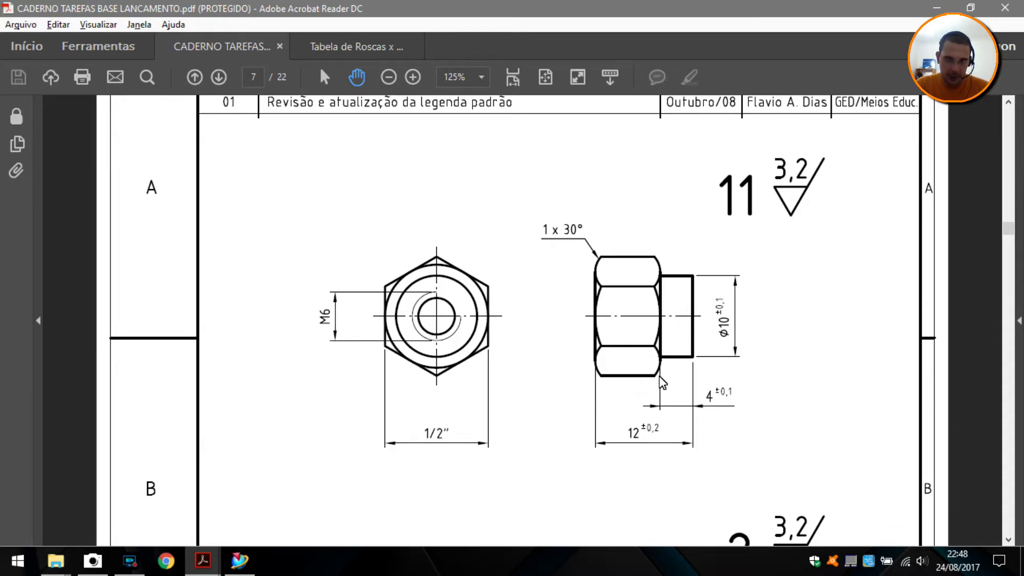
{"action": "key", "text": "alt+Tab"}
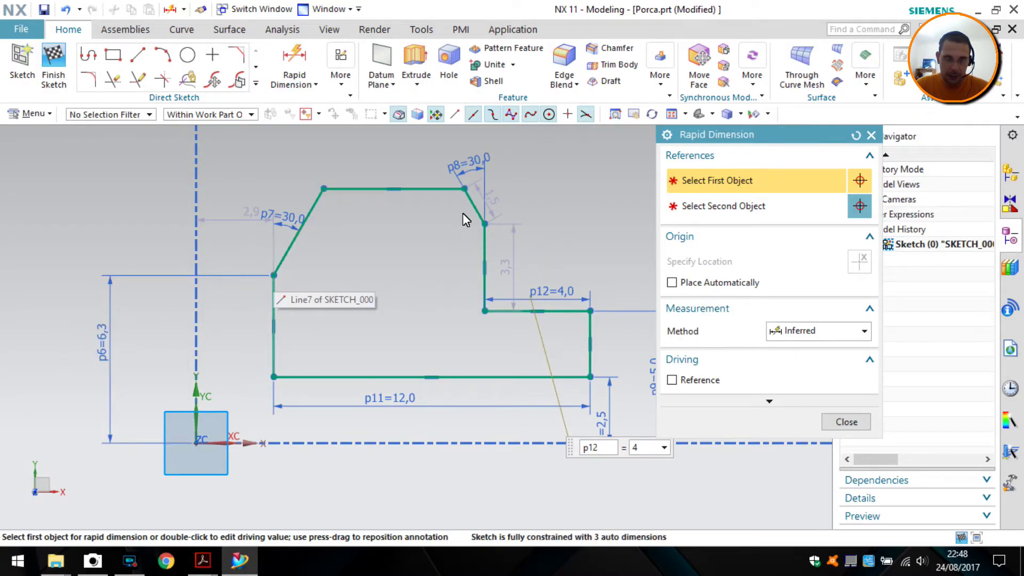
{"action": "left_click", "coordinate": [847, 422]}
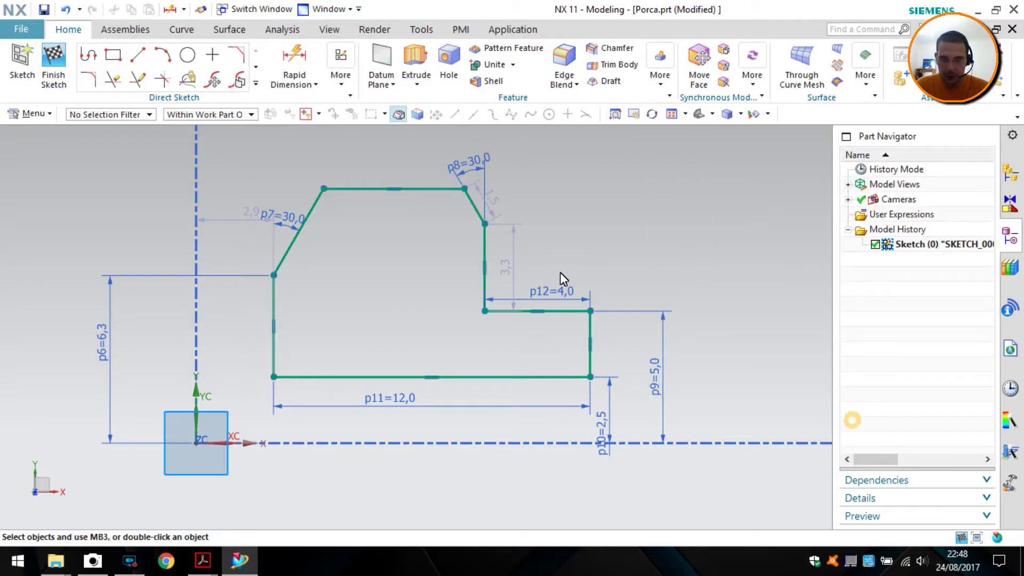
{"action": "left_click", "coordinate": [484, 224]}
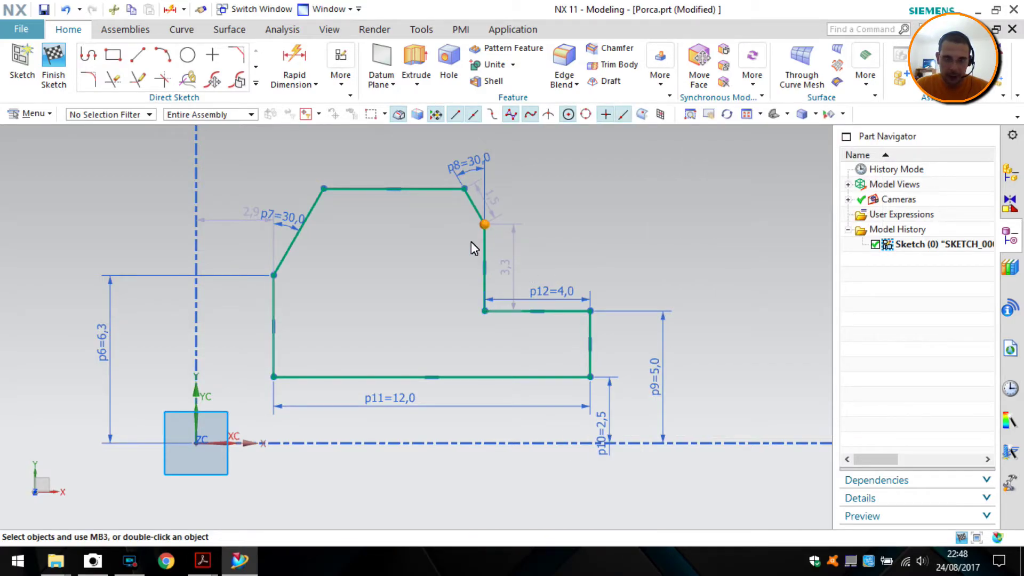
{"action": "left_click", "coordinate": [273, 275]}
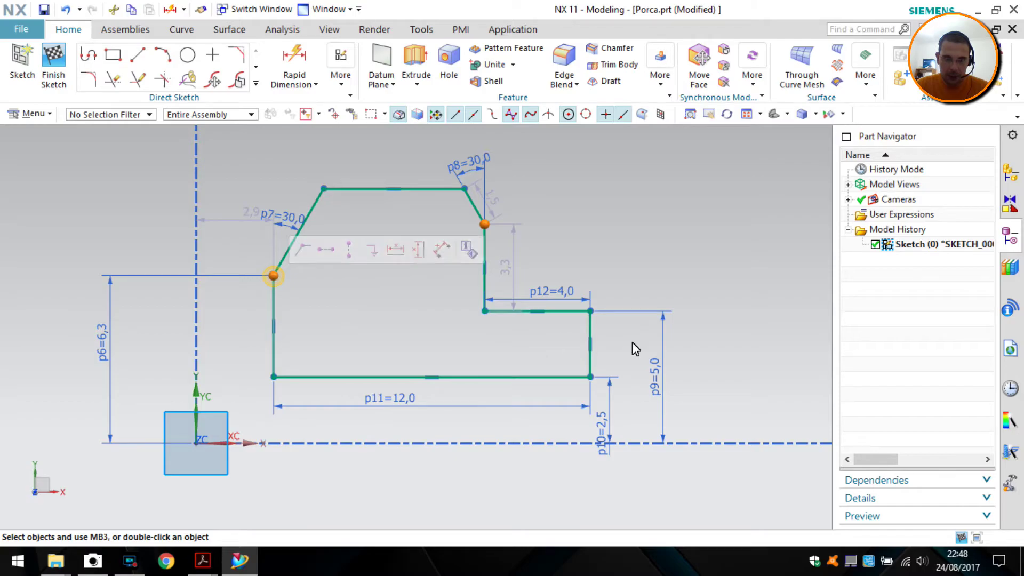
{"action": "right_click", "coordinate": [484, 225]}
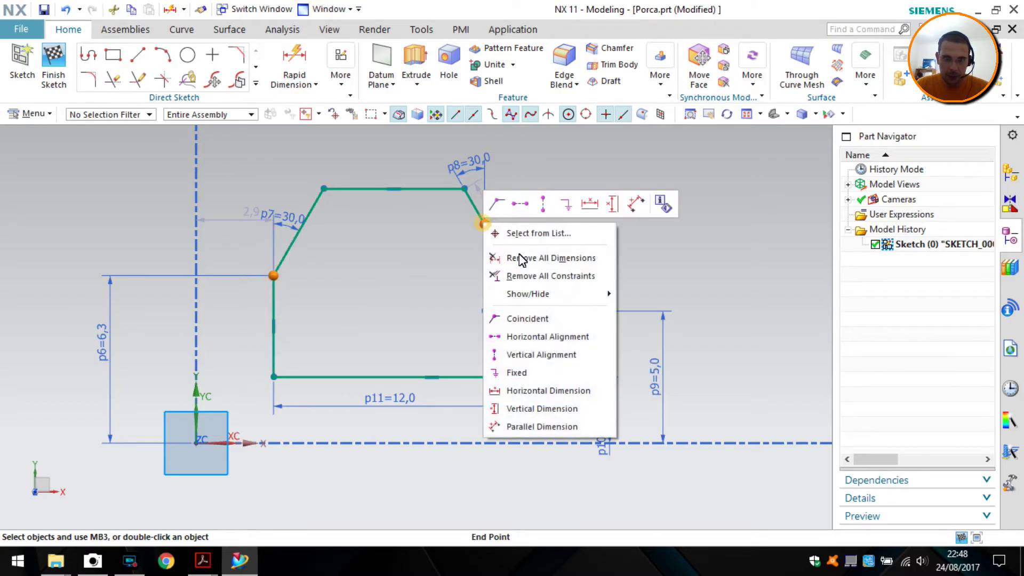
{"action": "left_click", "coordinate": [519, 206]}
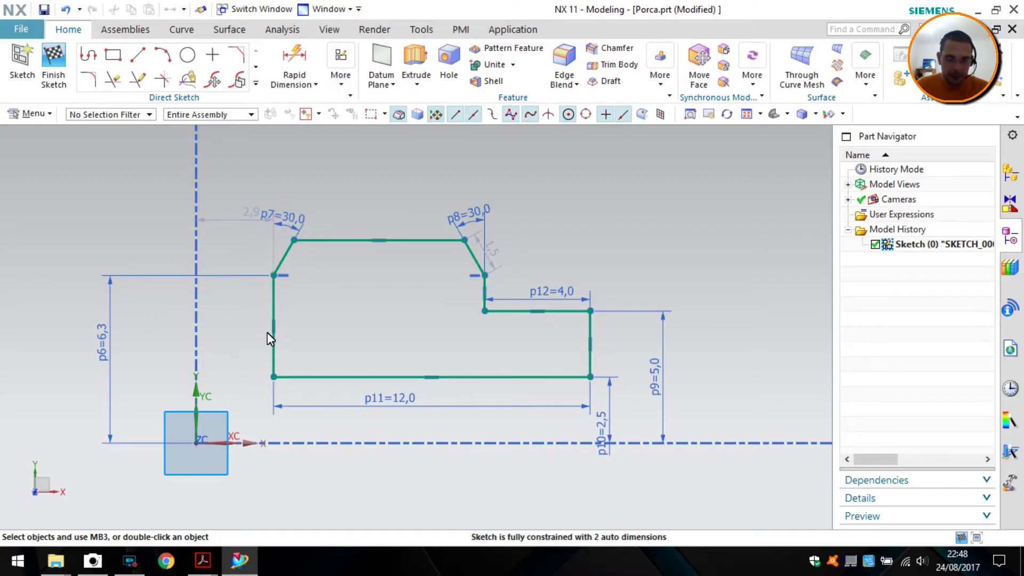
Compare the profile with the part 11 drawing and move the right slanted line's 30° dimension higher above the profile
{"action": "key", "text": "alt+Tab"}
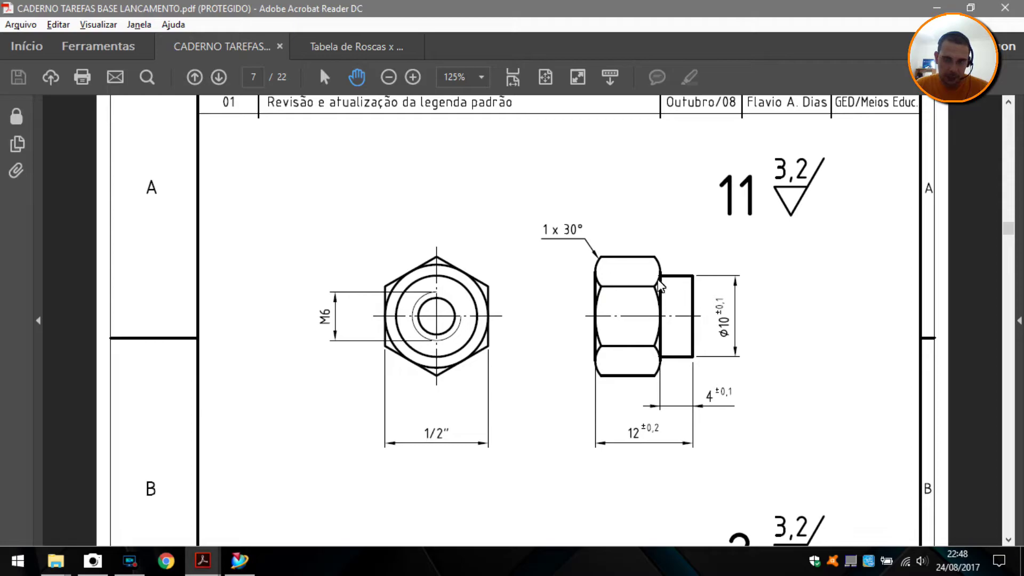
{"action": "key", "text": "alt+Tab"}
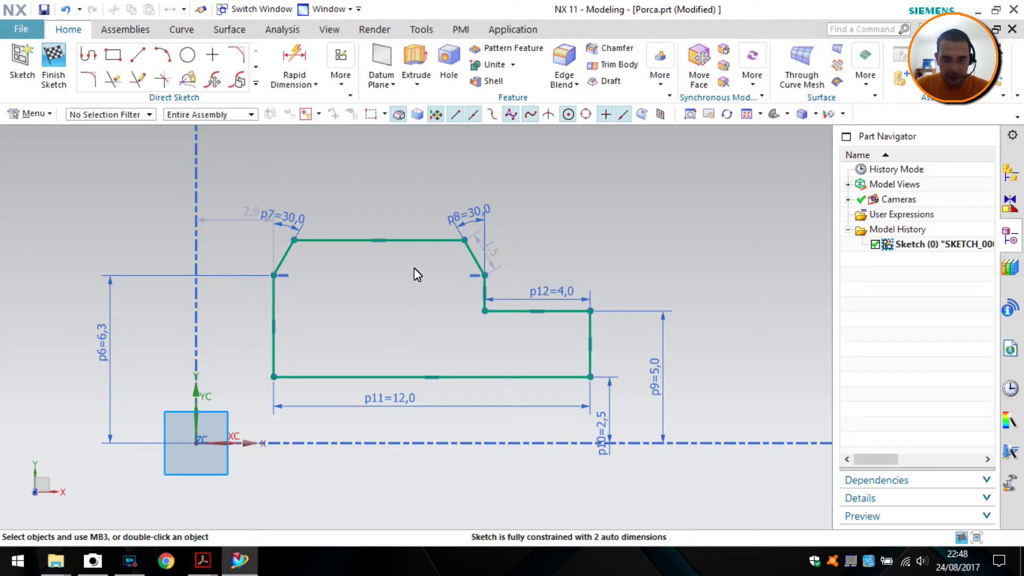
{"action": "left_click_drag", "start_coordinate": [472, 215], "coordinate": [465, 188]}
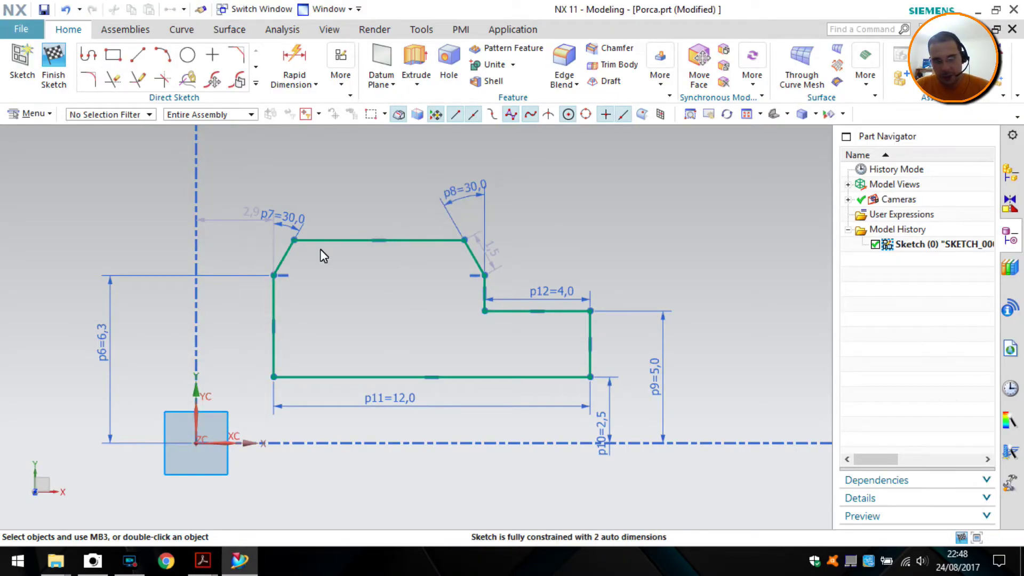
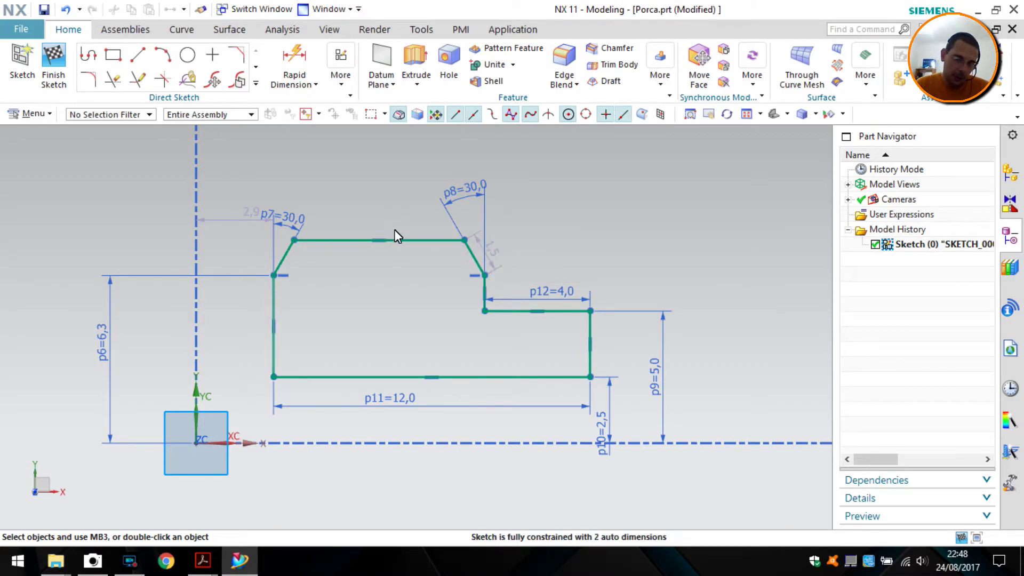
After checking the chamfer in the part 11 drawing, set the right slanted line's length to 2 mm
{"action": "key", "text": "alt+Tab"}
{"action": "key", "text": "alt+Tab"}
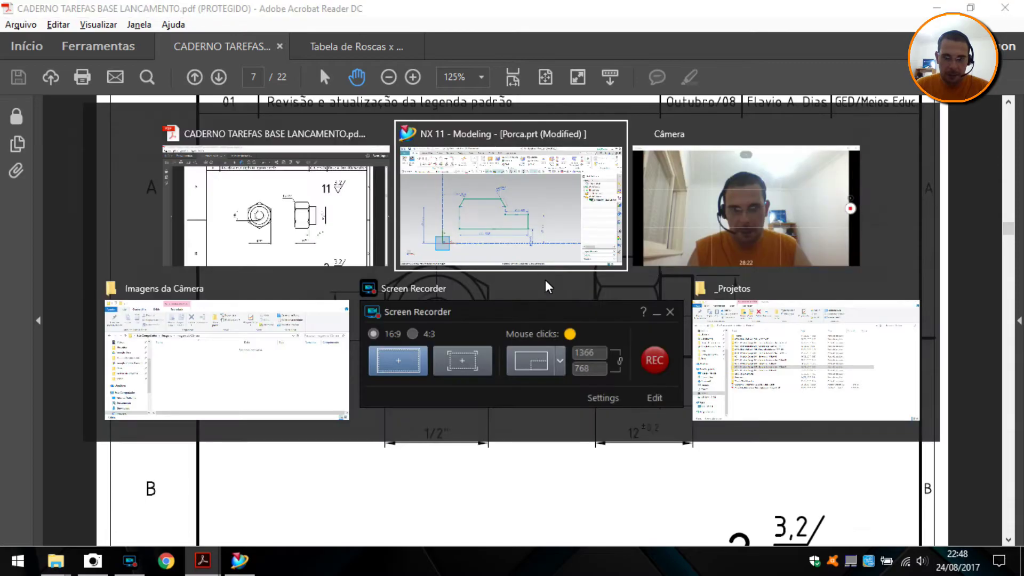
{"action": "key", "text": "alt+Tab"}
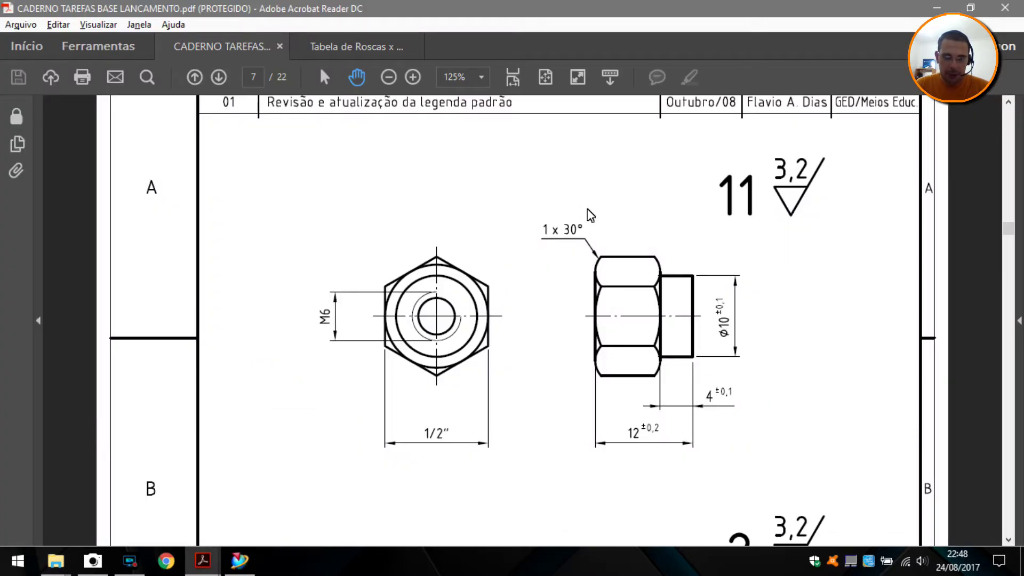
{"action": "key", "text": "alt+Tab"}
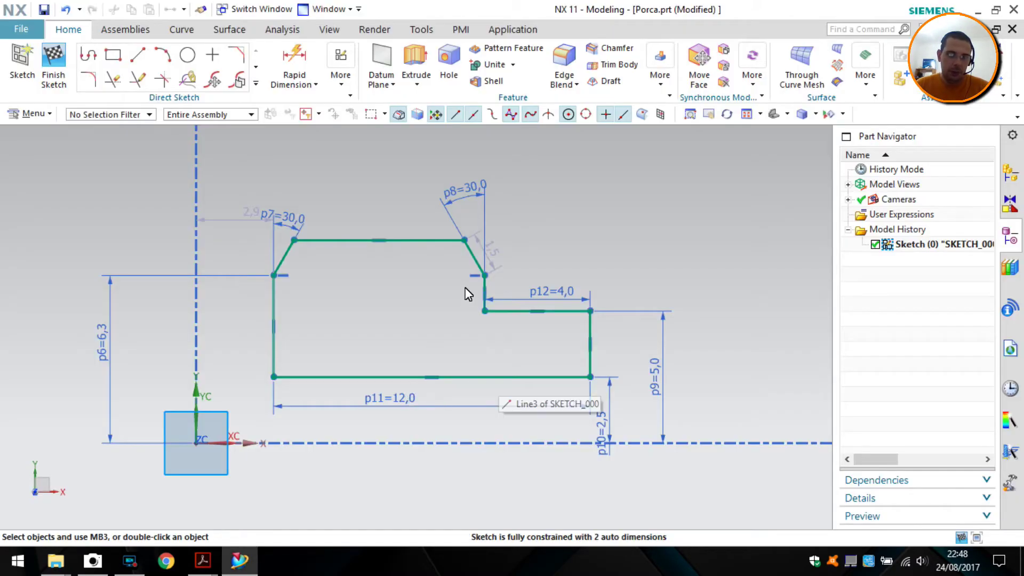
{"action": "double_click", "coordinate": [494, 254]}
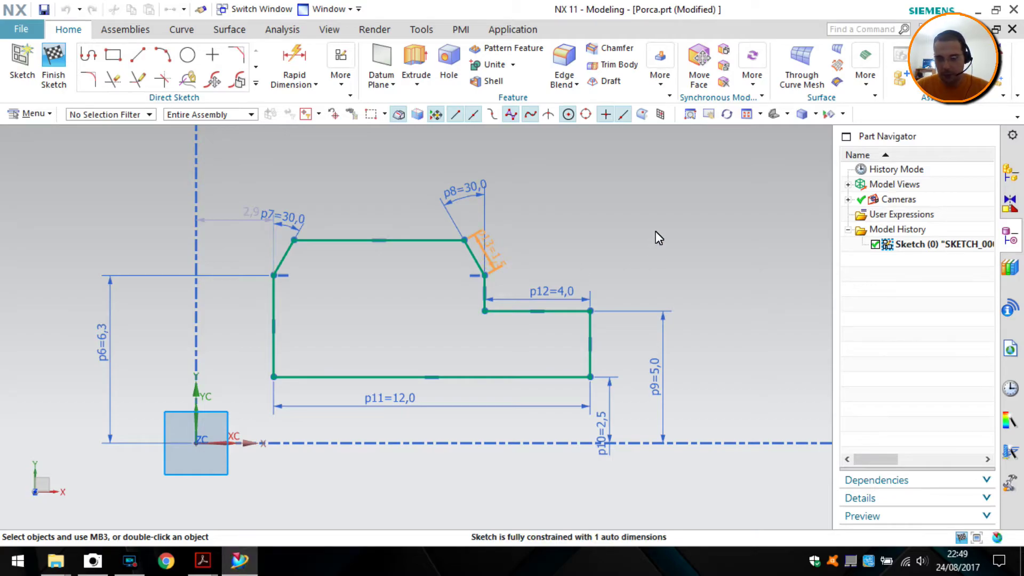
{"action": "type", "text": "2"}
{"action": "key", "text": "Return"}
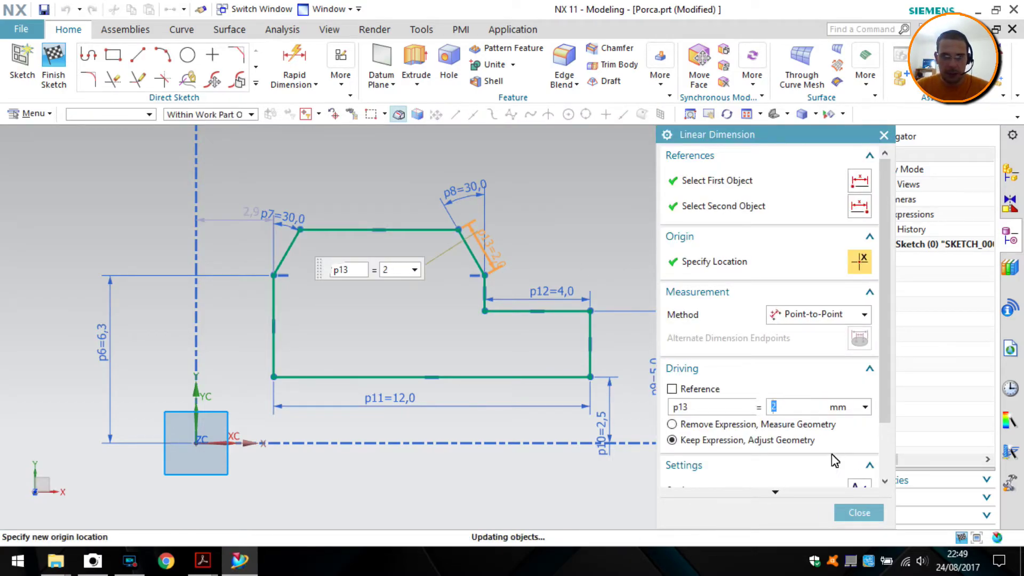
{"action": "left_click", "coordinate": [873, 518]}
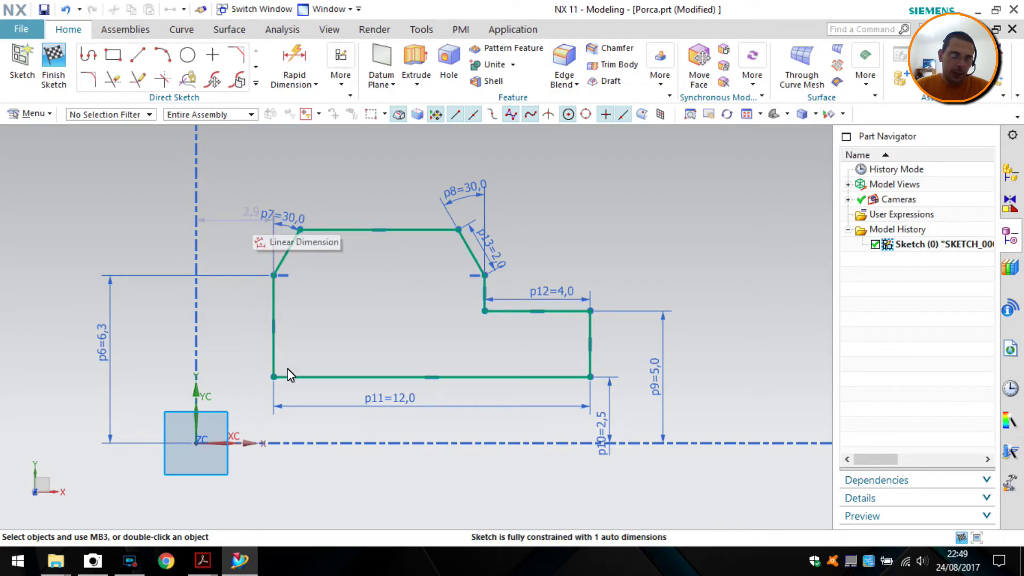
Make the profile's left vertical line collinear with the sketch's vertical axis and move the 2.5 mm dimension slightly away from the profile
{"action": "left_click", "coordinate": [347, 319]}
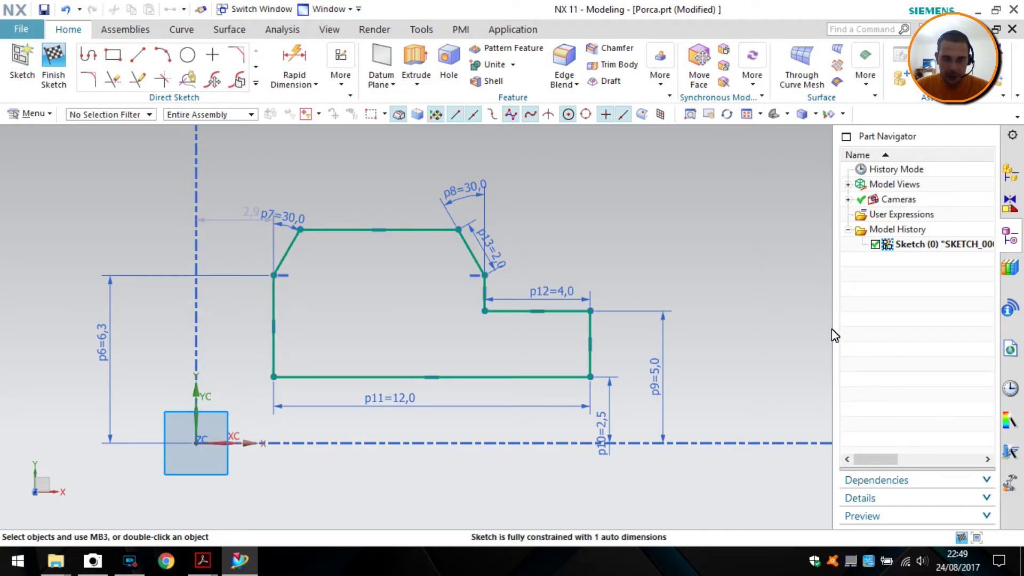
{"action": "left_click", "coordinate": [274, 302]}
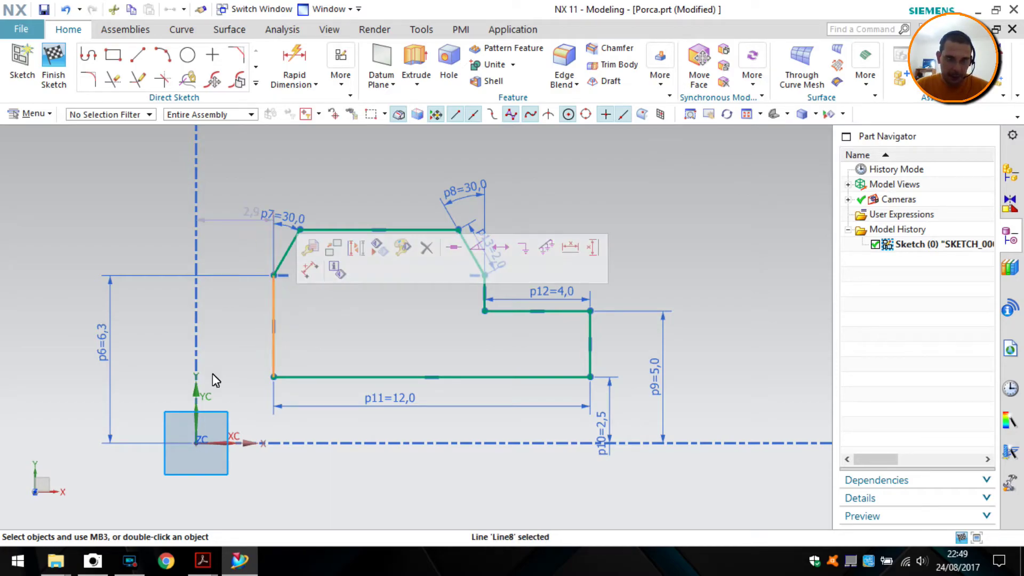
{"action": "left_click", "coordinate": [199, 406]}
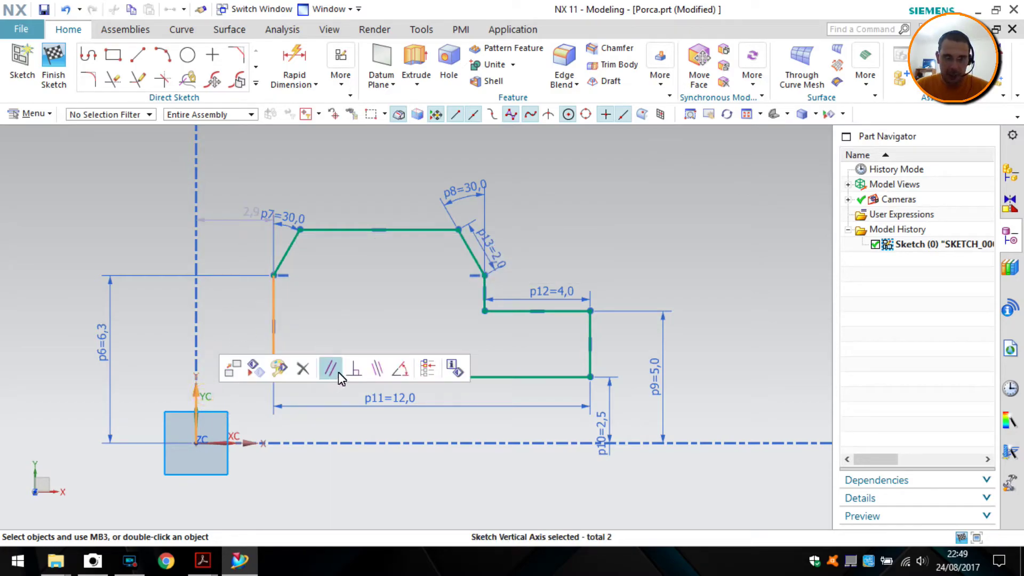
{"action": "left_click", "coordinate": [376, 369]}
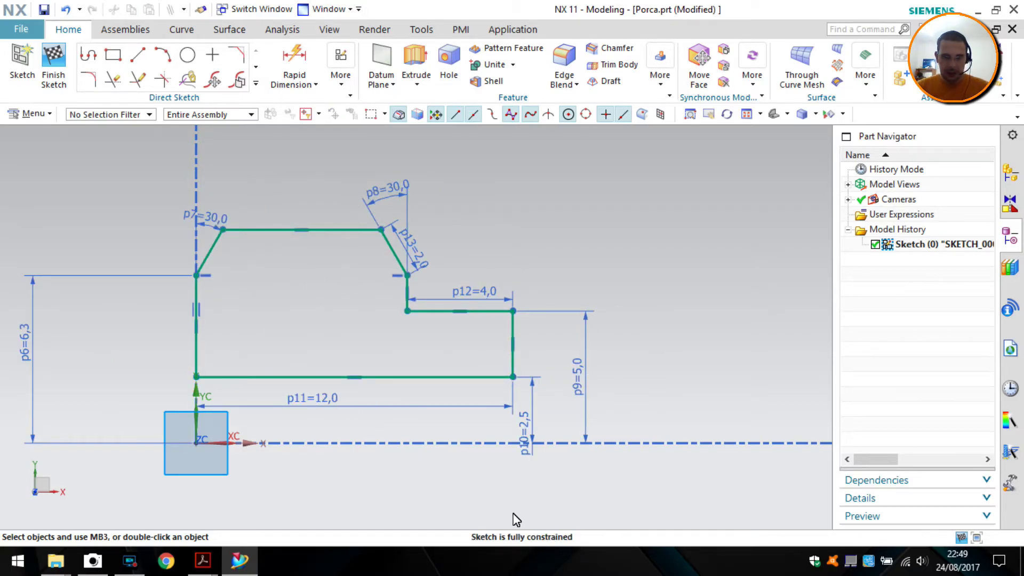
{"action": "mouse_move", "coordinate": [525, 431]}
{"action": "left_mouse_down"}
{"action": "mouse_move", "coordinate": [535, 430]}
{"action": "mouse_move", "coordinate": [533, 414]}
{"action": "left_mouse_up"}
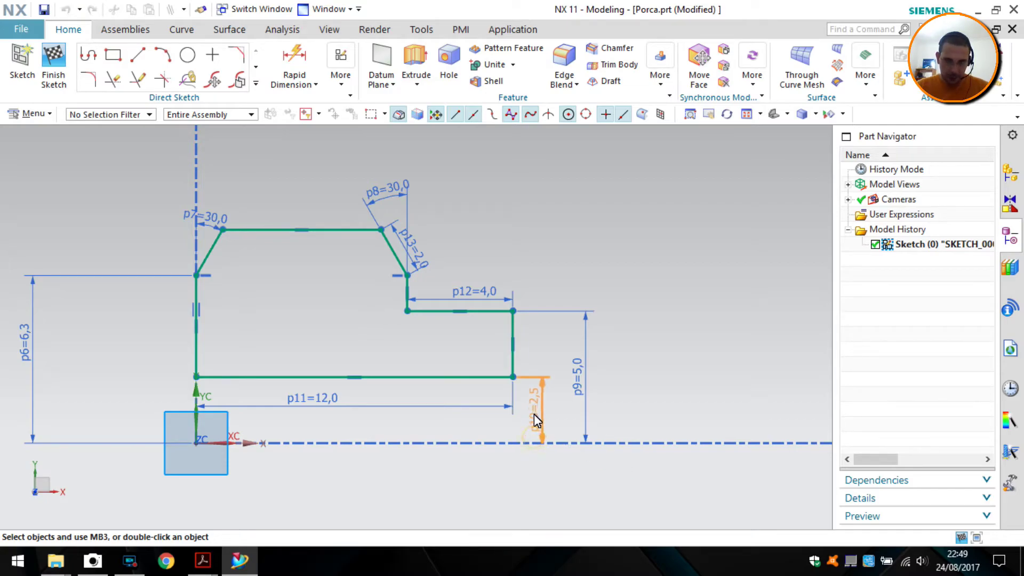
Move the slanted line's length, left 30° angle and profile height dimensions to clearer positions around the profile and finish the sketch
{"action": "mouse_move", "coordinate": [417, 248]}
{"action": "left_mouse_down"}
{"action": "mouse_move", "coordinate": [367, 206]}
{"action": "mouse_move", "coordinate": [376, 292]}
{"action": "left_mouse_up"}
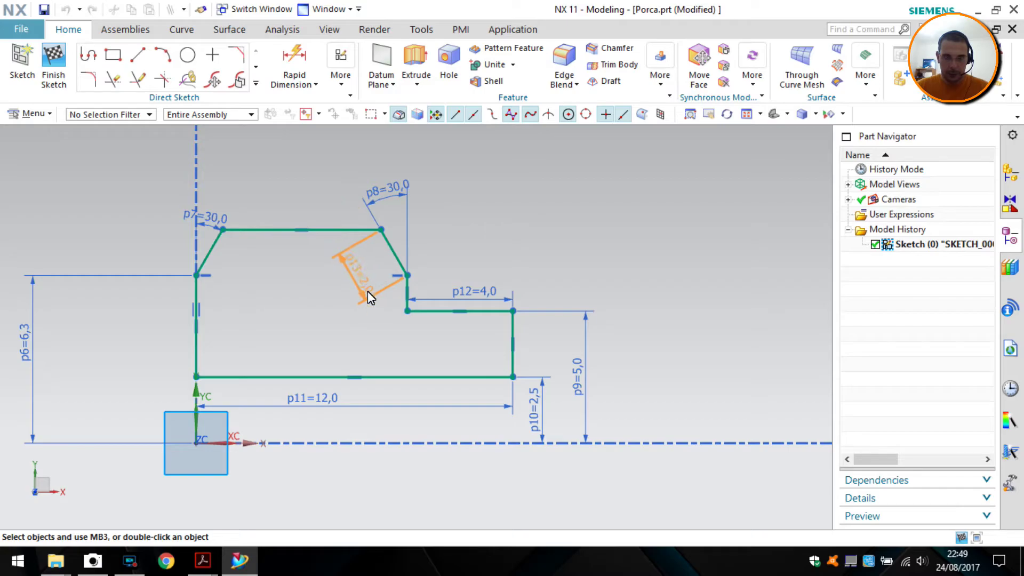
{"action": "left_click_drag", "start_coordinate": [385, 327], "coordinate": [383, 328]}
{"action": "left_click_drag", "start_coordinate": [218, 216], "coordinate": [264, 210]}
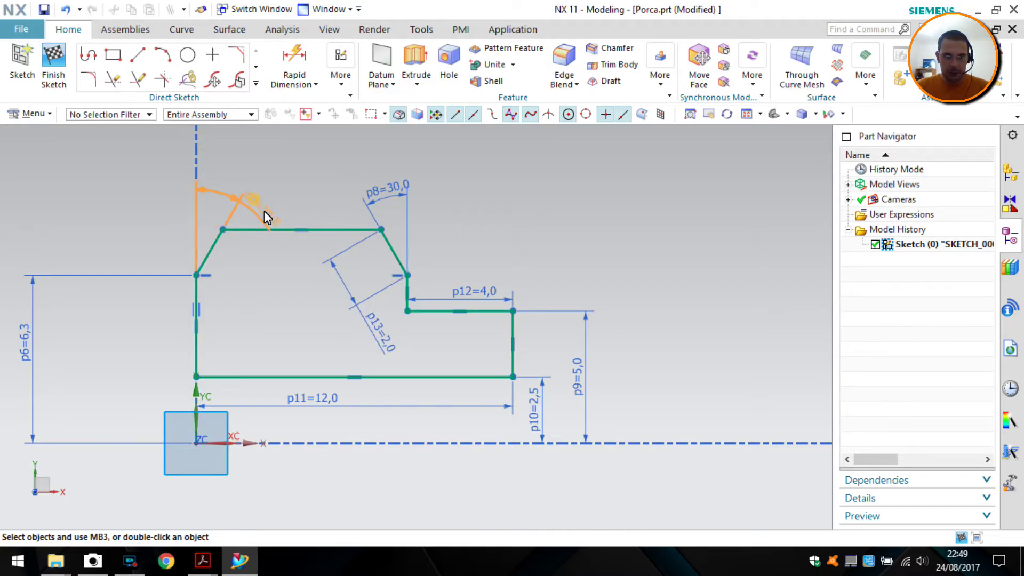
{"action": "left_click_drag", "start_coordinate": [231, 171], "coordinate": [230, 171]}
{"action": "left_click_drag", "start_coordinate": [21, 344], "coordinate": [124, 361]}
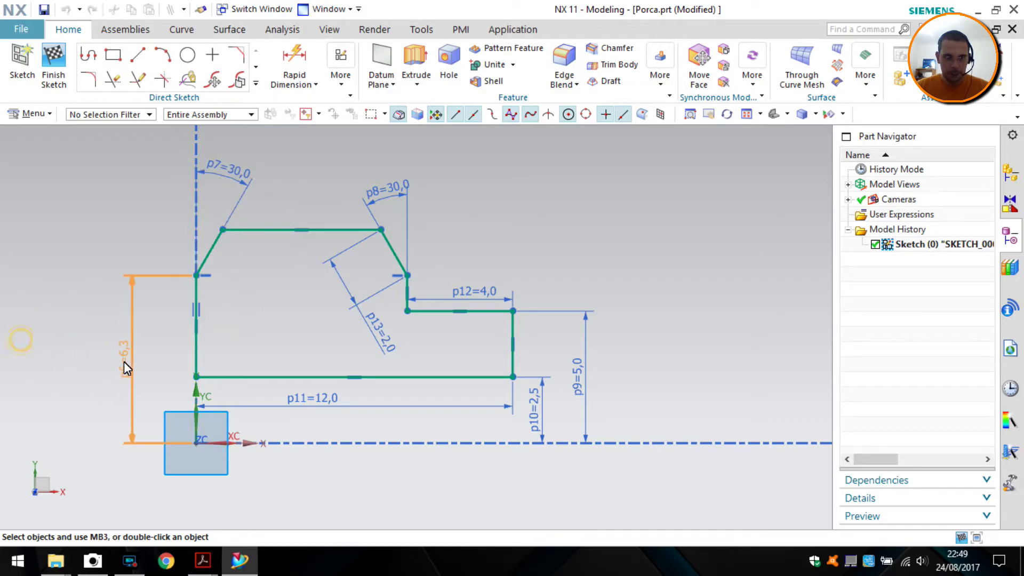
{"action": "left_click", "coordinate": [53, 63]}
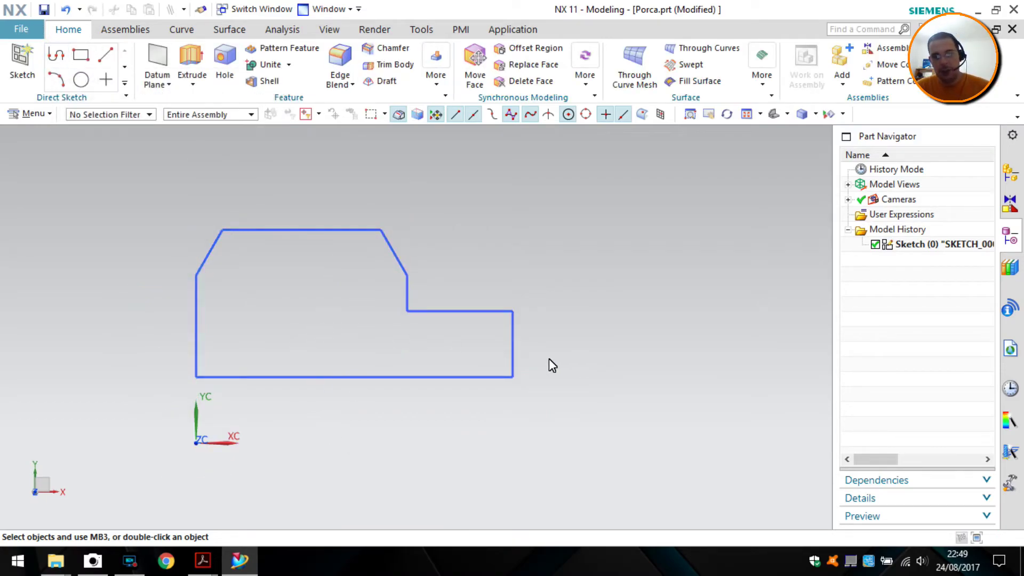
Start a Revolve with the complete closed profile as the section and the XC direction as the axis vector
{"action": "mouse_move", "coordinate": [315, 382]}
{"action": "middle_mouse_down", "text": "shift"}
{"action": "mouse_move", "coordinate": [328, 391]}
{"action": "mouse_move", "coordinate": [289, 349]}
{"action": "mouse_move", "coordinate": [316, 381]}
{"action": "mouse_move", "coordinate": [295, 358]}
{"action": "mouse_move", "coordinate": [305, 334]}
{"action": "mouse_move", "coordinate": [310, 369]}
{"action": "mouse_move", "coordinate": [310, 352]}
{"action": "middle_mouse_up", "text": "shift"}
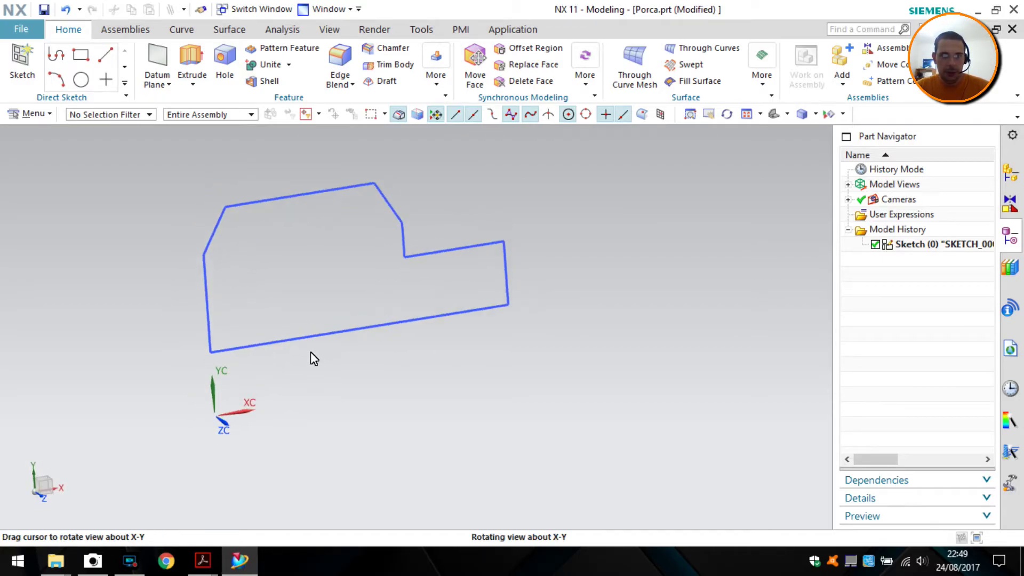
{"action": "right_click", "coordinate": [309, 334]}
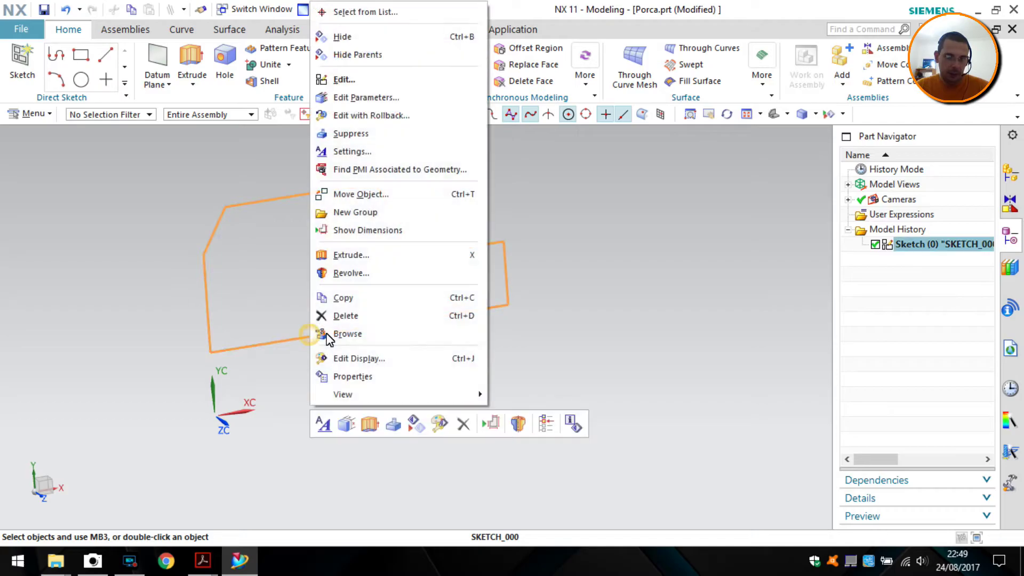
{"action": "left_click", "coordinate": [344, 273]}
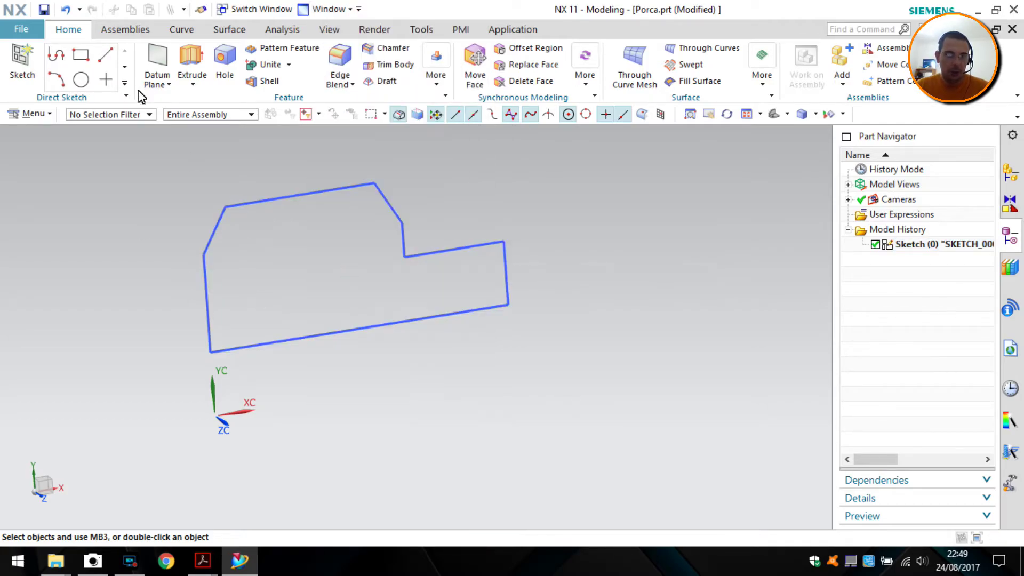
{"action": "left_click", "coordinate": [192, 85]}
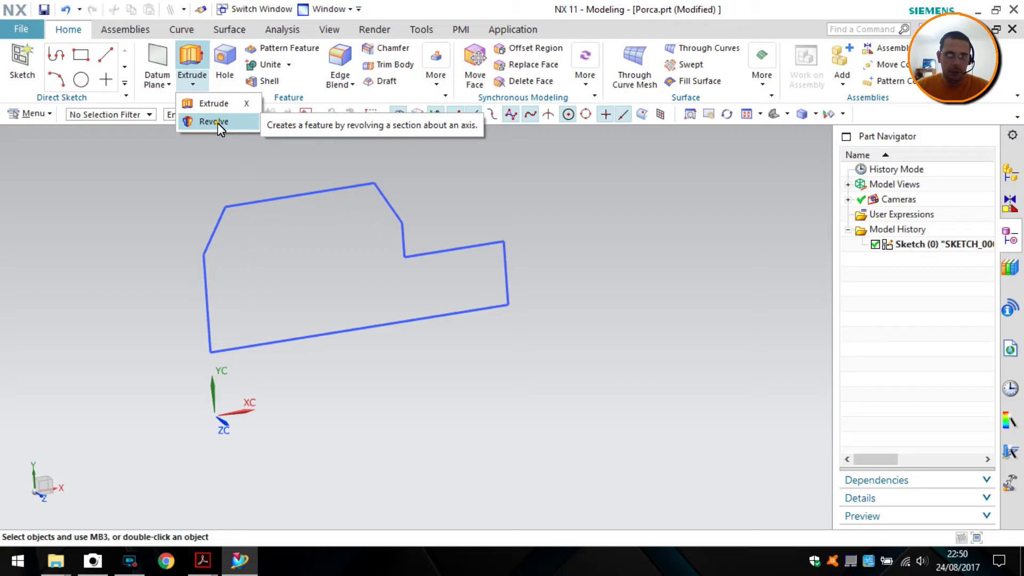
{"action": "left_click", "coordinate": [217, 122]}
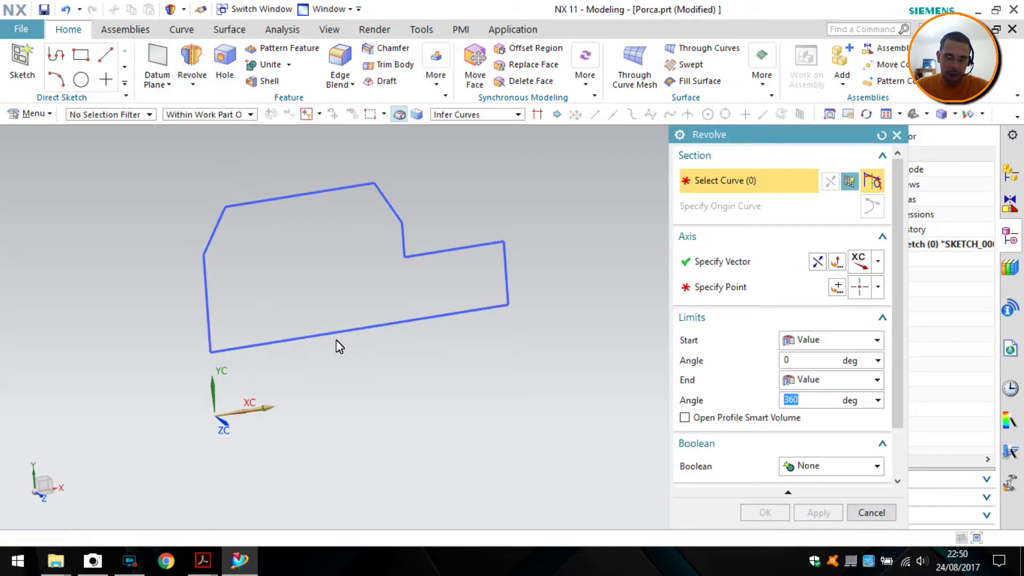
{"action": "left_click", "coordinate": [330, 343]}
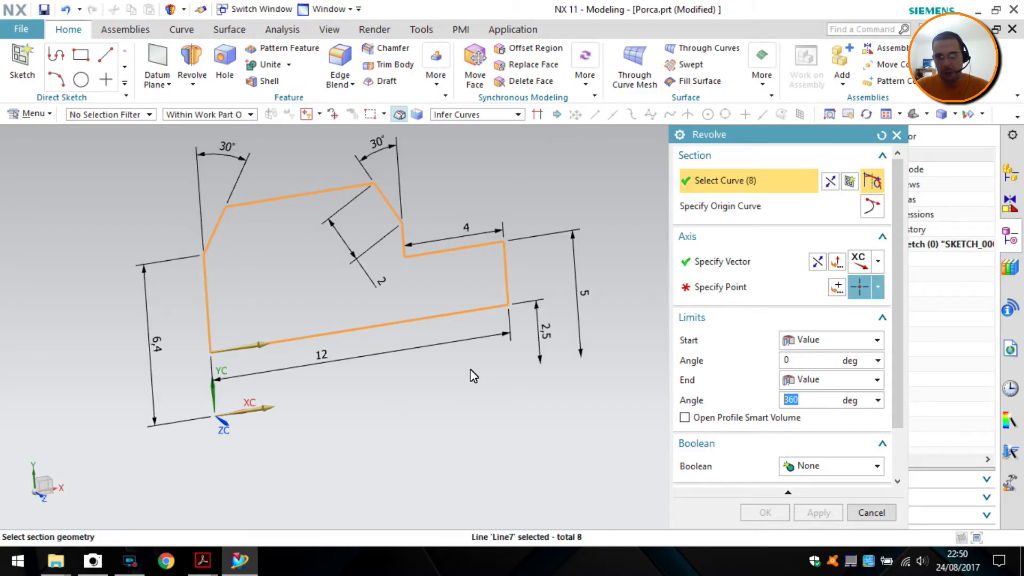
{"action": "left_click", "coordinate": [878, 262]}
{"action": "left_click", "coordinate": [860, 134]}
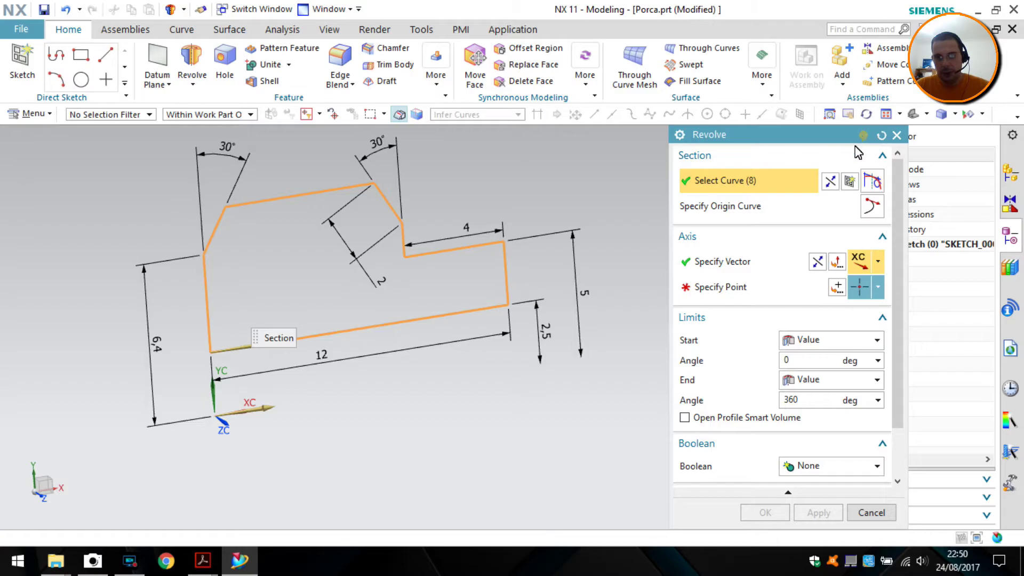
Place the revolve axis point at the absolute origin (0, 0, 0) as an inferred point and complete the 360° revolve
{"action": "left_click", "coordinate": [837, 288]}
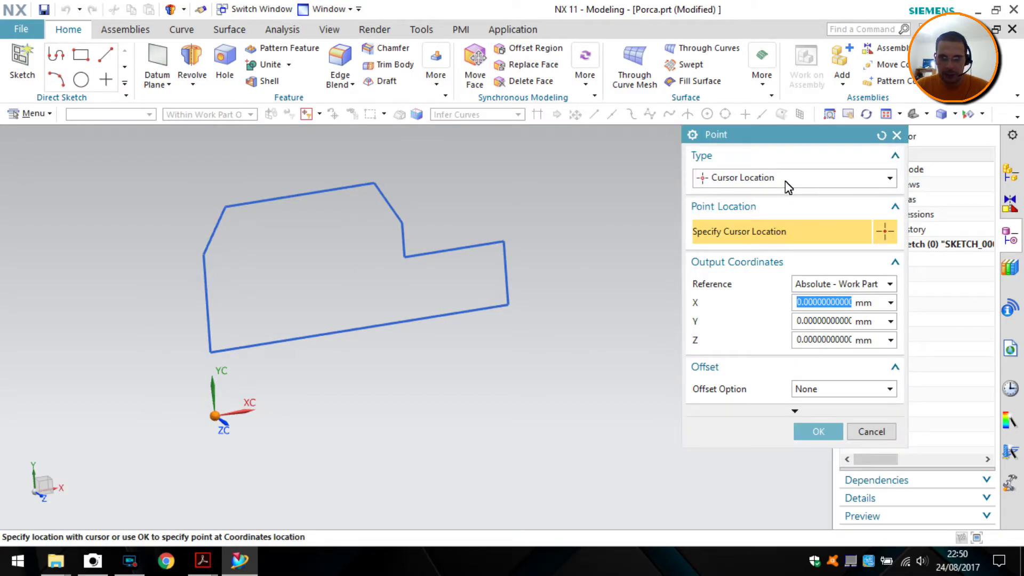
{"action": "left_click", "coordinate": [787, 181]}
{"action": "left_click", "coordinate": [736, 195]}
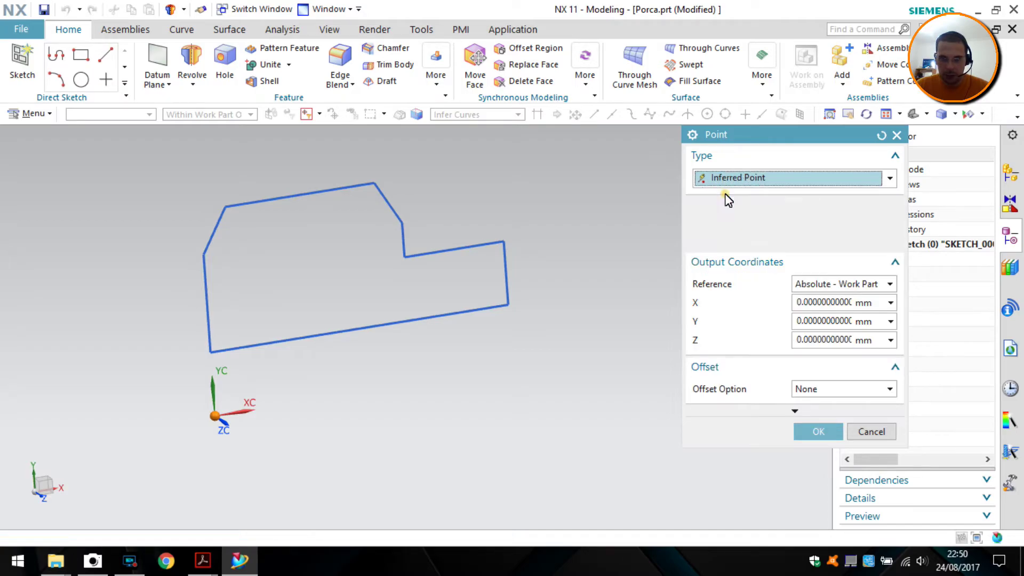
{"action": "left_click_drag", "start_coordinate": [787, 135], "coordinate": [711, 135]}
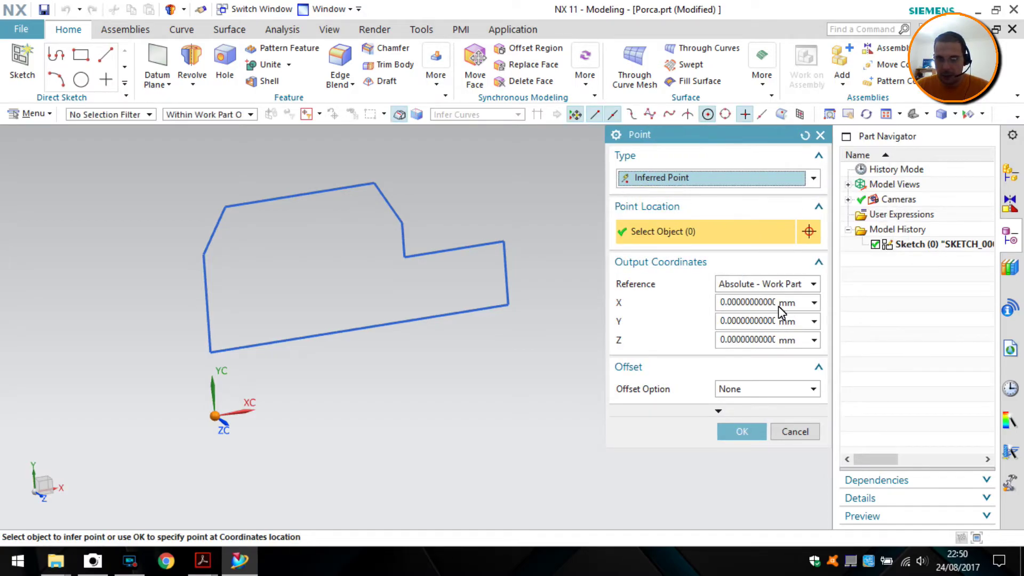
{"action": "left_click", "coordinate": [748, 286]}
{"action": "left_click", "coordinate": [743, 300]}
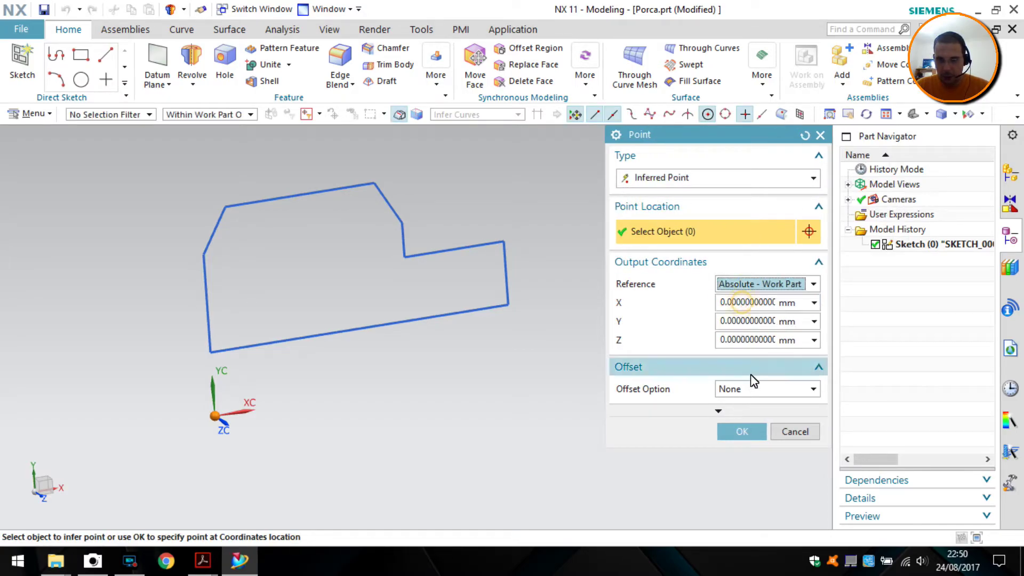
{"action": "left_click", "coordinate": [749, 433]}
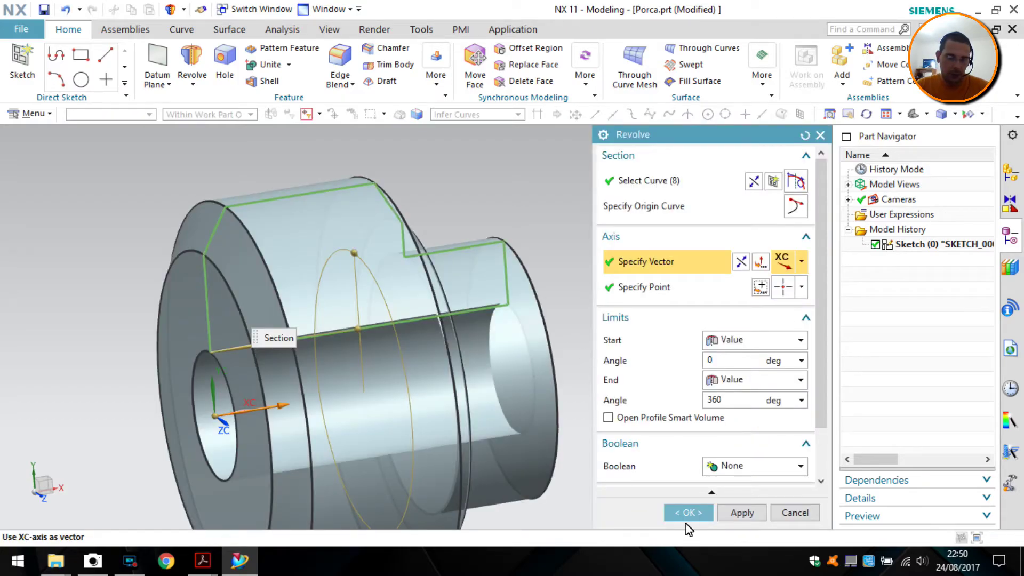
{"action": "right_click", "coordinate": [511, 184]}
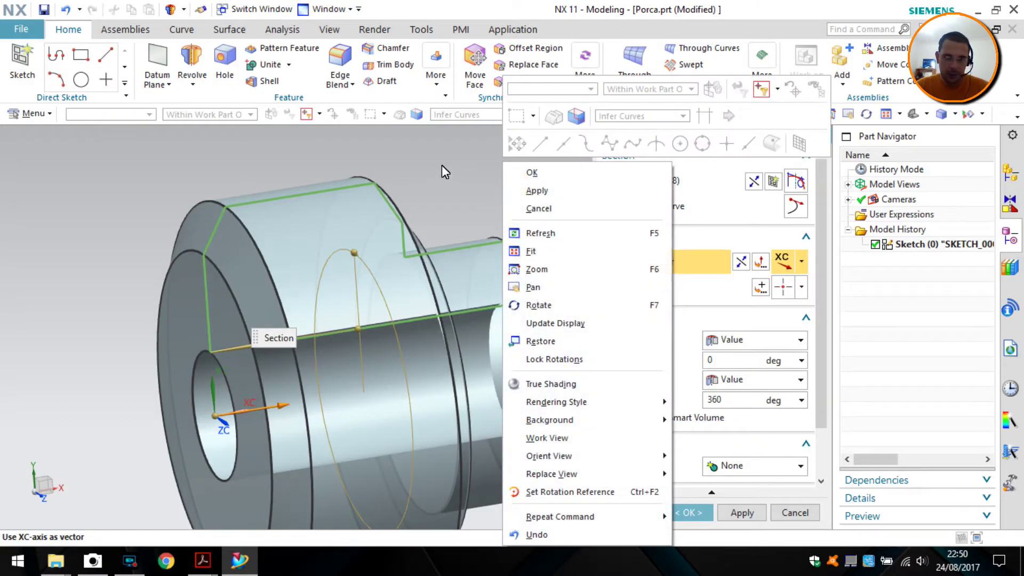
{"action": "left_click", "coordinate": [441, 164]}
{"action": "middle_click_drag", "start_coordinate": [424, 200], "coordinate": [693, 536]}
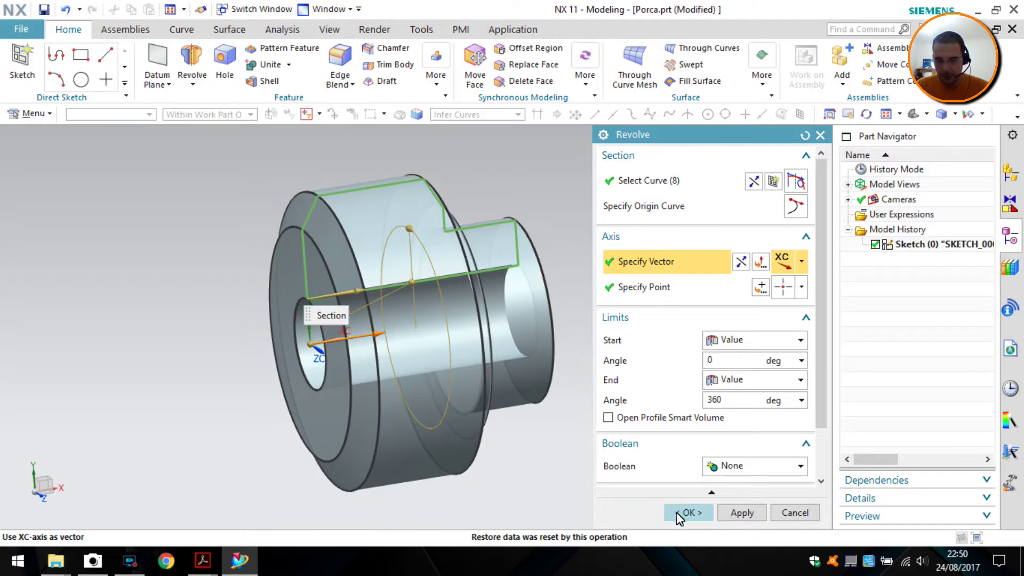
{"action": "left_click", "coordinate": [676, 512]}
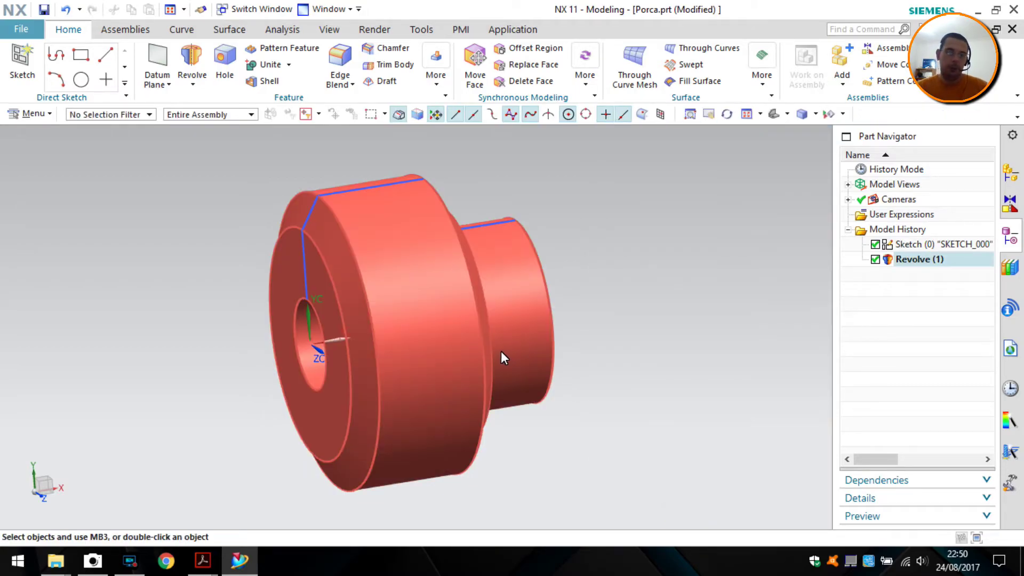
Compare the revolved body with the hexagon in the part 11 drawing and save the Porca part
{"action": "mouse_move", "coordinate": [499, 331]}
{"action": "middle_mouse_down"}
{"action": "mouse_move", "coordinate": [459, 317]}
{"action": "mouse_move", "coordinate": [454, 327]}
{"action": "mouse_move", "coordinate": [393, 331]}
{"action": "mouse_move", "coordinate": [543, 328]}
{"action": "mouse_move", "coordinate": [479, 316]}
{"action": "mouse_move", "coordinate": [476, 349]}
{"action": "mouse_move", "coordinate": [514, 366]}
{"action": "middle_mouse_up"}
{"action": "key", "text": "alt+Tab"}
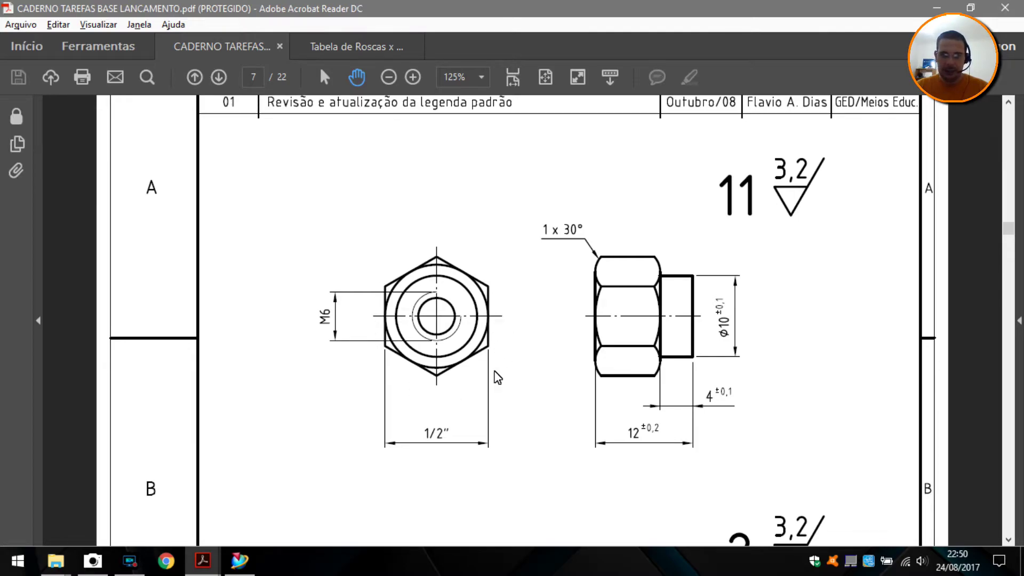
{"action": "key", "text": "alt+Tab"}
{"action": "middle_click_drag", "start_coordinate": [395, 359], "coordinate": [390, 330]}
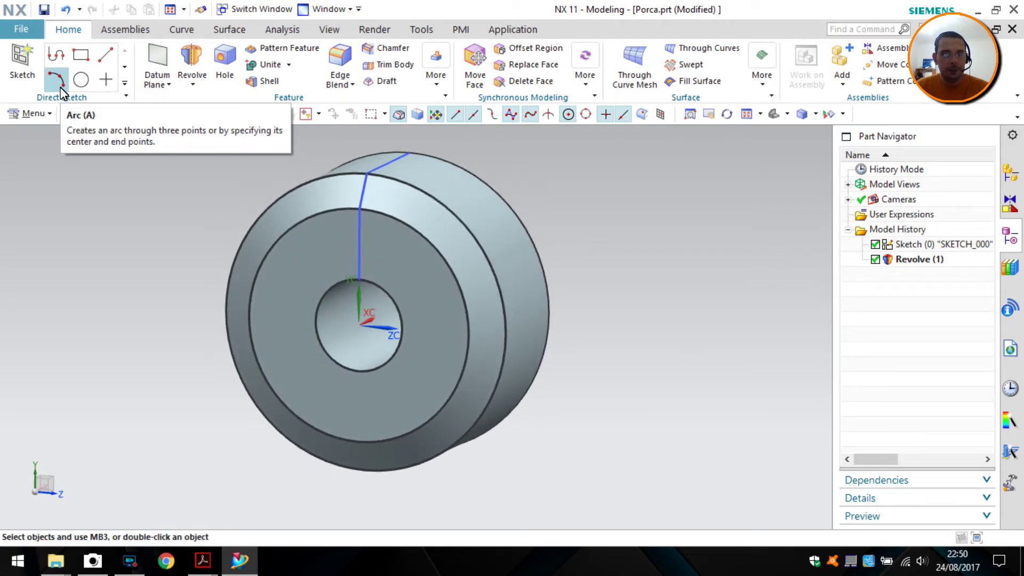
{"action": "left_click", "coordinate": [43, 10]}
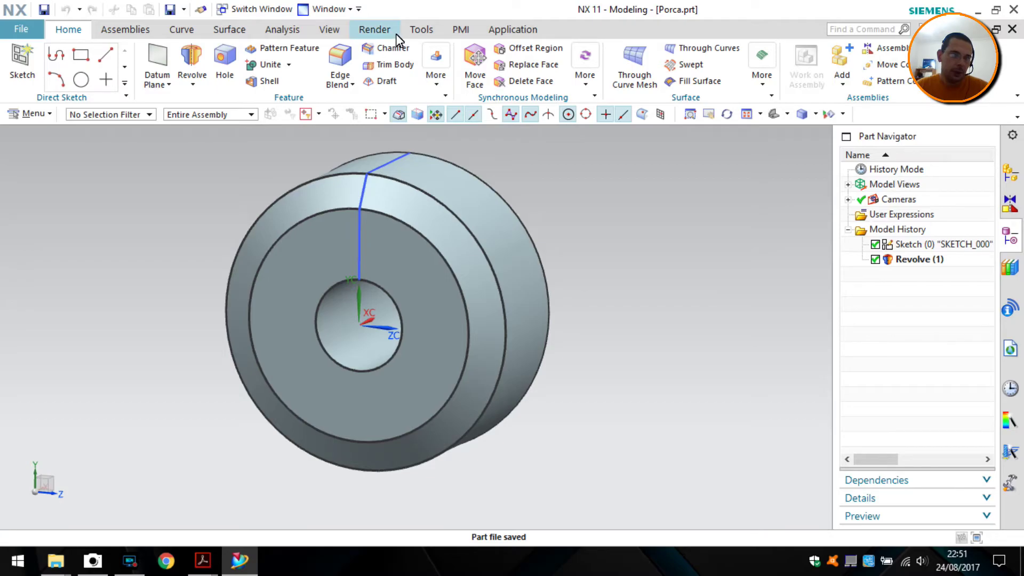
Create a sketch on the flat annular face at the large chamfered end of the revolved body
{"action": "left_click", "coordinate": [21, 63]}
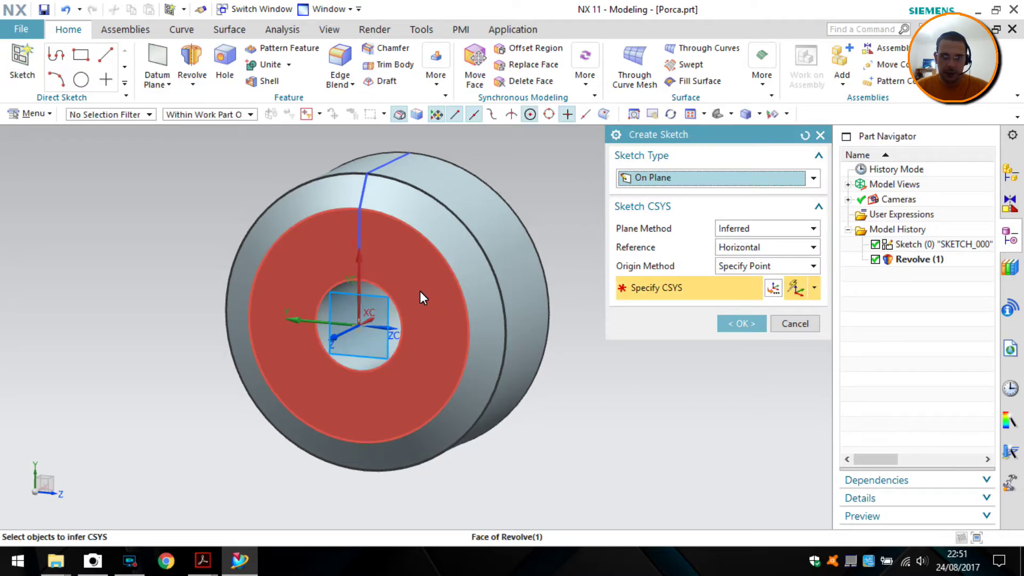
{"action": "left_click", "coordinate": [423, 291]}
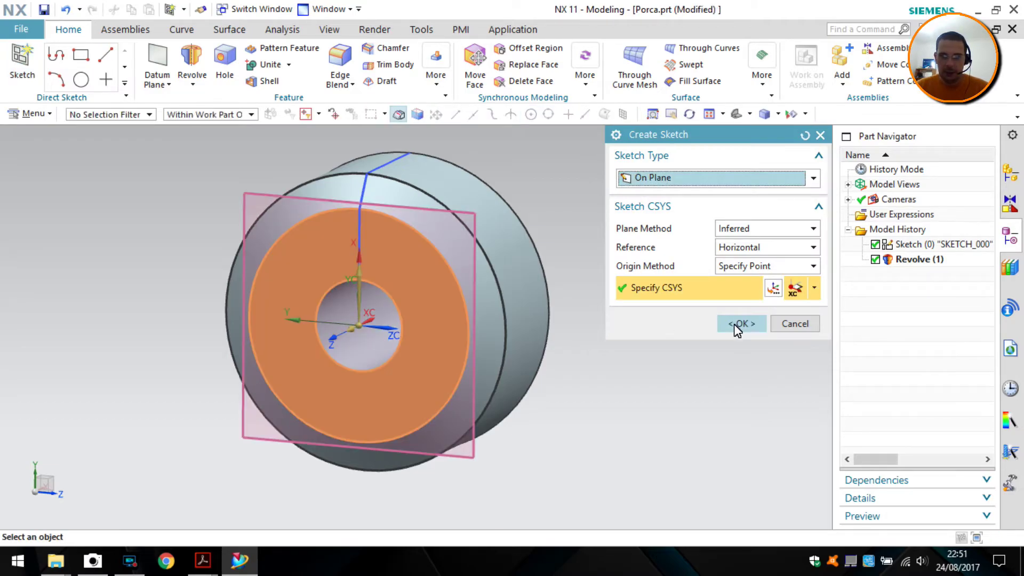
{"action": "left_click", "coordinate": [738, 323]}
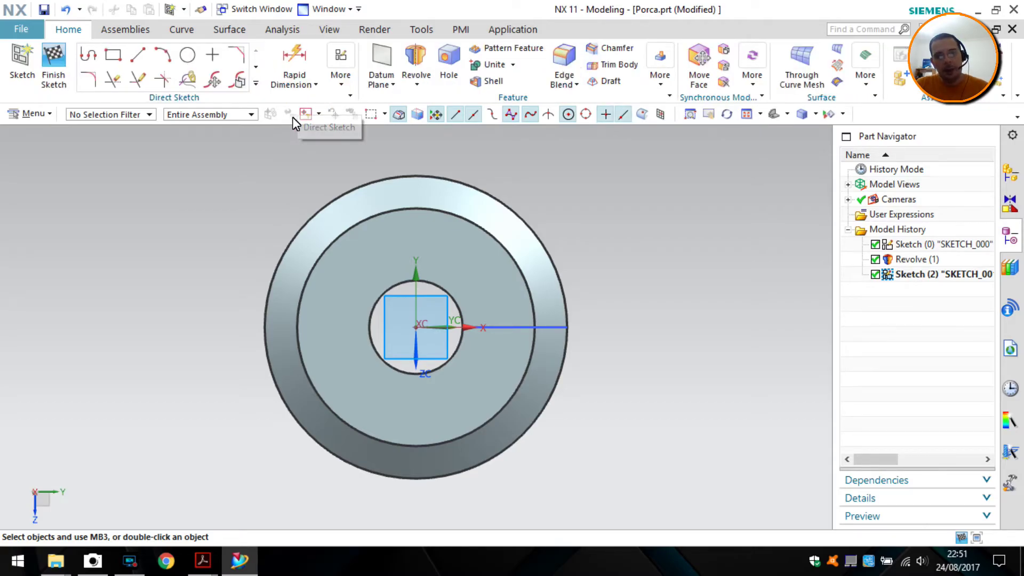
Start a six-sided polygon sized by inscribed radius, with its centre at the sketch origin in the hole
{"action": "left_click", "coordinate": [256, 85]}
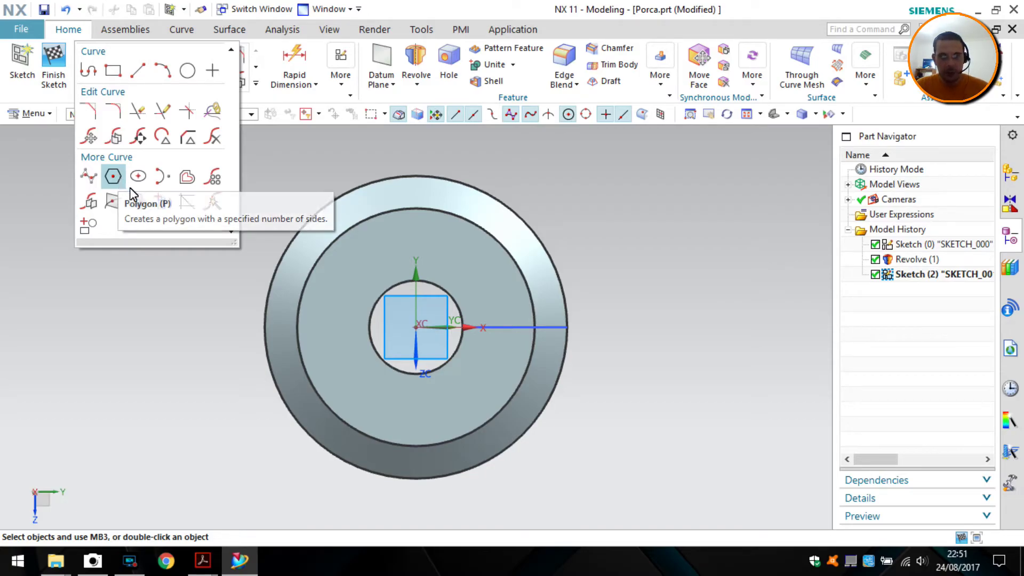
{"action": "left_click", "coordinate": [114, 176]}
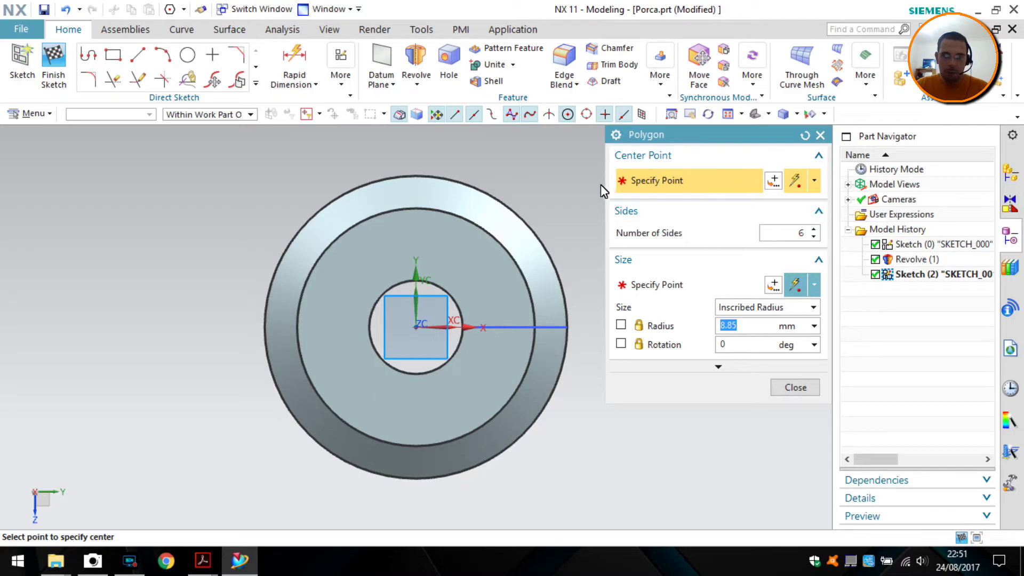
{"action": "left_click", "coordinate": [416, 327]}
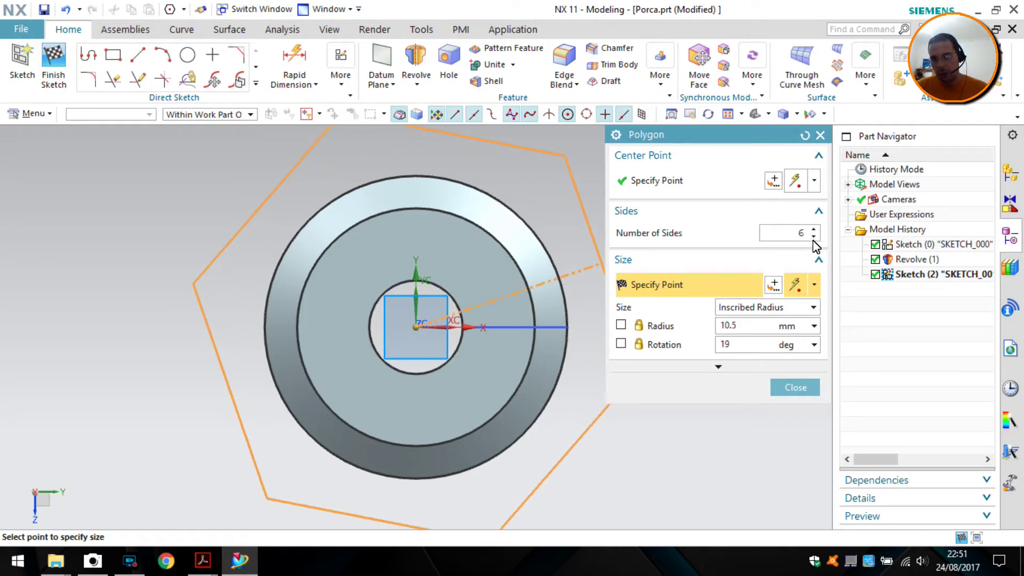
Try reducing the polygon's number of sides to three and restore it to six
{"action": "left_click", "coordinate": [814, 237]}
{"action": "left_click", "coordinate": [813, 236]}
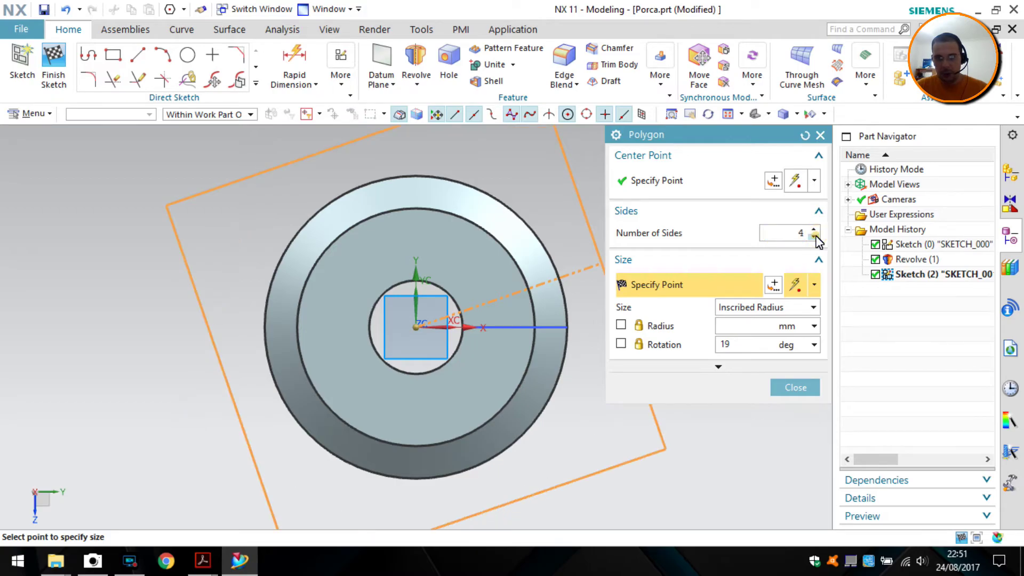
{"action": "left_click", "coordinate": [813, 237]}
{"action": "left_click", "coordinate": [814, 229]}
{"action": "left_click", "coordinate": [814, 229]}
{"action": "left_click", "coordinate": [814, 230]}
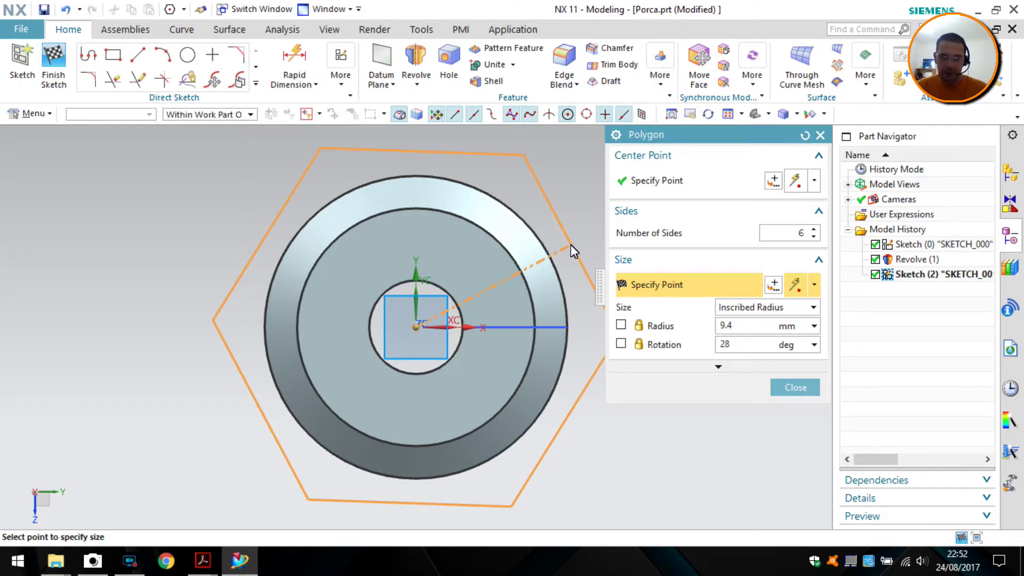
Compare the polygon preview with the hexagon and its 1/2" across-flats dimension in the part 11 drawing
{"action": "key", "text": "alt+Tab"}
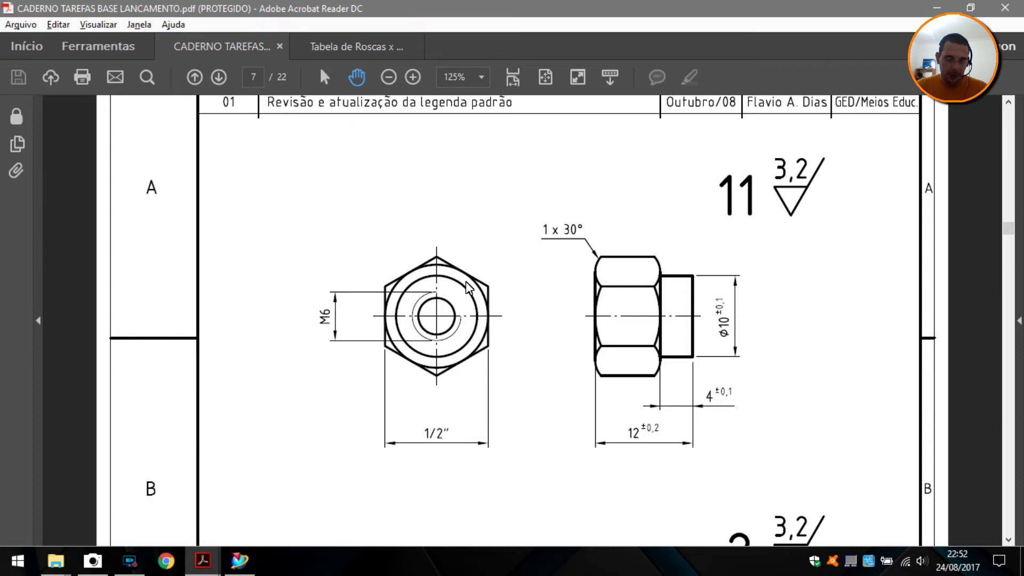
{"action": "key", "text": "alt+Tab"}
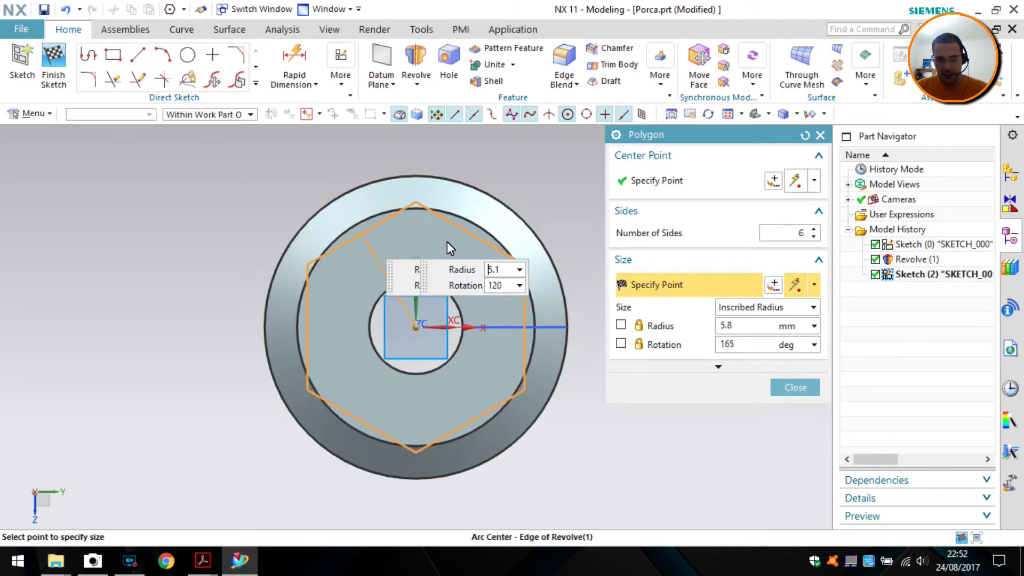
{"action": "key", "text": "alt+Tab"}
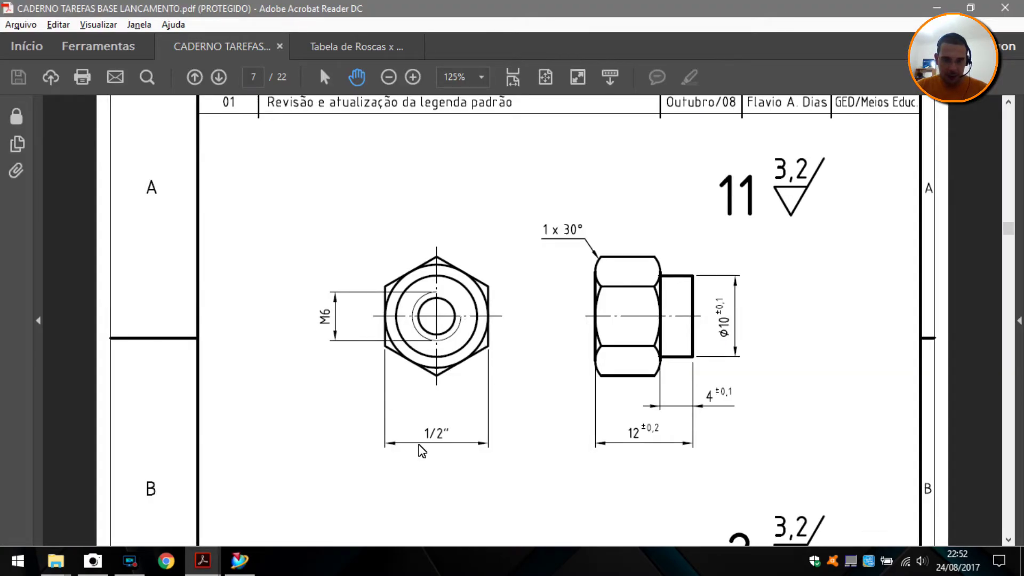
{"action": "key", "text": "alt+Tab"}
{"action": "key", "text": "alt+Tab"}
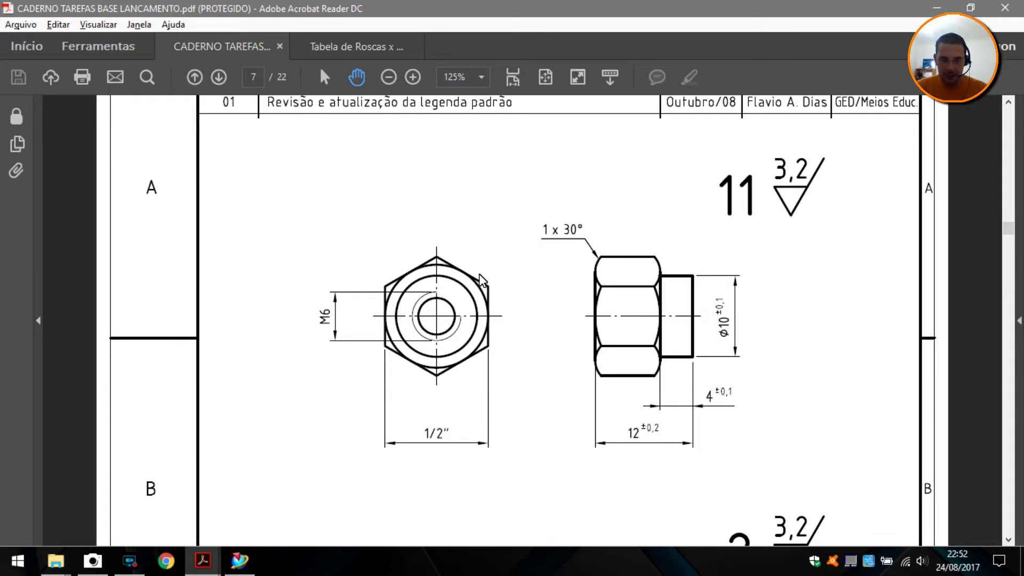
{"action": "key", "text": "alt+Tab"}
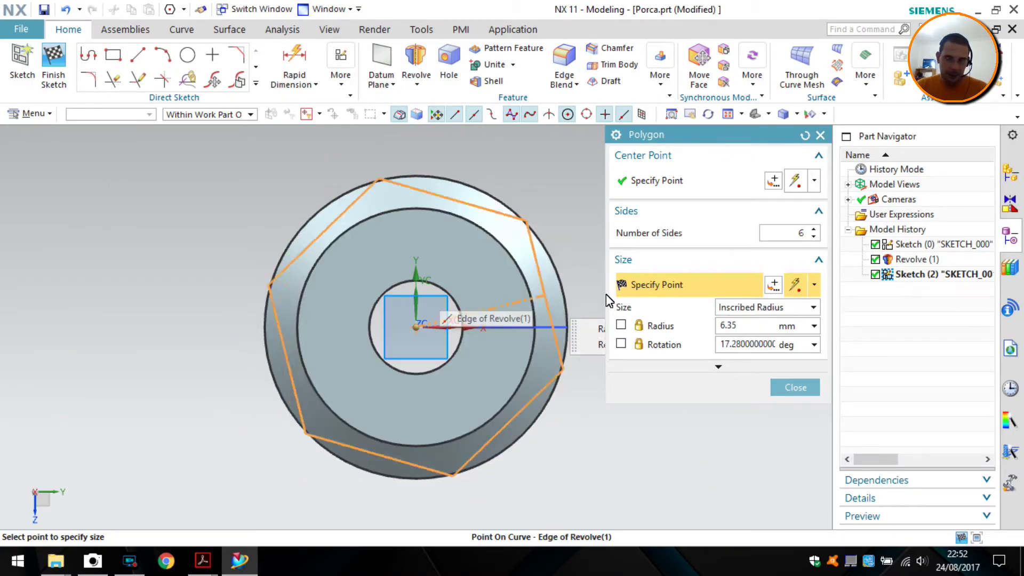
Try sizing the polygon by circumscribed radius and restore the inscribed radius method
{"action": "left_click", "coordinate": [758, 307]}
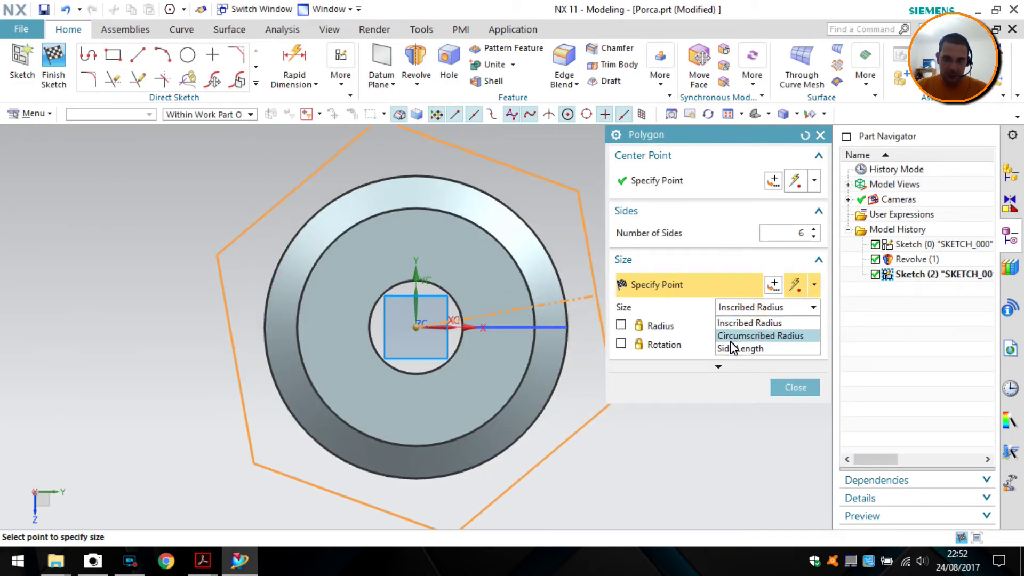
{"action": "left_click", "coordinate": [746, 336]}
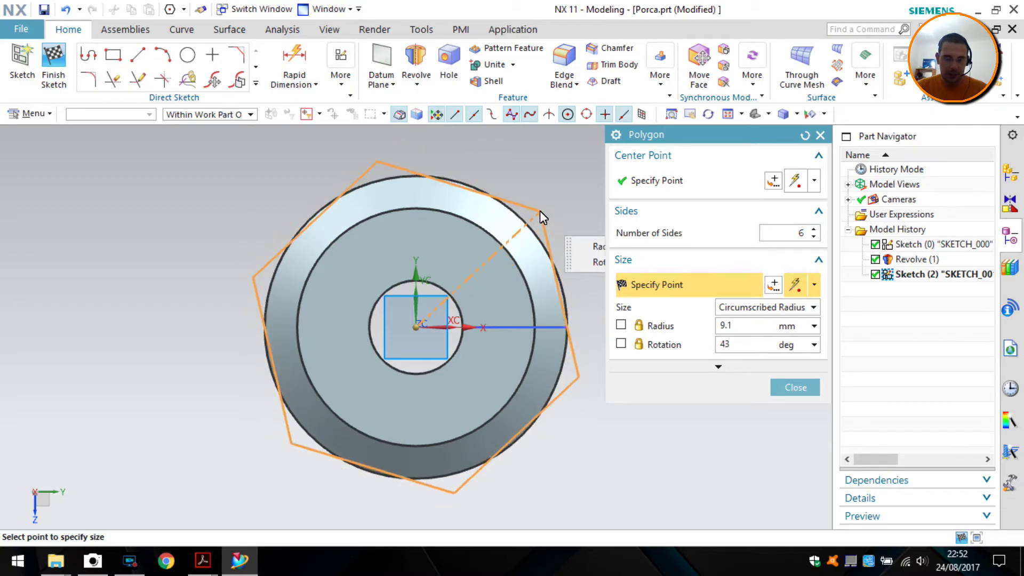
{"action": "left_click", "coordinate": [740, 308]}
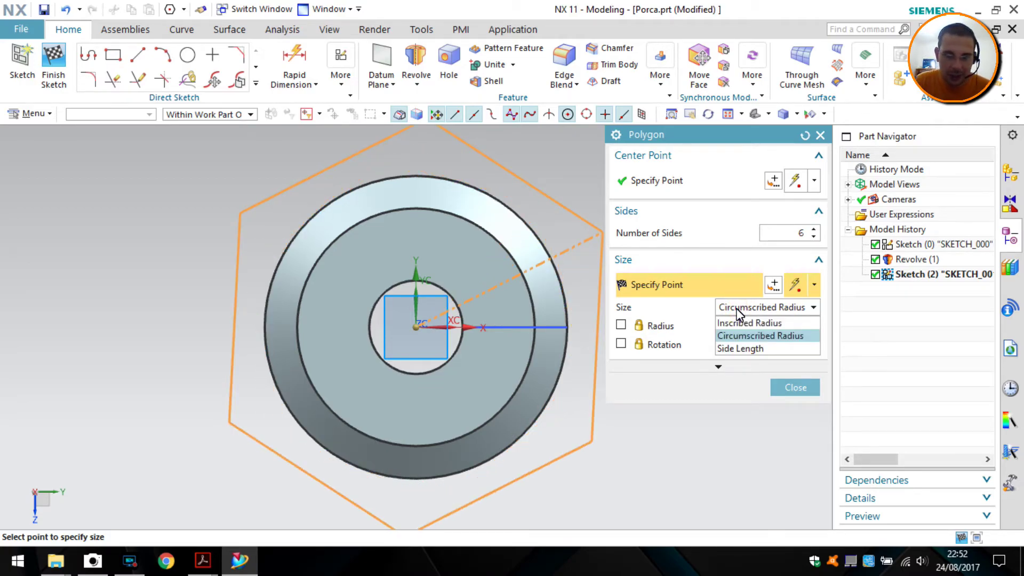
{"action": "left_click", "coordinate": [746, 323]}
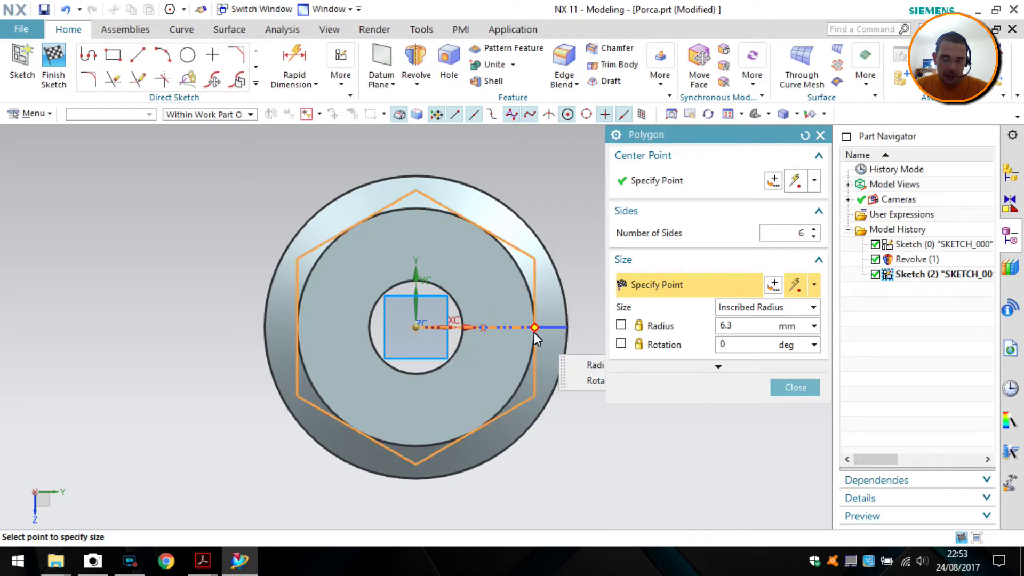
Size the hexagon to the profile line's start point on the inner chamfer circle, 6.35 mm inscribed radius at 0° rotation, and finish the sketch
{"action": "scroll", "coordinate": [542, 337], "scroll_direction": "up", "scroll_amount": 5}
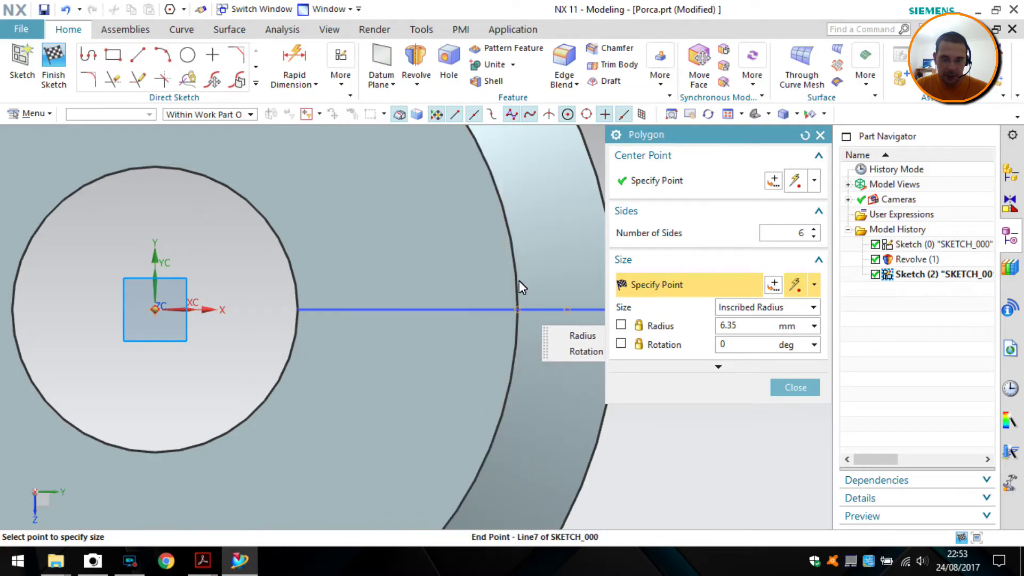
{"action": "left_click", "coordinate": [518, 311]}
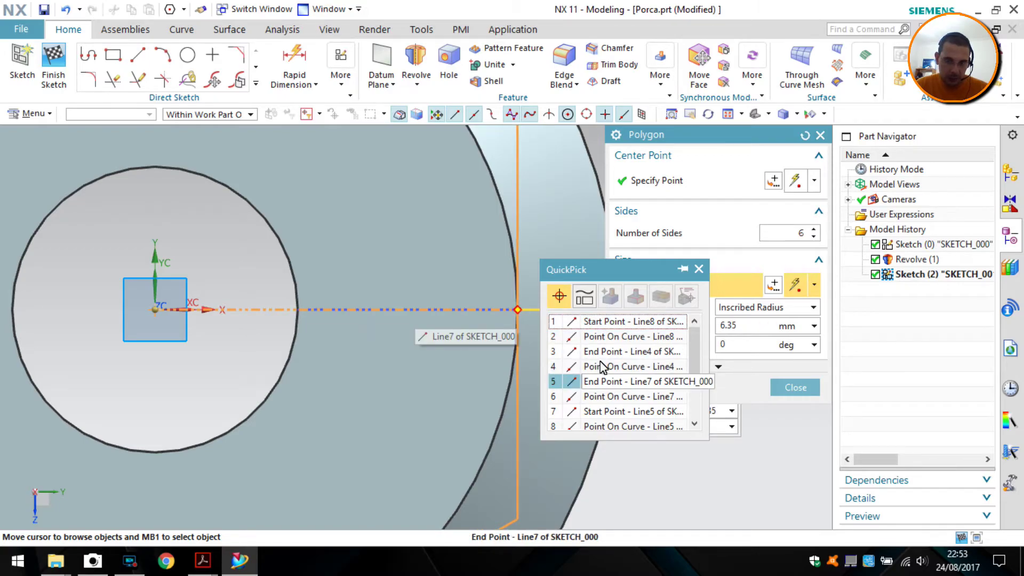
{"action": "left_click", "coordinate": [601, 322]}
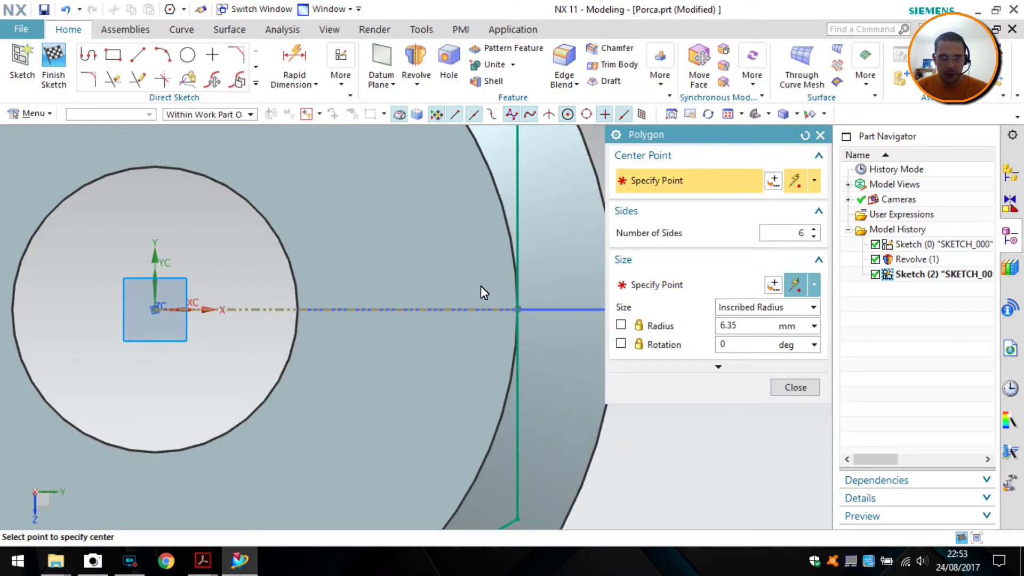
{"action": "scroll", "coordinate": [481, 286], "scroll_direction": "down", "scroll_amount": 5}
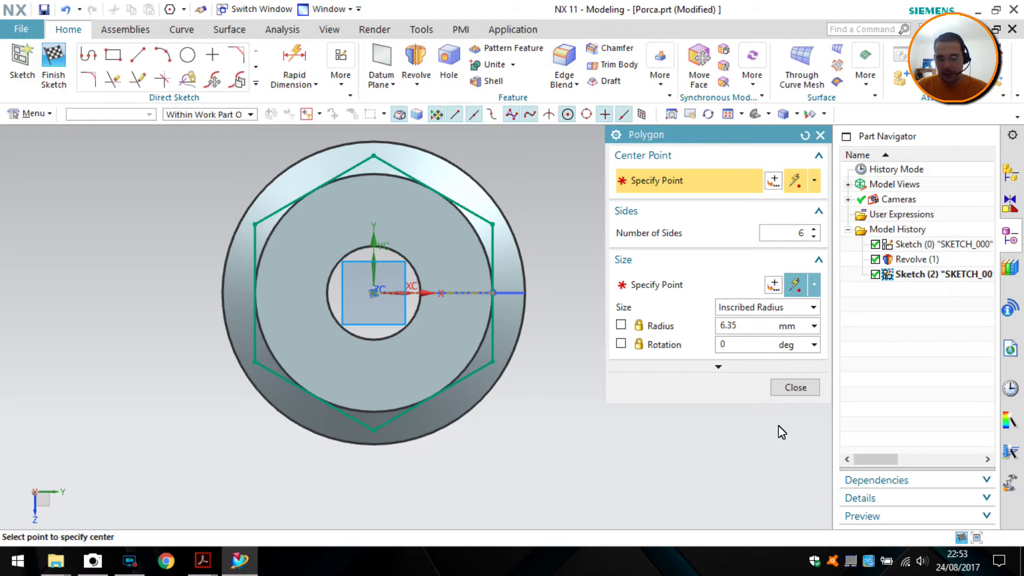
{"action": "left_click", "coordinate": [787, 385]}
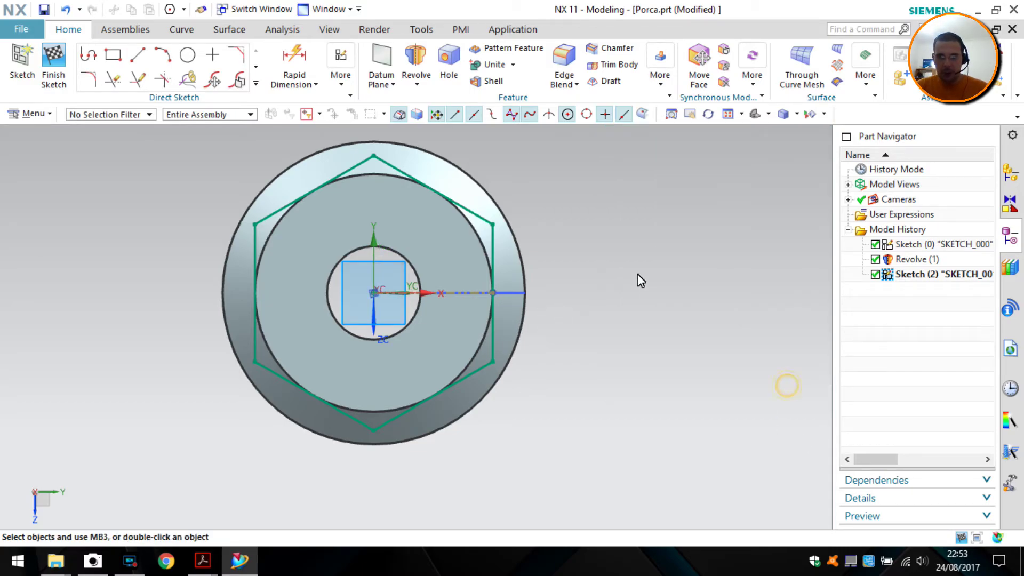
{"action": "left_click", "coordinate": [53, 62]}
{"action": "scroll", "coordinate": [478, 293], "scroll_direction": "down", "scroll_amount": 5}
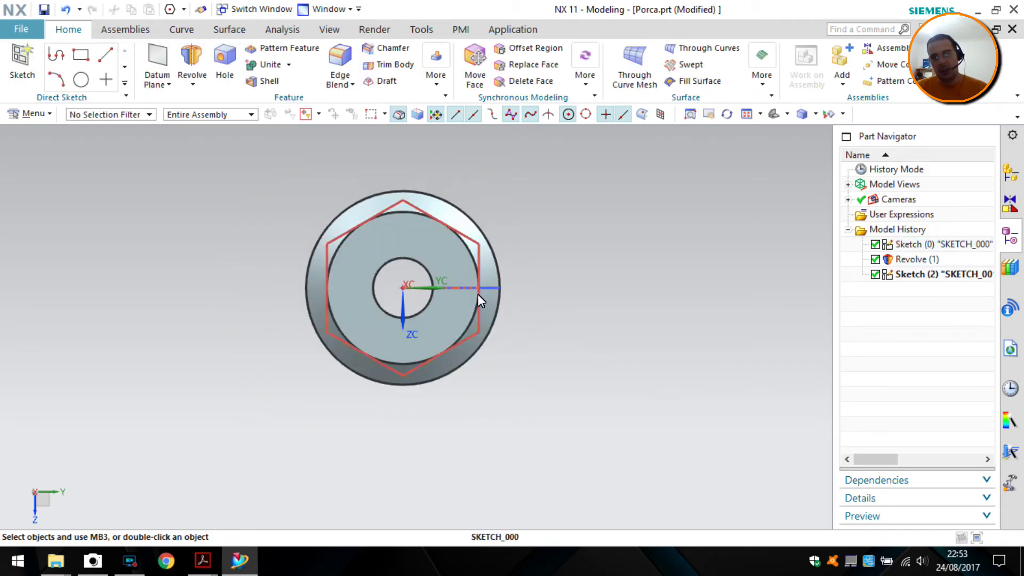
Try extruding the hexagon sketch with the Boolean set to None, and reset the Extrude settings to their defaults
{"action": "middle_click_drag", "start_coordinate": [498, 304], "coordinate": [429, 296]}
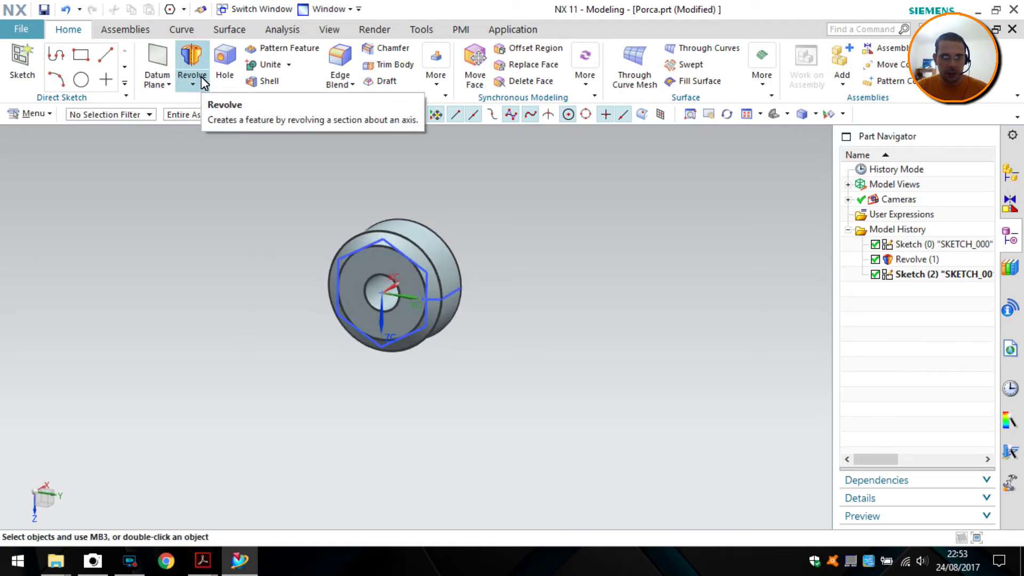
{"action": "scroll", "coordinate": [358, 280], "scroll_direction": "down", "scroll_amount": 2}
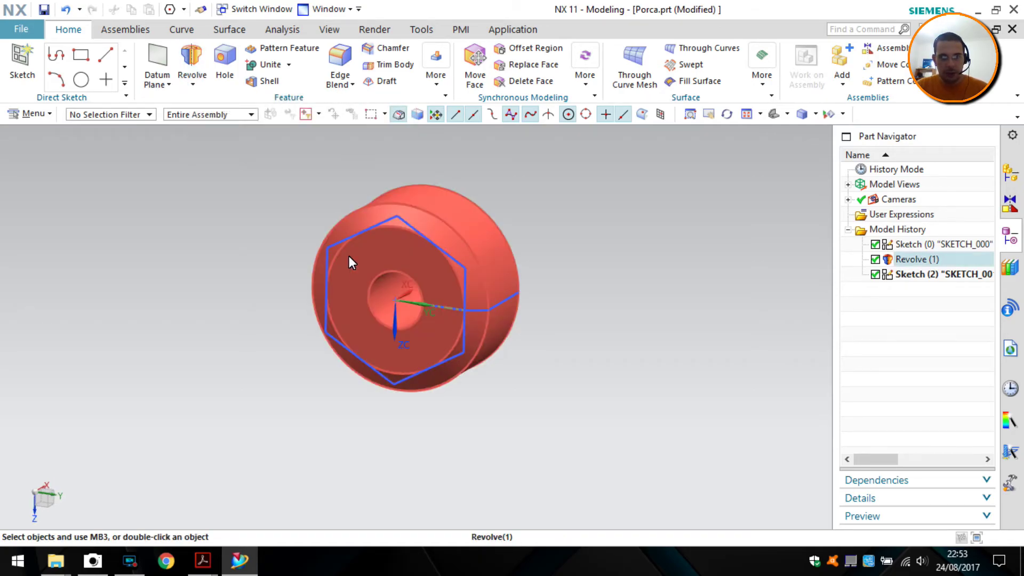
{"action": "left_click", "coordinate": [195, 83]}
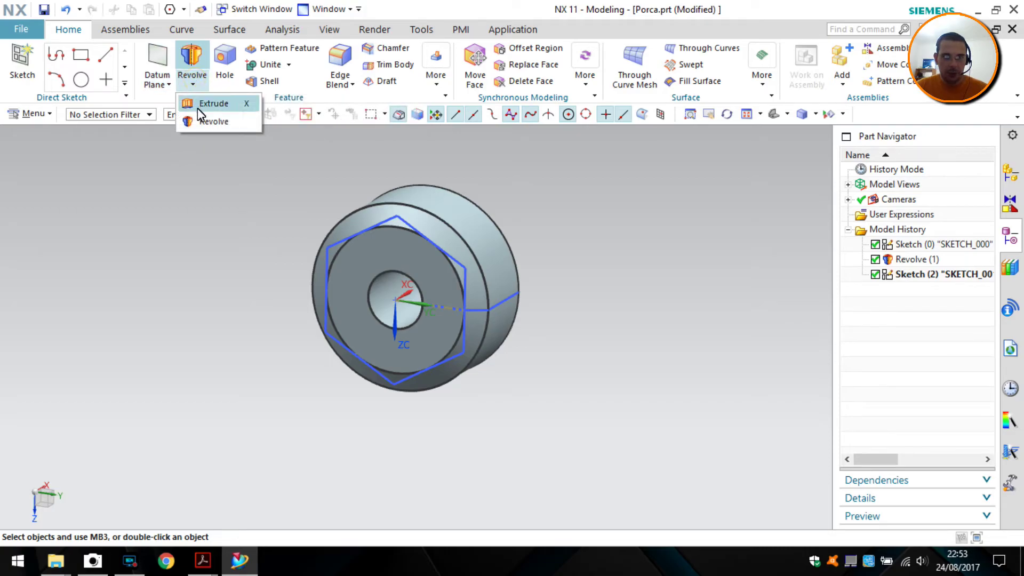
{"action": "left_click", "coordinate": [212, 105]}
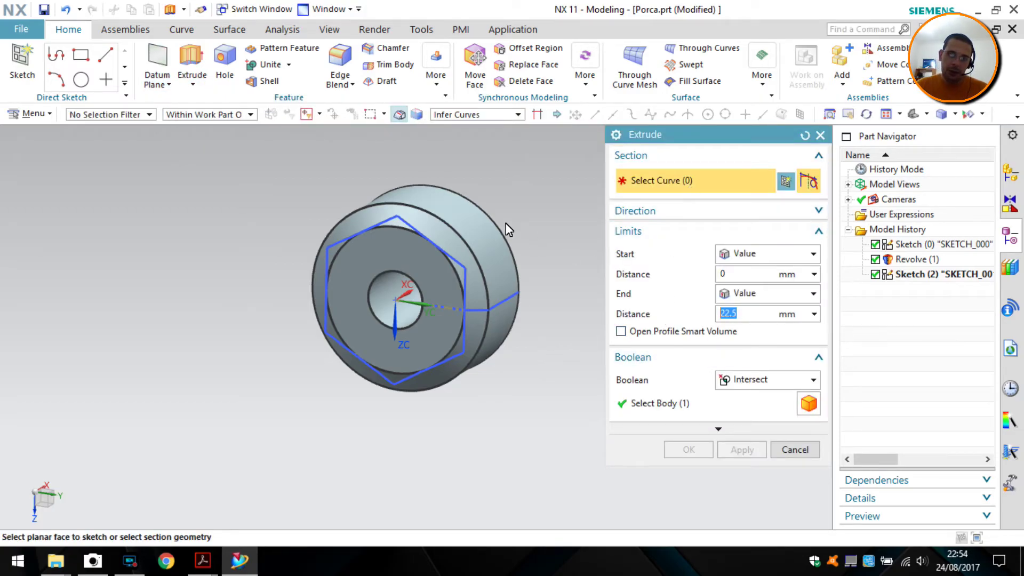
{"action": "left_click", "coordinate": [465, 269]}
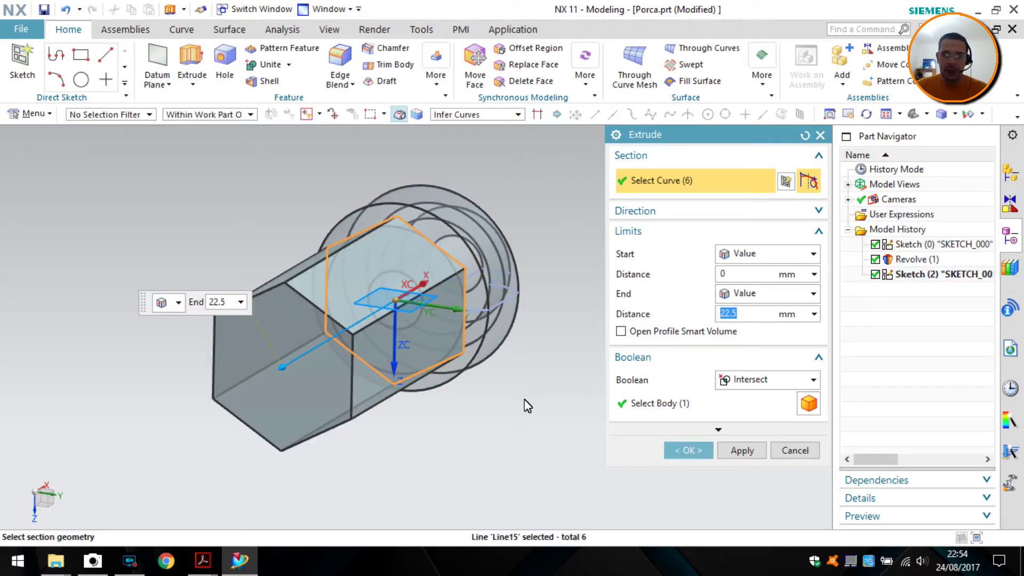
{"action": "middle_click_drag", "start_coordinate": [509, 395], "coordinate": [464, 388]}
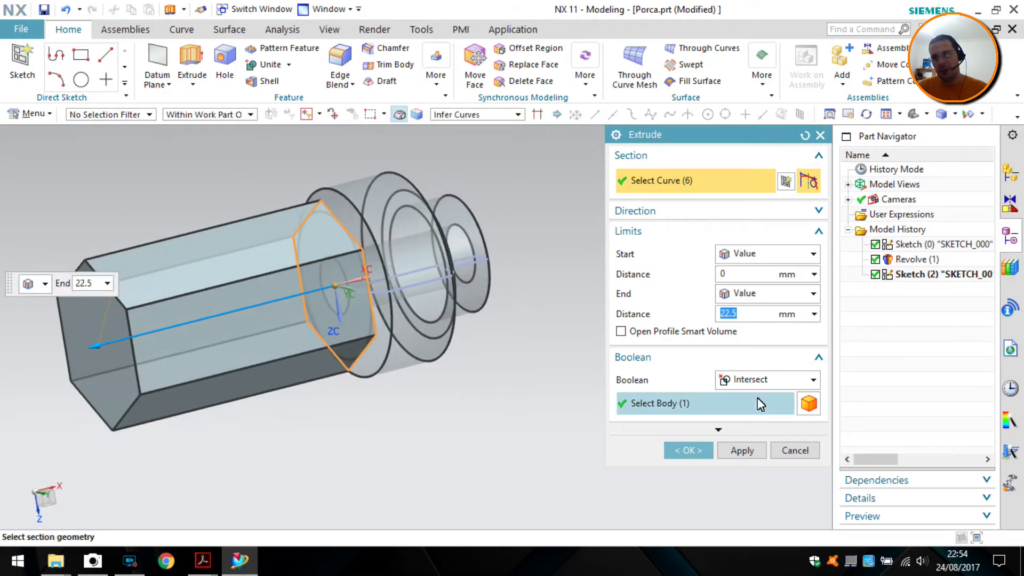
{"action": "left_click", "coordinate": [757, 379]}
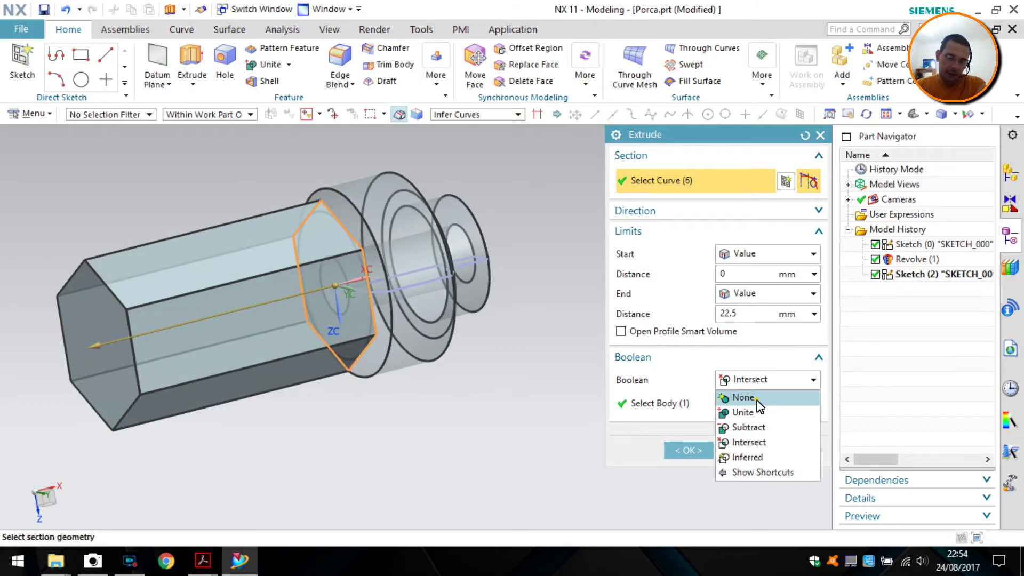
{"action": "left_click", "coordinate": [756, 397]}
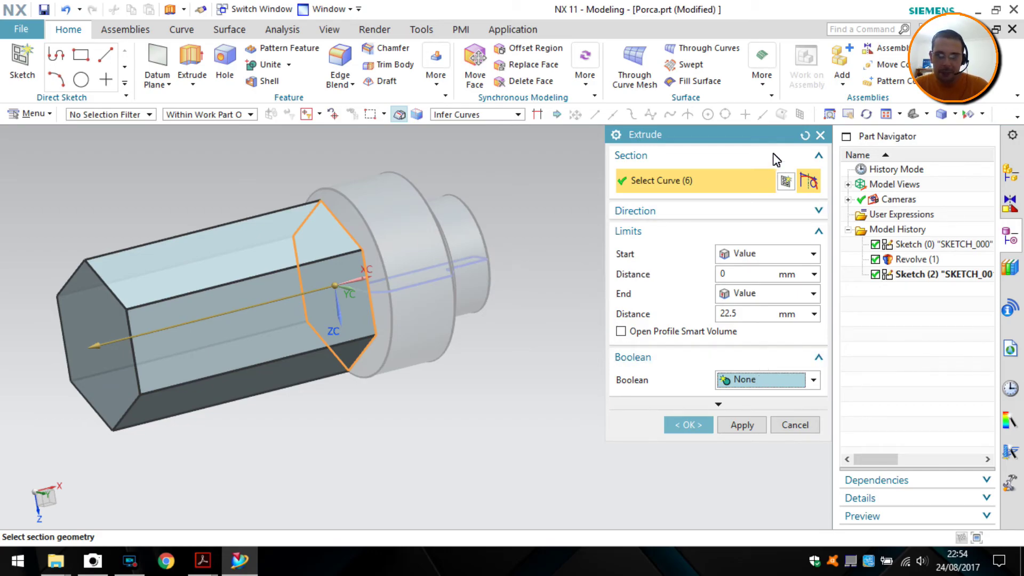
{"action": "left_click", "coordinate": [804, 136]}
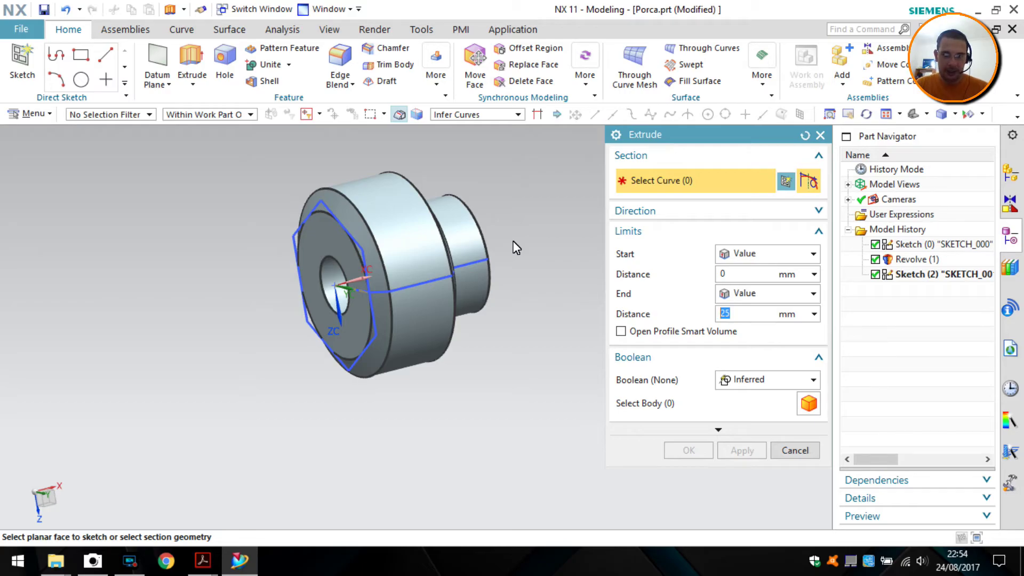
Select the hexagon as the Extrude section again and reverse the 25 mm extrusion's direction to pass through the revolved body
{"action": "left_click", "coordinate": [363, 251]}
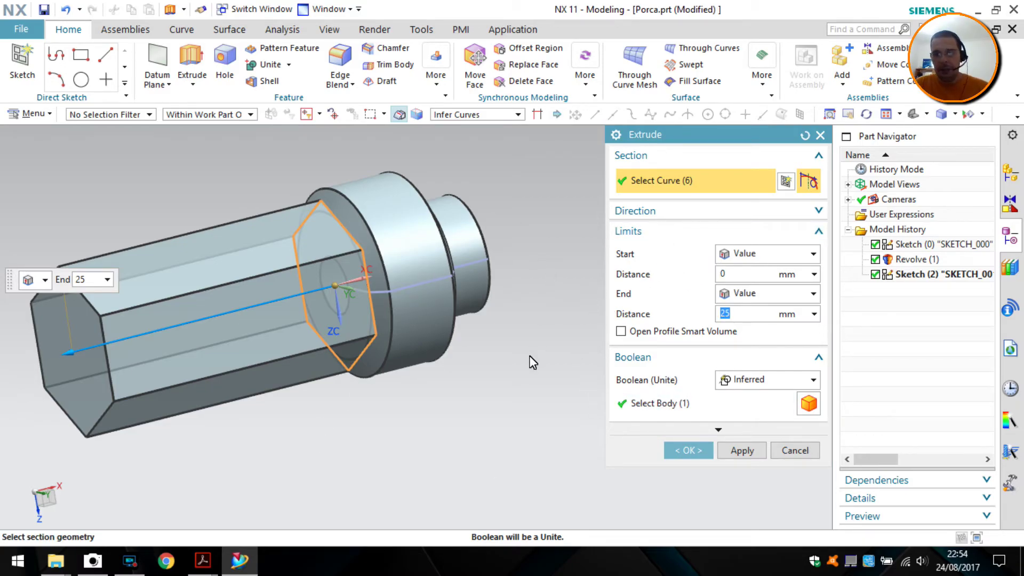
{"action": "left_click", "coordinate": [71, 353]}
{"action": "double_click", "coordinate": [72, 352]}
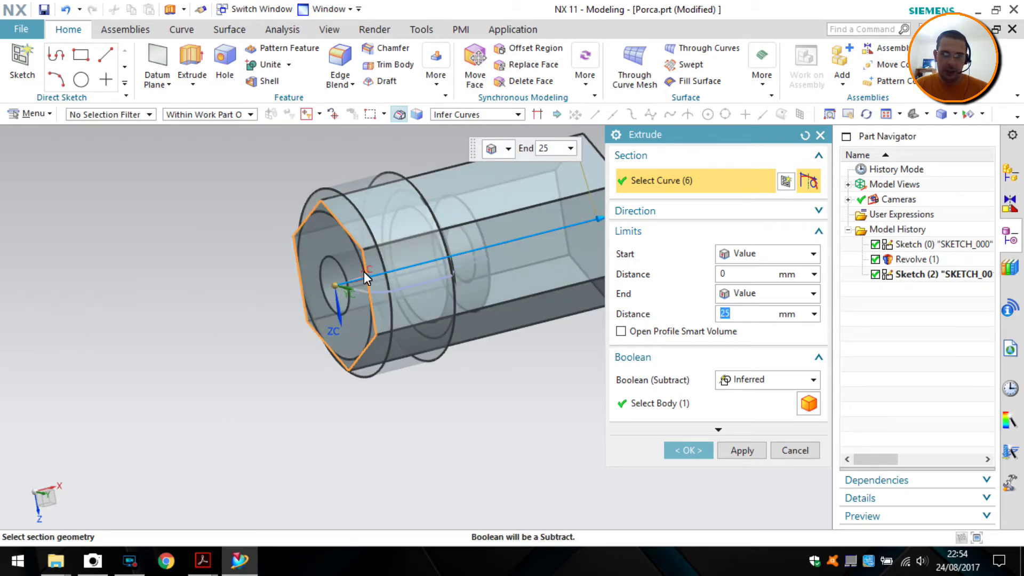
{"action": "scroll", "coordinate": [213, 299], "scroll_direction": "down", "scroll_amount": 3}
{"action": "scroll", "coordinate": [293, 263], "scroll_direction": "up", "scroll_amount": 4}
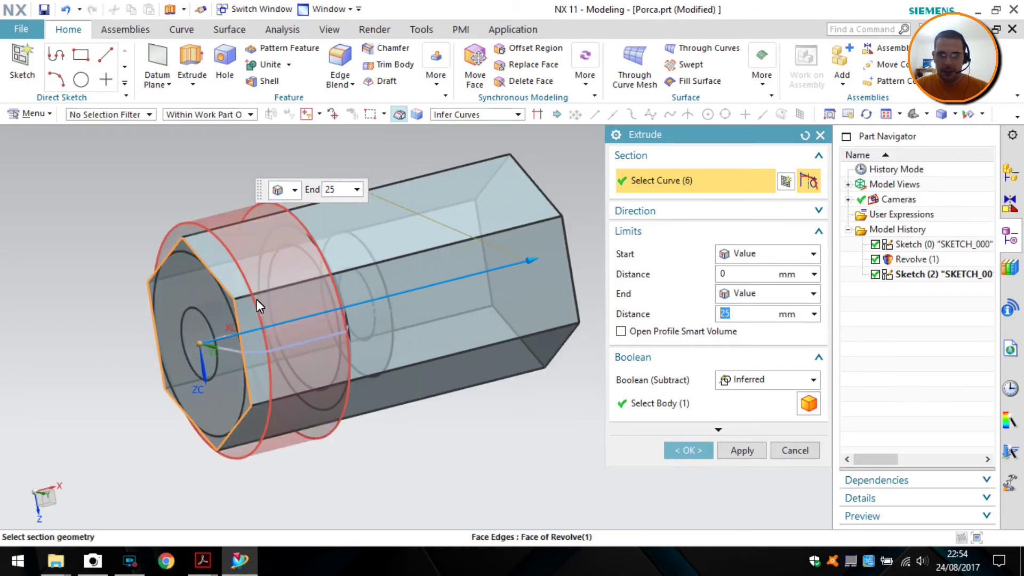
{"action": "middle_click_drag", "start_coordinate": [288, 249], "coordinate": [471, 367]}
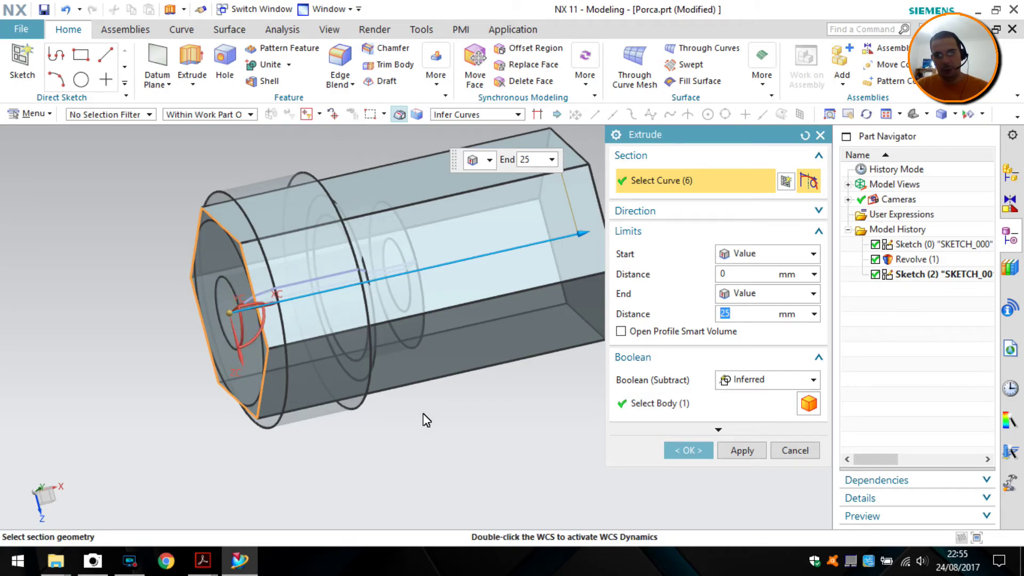
{"action": "mouse_move", "coordinate": [421, 364]}
{"action": "middle_mouse_down"}
{"action": "mouse_move", "coordinate": [360, 370]}
{"action": "mouse_move", "coordinate": [427, 393]}
{"action": "mouse_move", "coordinate": [408, 365]}
{"action": "mouse_move", "coordinate": [430, 343]}
{"action": "mouse_move", "coordinate": [396, 364]}
{"action": "mouse_move", "coordinate": [416, 376]}
{"action": "middle_mouse_up"}
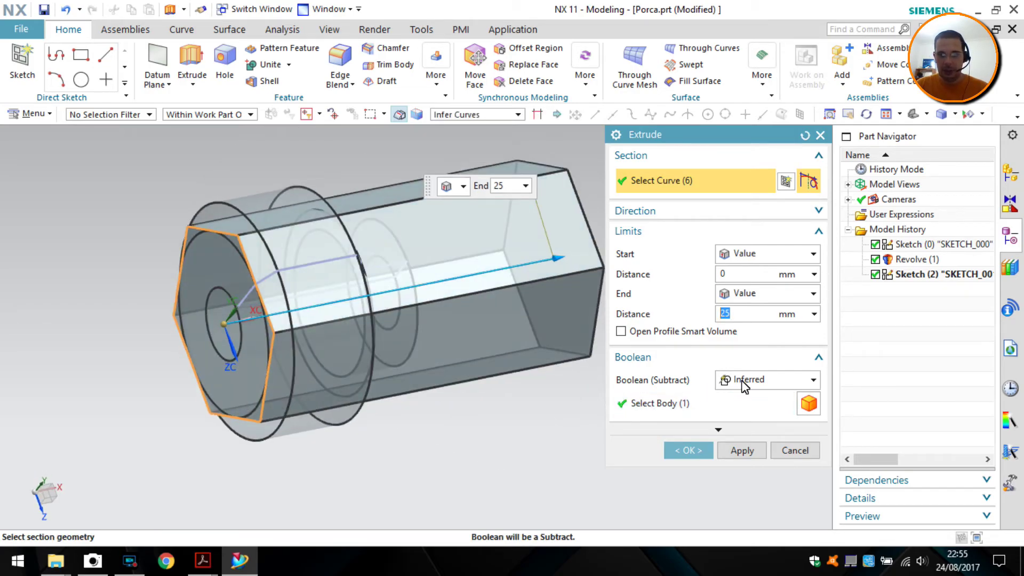